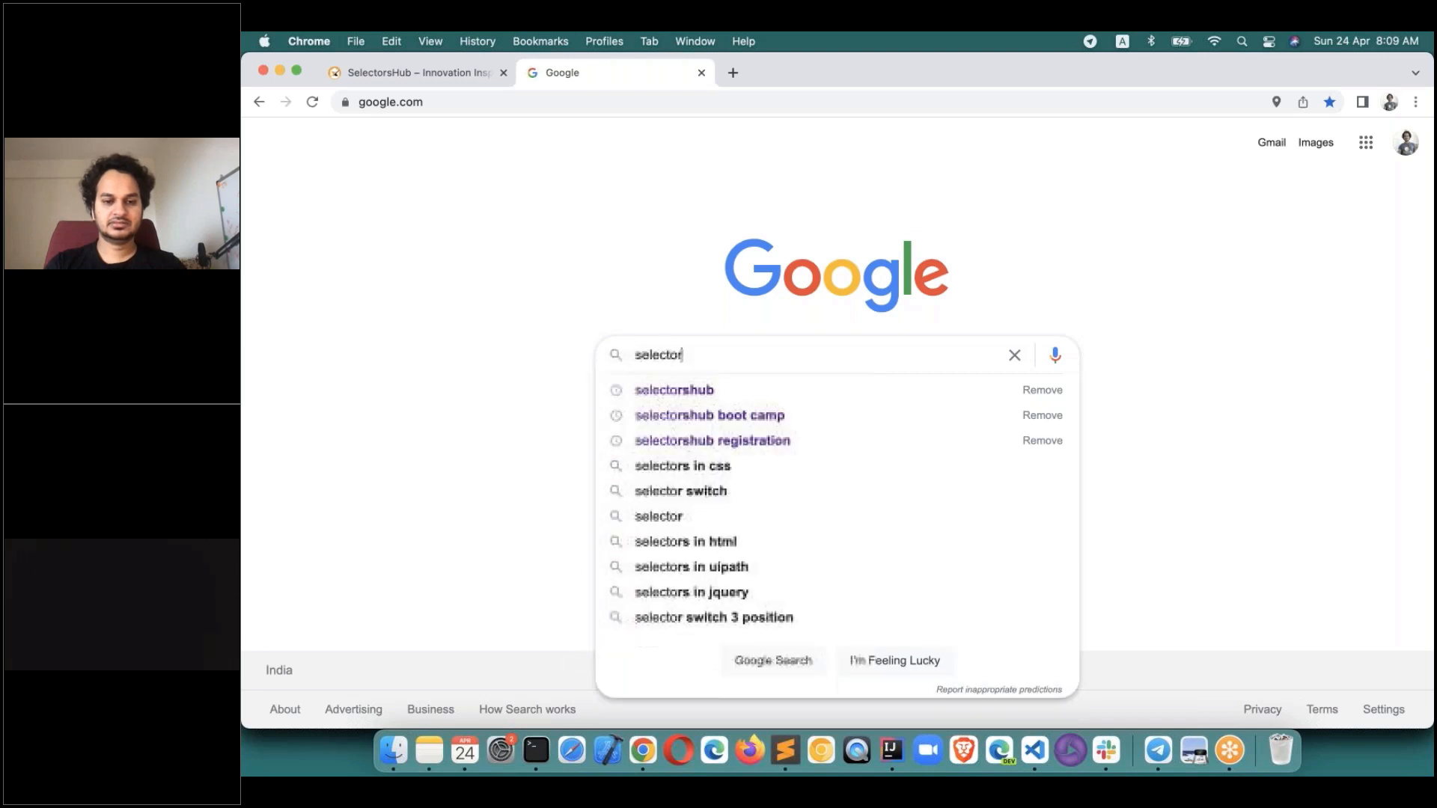
Search Google for selectorshub and open the SelectorsHub – Innovation Inspired Automation site.
{"action": "key", "text": "Return"}
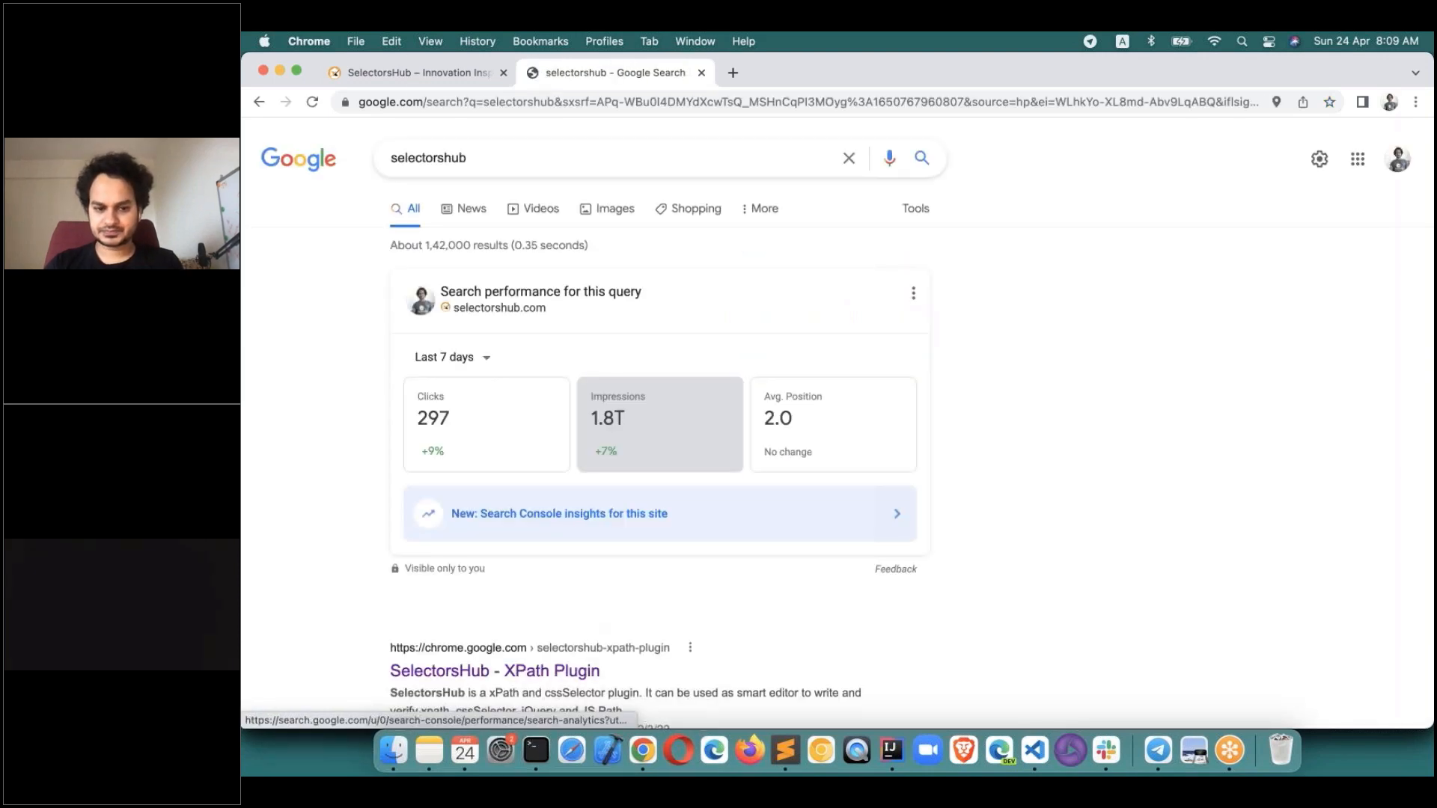
{"action": "scroll", "coordinate": [406, 593], "scroll_direction": "down", "scroll_amount": 5}
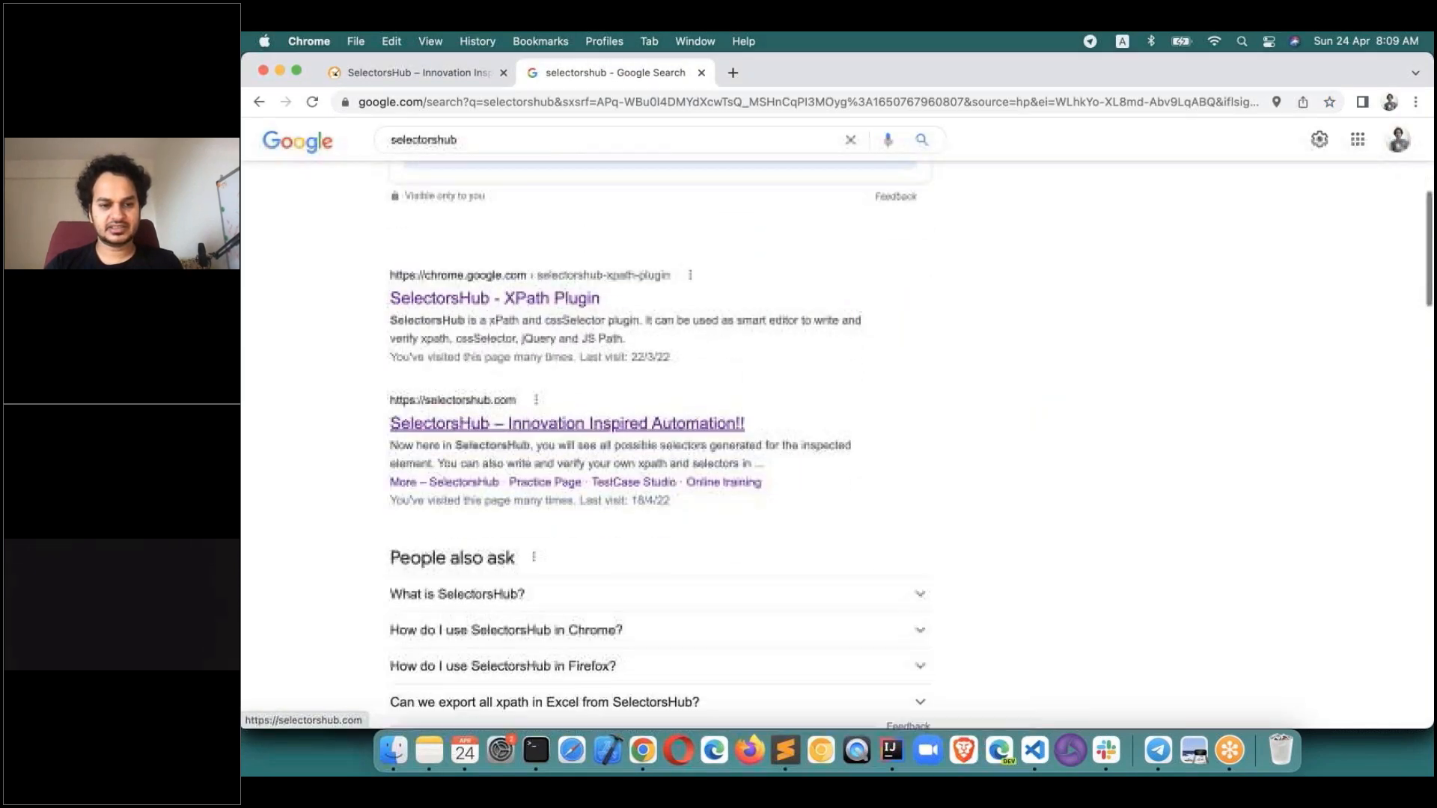
{"action": "left_click", "coordinate": [511, 416]}
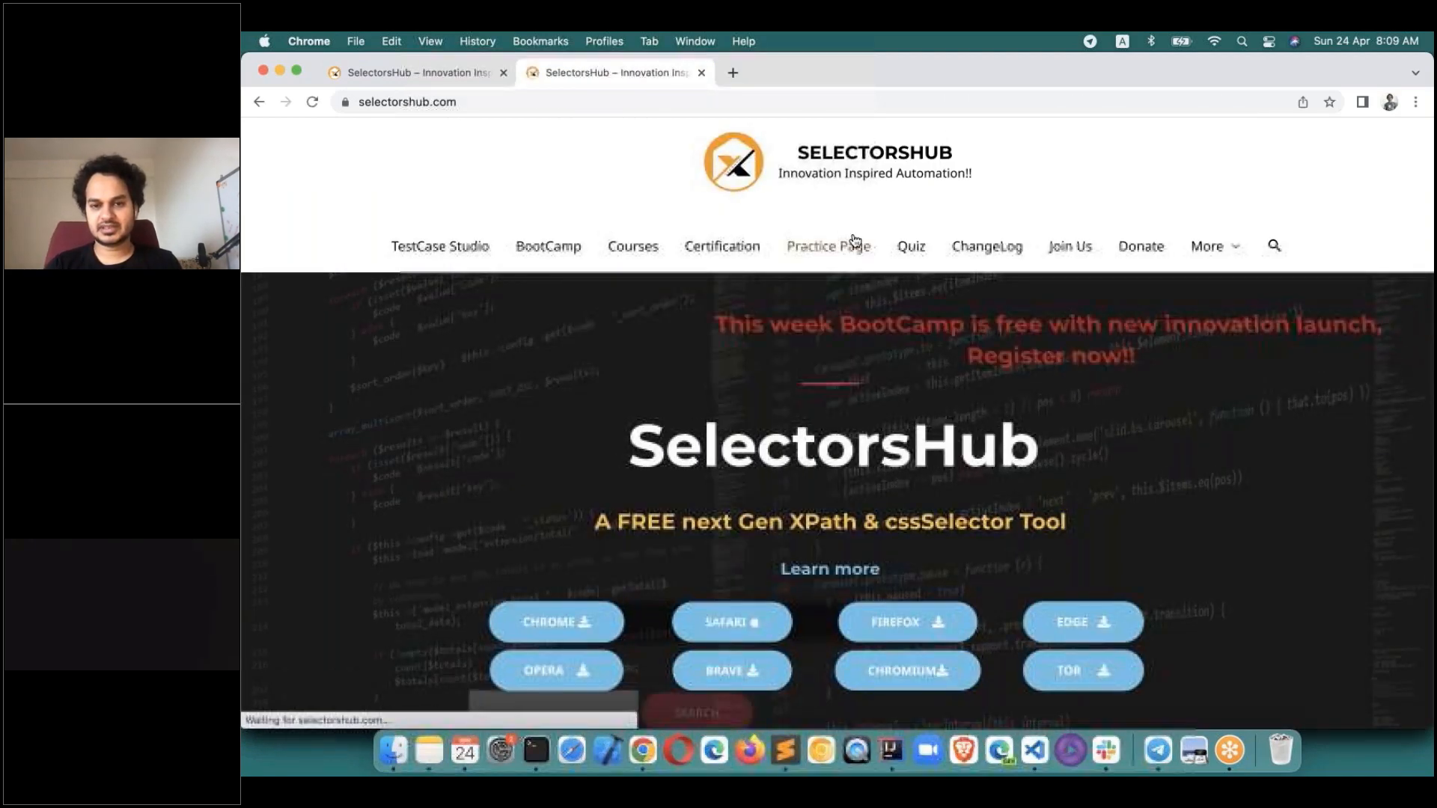
{"action": "right_click", "coordinate": [423, 252]}
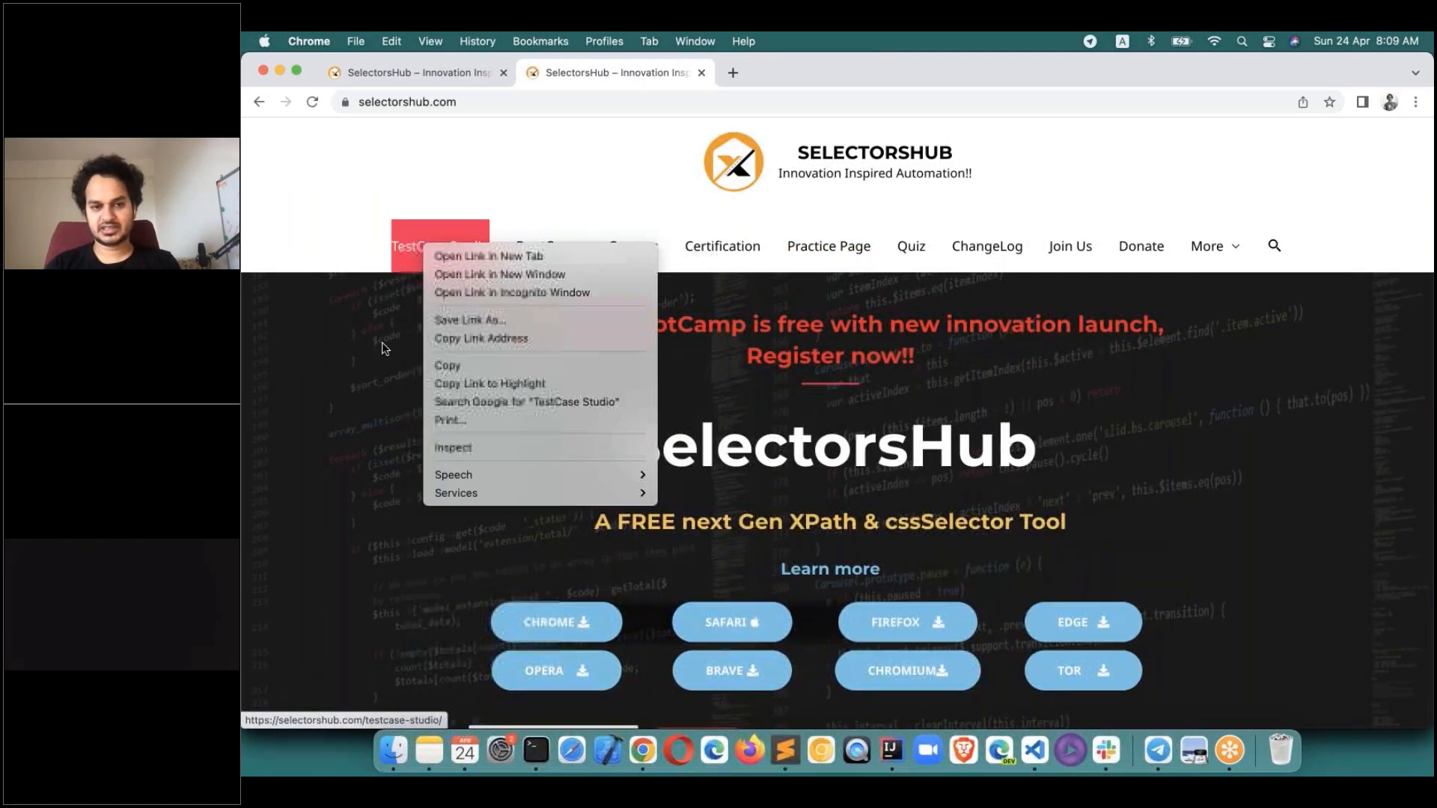
{"action": "key", "text": "Escape"}
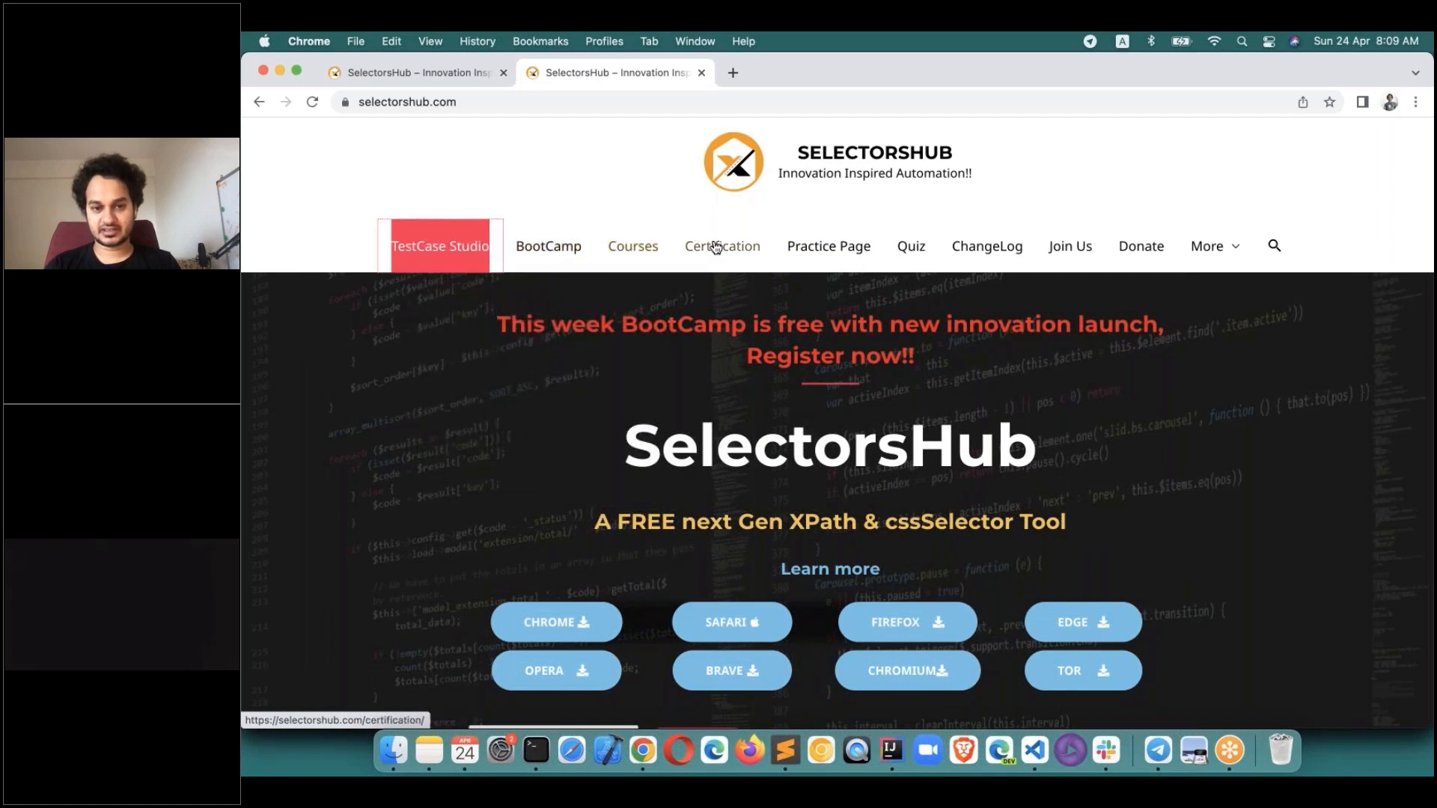
Visit the XPath practice page's User Email field, then go to the TestCase Studio page.
{"action": "left_click", "coordinate": [821, 250]}
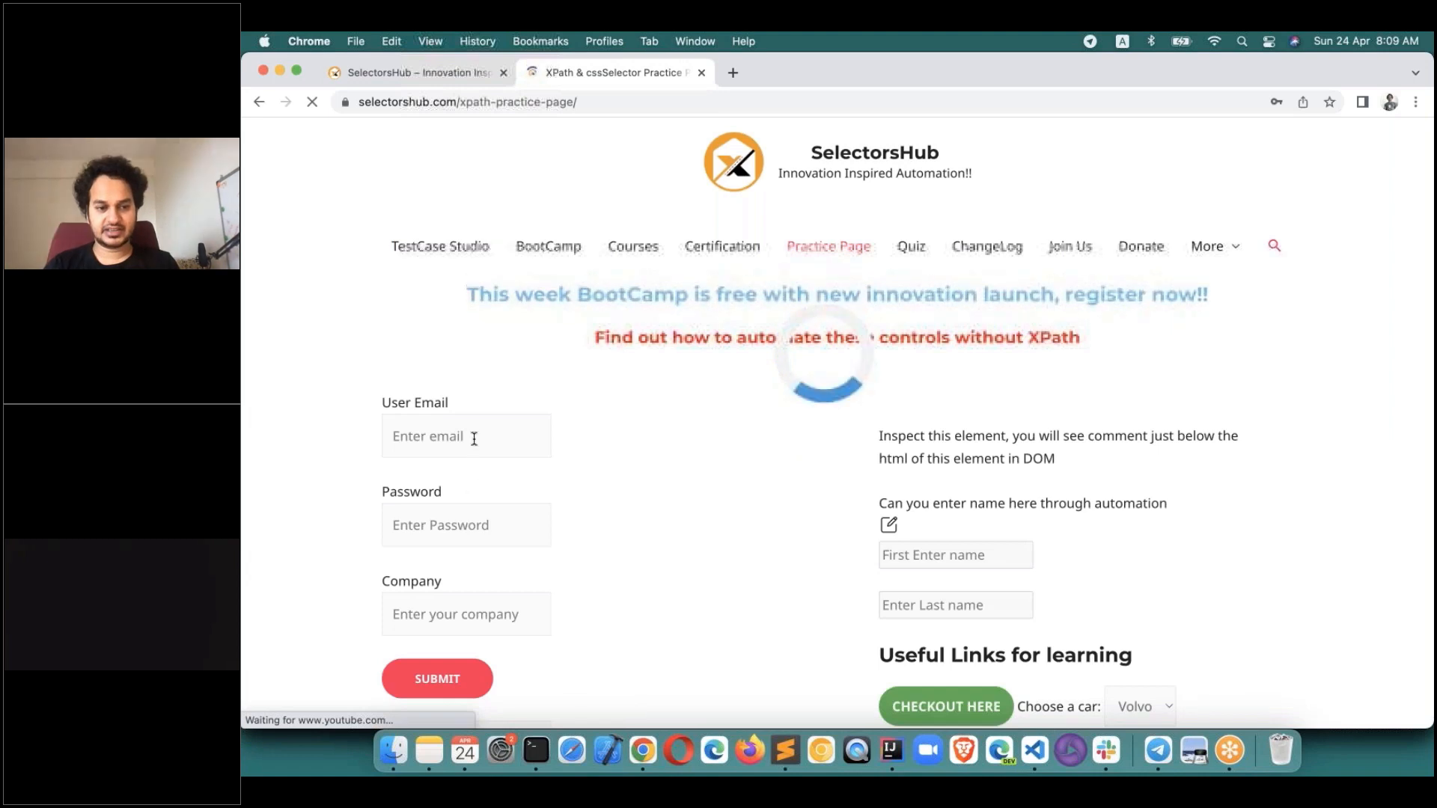
{"action": "left_click", "coordinate": [475, 439]}
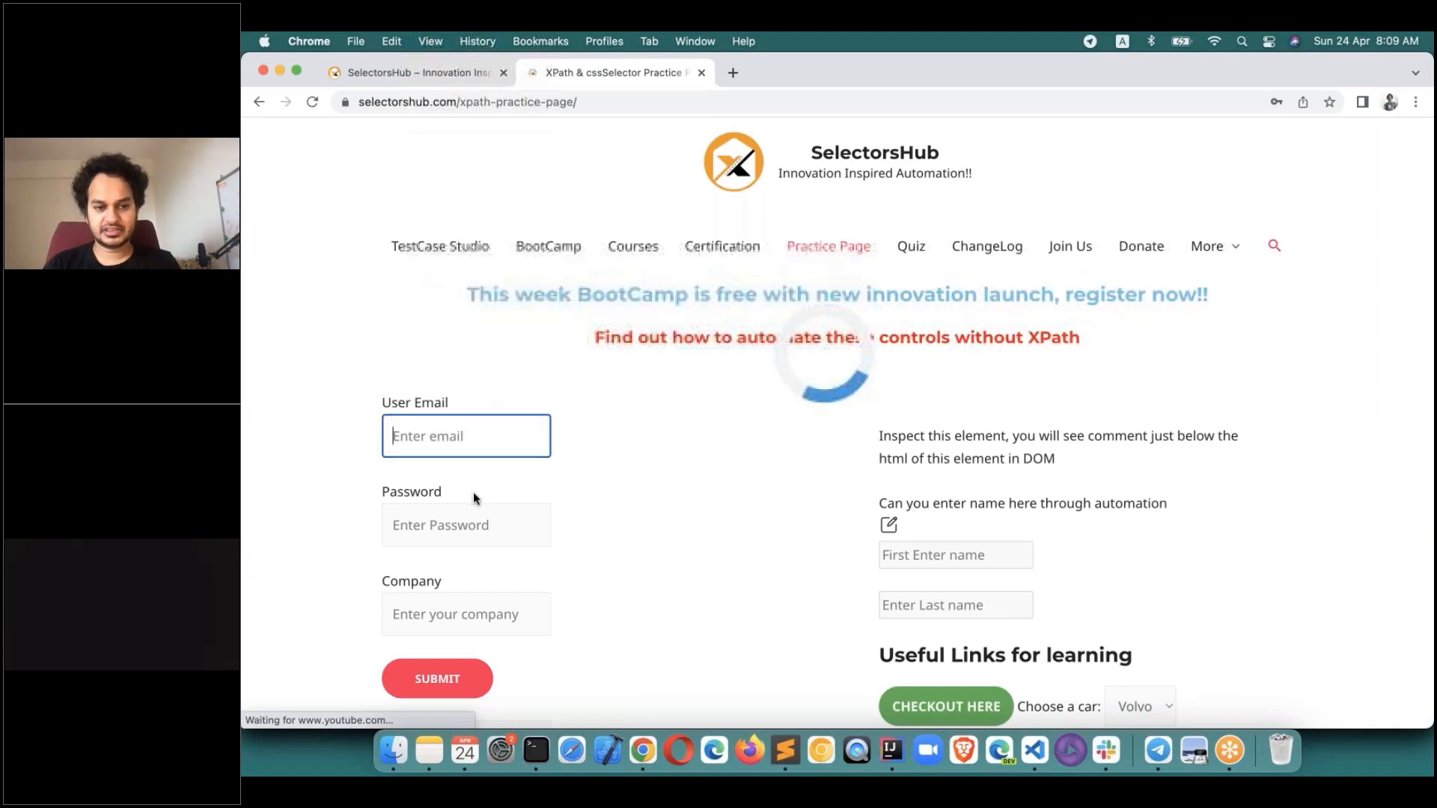
{"action": "left_click", "coordinate": [912, 555]}
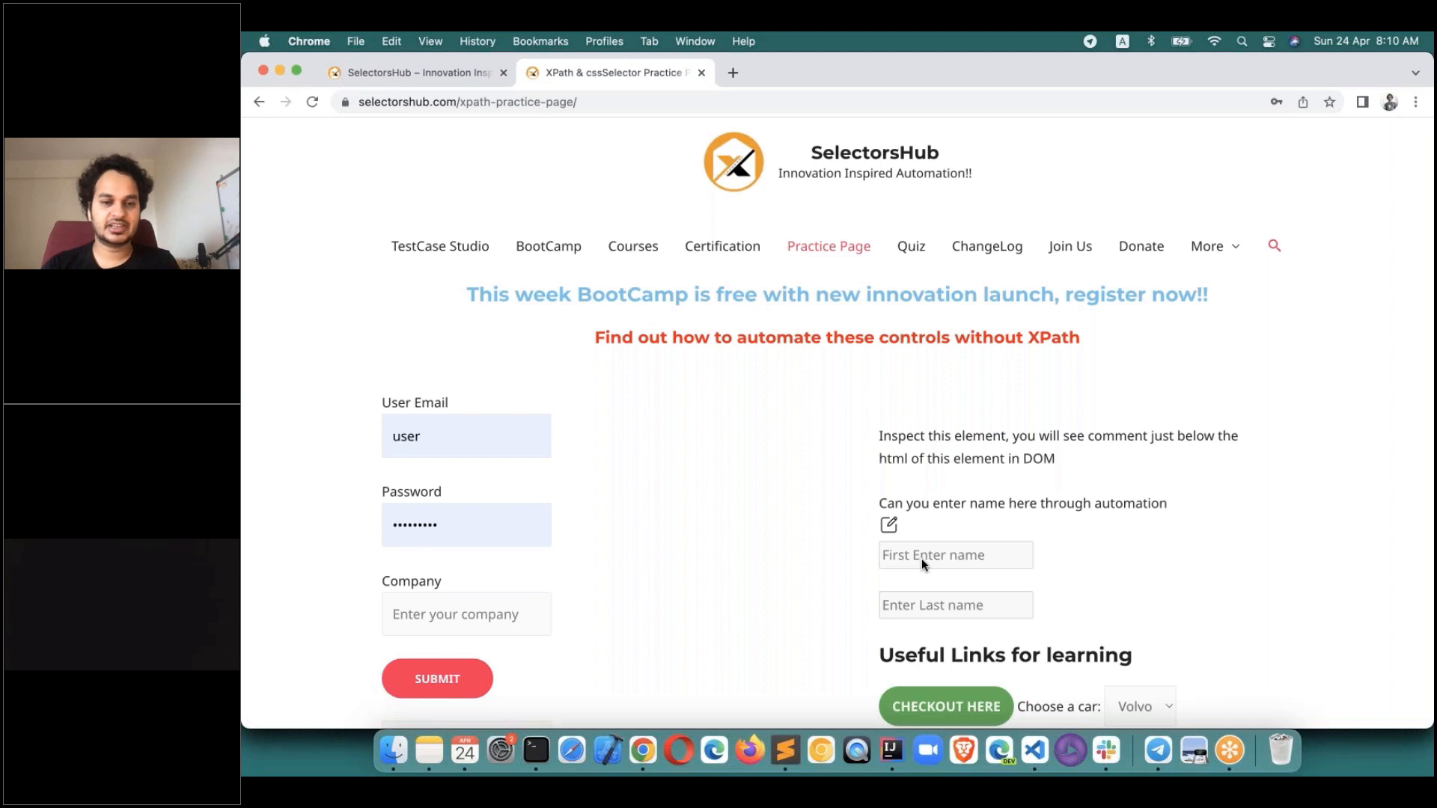
{"action": "left_click", "coordinate": [1273, 67]}
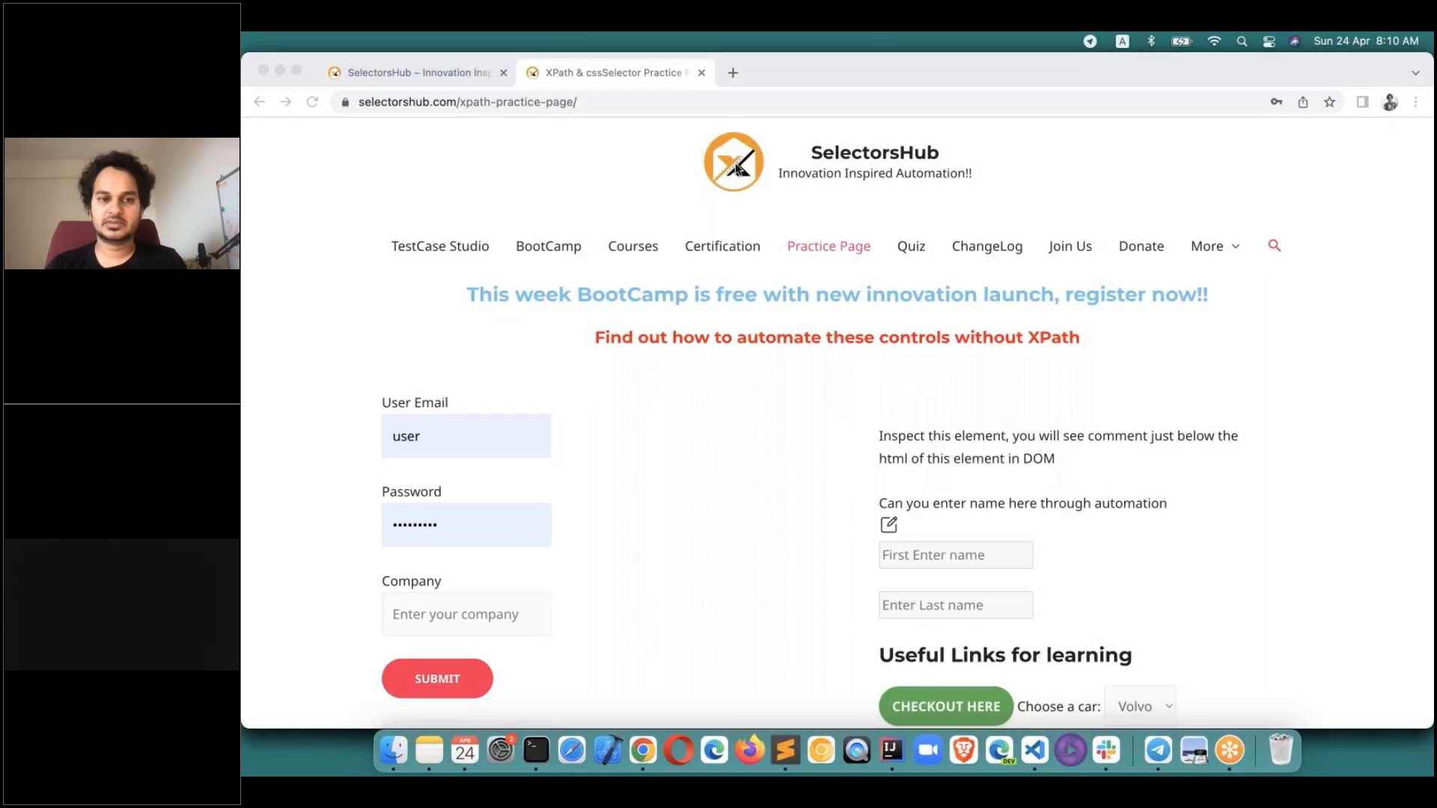
{"action": "left_click", "coordinate": [424, 250]}
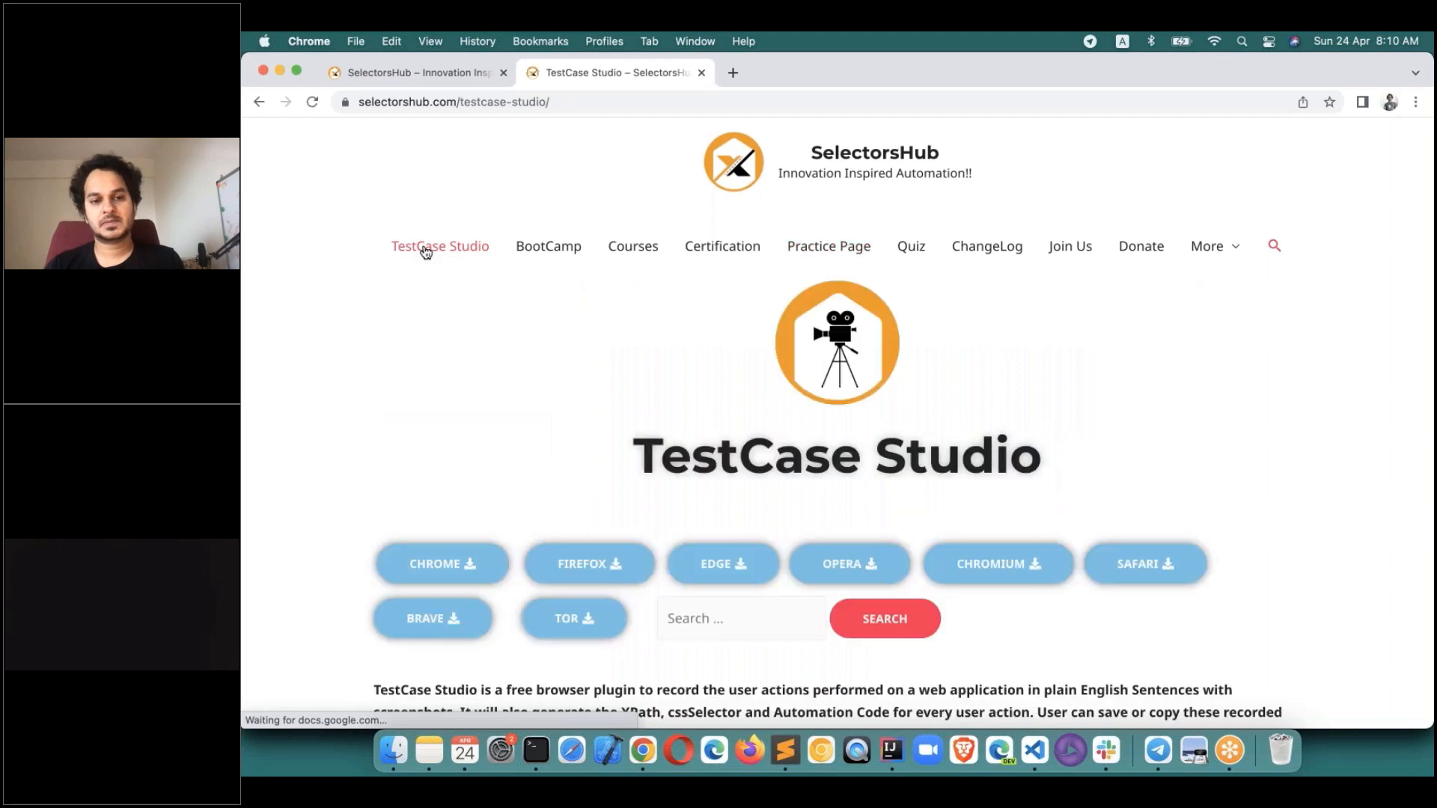
Install TestCase Studio from its Chrome Web Store listing and view its reviews.
{"action": "left_click", "coordinate": [449, 577]}
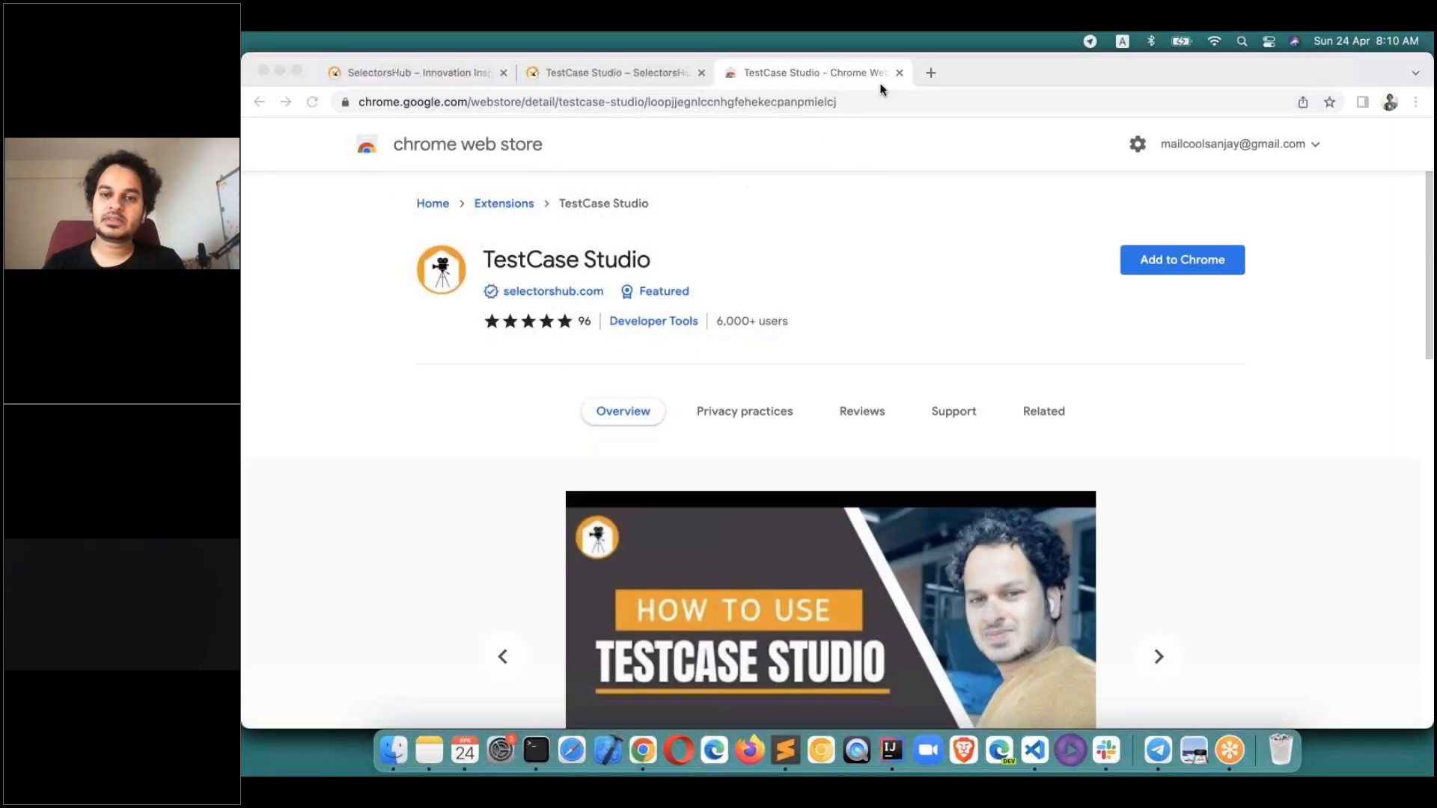
{"action": "left_click", "coordinate": [1155, 258]}
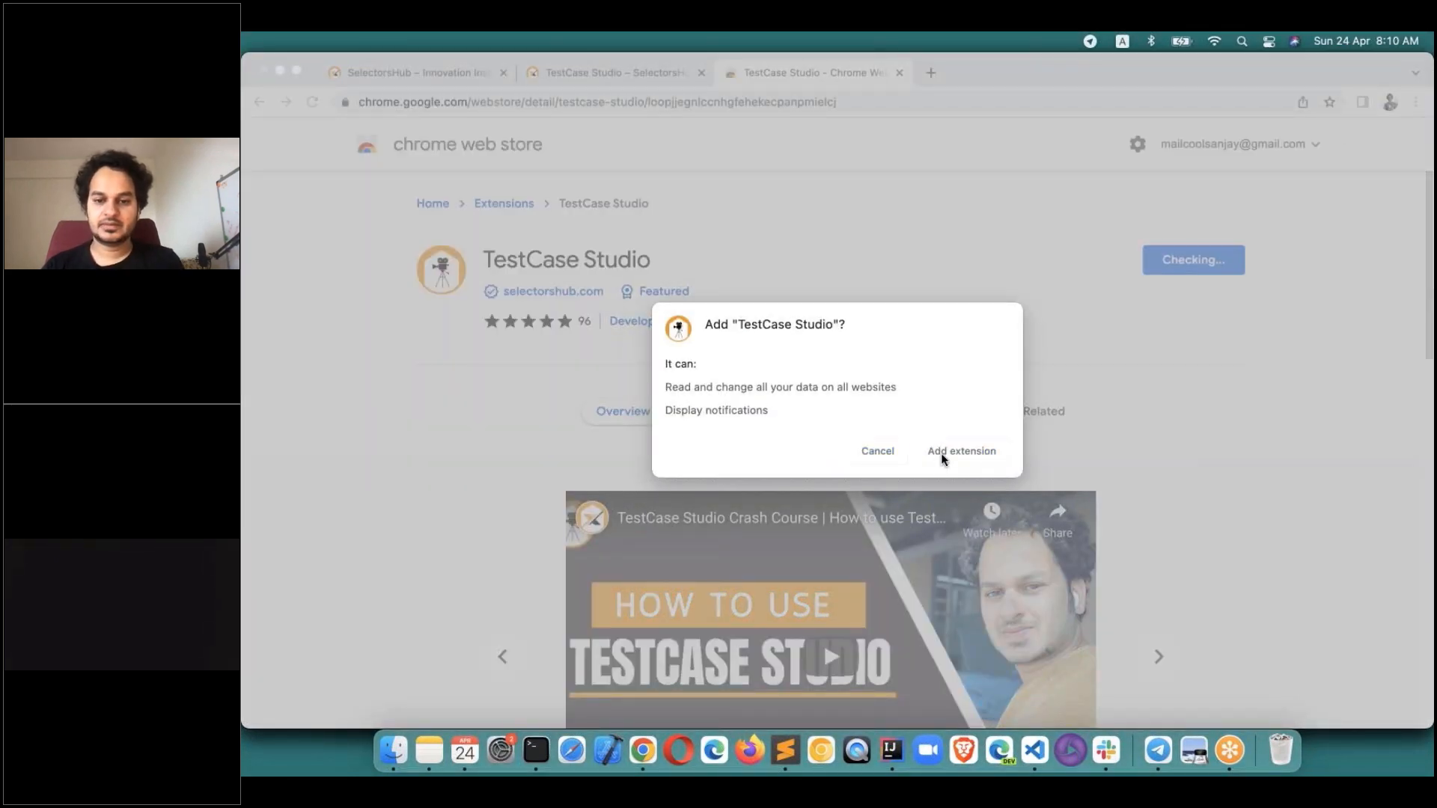
{"action": "left_click", "coordinate": [942, 451]}
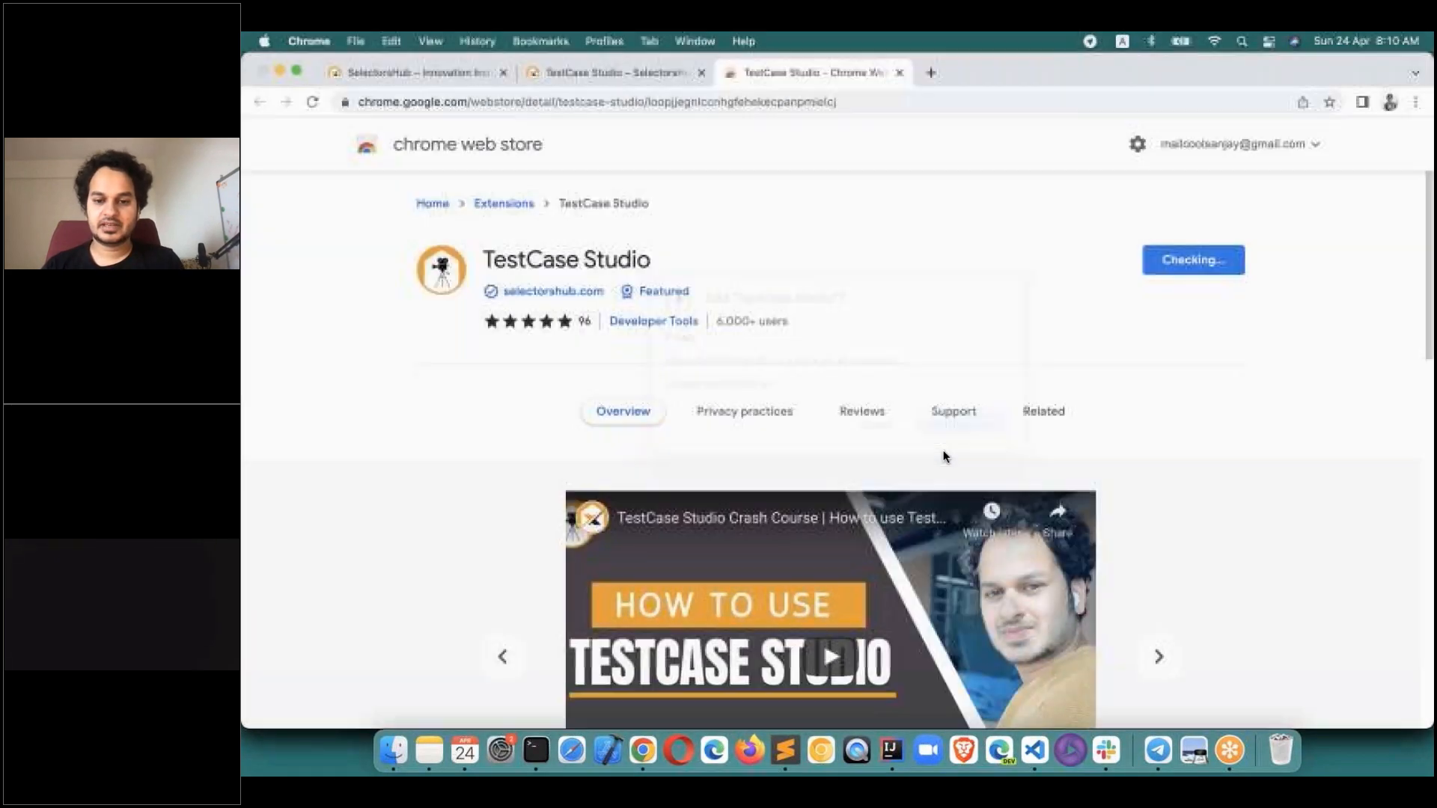
{"action": "left_click", "coordinate": [873, 403]}
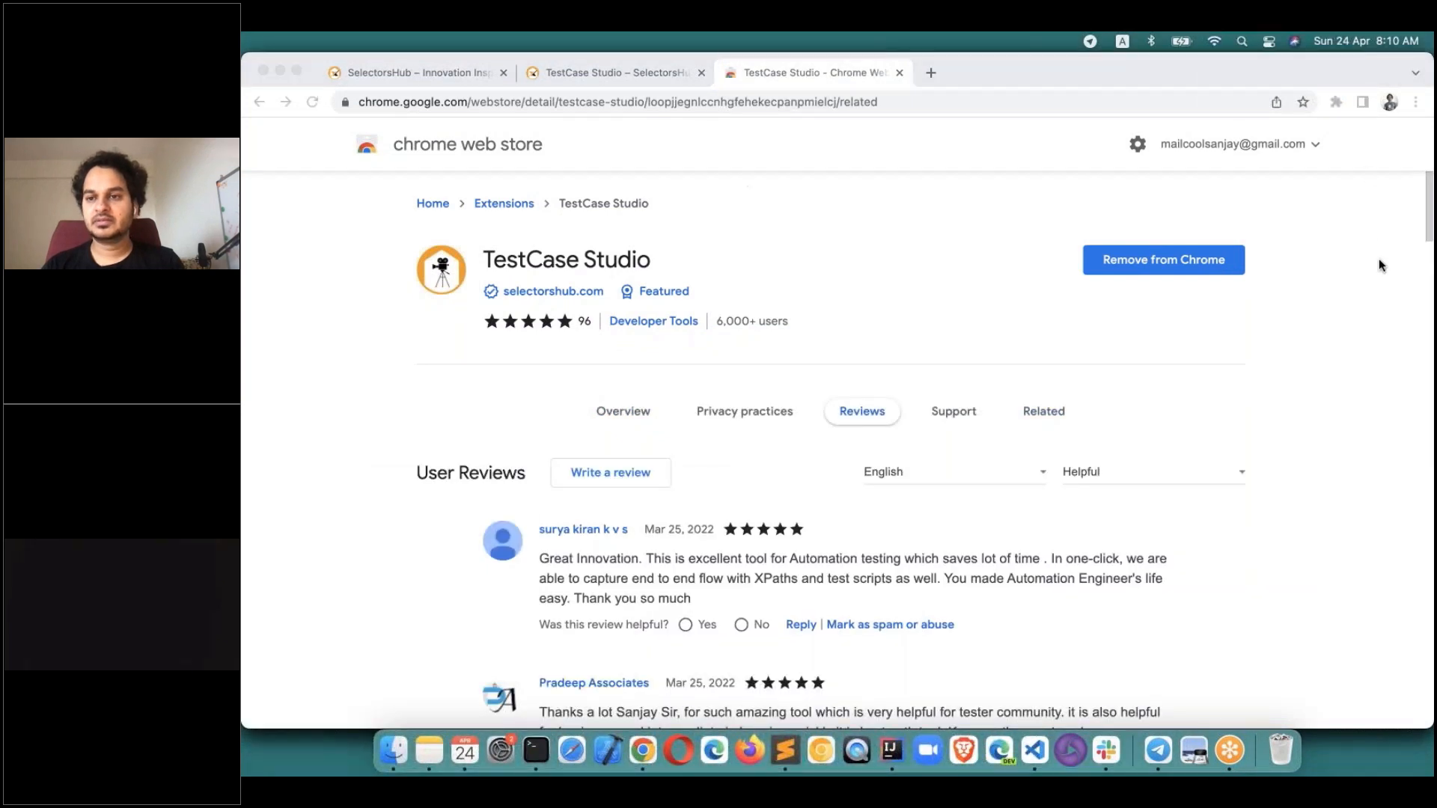
Pin TestCase Studio to the Chrome toolbar from the extensions menu.
{"action": "left_click", "coordinate": [1336, 101]}
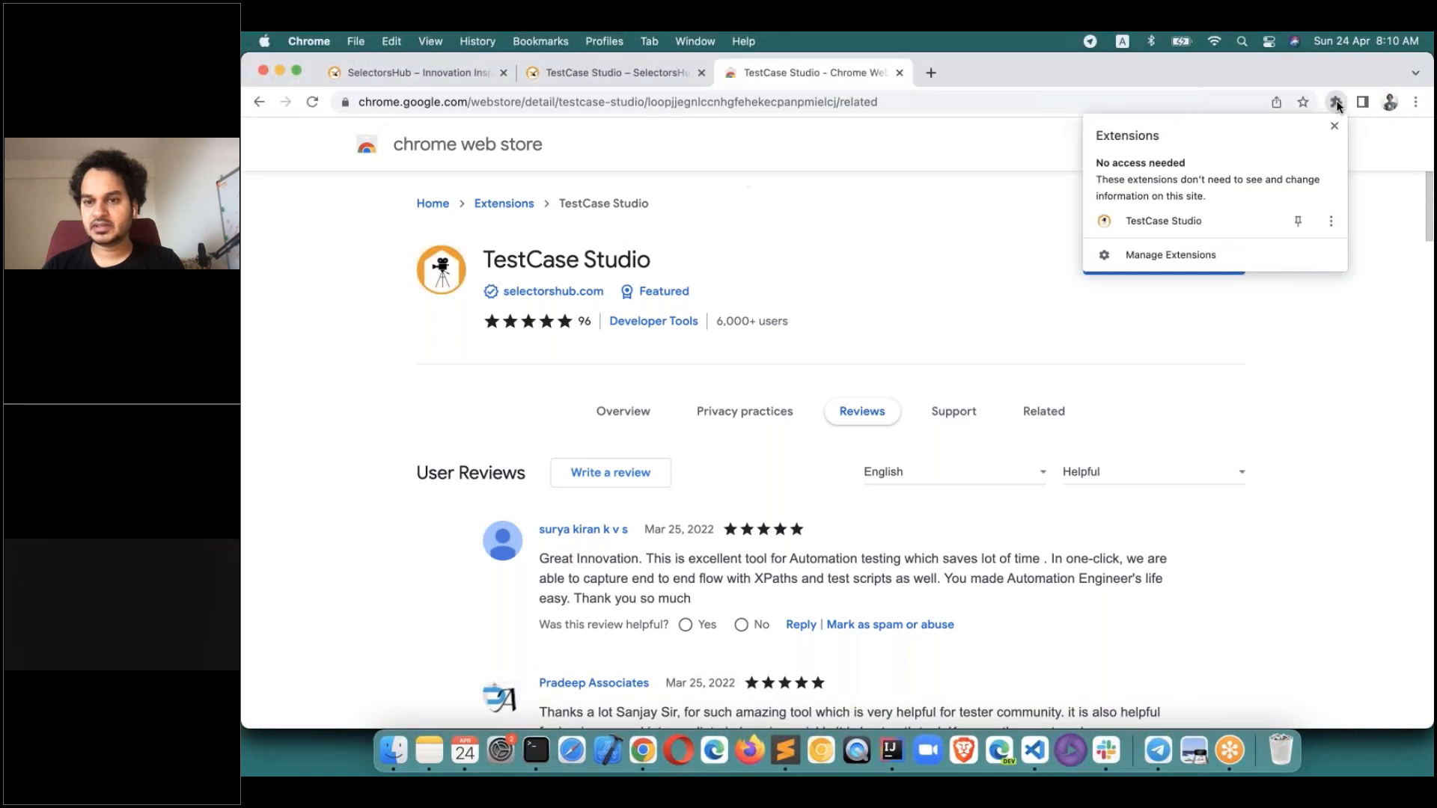
{"action": "left_click", "coordinate": [1300, 218]}
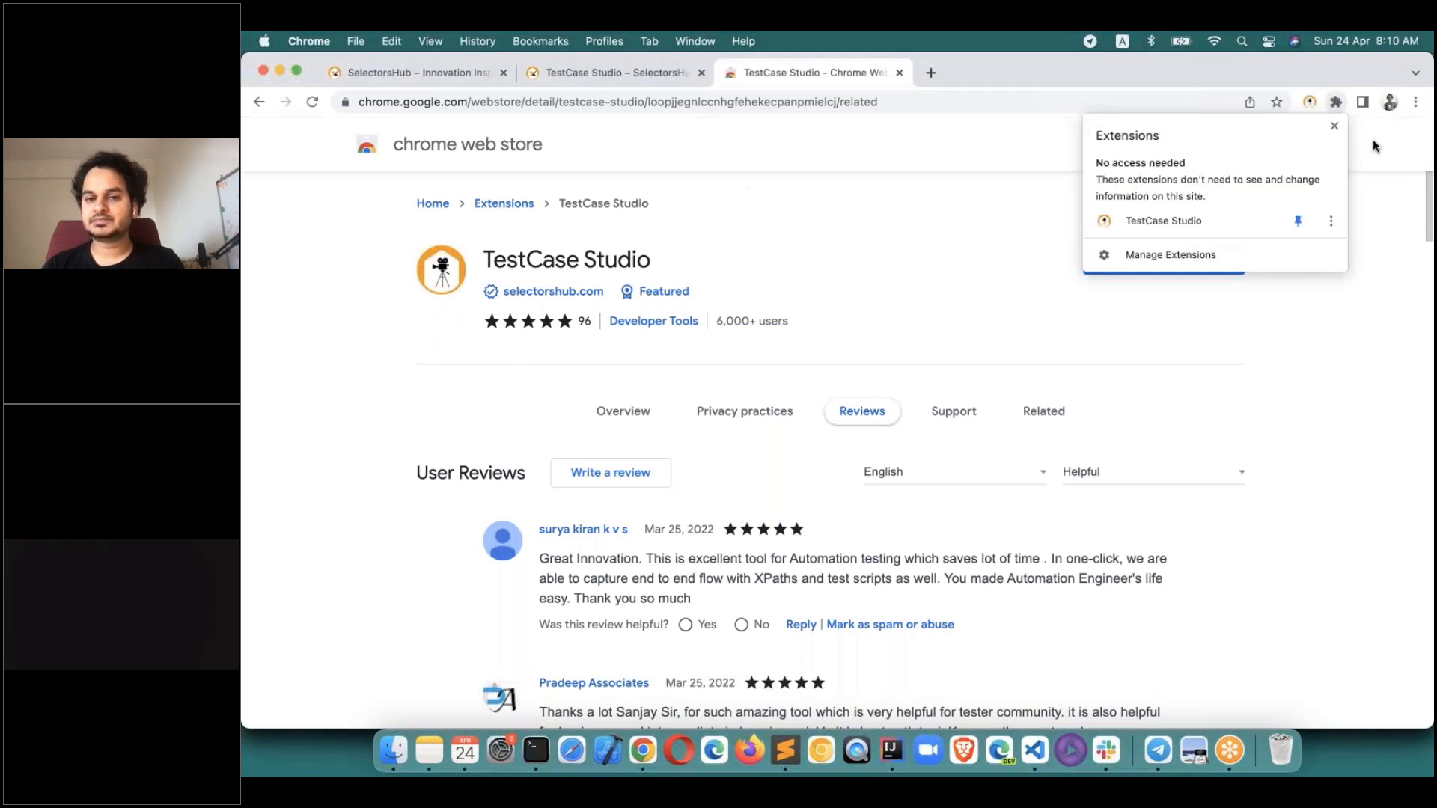
{"action": "left_click", "coordinate": [1373, 140]}
{"action": "left_click", "coordinate": [1341, 268]}
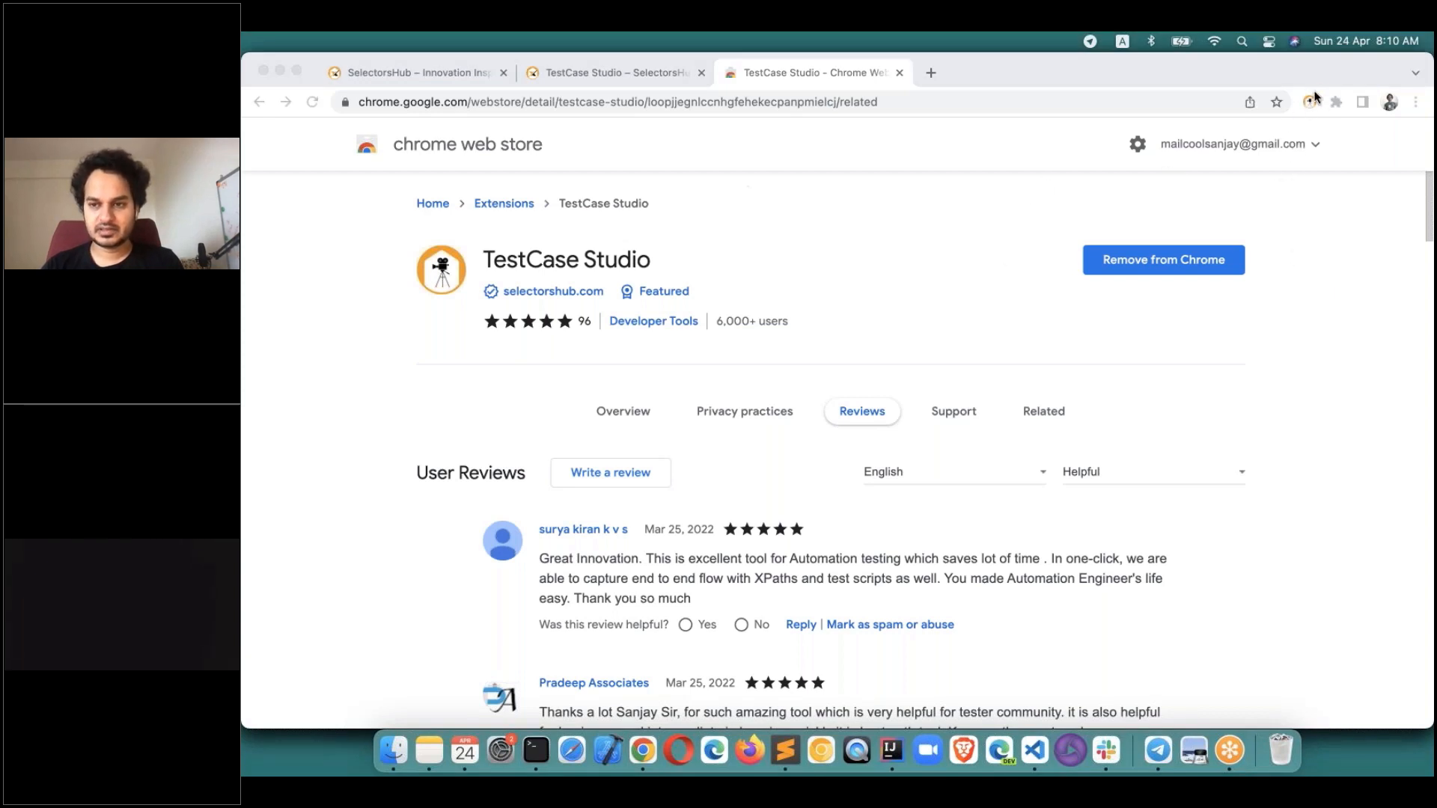
Close the Web Store, TestCase Studio and SelectorsHub tabs, leaving one tab on google.com.
{"action": "left_click", "coordinate": [899, 72]}
{"action": "left_click", "coordinate": [898, 72]}
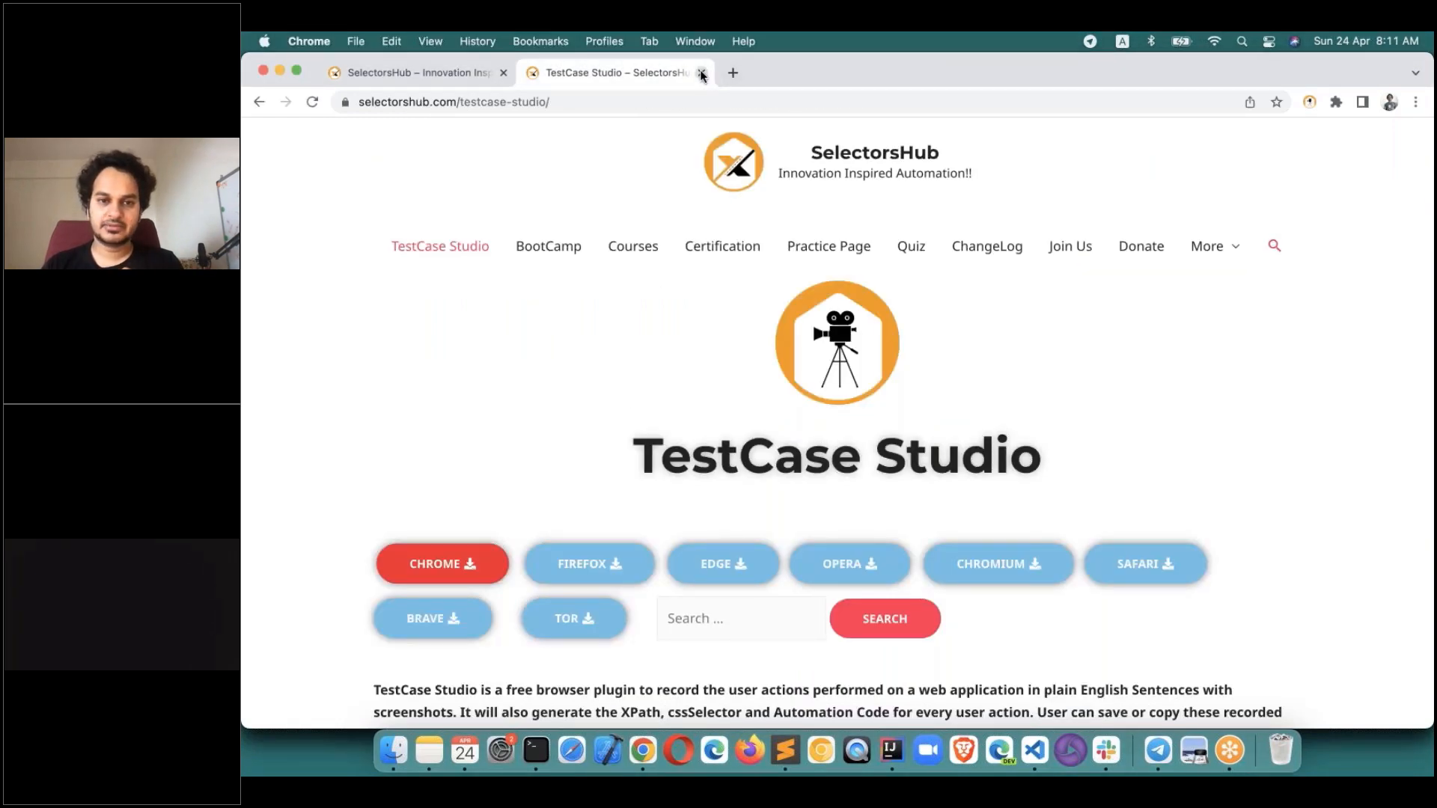
{"action": "left_click", "coordinate": [702, 72]}
{"action": "left_click", "coordinate": [534, 73]}
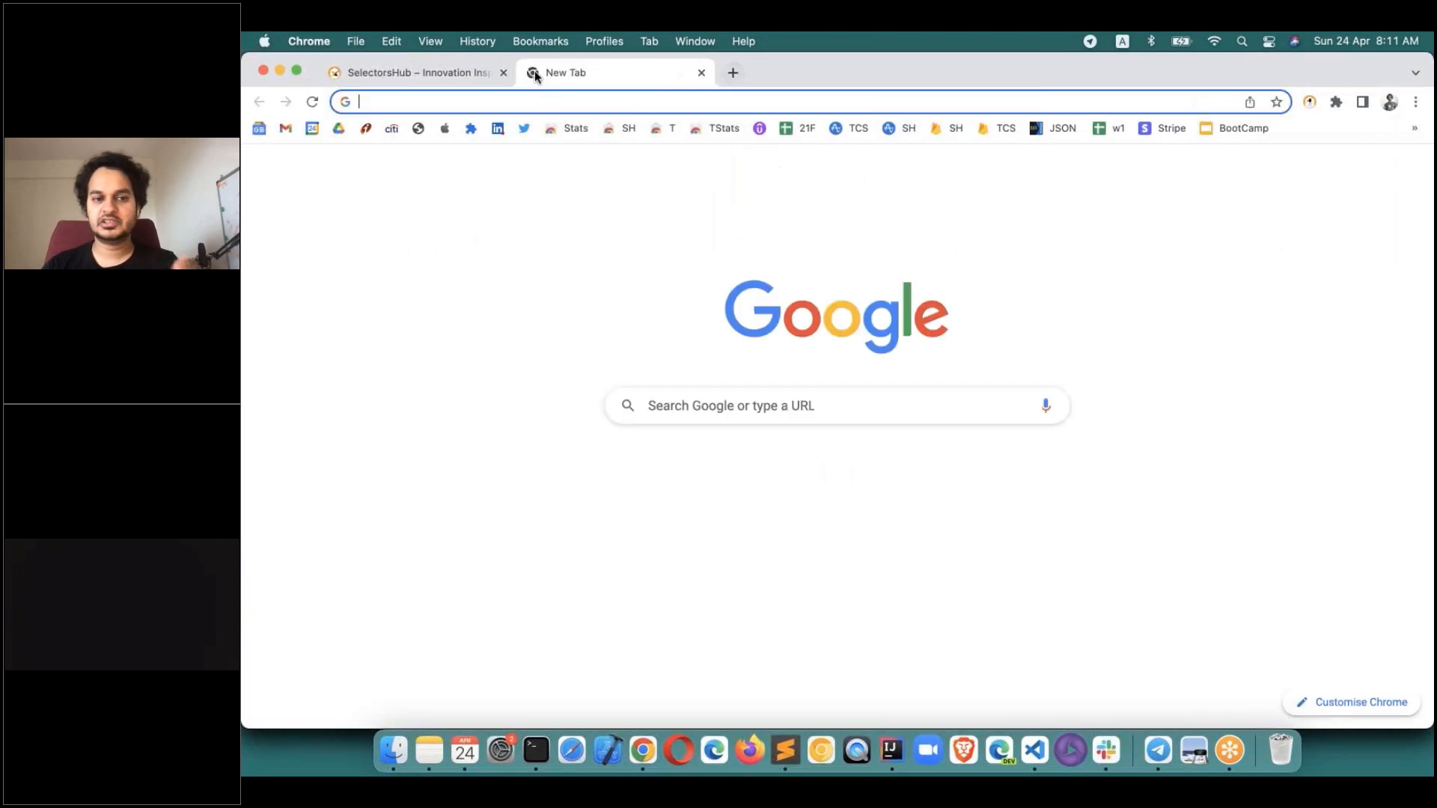
{"action": "type", "text": "google.com"}
{"action": "key", "text": "Return"}
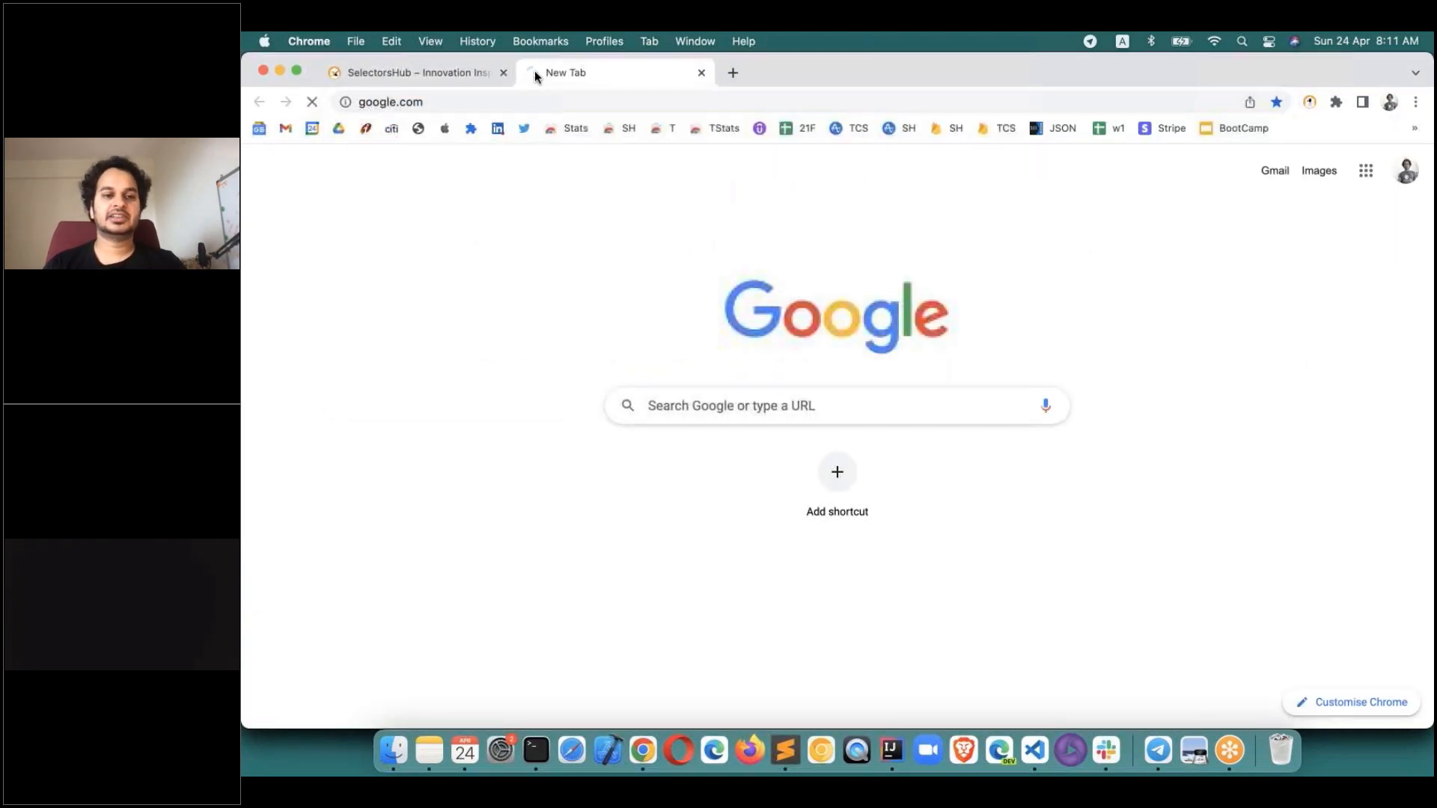
{"action": "left_click", "coordinate": [503, 72]}
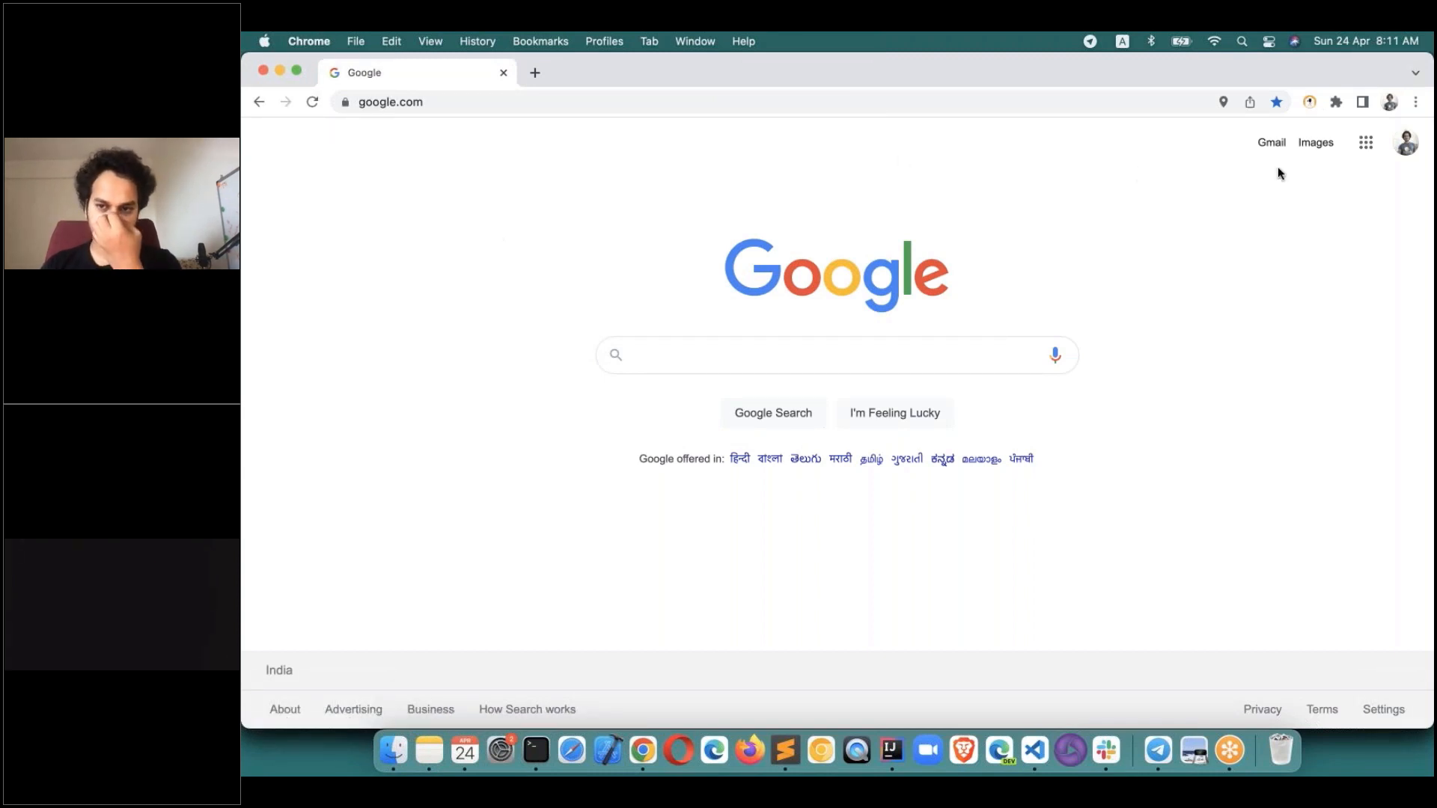
{"action": "left_click", "coordinate": [1305, 148]}
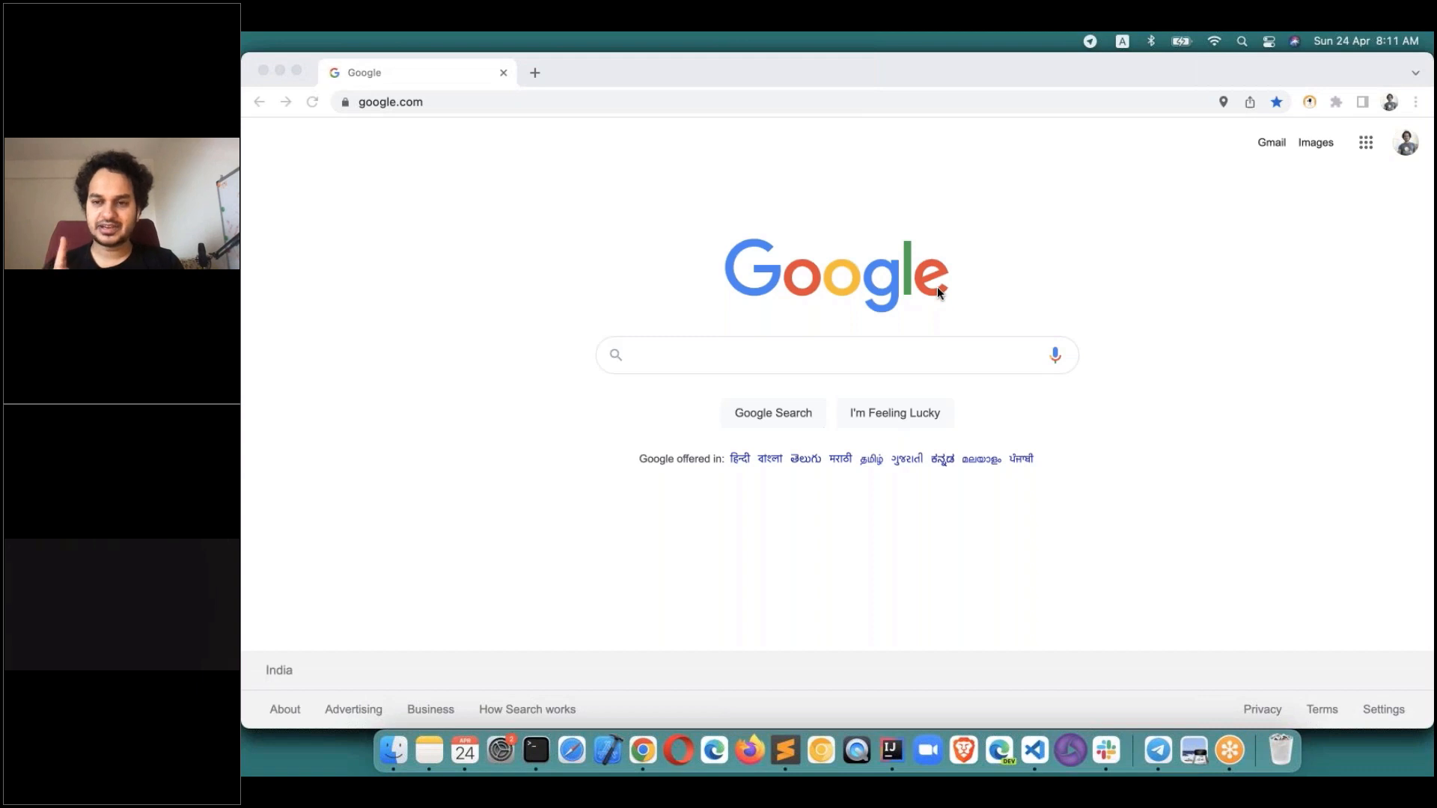
{"action": "left_click", "coordinate": [1166, 196]}
{"action": "left_click", "coordinate": [1308, 101]}
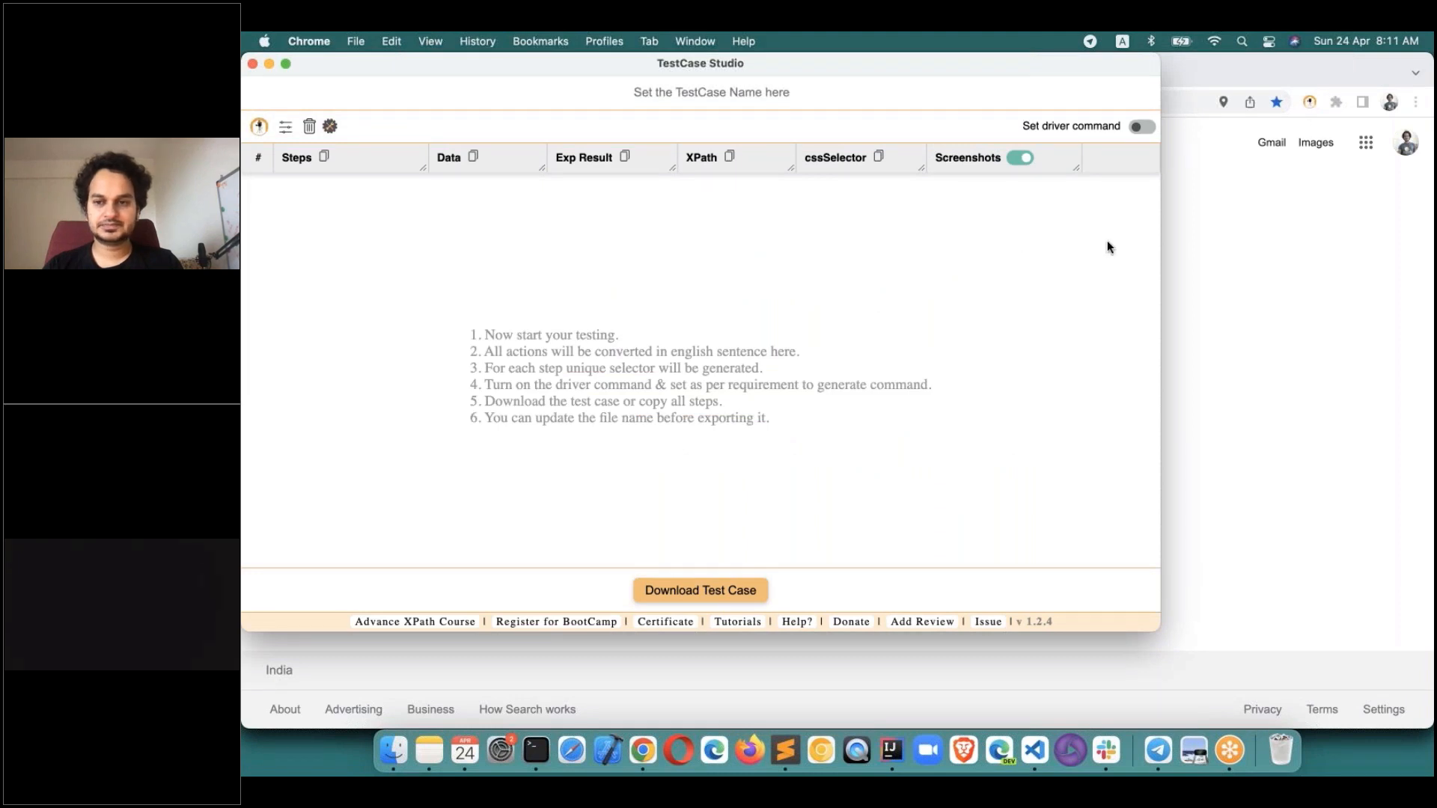
{"action": "left_click", "coordinate": [1179, 158]}
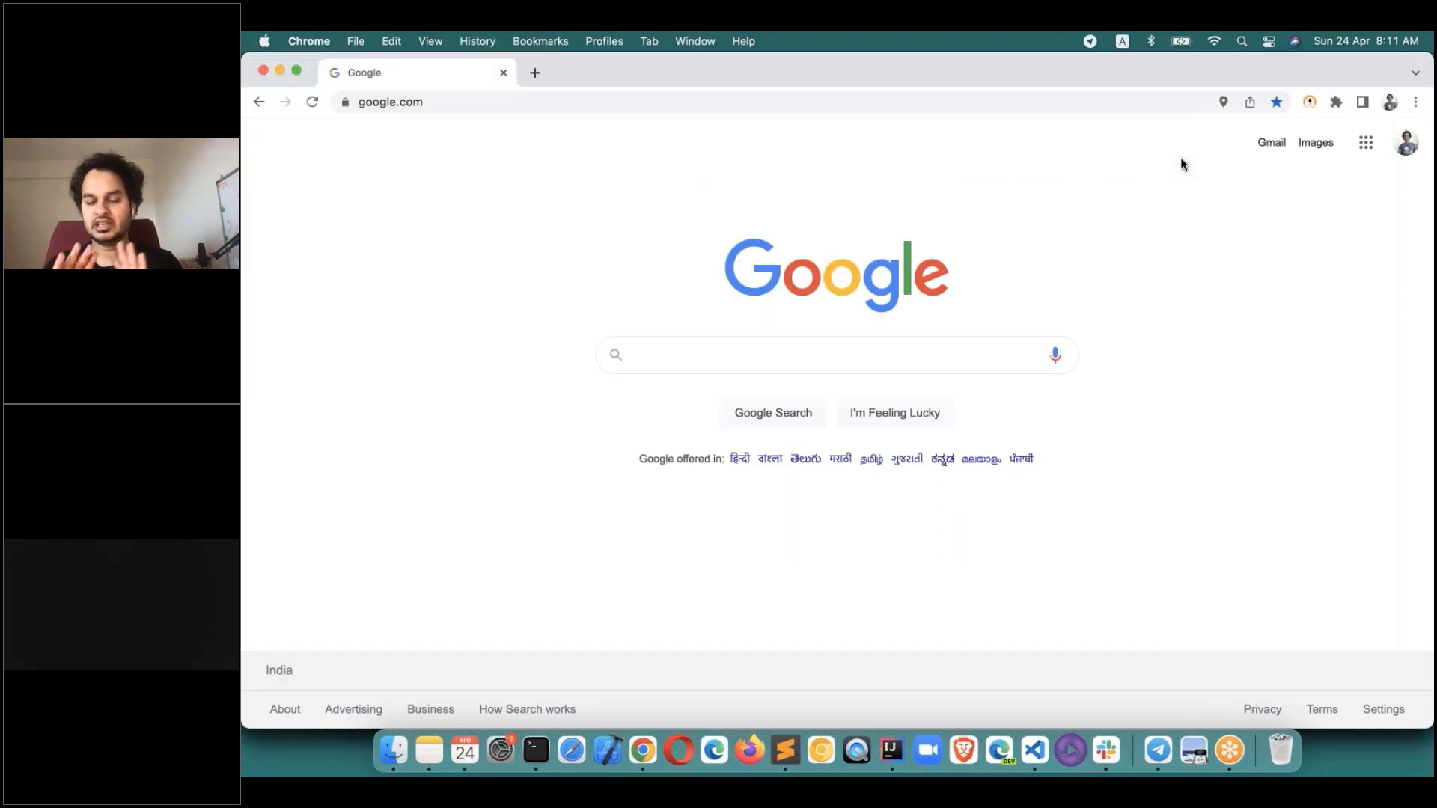
{"action": "left_click", "coordinate": [1351, 121]}
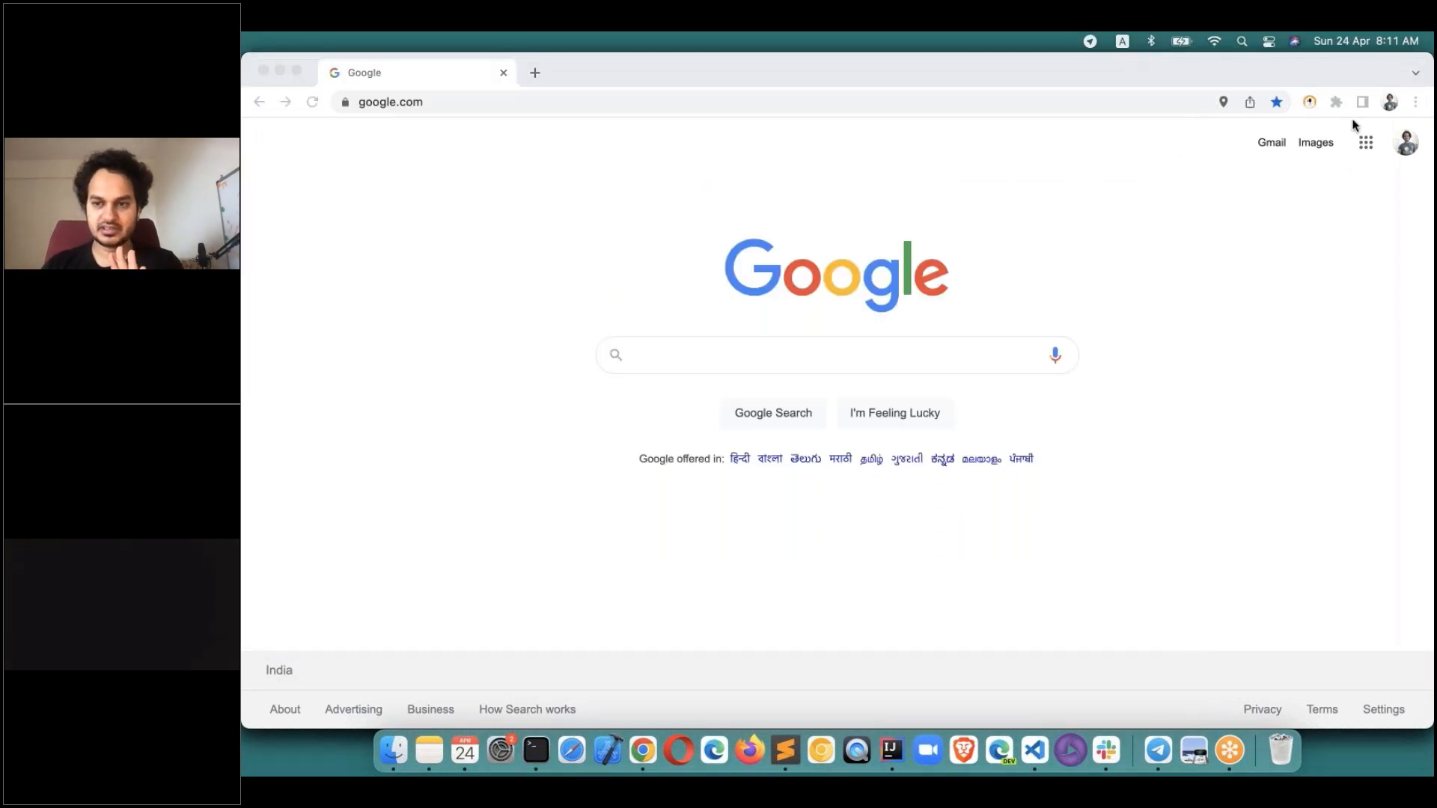
{"action": "left_click", "coordinate": [1029, 215]}
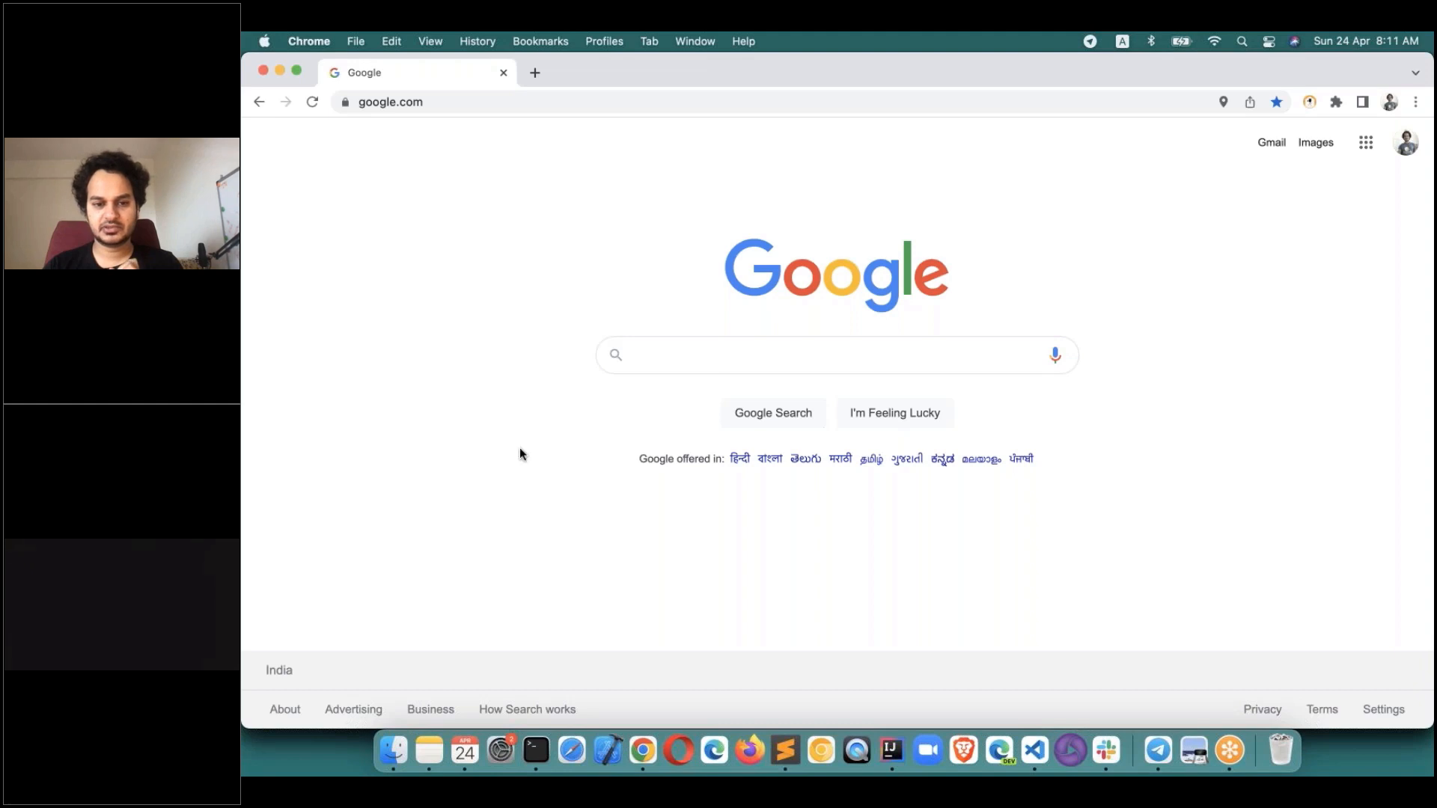
Search Google for selectorshub and open the 'SelectorsHub – Innovation Inspired Automation!!' result.
{"action": "left_click", "coordinate": [678, 357]}
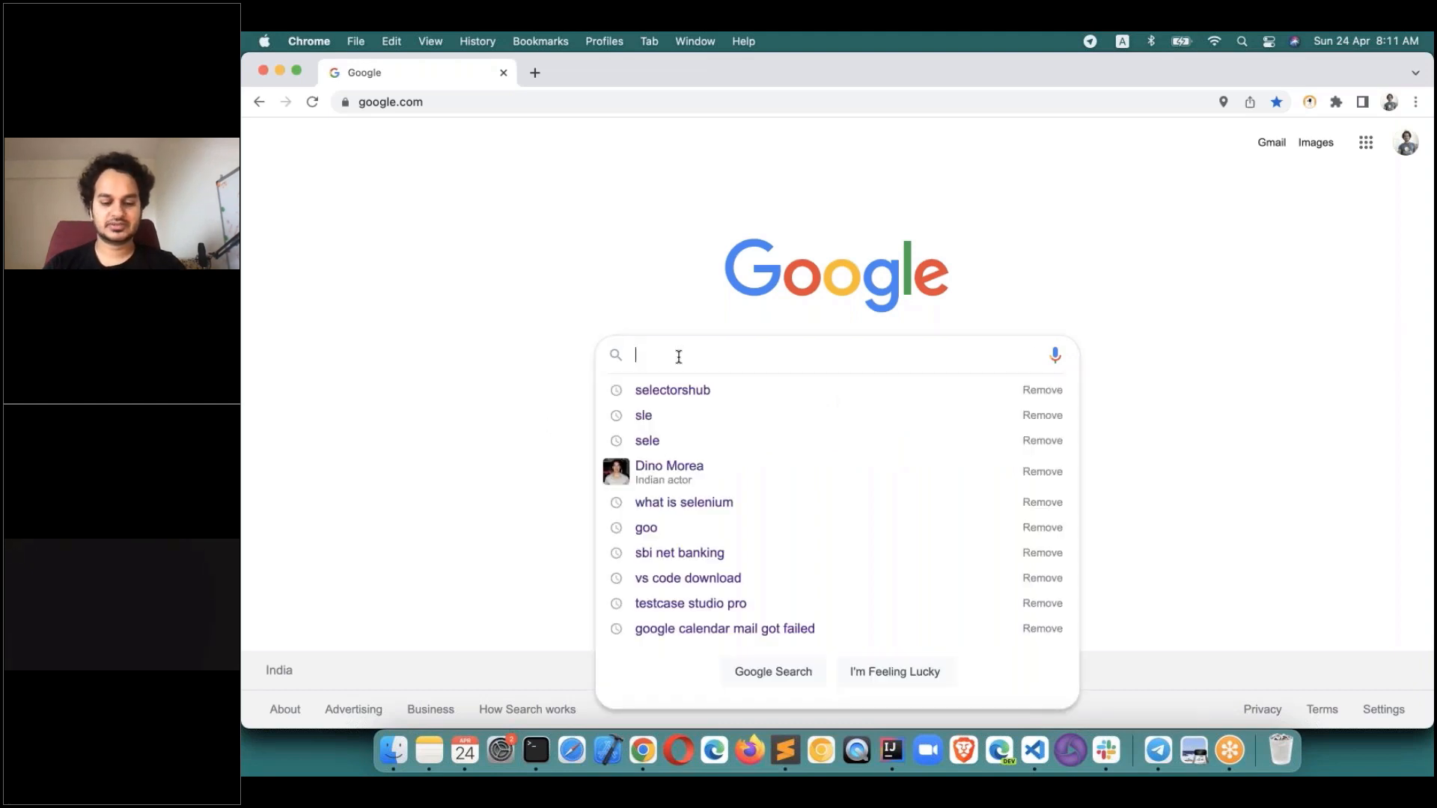
{"action": "type", "text": "selector"}
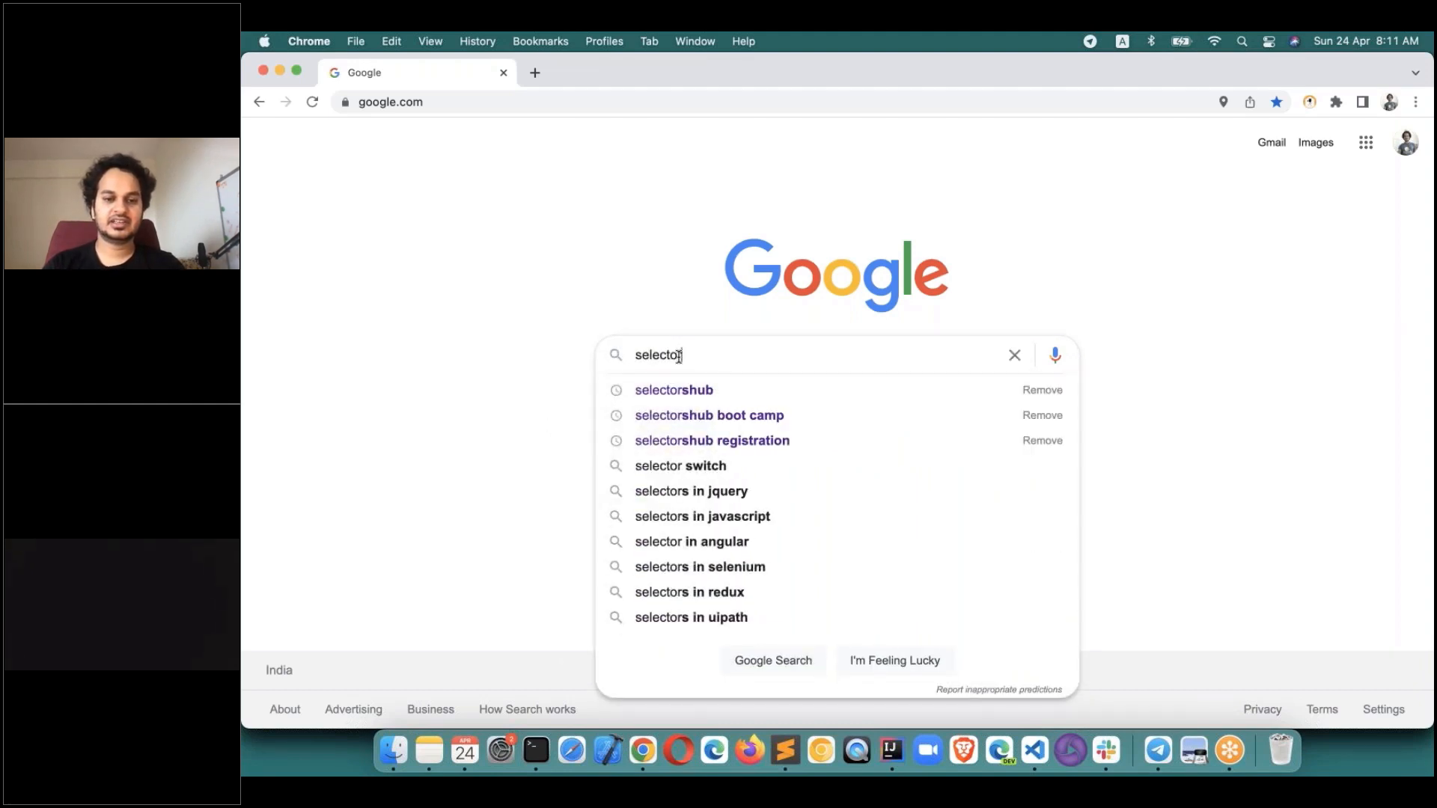
{"action": "type", "text": "shub"}
{"action": "key", "text": "Return"}
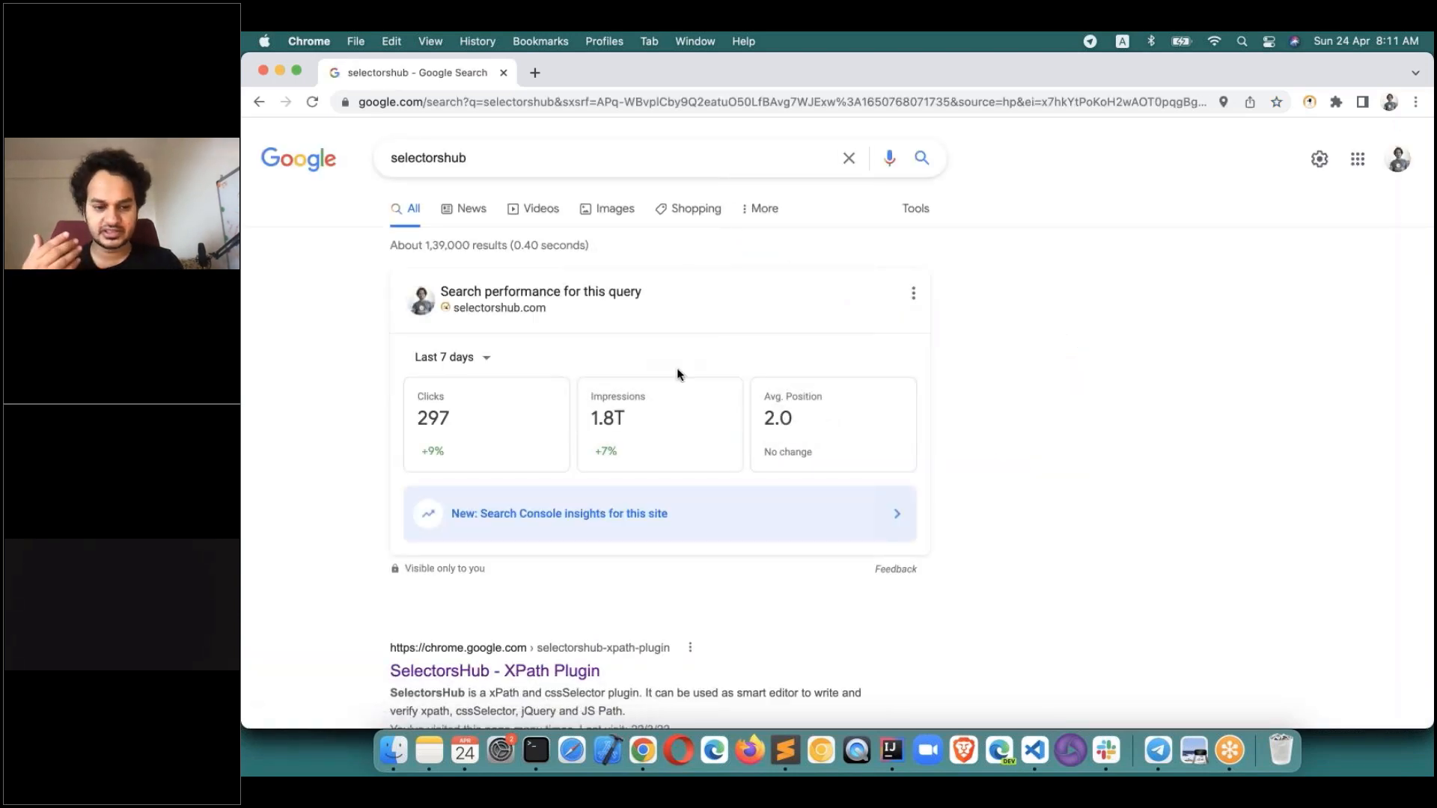
{"action": "scroll", "coordinate": [561, 449], "scroll_direction": "down", "scroll_amount": 10}
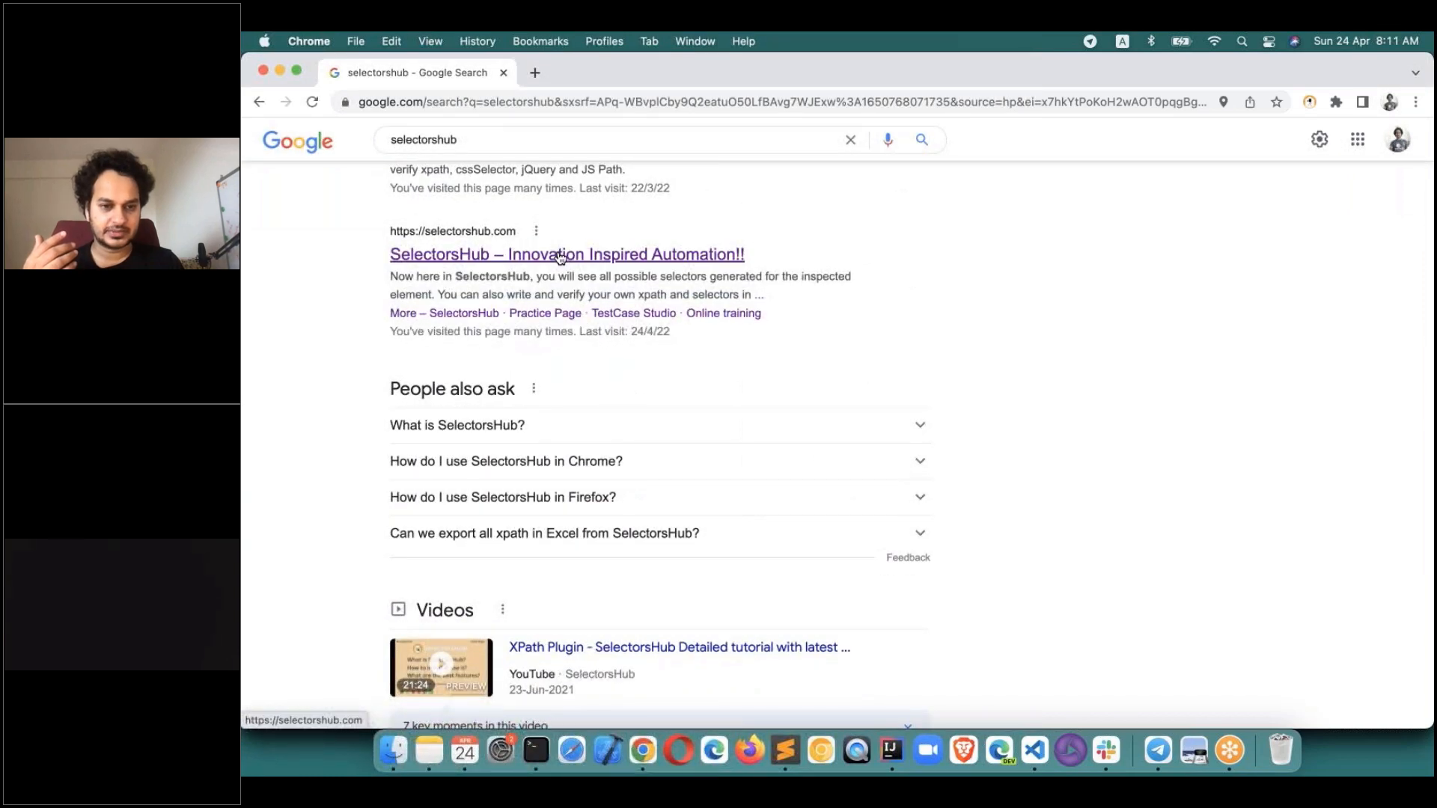
{"action": "left_click", "coordinate": [561, 257]}
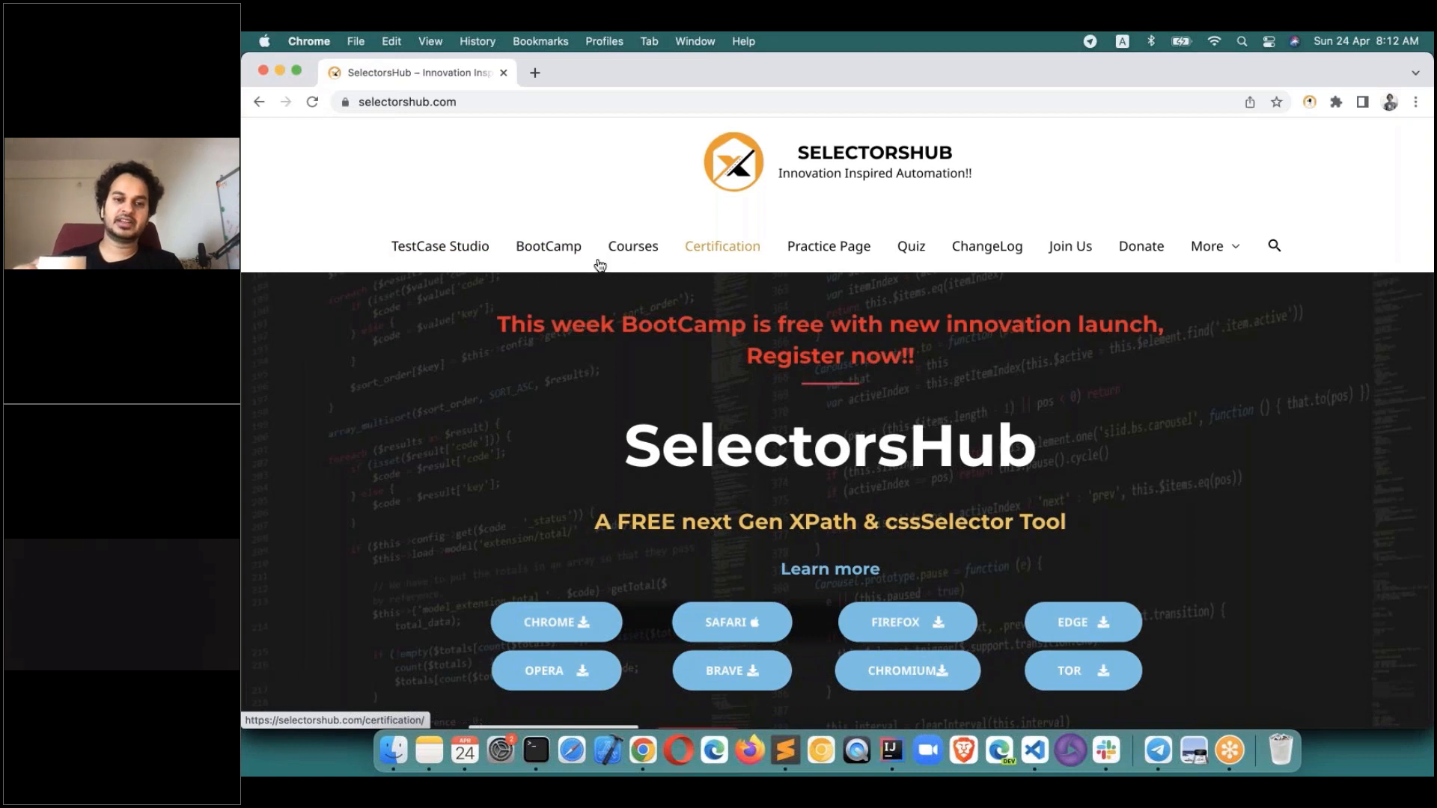
Tour the TestCase Studio, Courses, Certification, Quiz, ChangeLog and Join Us pages, ending on Practice Page.
{"action": "left_click", "coordinate": [438, 255]}
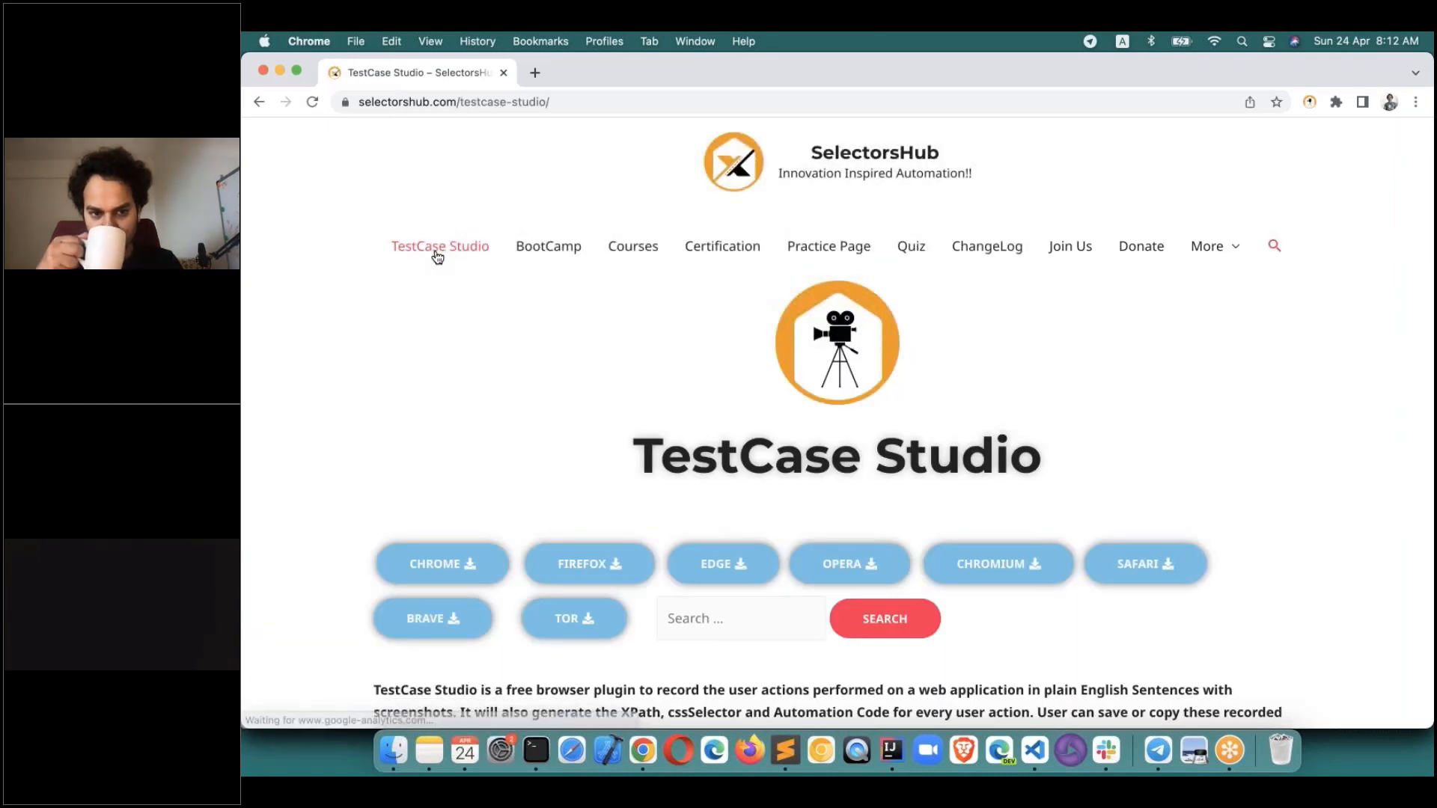
{"action": "right_click", "coordinate": [538, 252]}
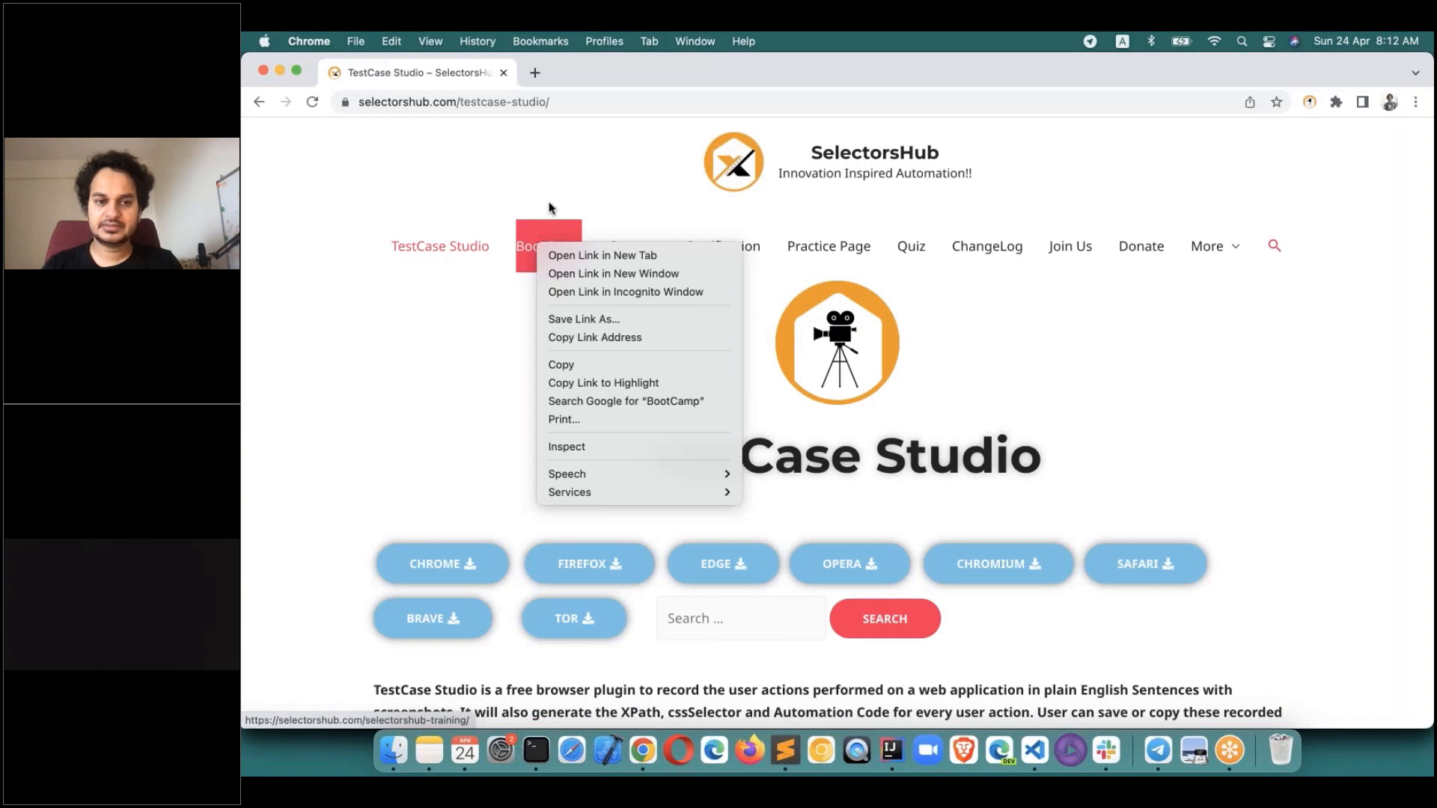
{"action": "left_click", "coordinate": [555, 172]}
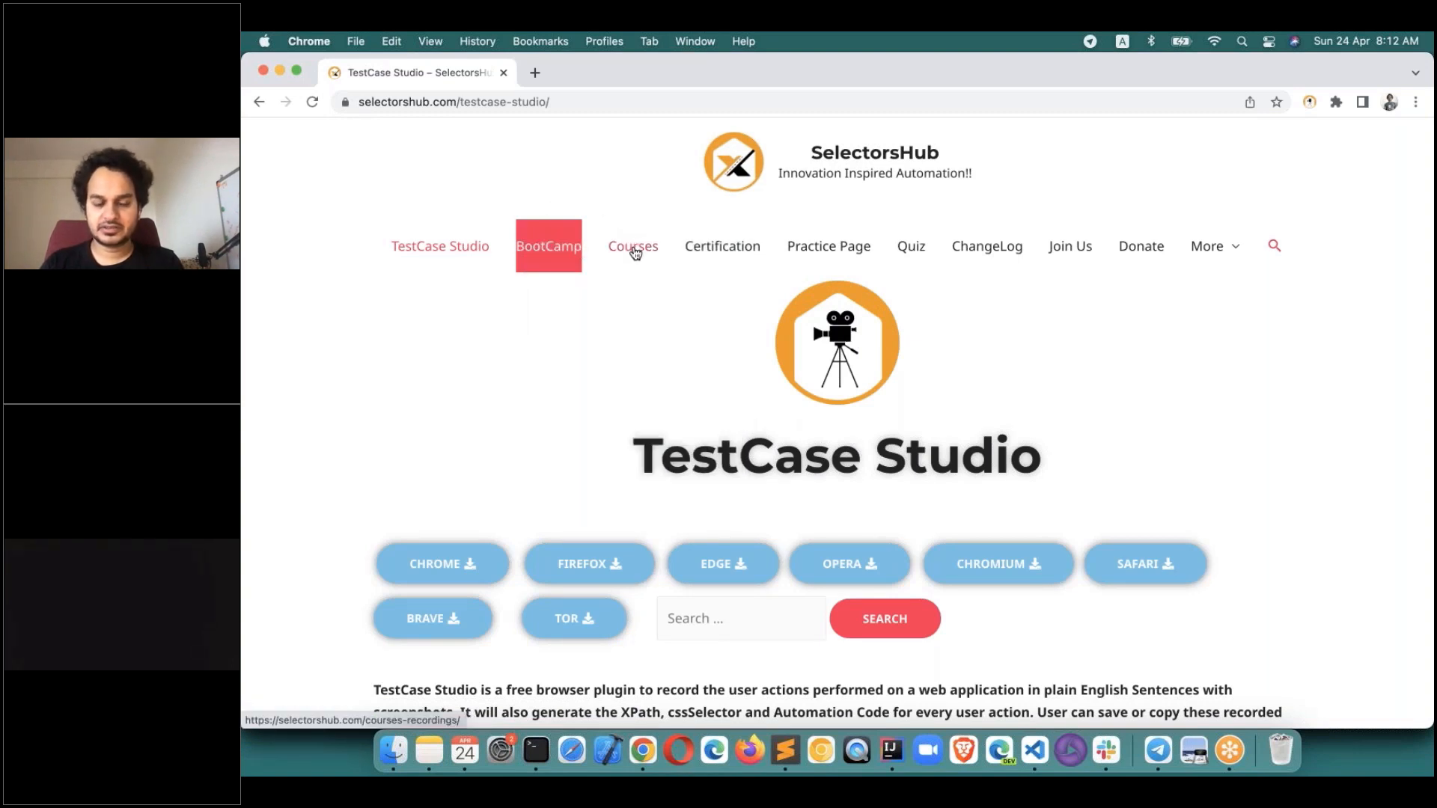
{"action": "left_click", "coordinate": [635, 253]}
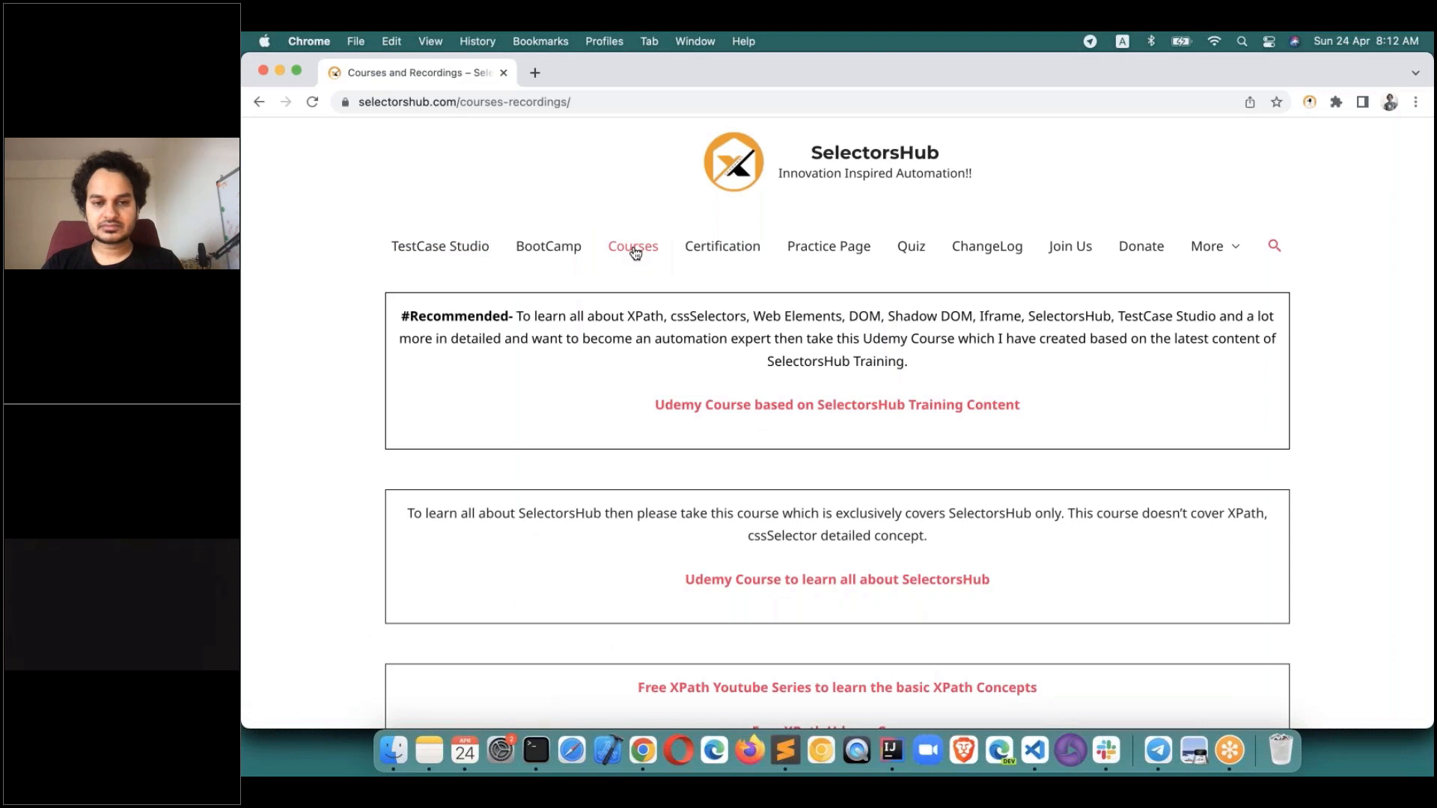
{"action": "left_click", "coordinate": [717, 248]}
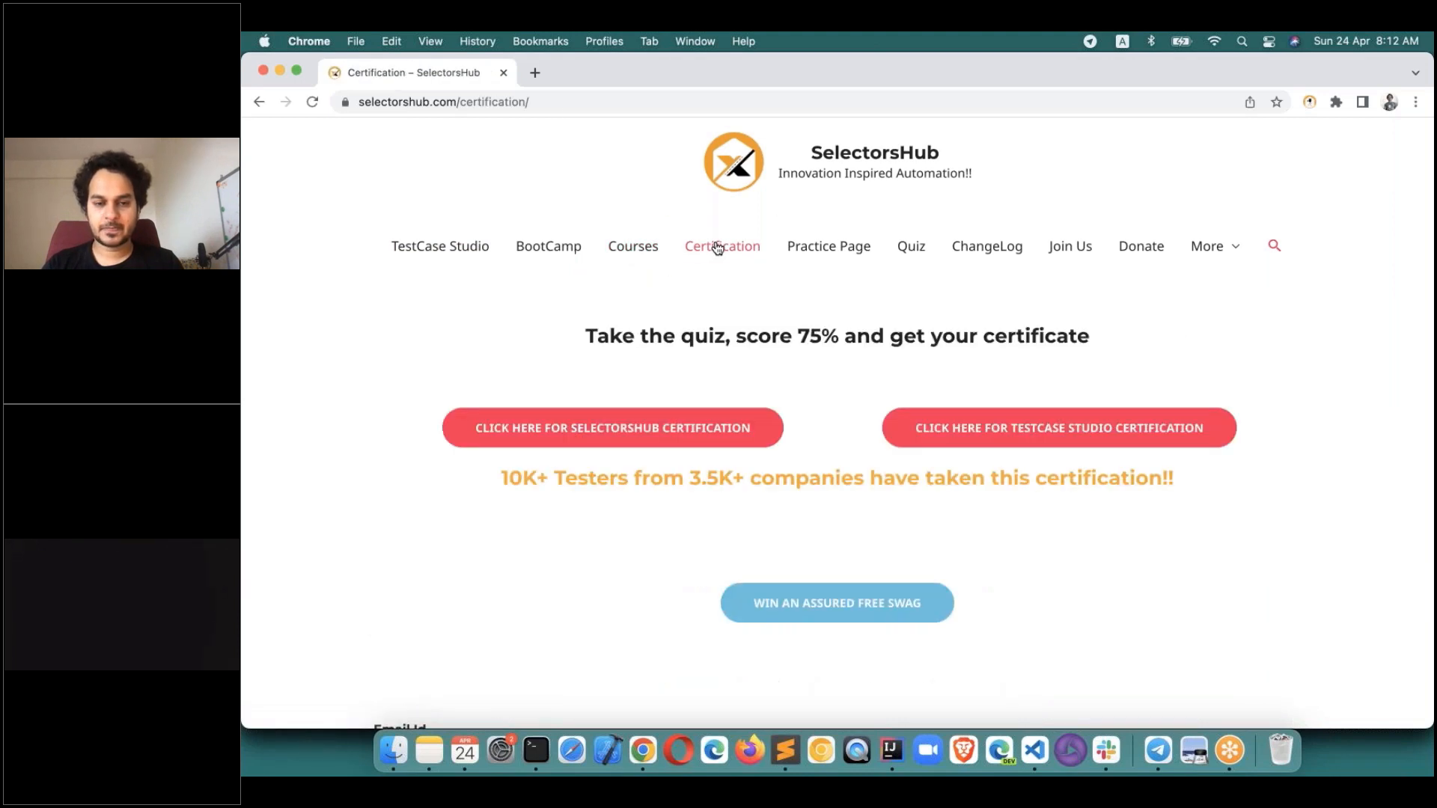
{"action": "left_click", "coordinate": [824, 252]}
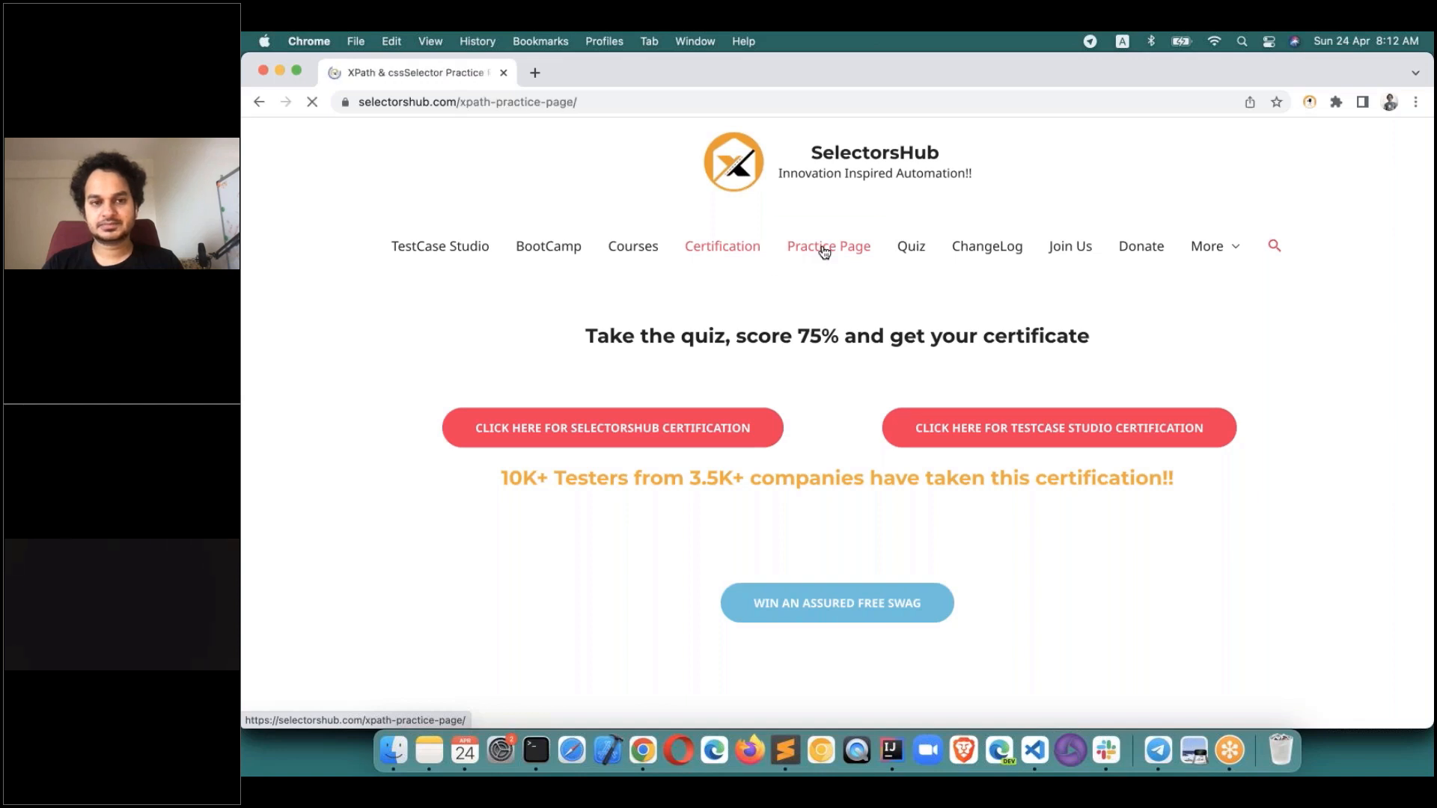
{"action": "left_click", "coordinate": [914, 253]}
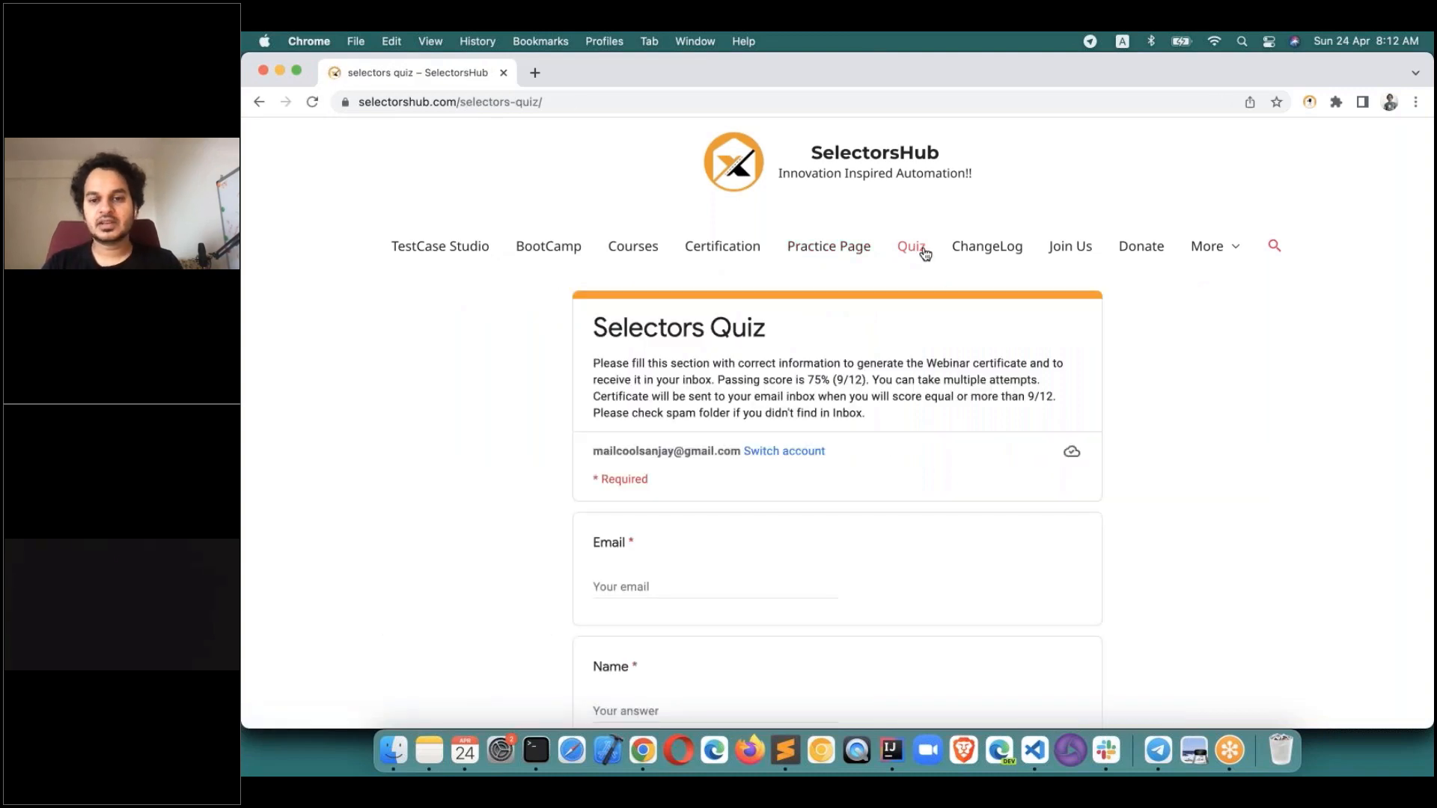
{"action": "left_click", "coordinate": [974, 253]}
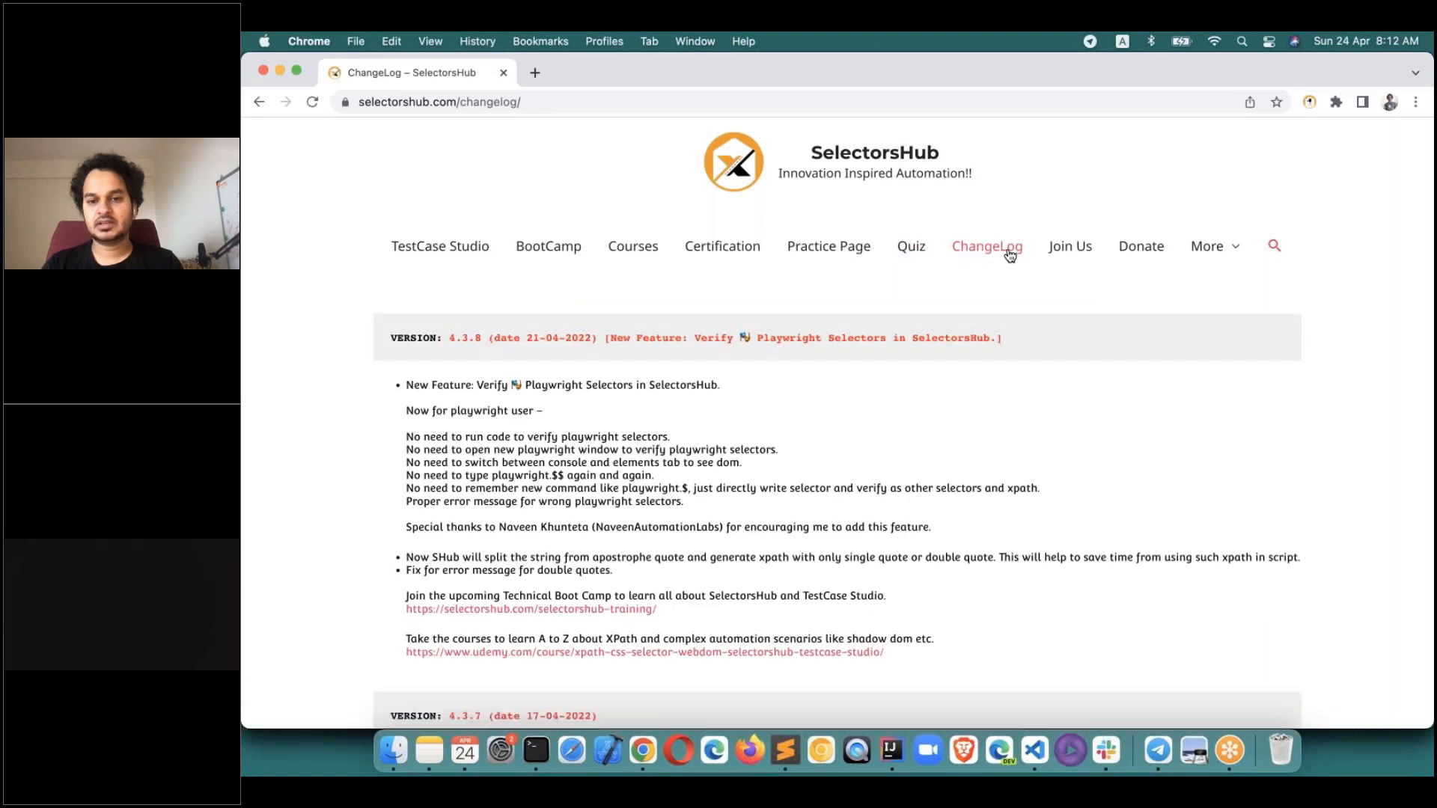
{"action": "left_click", "coordinate": [1086, 254]}
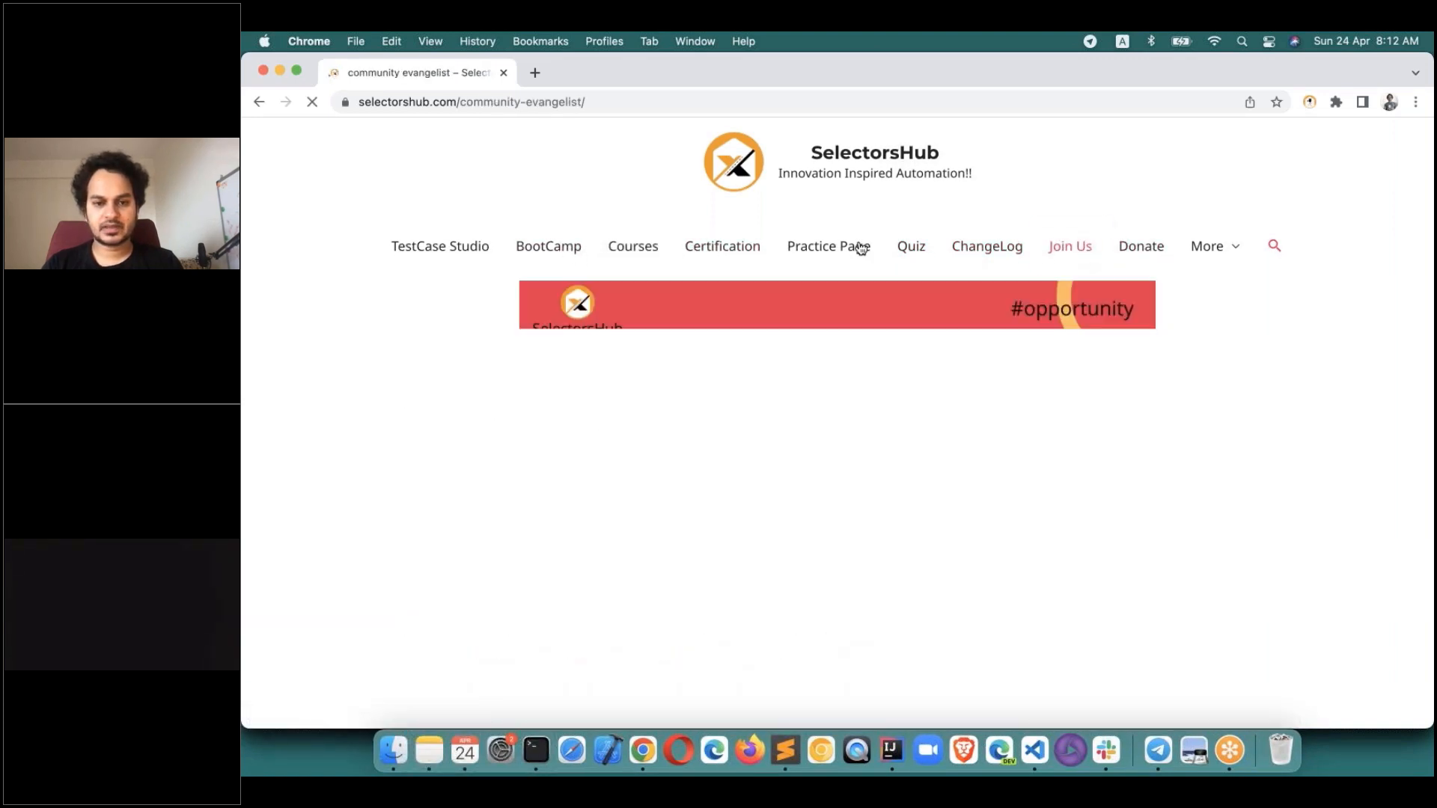
{"action": "left_click", "coordinate": [831, 247]}
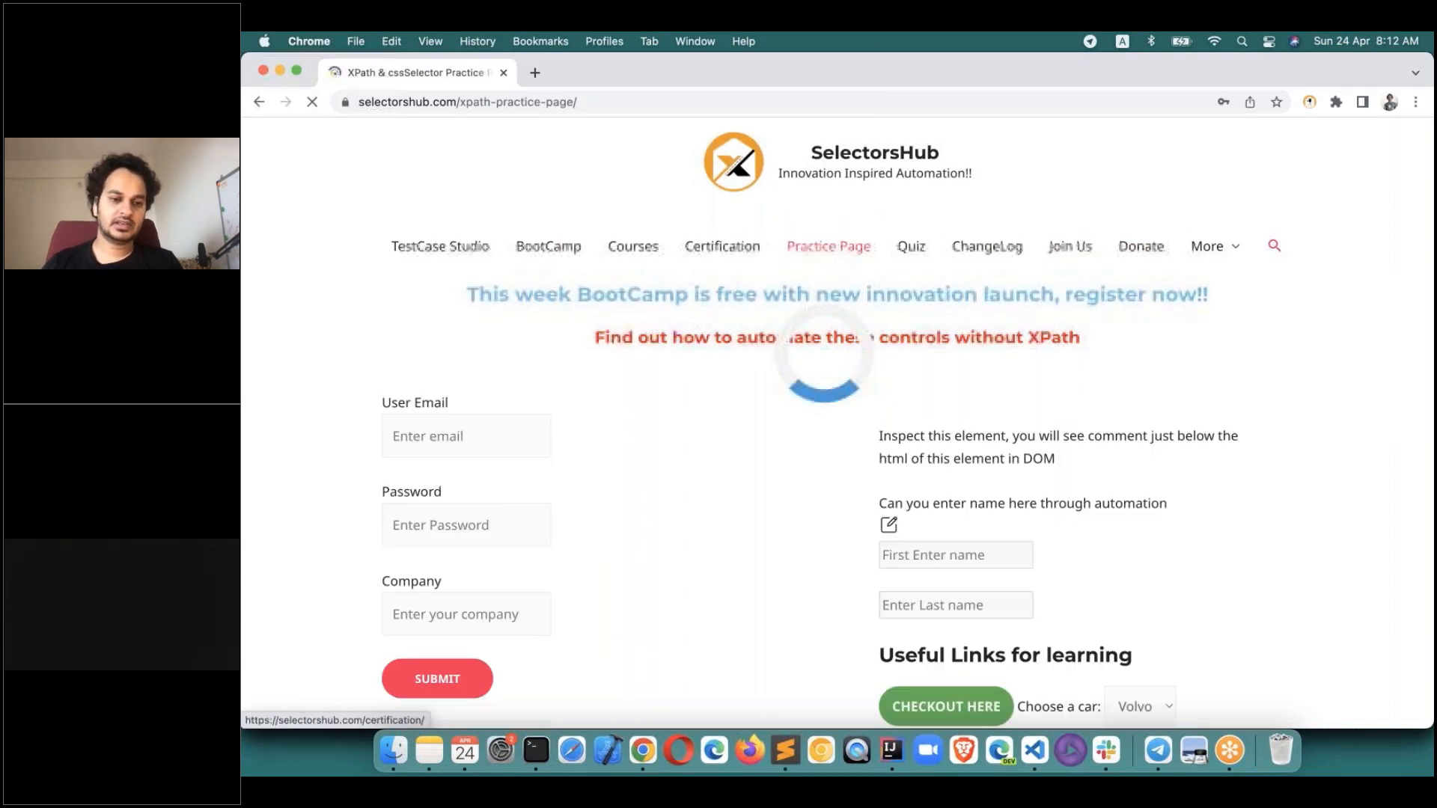
Enter selectorshub in the practice page's Company field and move to First Enter name.
{"action": "left_click", "coordinate": [418, 609]}
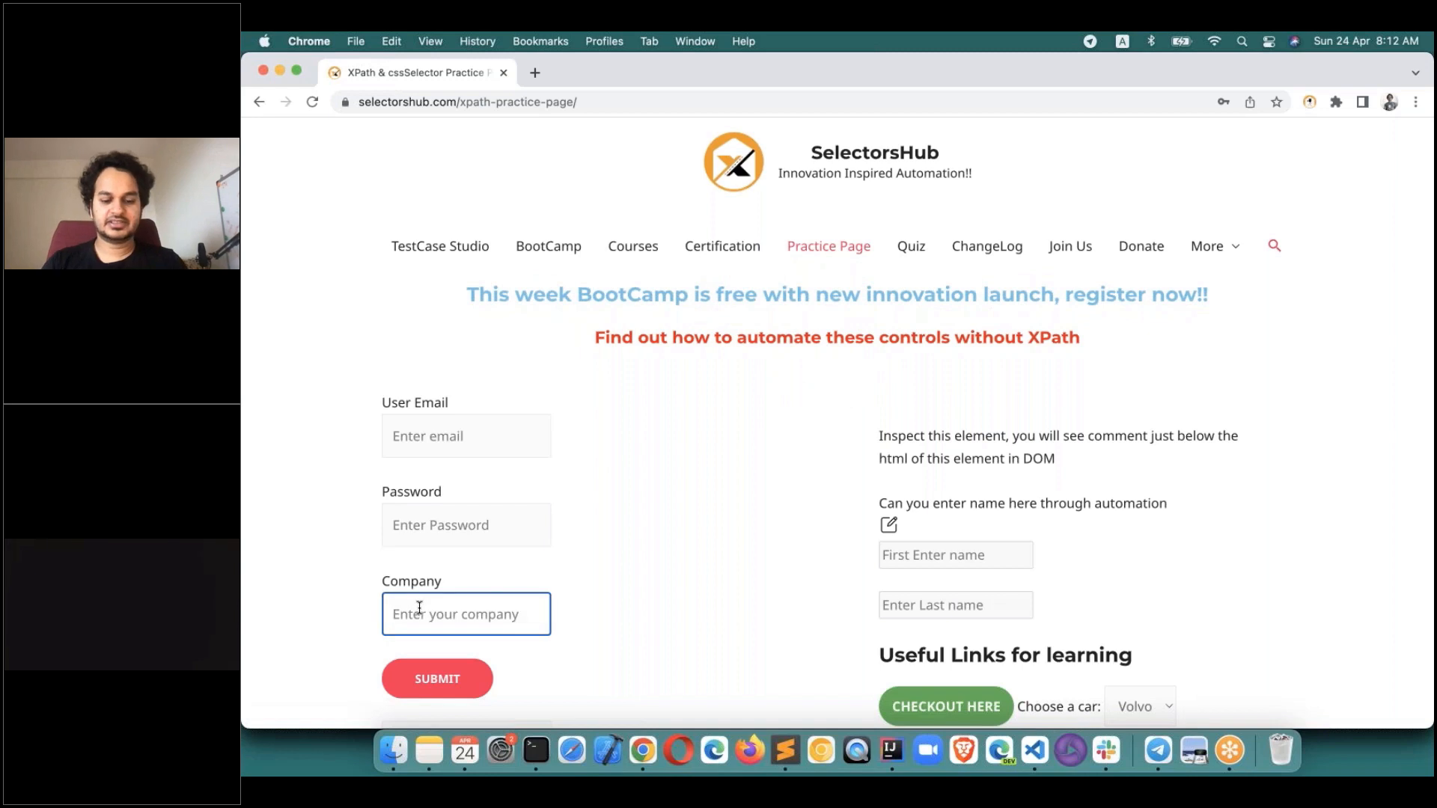
{"action": "type", "text": "selectorshub"}
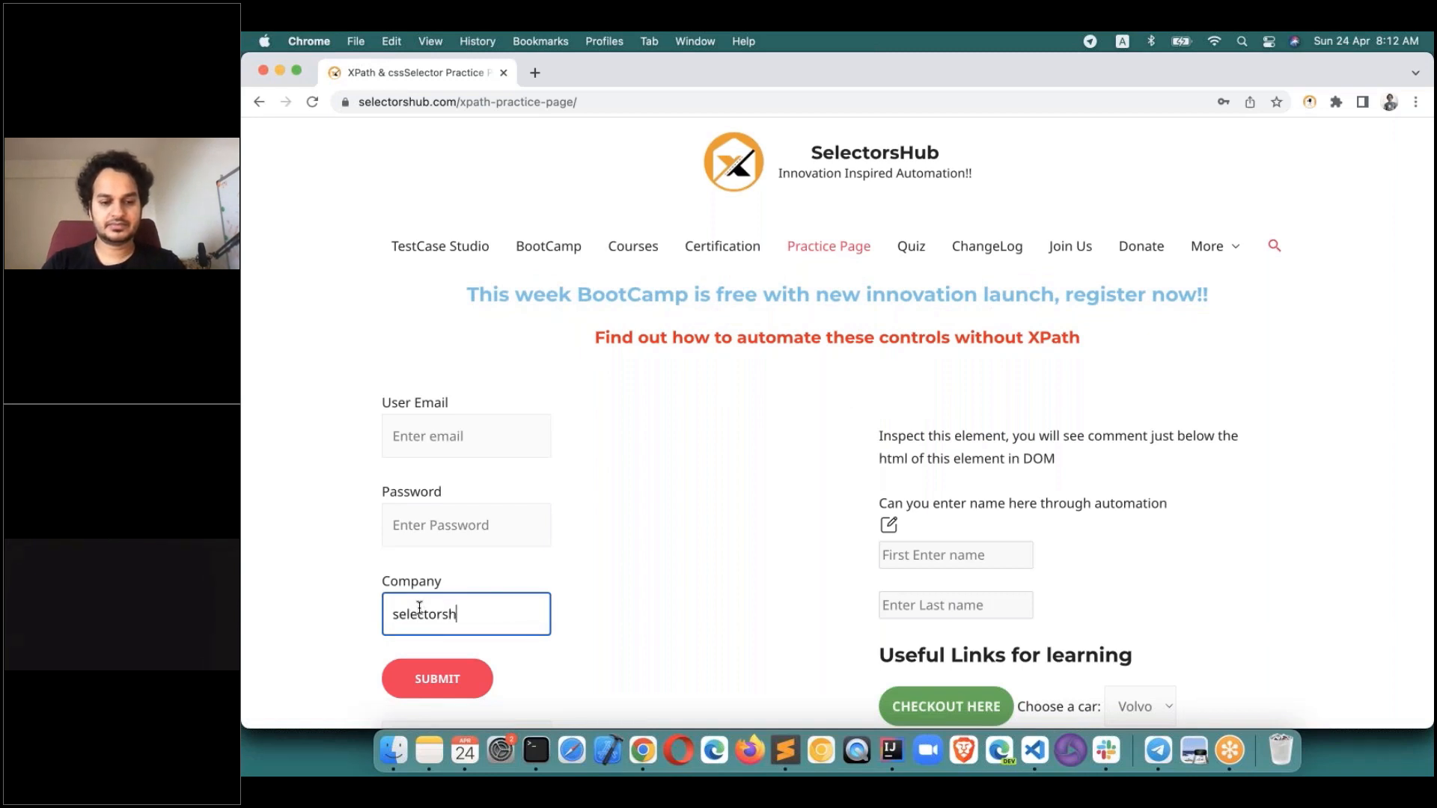
{"action": "left_click", "coordinate": [956, 553]}
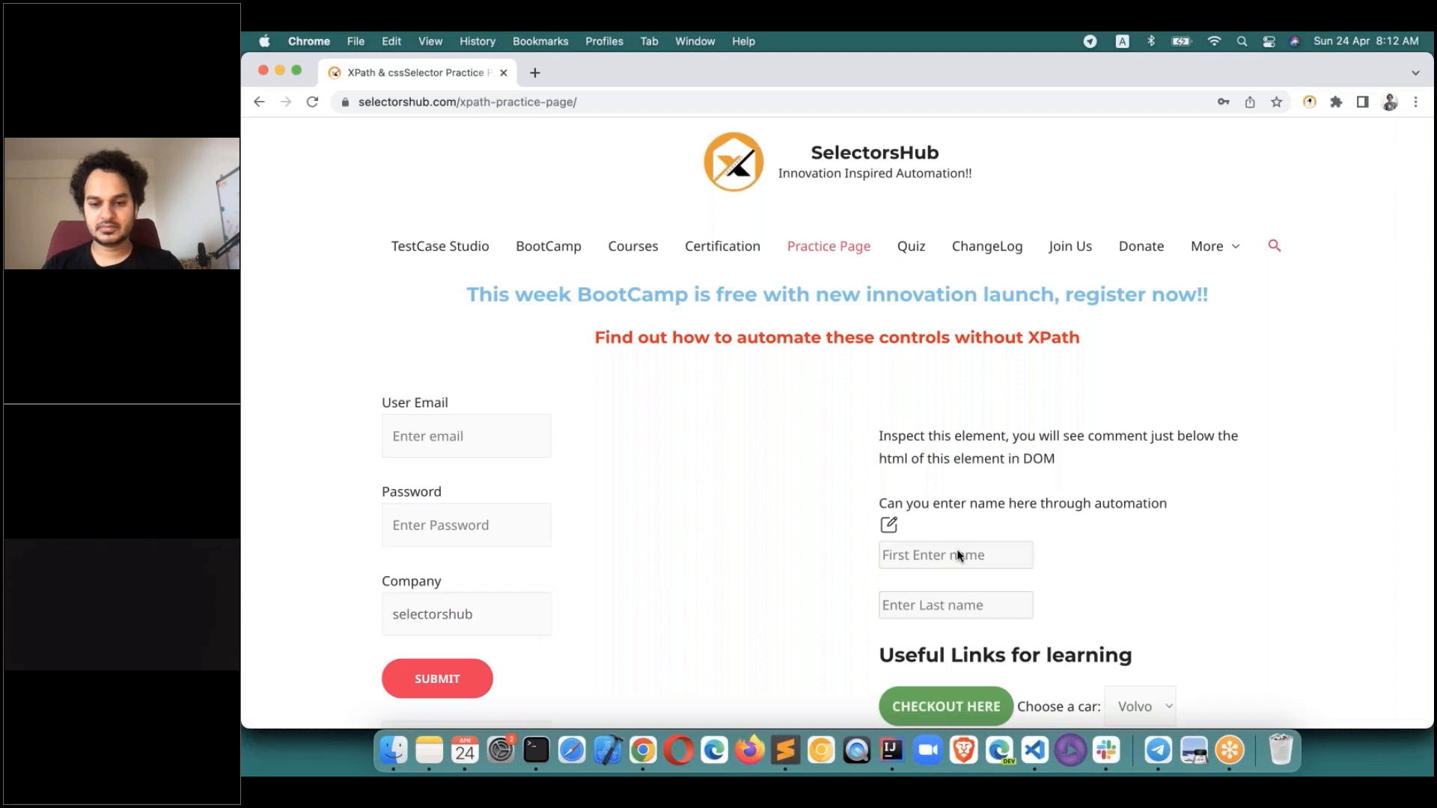
{"action": "scroll", "coordinate": [935, 556], "scroll_direction": "down", "scroll_amount": 1}
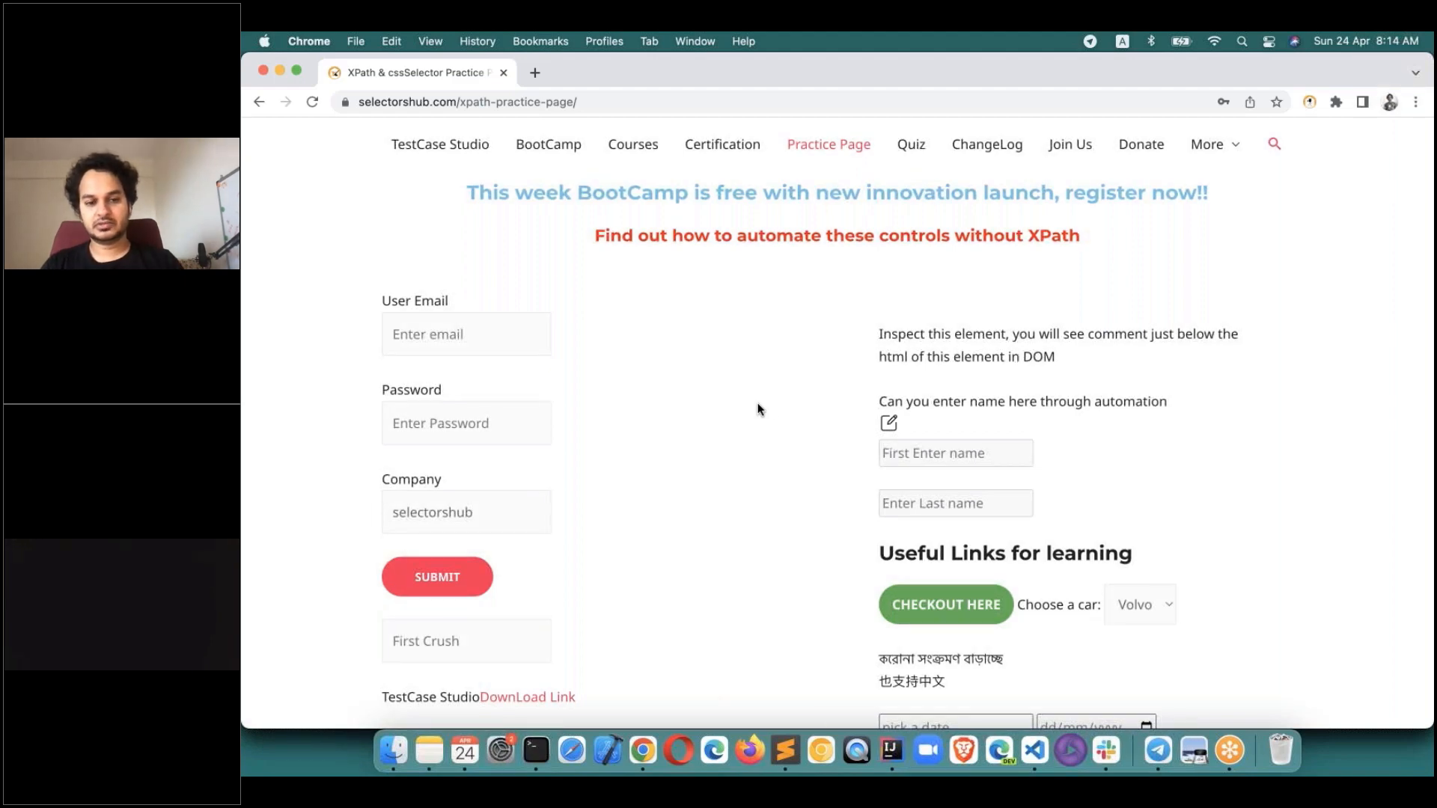
Reposition the TestCase Studio window and reopen it from the toolbar icon to show recorded steps.
{"action": "key", "text": "super+grave"}
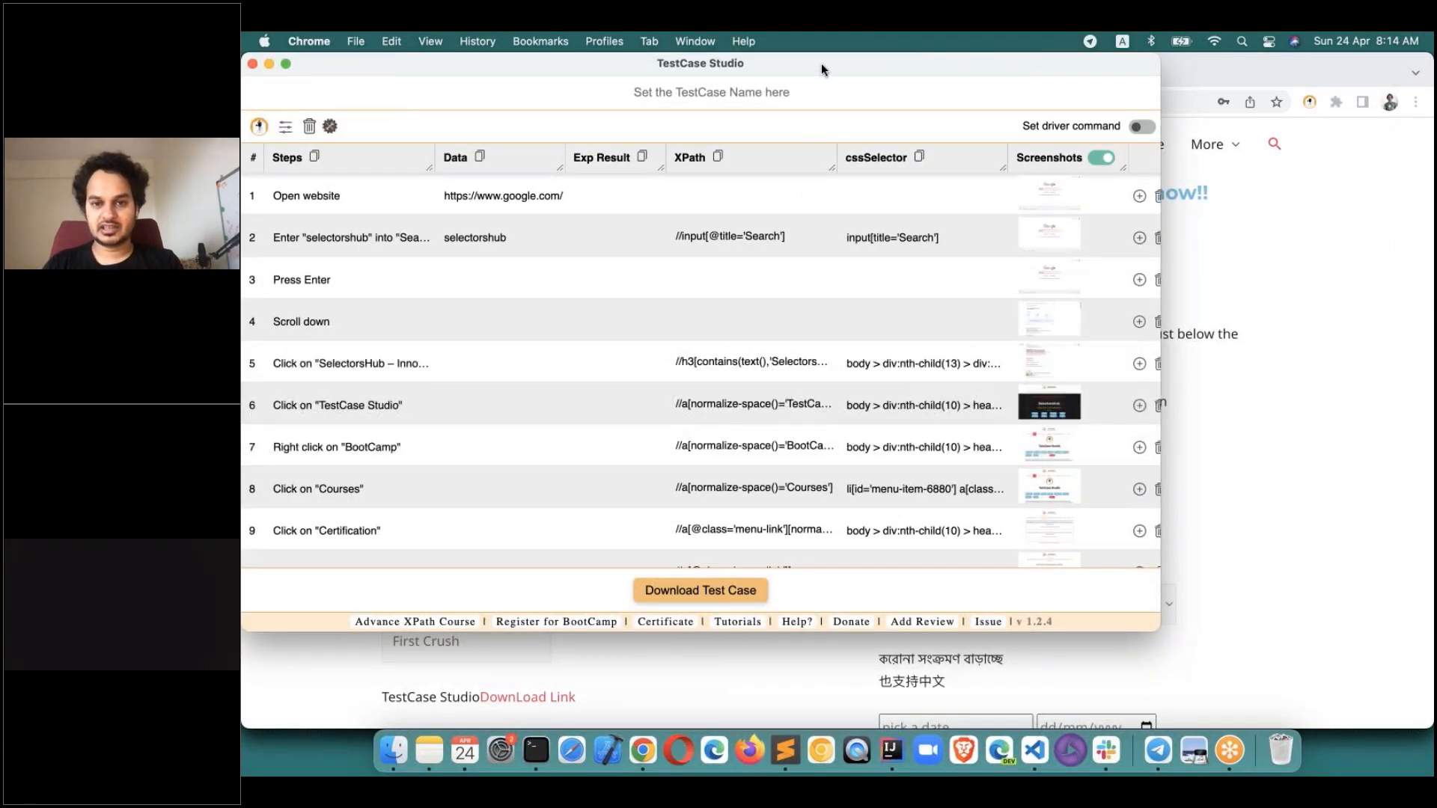
{"action": "left_click_drag", "start_coordinate": [820, 63], "coordinate": [860, 87]}
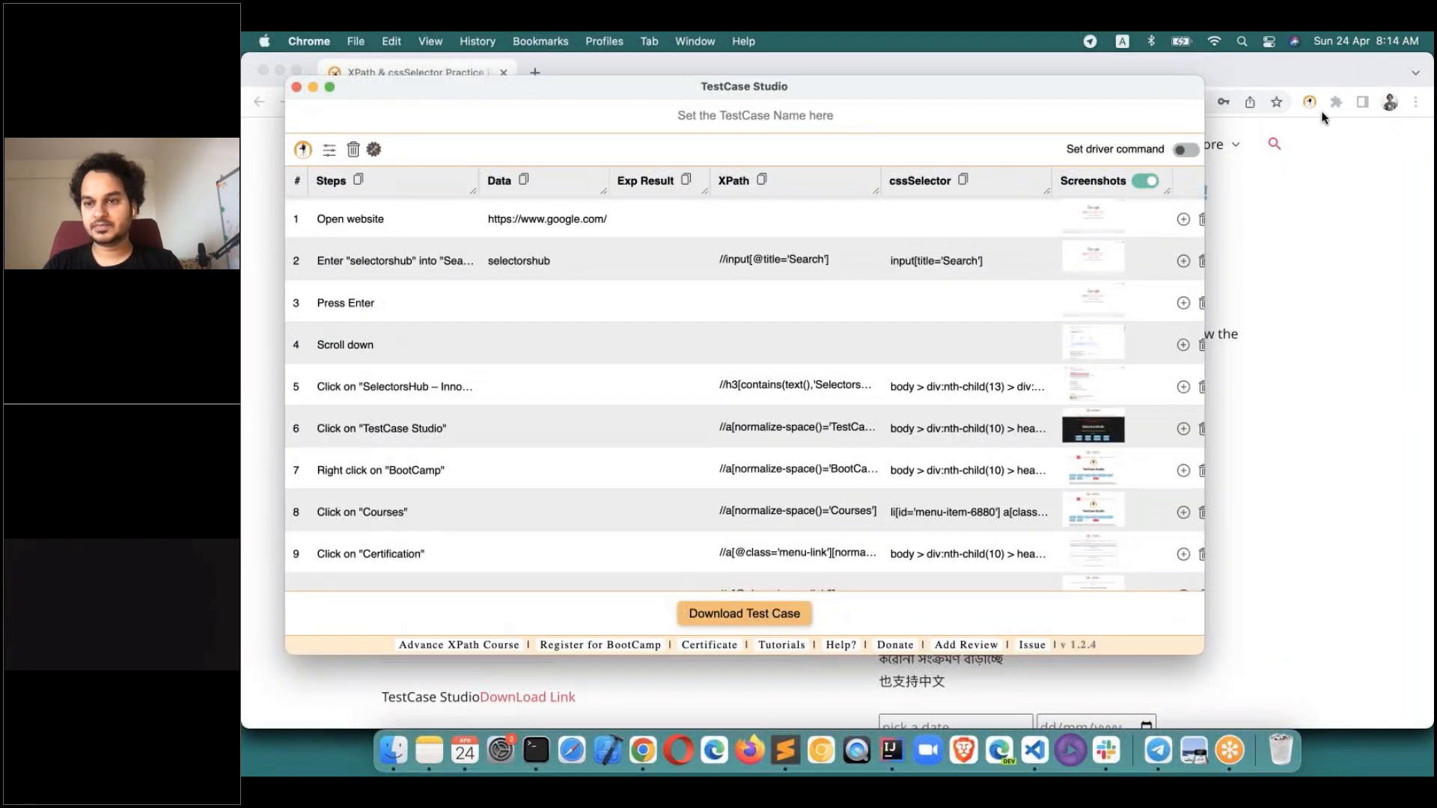
{"action": "left_click", "coordinate": [1390, 149]}
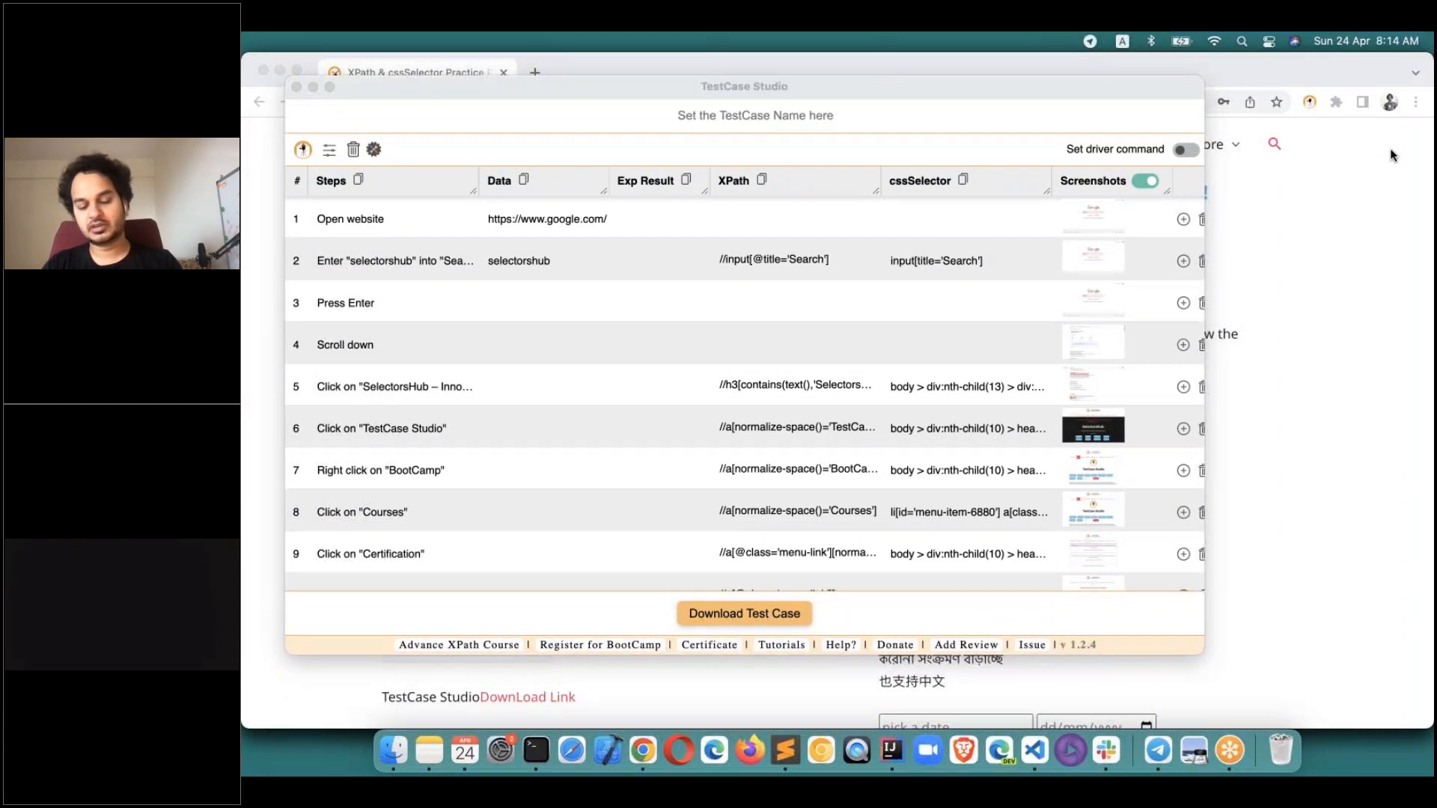
{"action": "left_click", "coordinate": [1228, 178]}
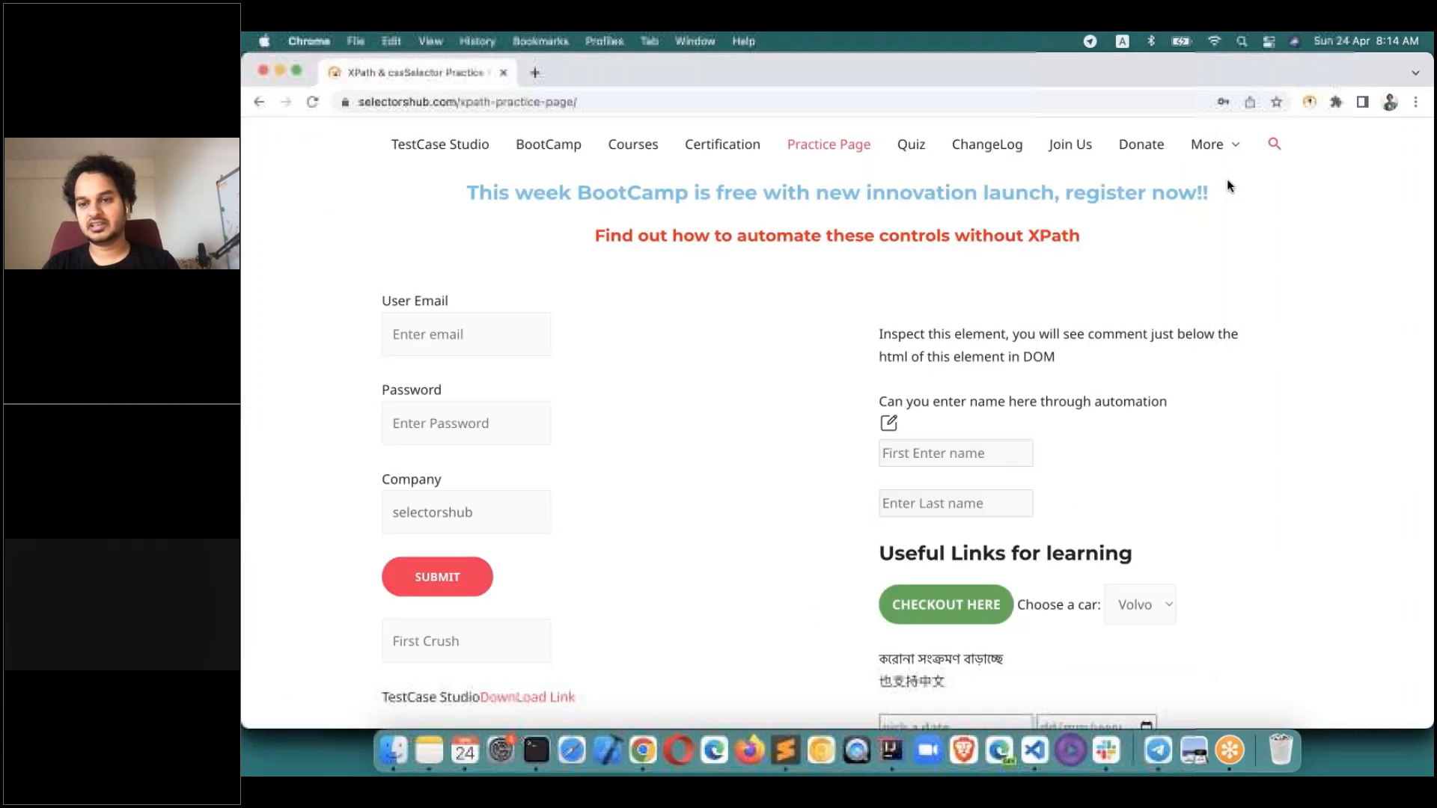
{"action": "left_click", "coordinate": [1311, 101]}
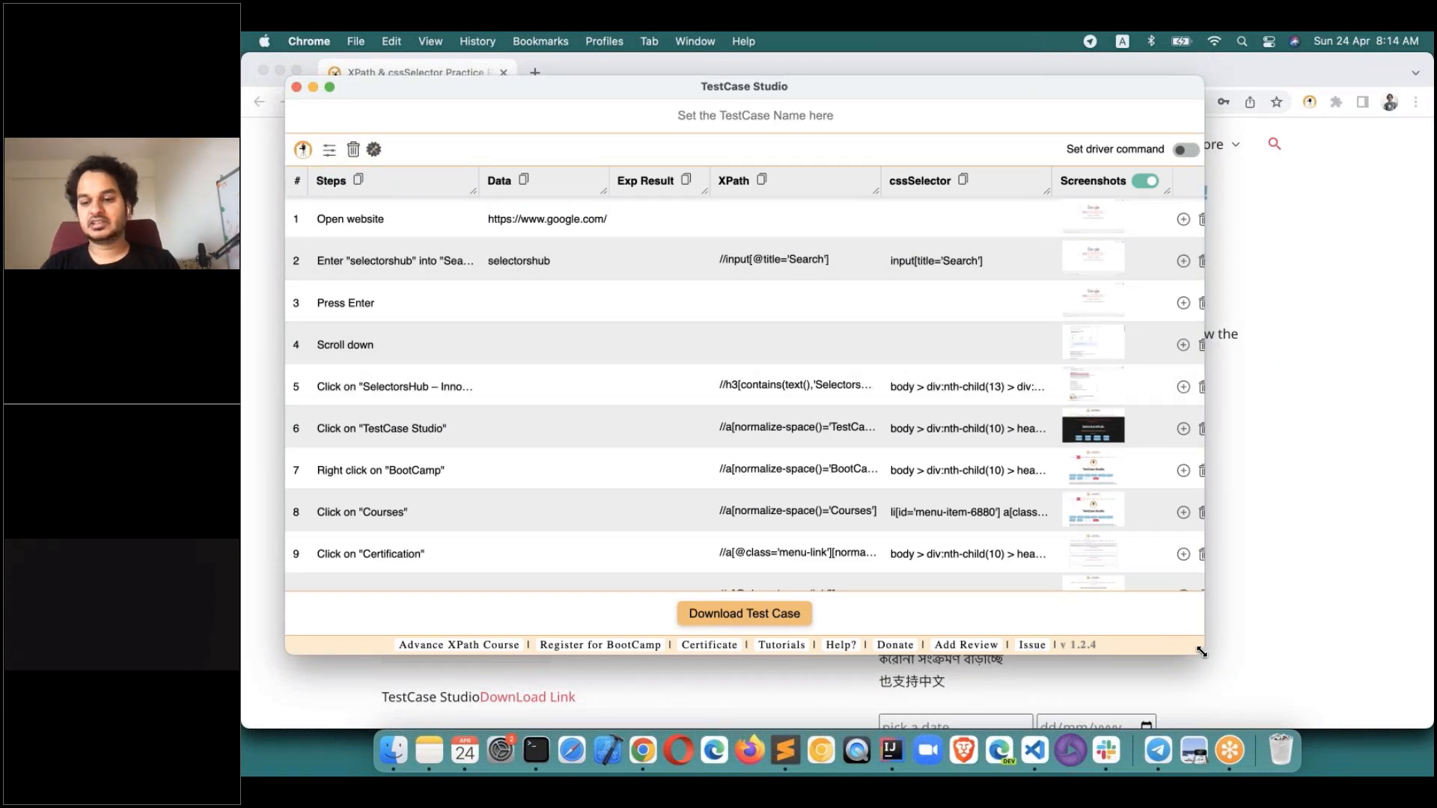
{"action": "left_click_drag", "start_coordinate": [1200, 652], "coordinate": [1233, 656]}
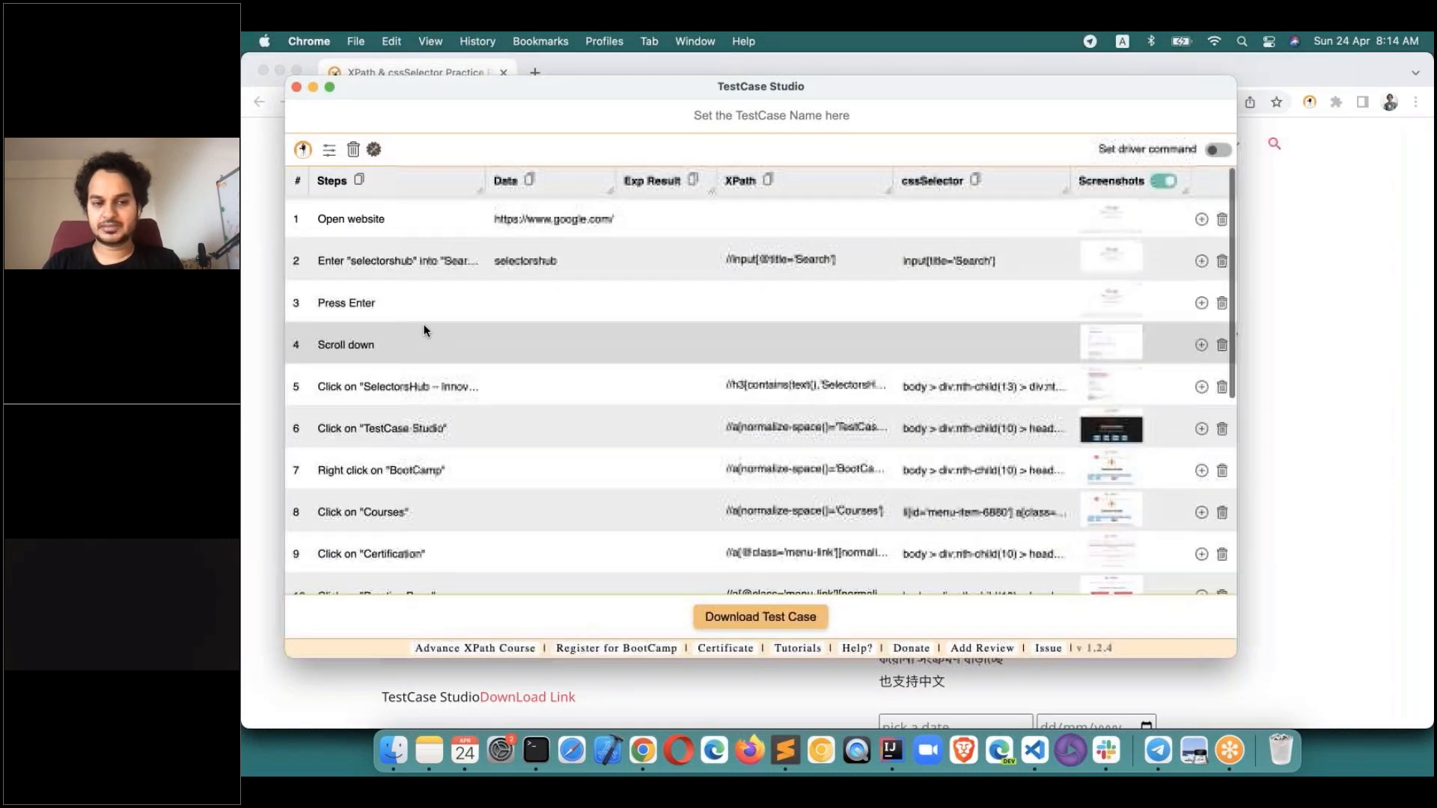
{"action": "scroll", "coordinate": [424, 325], "scroll_direction": "down", "scroll_amount": 10}
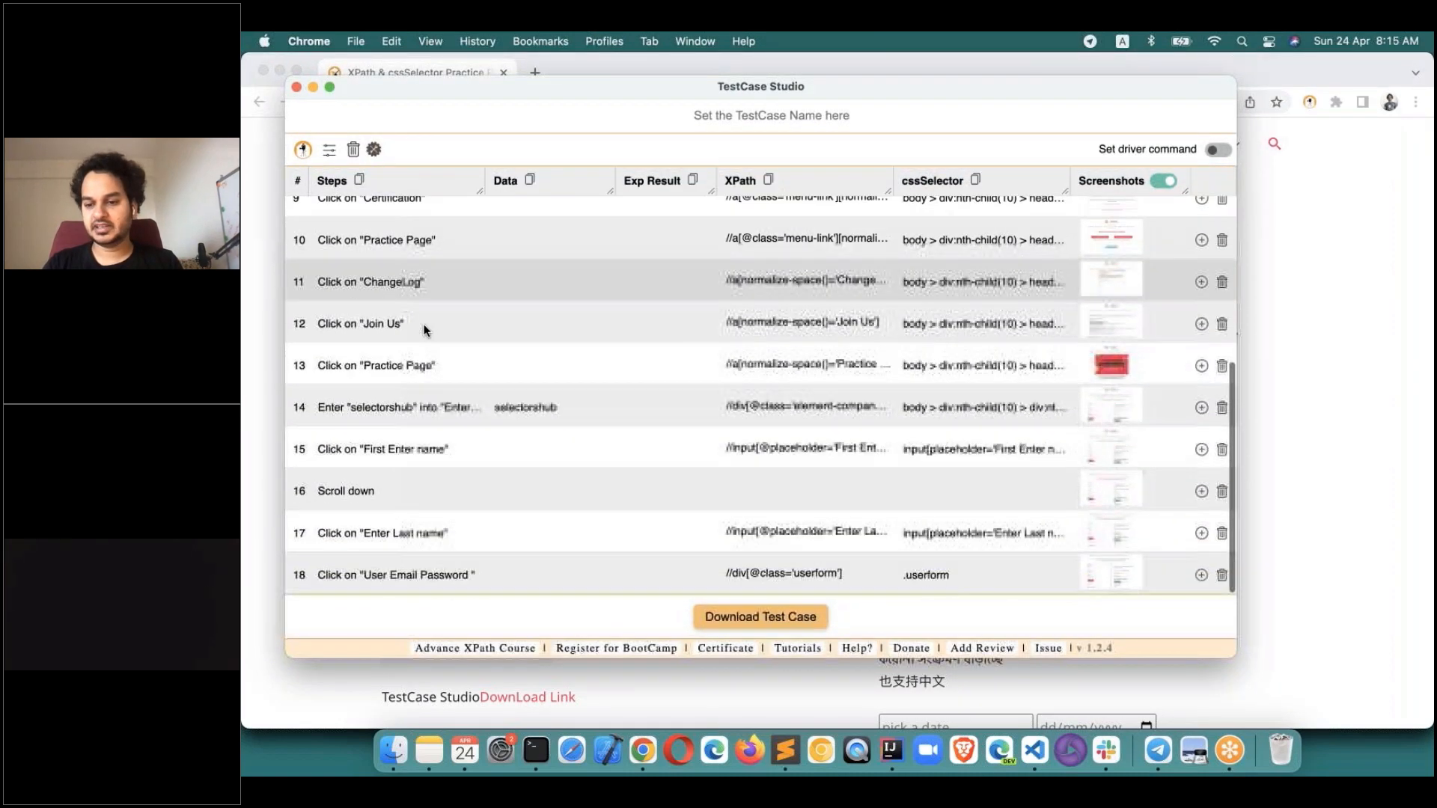
{"action": "scroll", "coordinate": [423, 324], "scroll_direction": "up", "scroll_amount": 10}
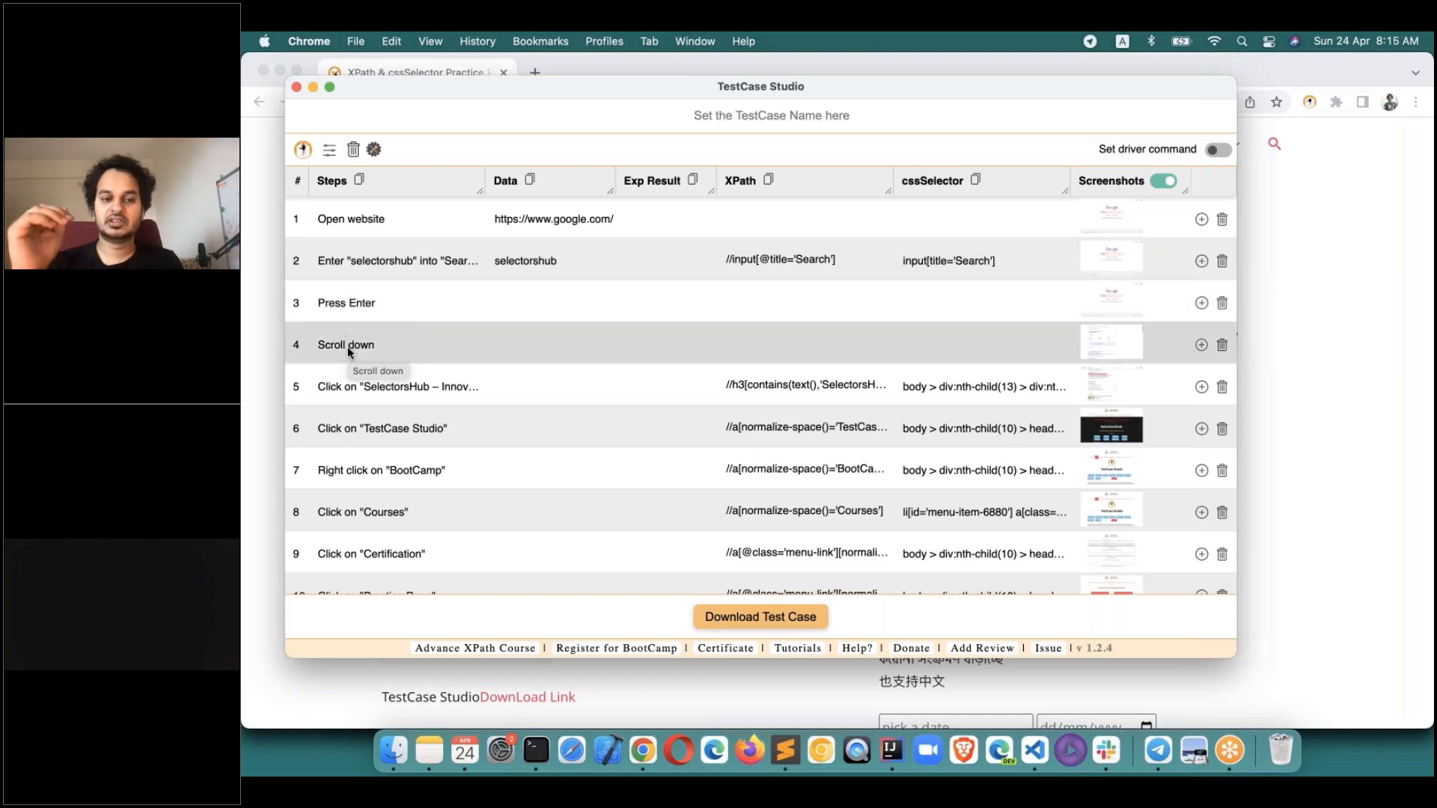
{"action": "scroll", "coordinate": [348, 348], "scroll_direction": "down", "scroll_amount": 2}
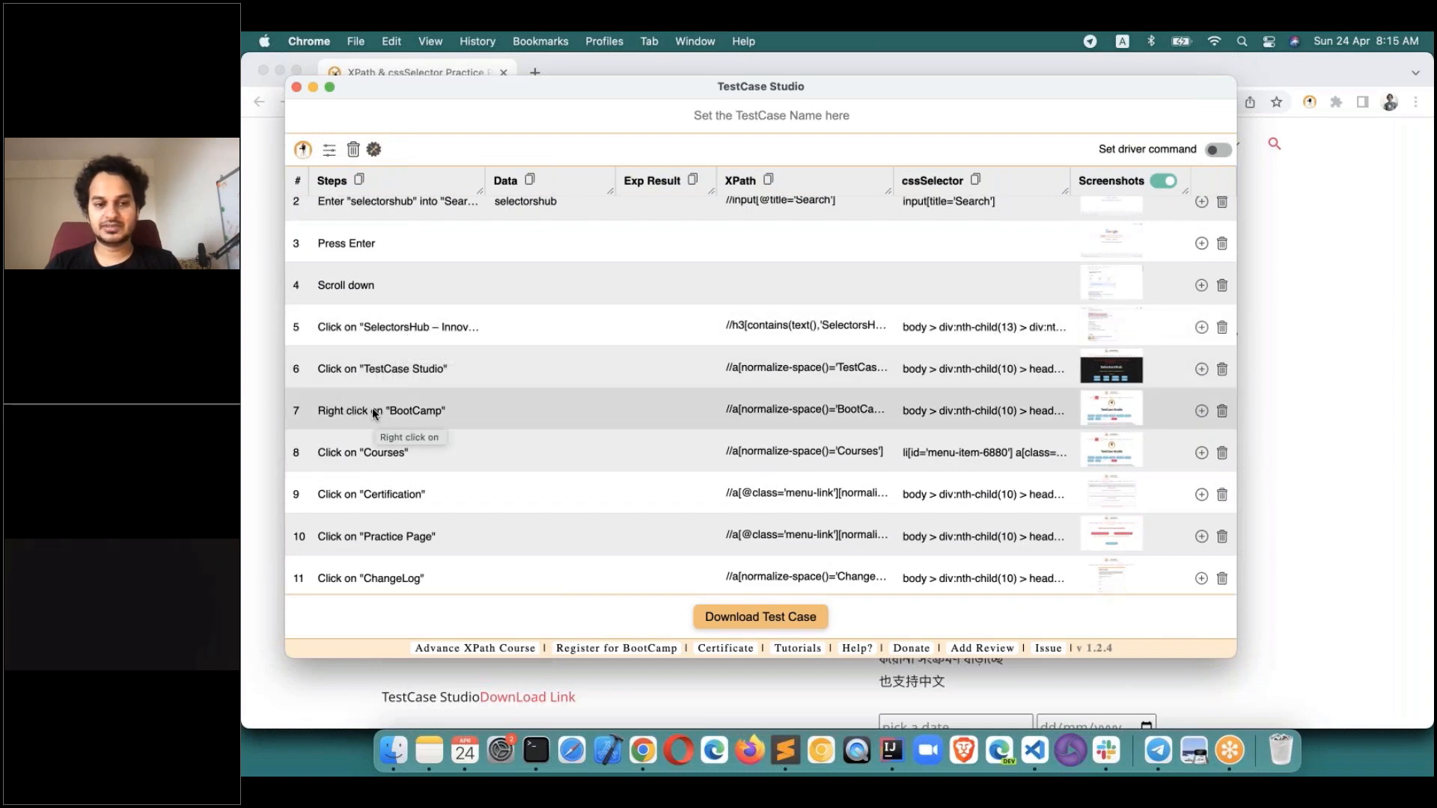
{"action": "scroll", "coordinate": [373, 412], "scroll_direction": "down", "scroll_amount": 5}
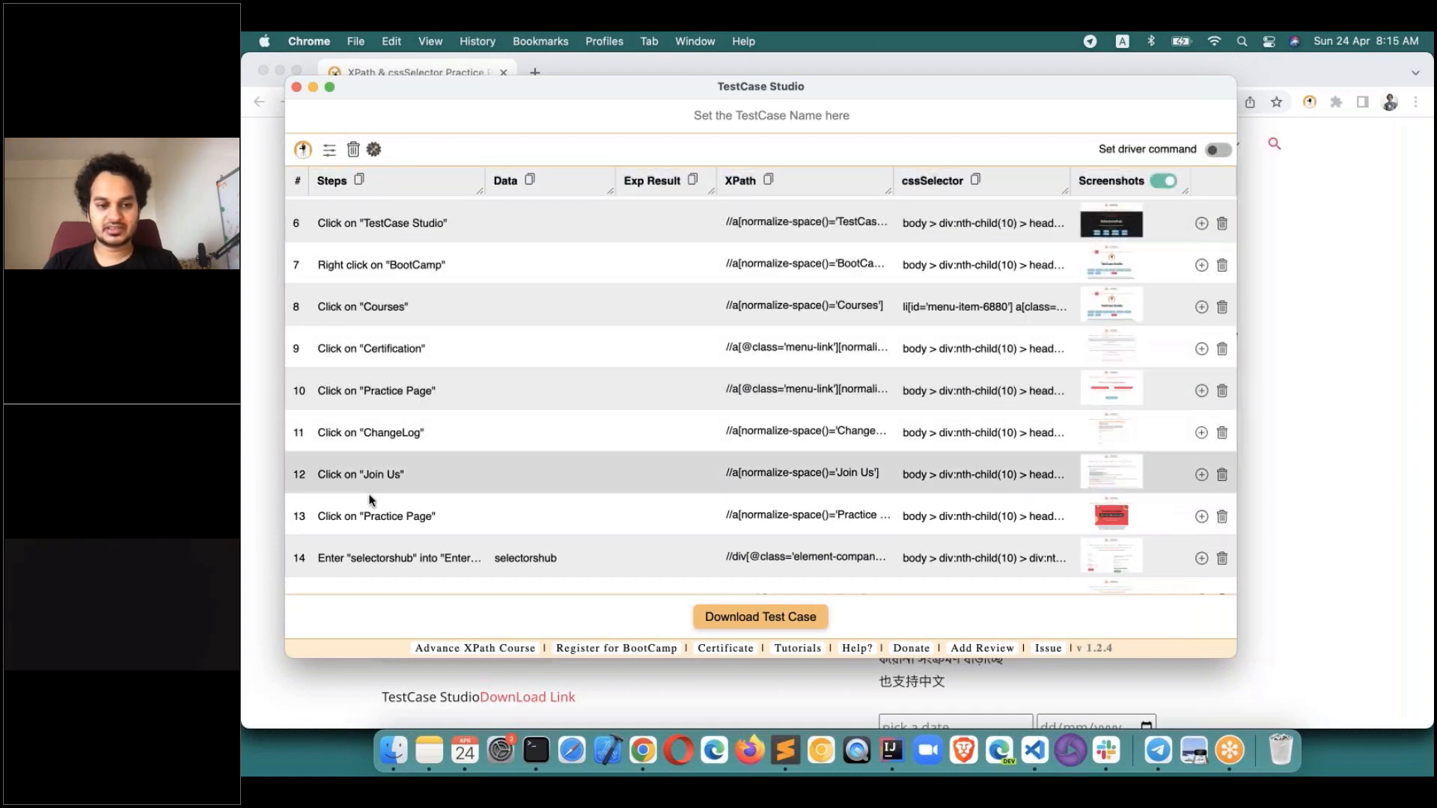
{"action": "scroll", "coordinate": [370, 500], "scroll_direction": "down", "scroll_amount": 5}
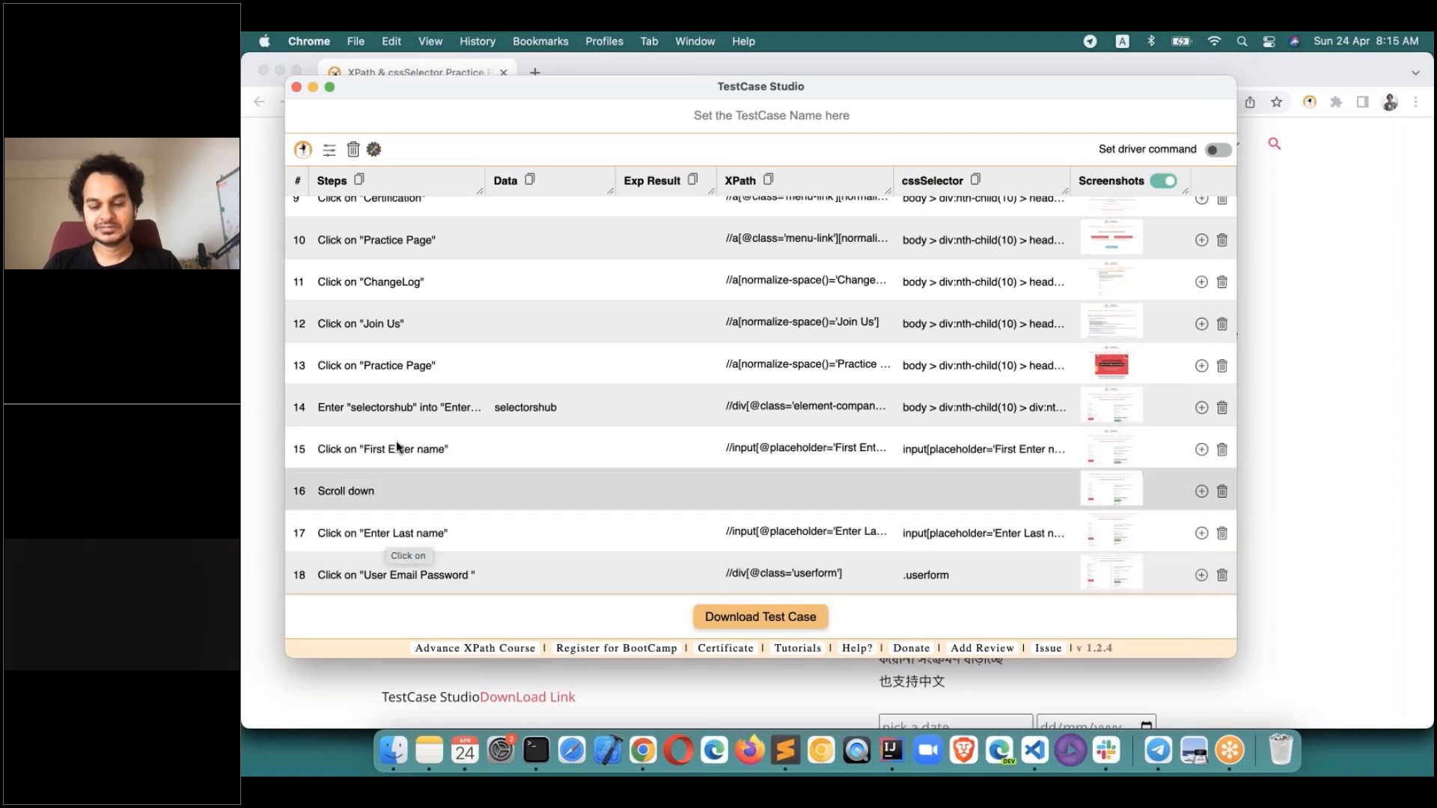
{"action": "scroll", "coordinate": [400, 404], "scroll_direction": "up", "scroll_amount": 5}
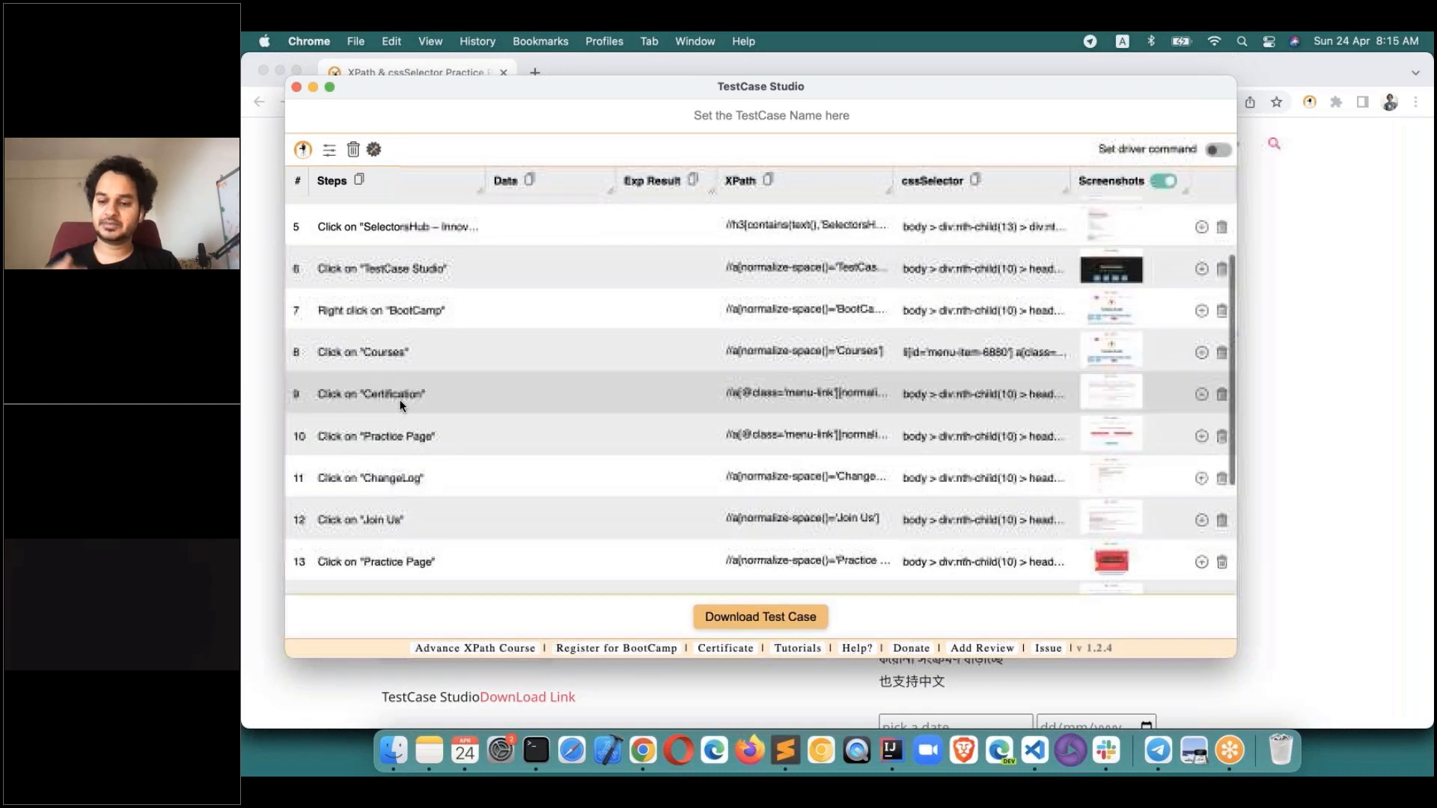
{"action": "scroll", "coordinate": [401, 404], "scroll_direction": "up", "scroll_amount": 4}
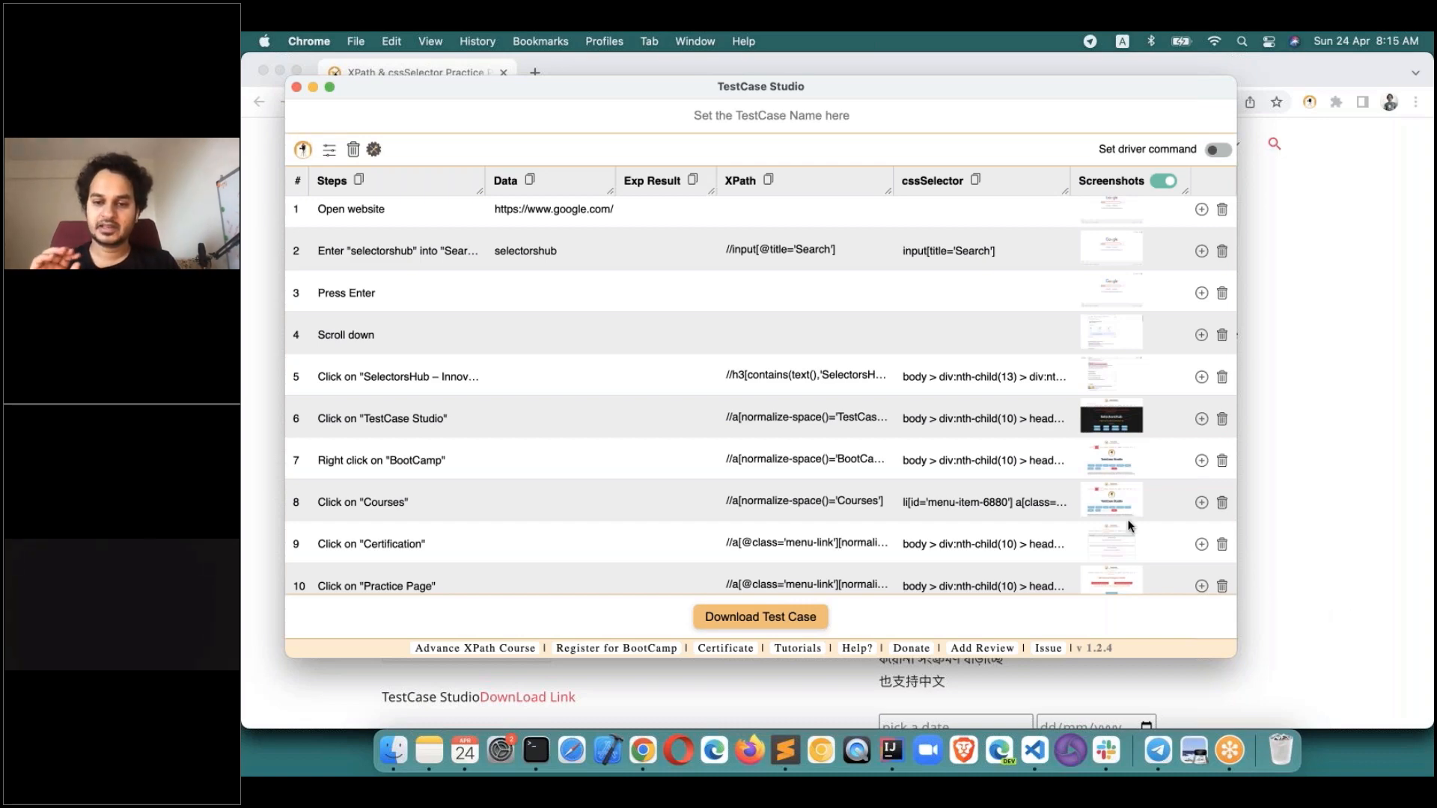
{"action": "scroll", "coordinate": [1131, 526], "scroll_direction": "down", "scroll_amount": 5}
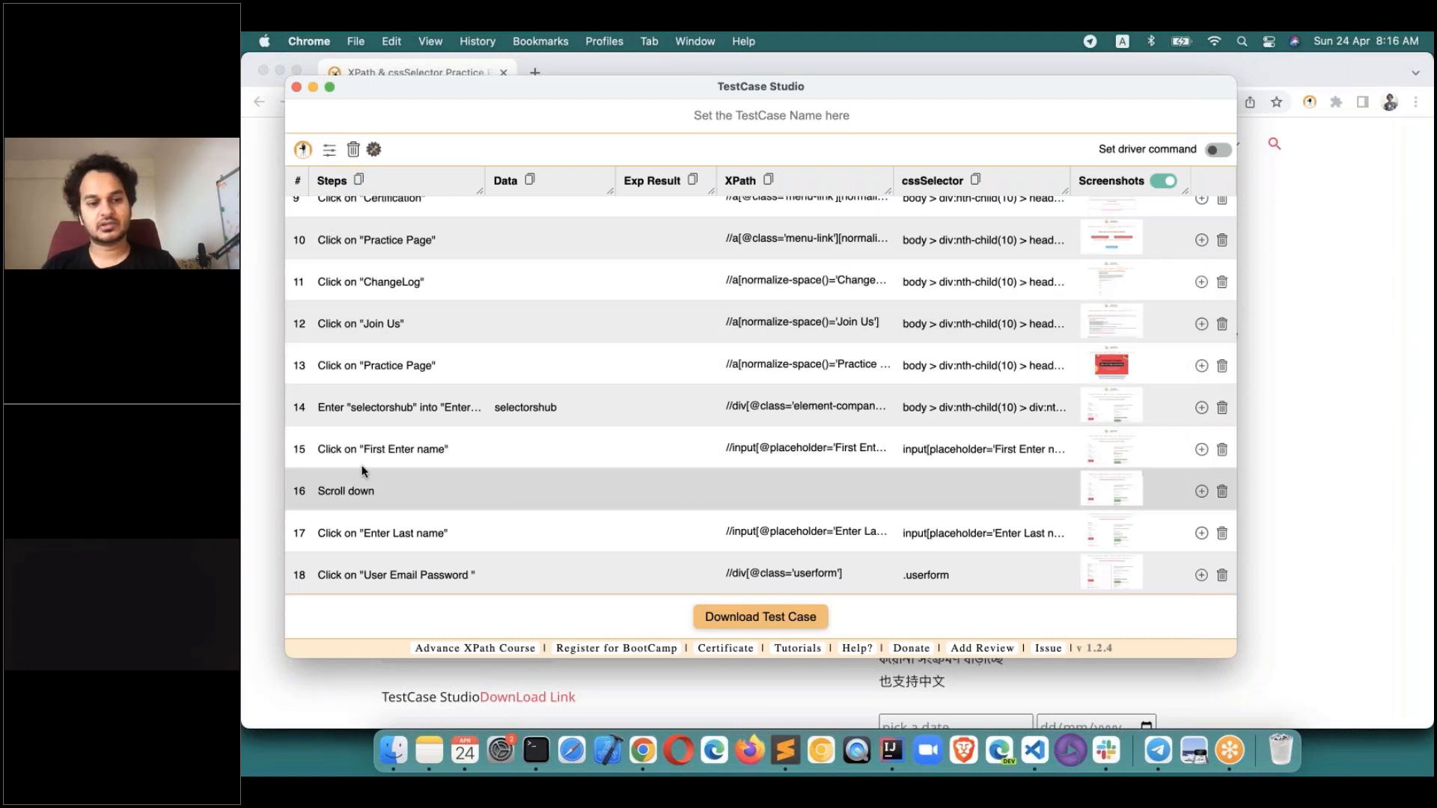
Enlarge the step 15 screenshot, then bring the XPath practice page back in front.
{"action": "left_click", "coordinate": [1109, 452]}
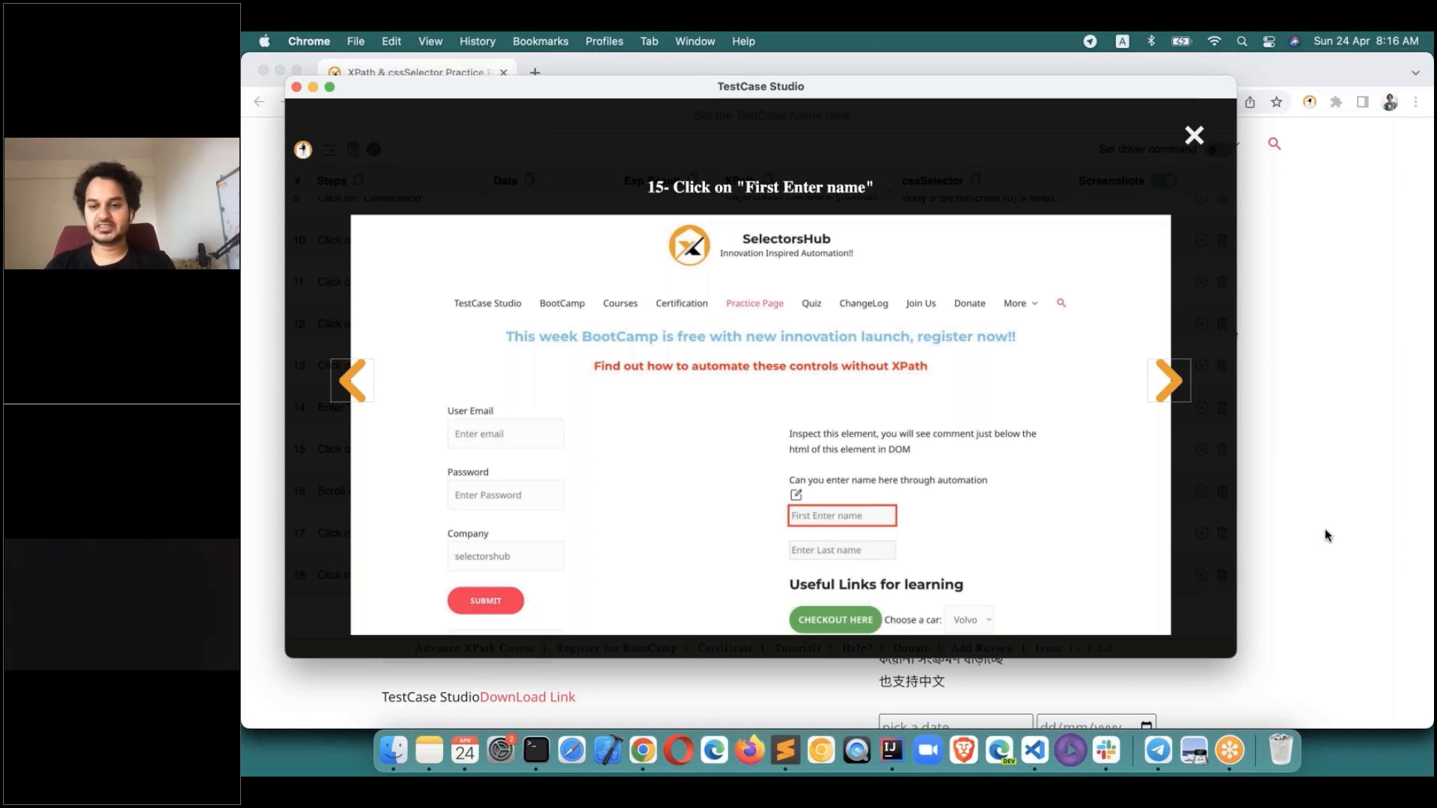
{"action": "left_click", "coordinate": [1265, 576]}
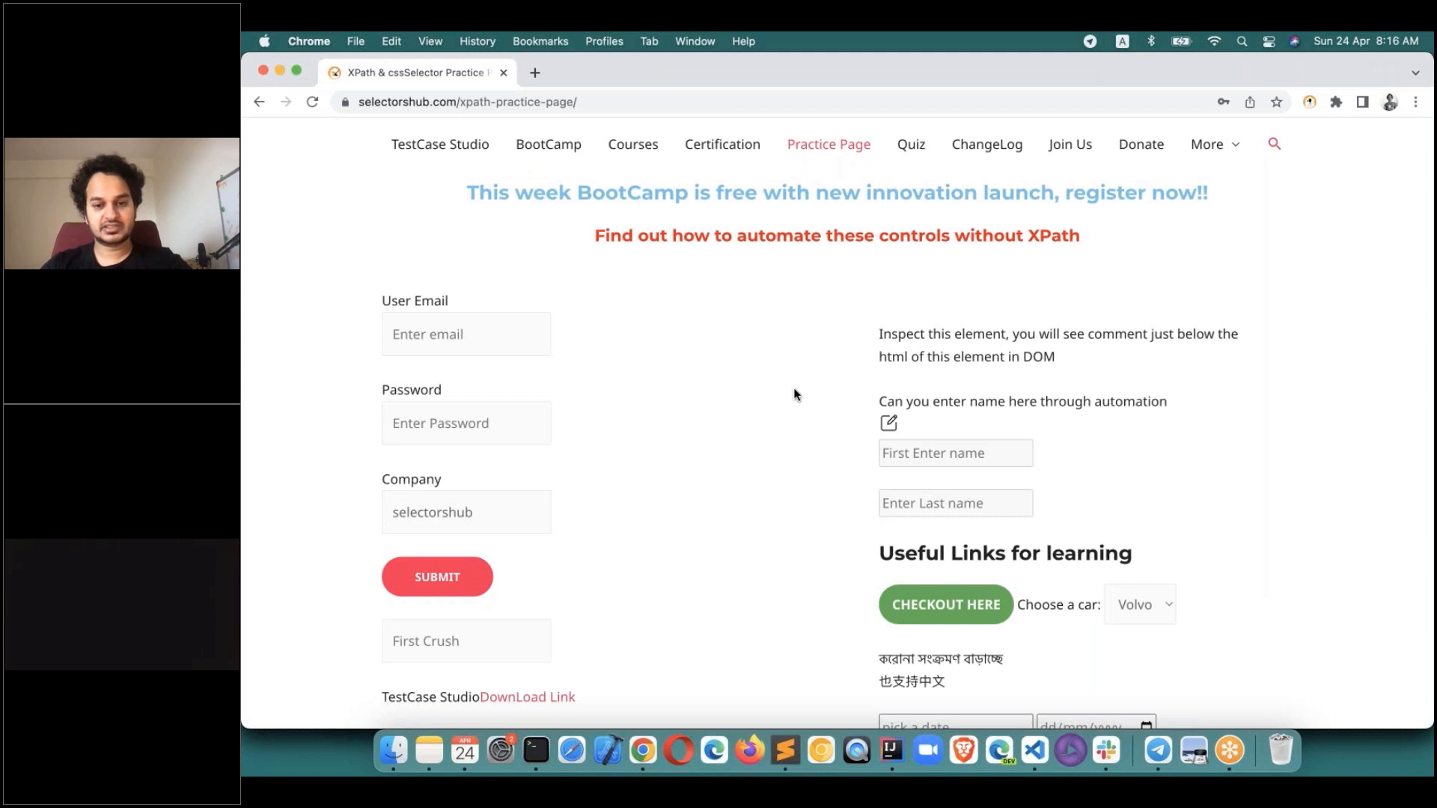
Capture the practice page and circle the First Enter name field in red using Markup.
{"action": "left_click_drag", "start_coordinate": [319, 85], "coordinate": [1193, 703]}
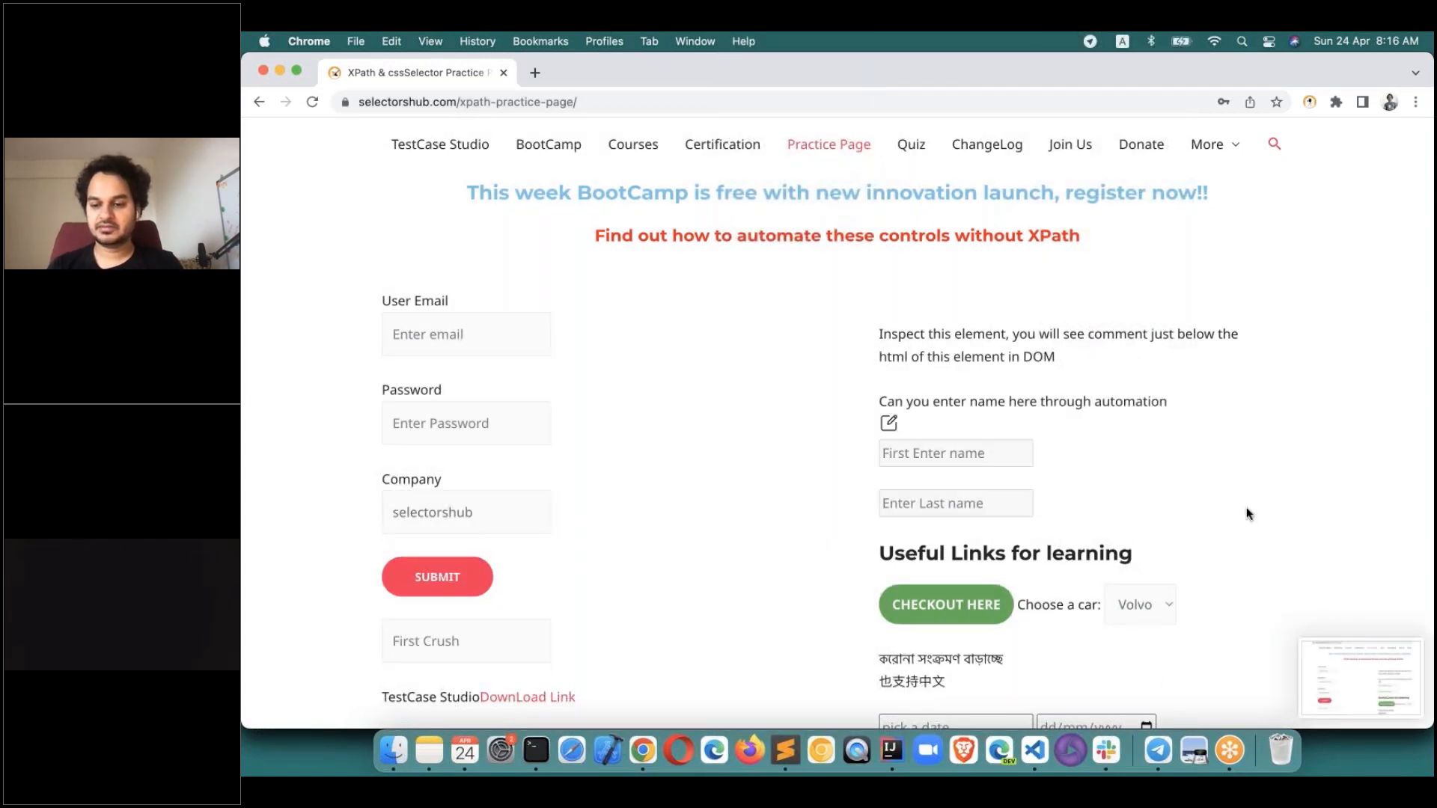
{"action": "left_click", "coordinate": [1354, 146]}
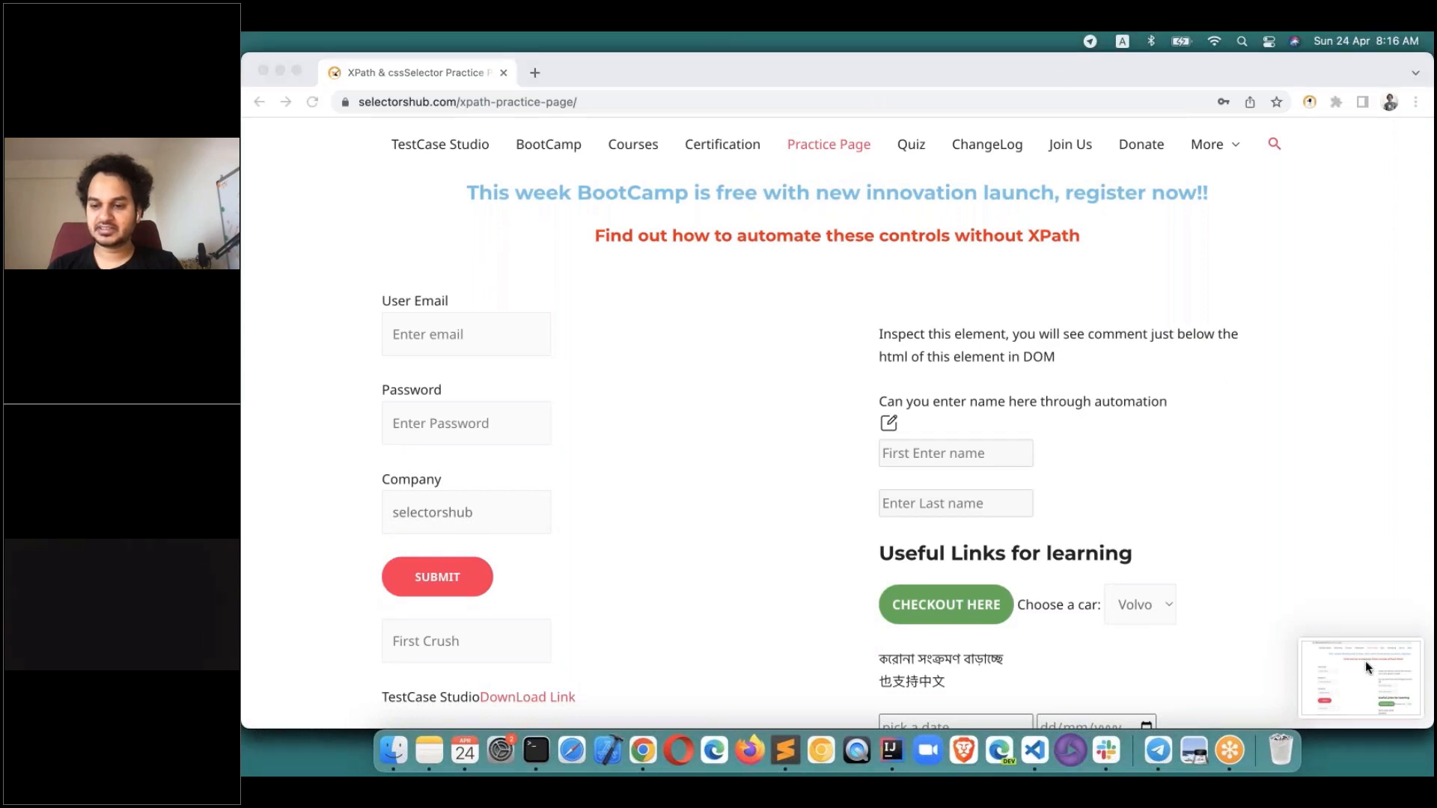
{"action": "left_click_drag", "start_coordinate": [1363, 660], "coordinate": [1075, 75]}
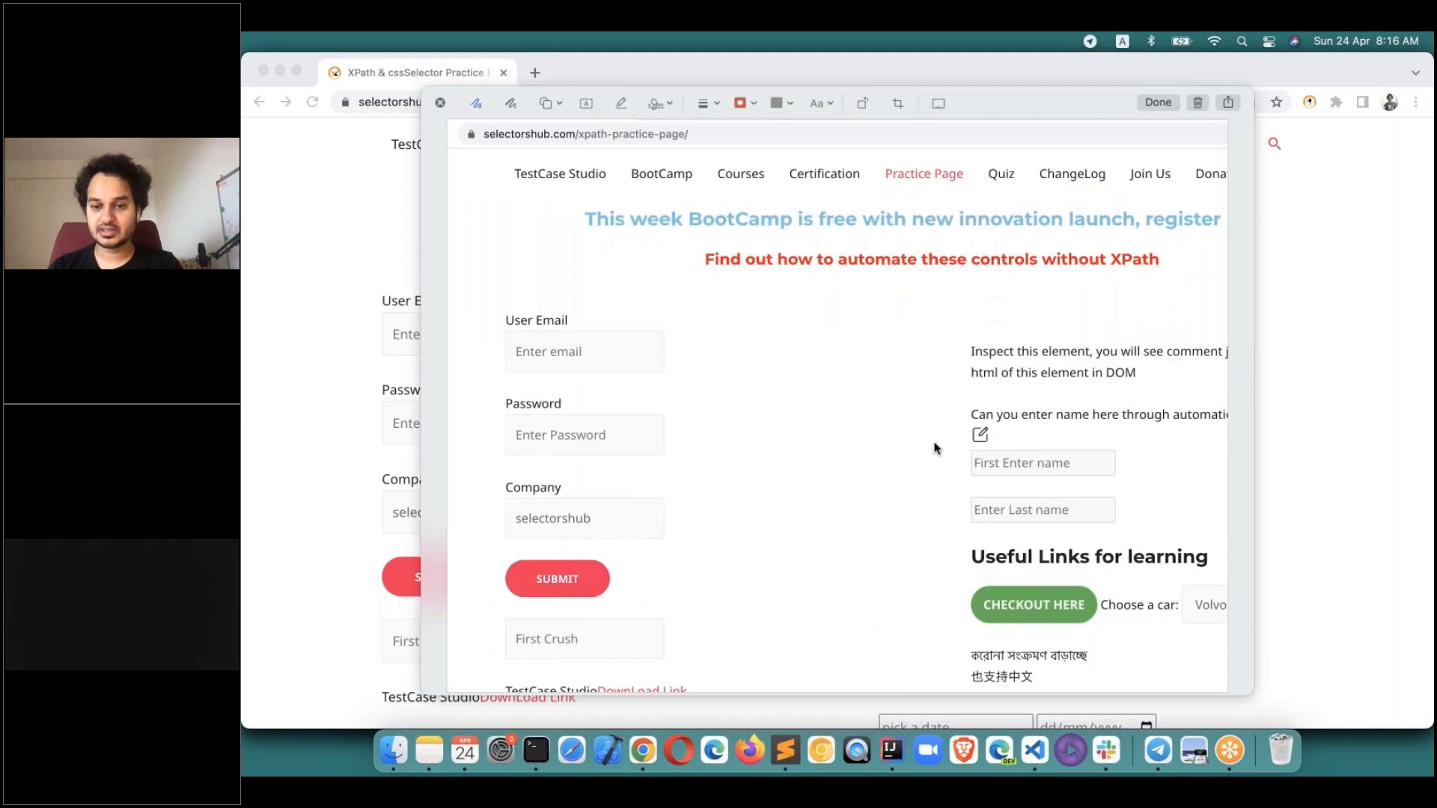
{"action": "mouse_move", "coordinate": [1016, 440]}
{"action": "left_mouse_down"}
{"action": "mouse_move", "coordinate": [946, 446]}
{"action": "mouse_move", "coordinate": [1112, 481]}
{"action": "mouse_move", "coordinate": [1117, 447]}
{"action": "left_mouse_up"}
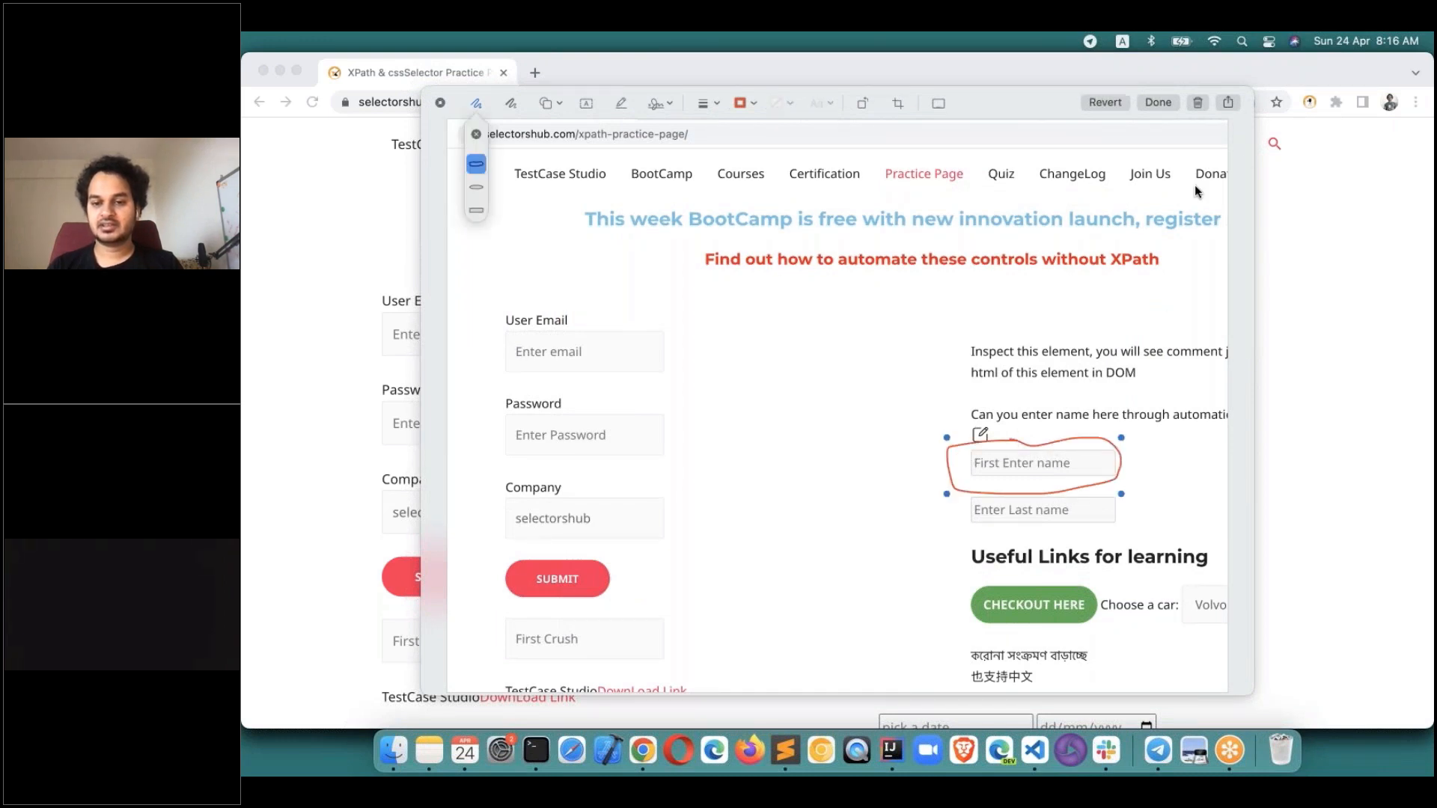
{"action": "left_click", "coordinate": [1154, 102]}
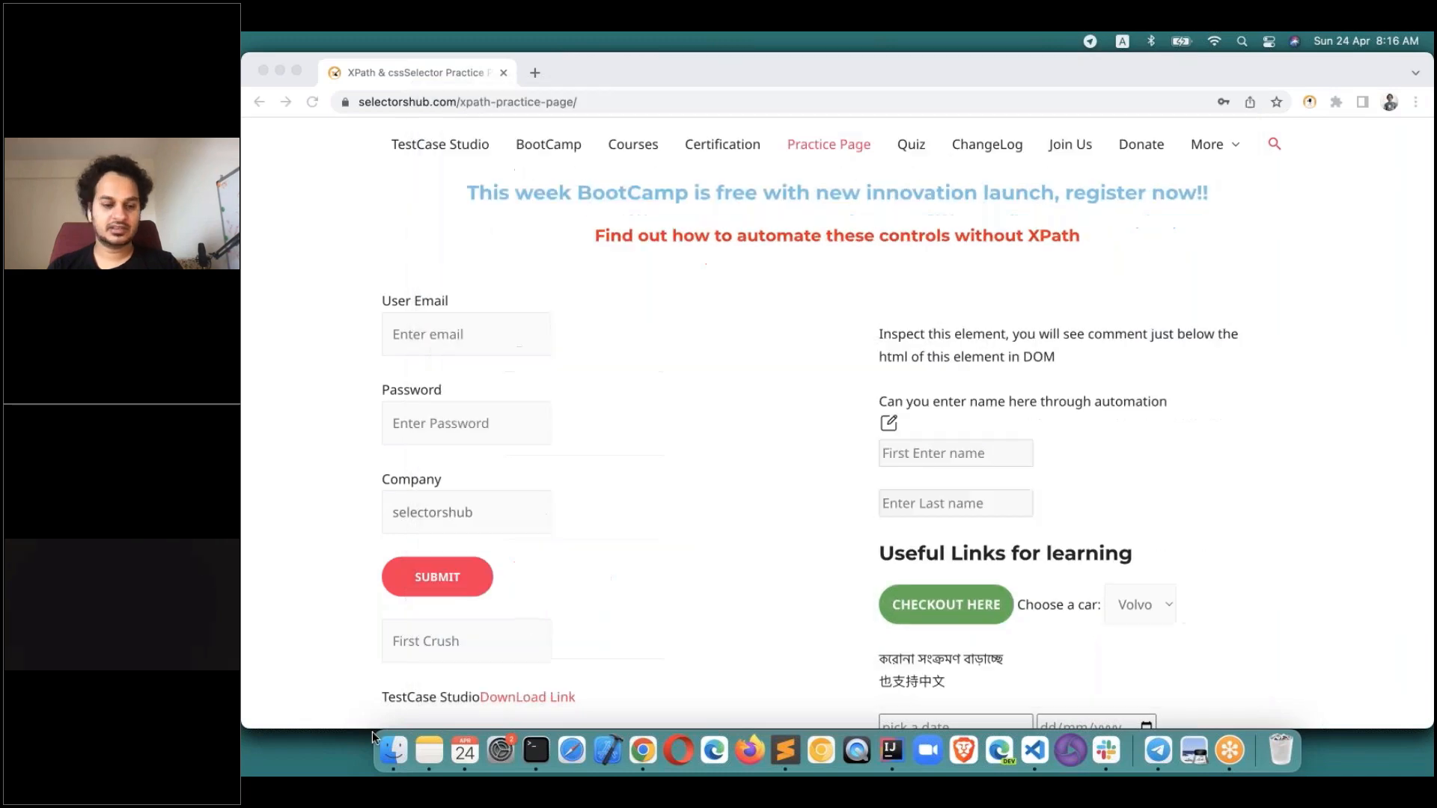
Open the Desktop folder in Finder as a list and select the newest screenshot.
{"action": "left_click", "coordinate": [420, 749]}
{"action": "left_click", "coordinate": [397, 748]}
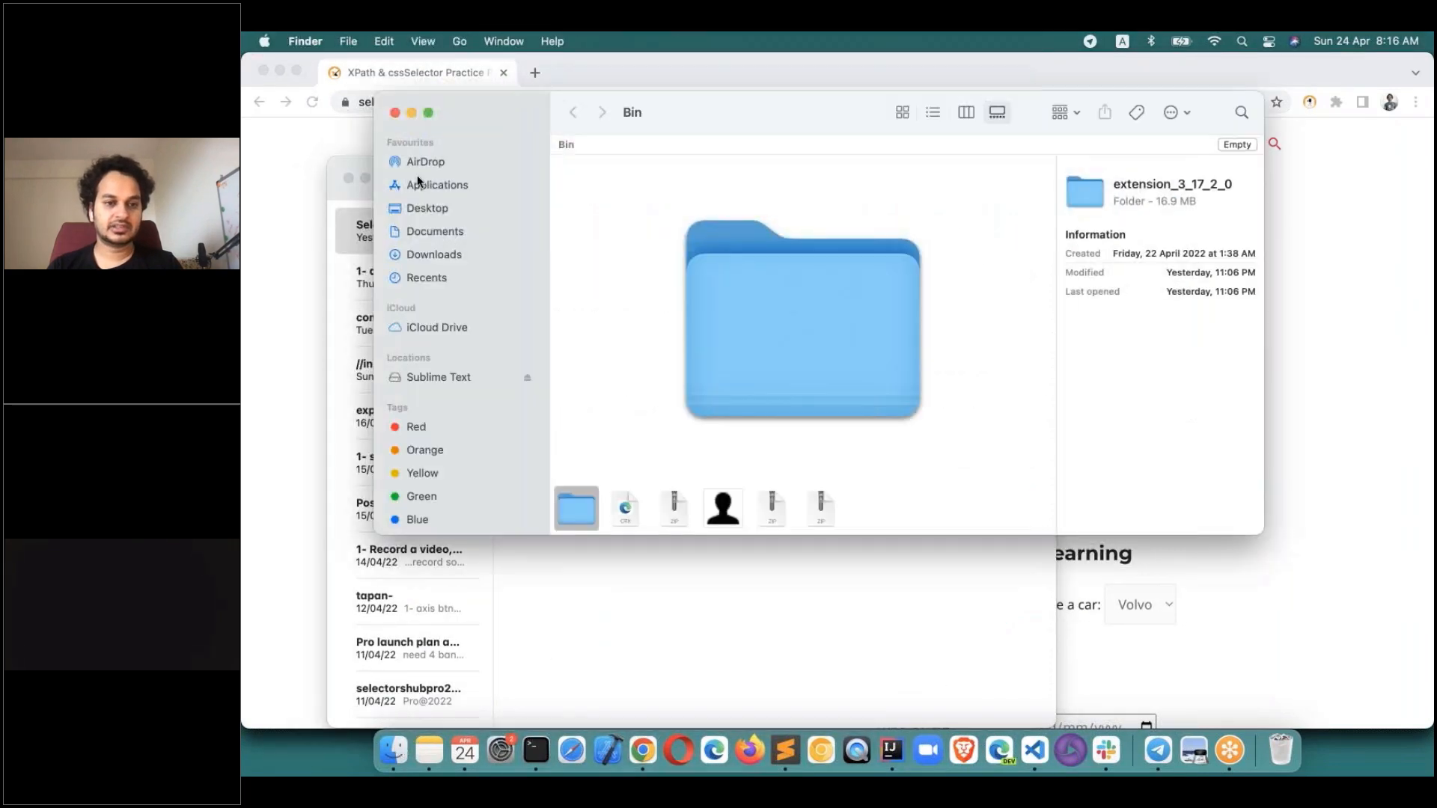
{"action": "left_click", "coordinate": [348, 180]}
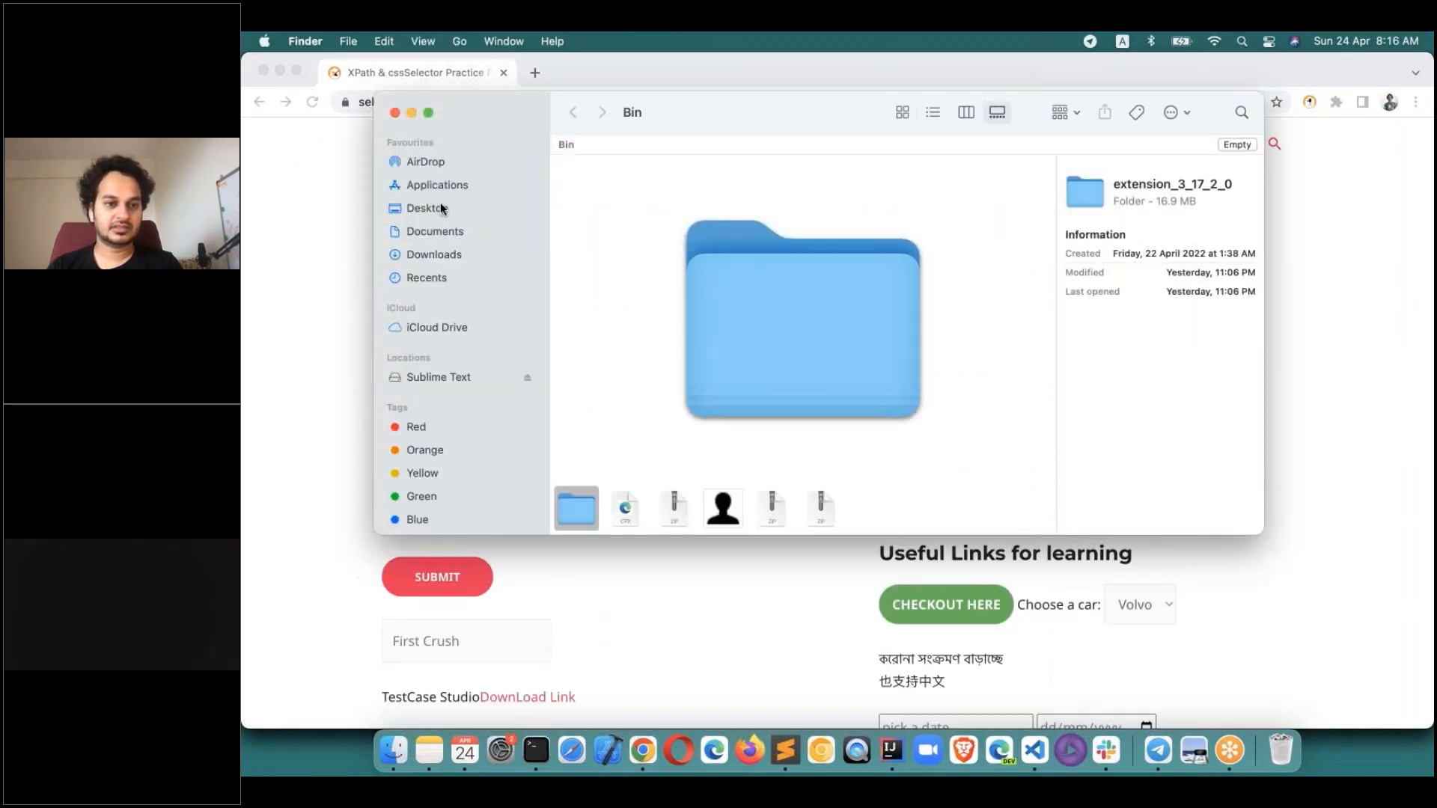
{"action": "left_click", "coordinate": [425, 209]}
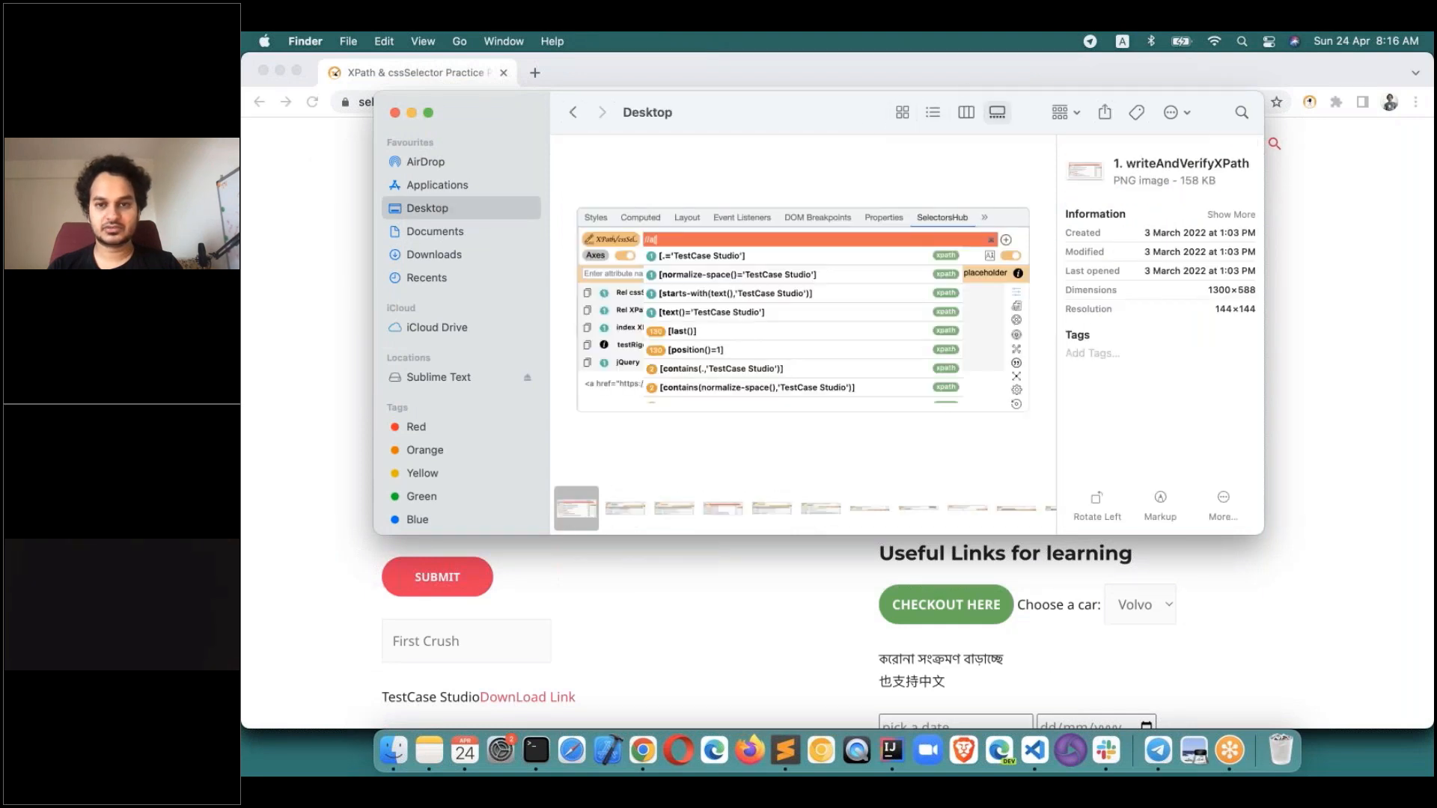
{"action": "left_click_drag", "start_coordinate": [794, 111], "coordinate": [683, 109]}
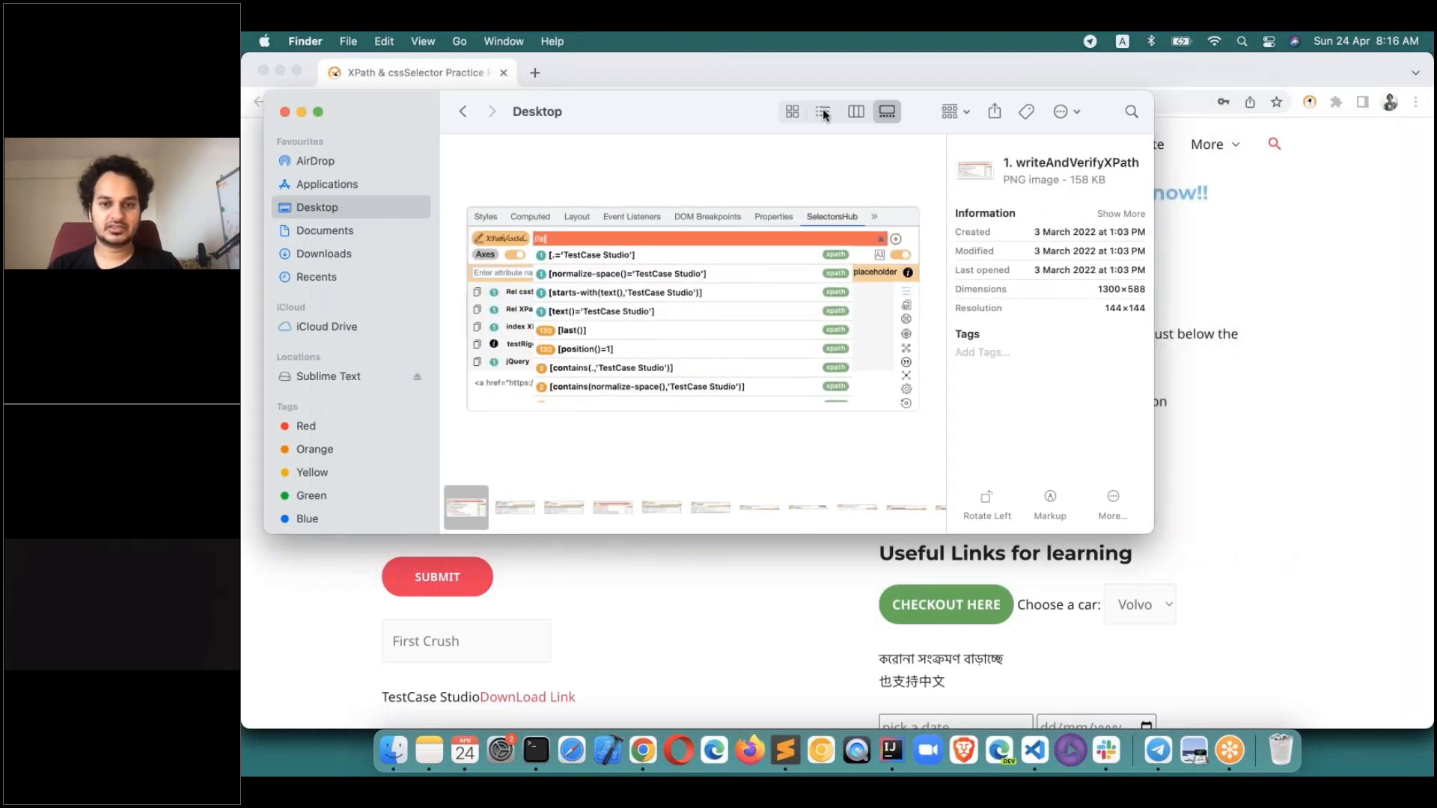
{"action": "left_click", "coordinate": [823, 110]}
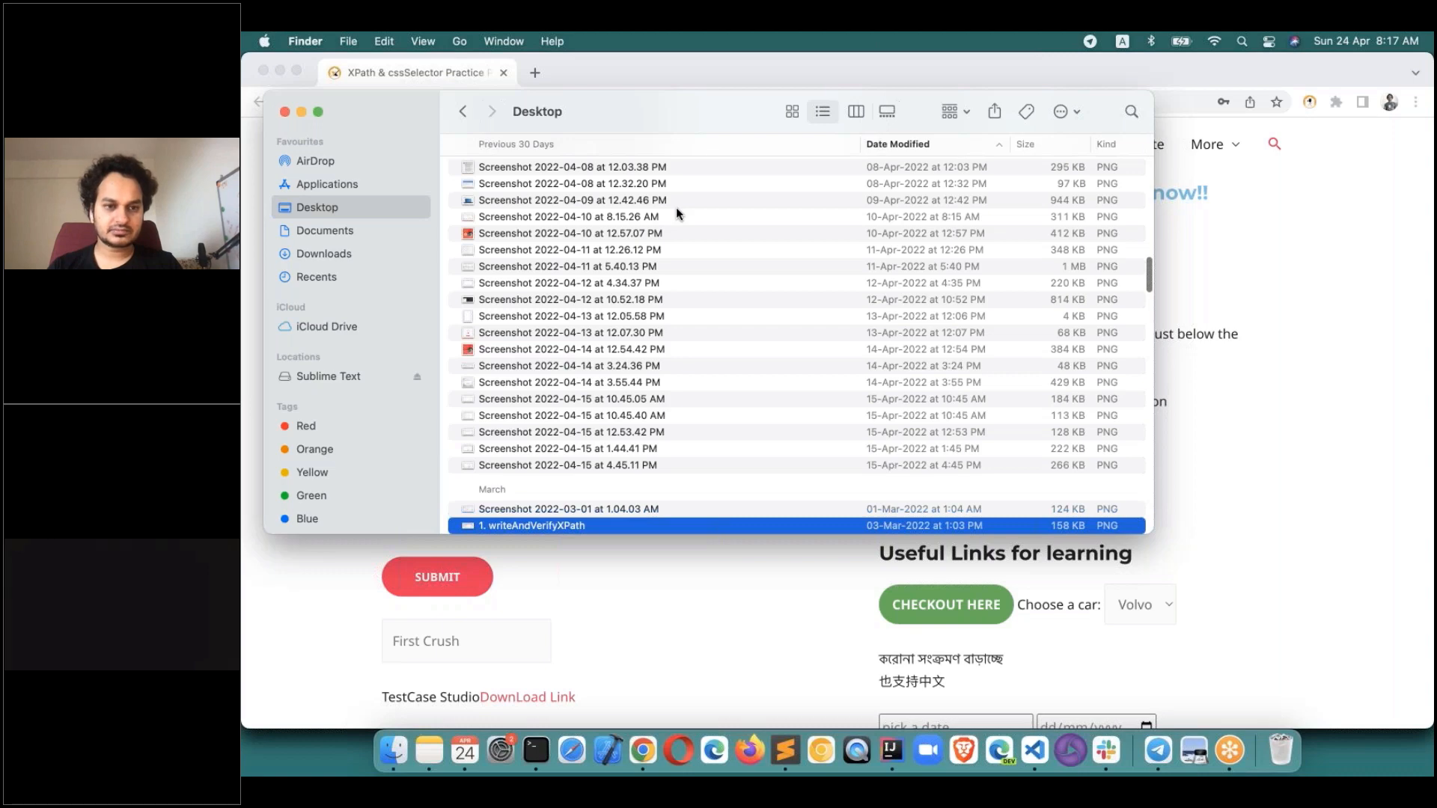
{"action": "scroll", "coordinate": [636, 187], "scroll_direction": "up", "scroll_amount": 10}
{"action": "left_click", "coordinate": [588, 167]}
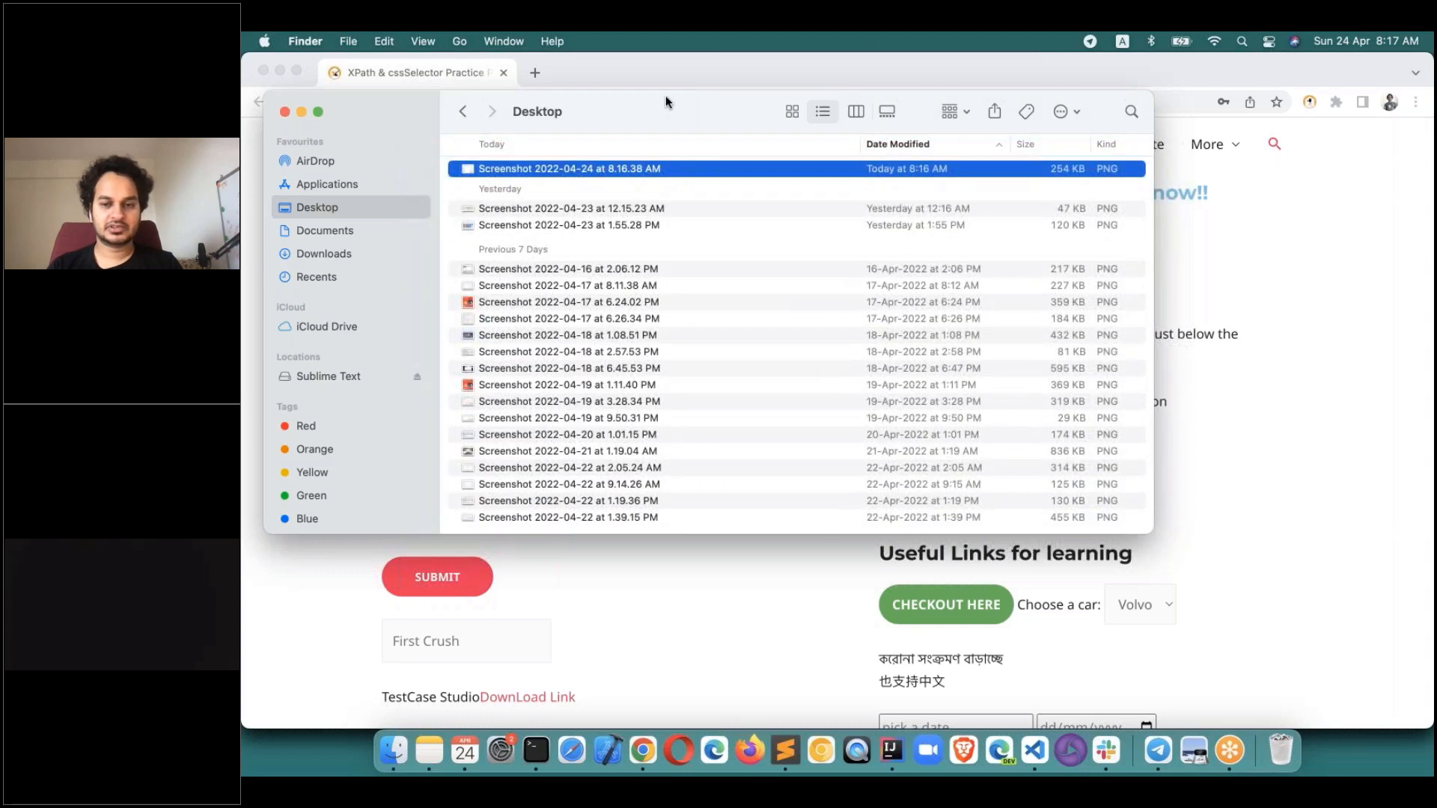
Preview Screenshot 2022-04-24 at 8.16.38 AM in column view, then return to Chrome.
{"action": "left_click_drag", "start_coordinate": [666, 96], "coordinate": [582, 96]}
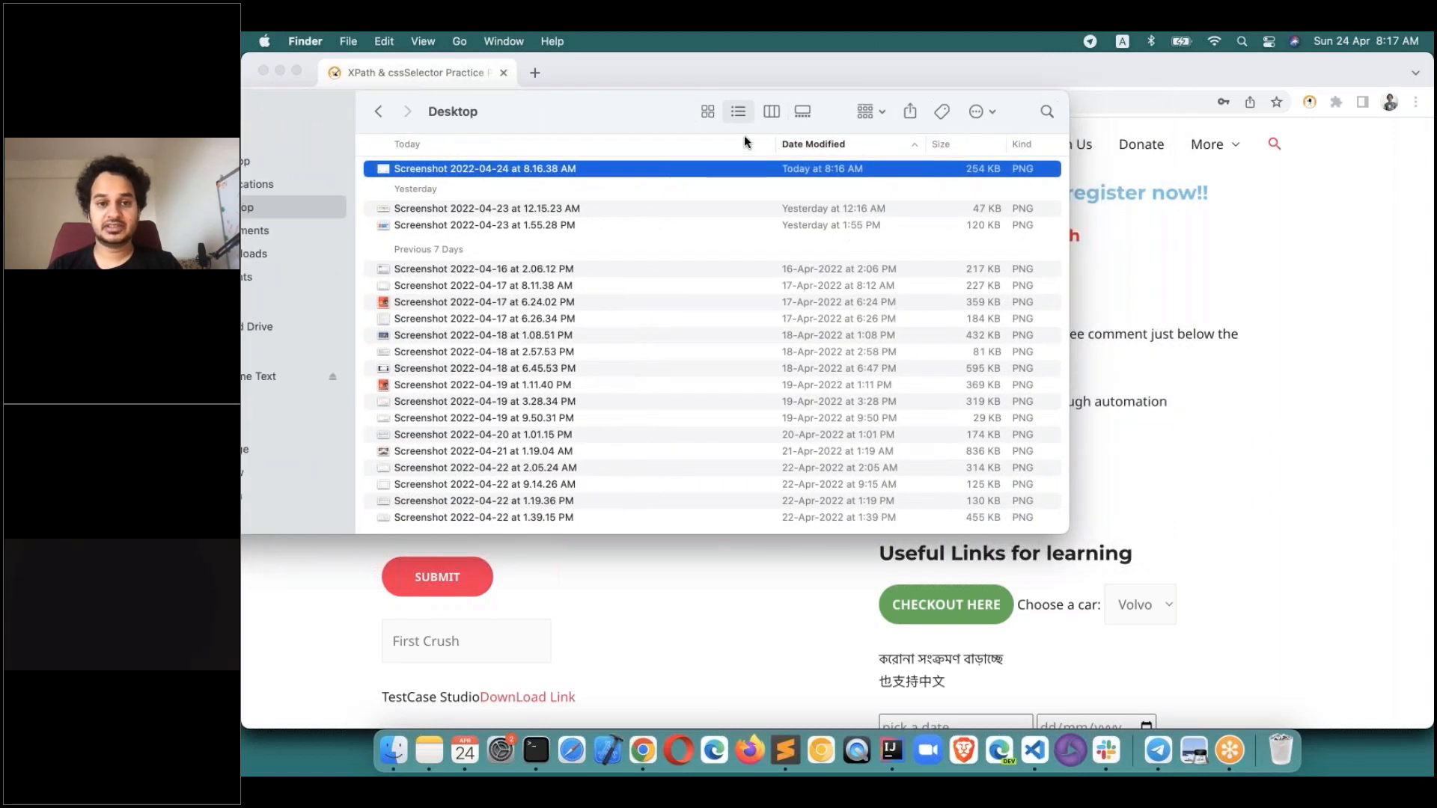
{"action": "left_click", "coordinate": [776, 111]}
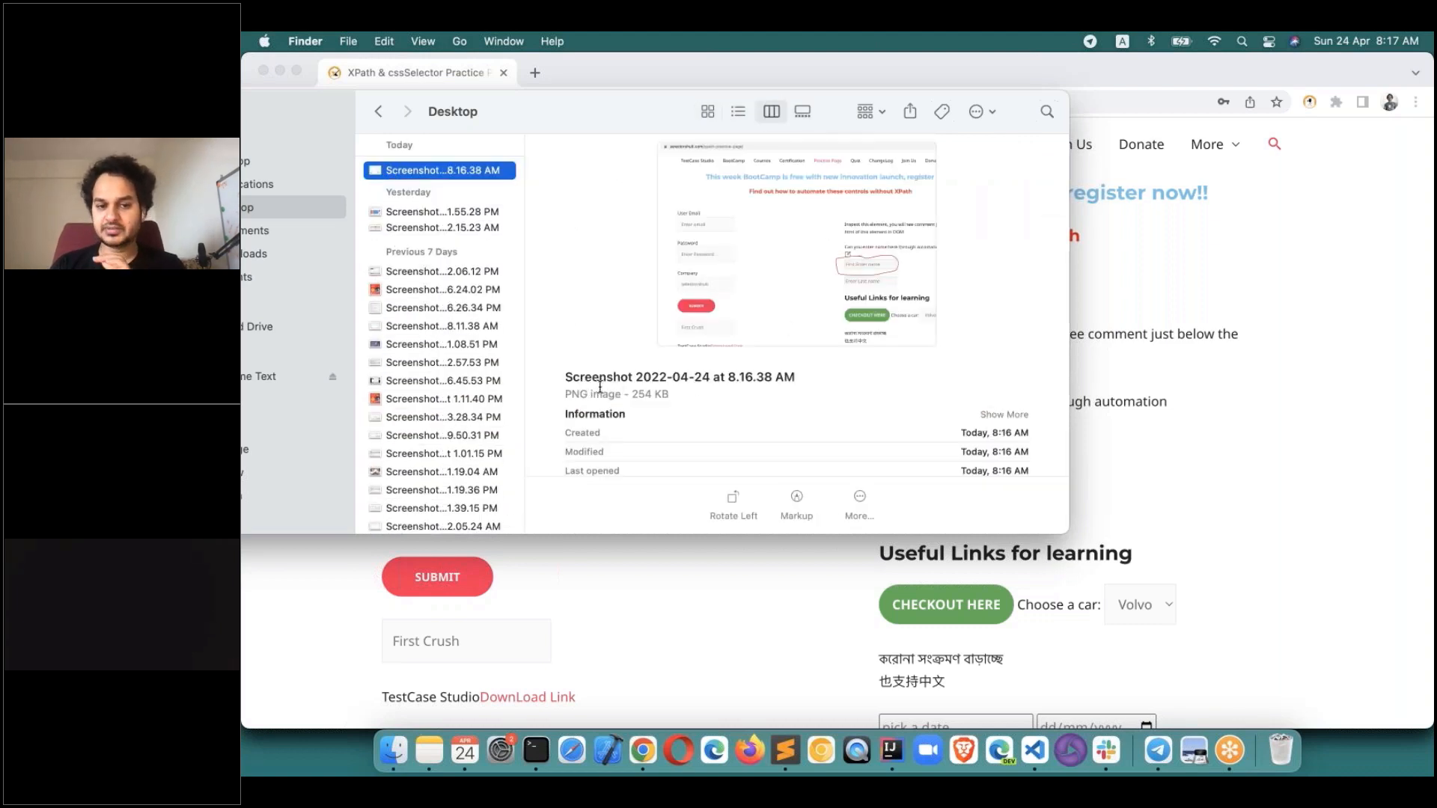
{"action": "left_click", "coordinate": [734, 383]}
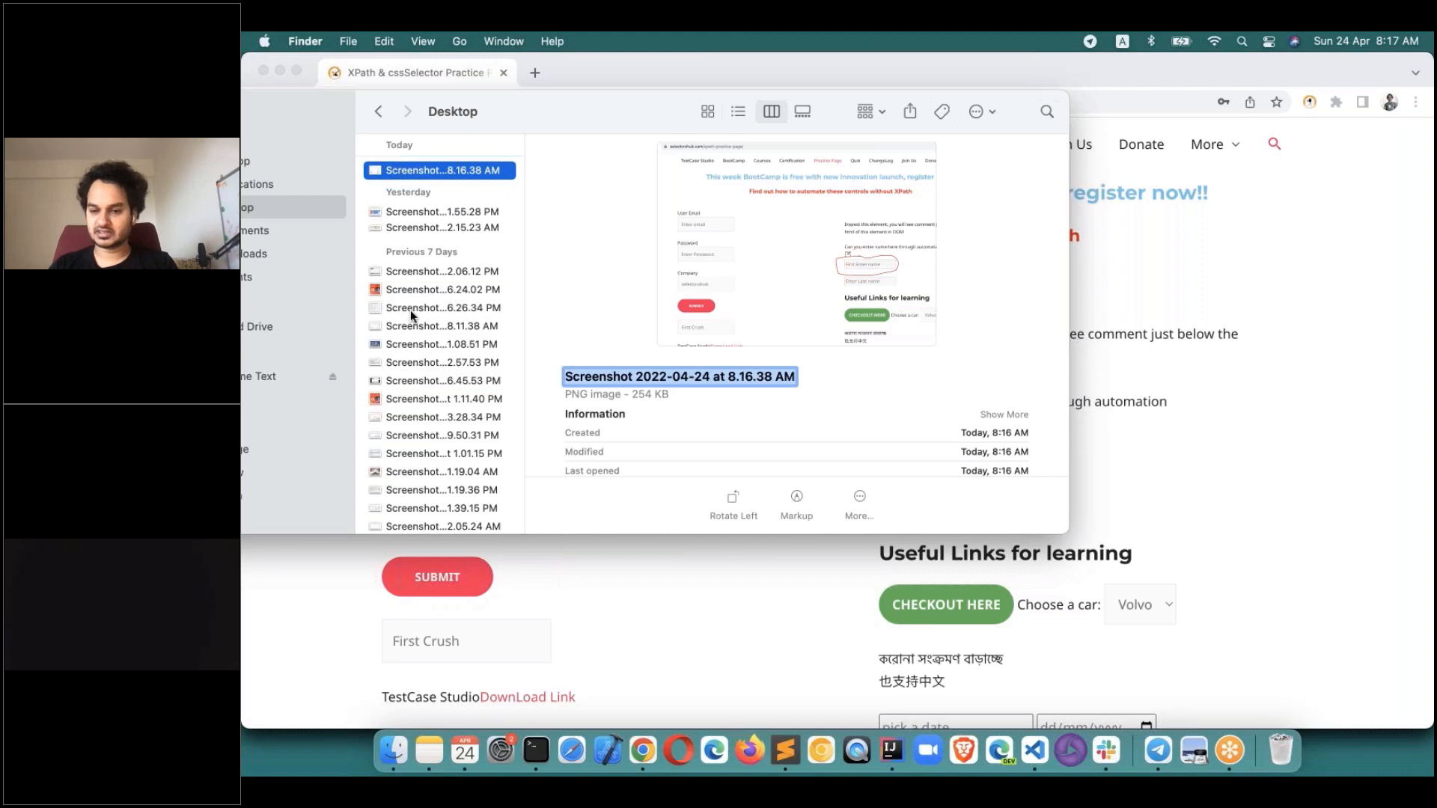
{"action": "left_click", "coordinate": [714, 608]}
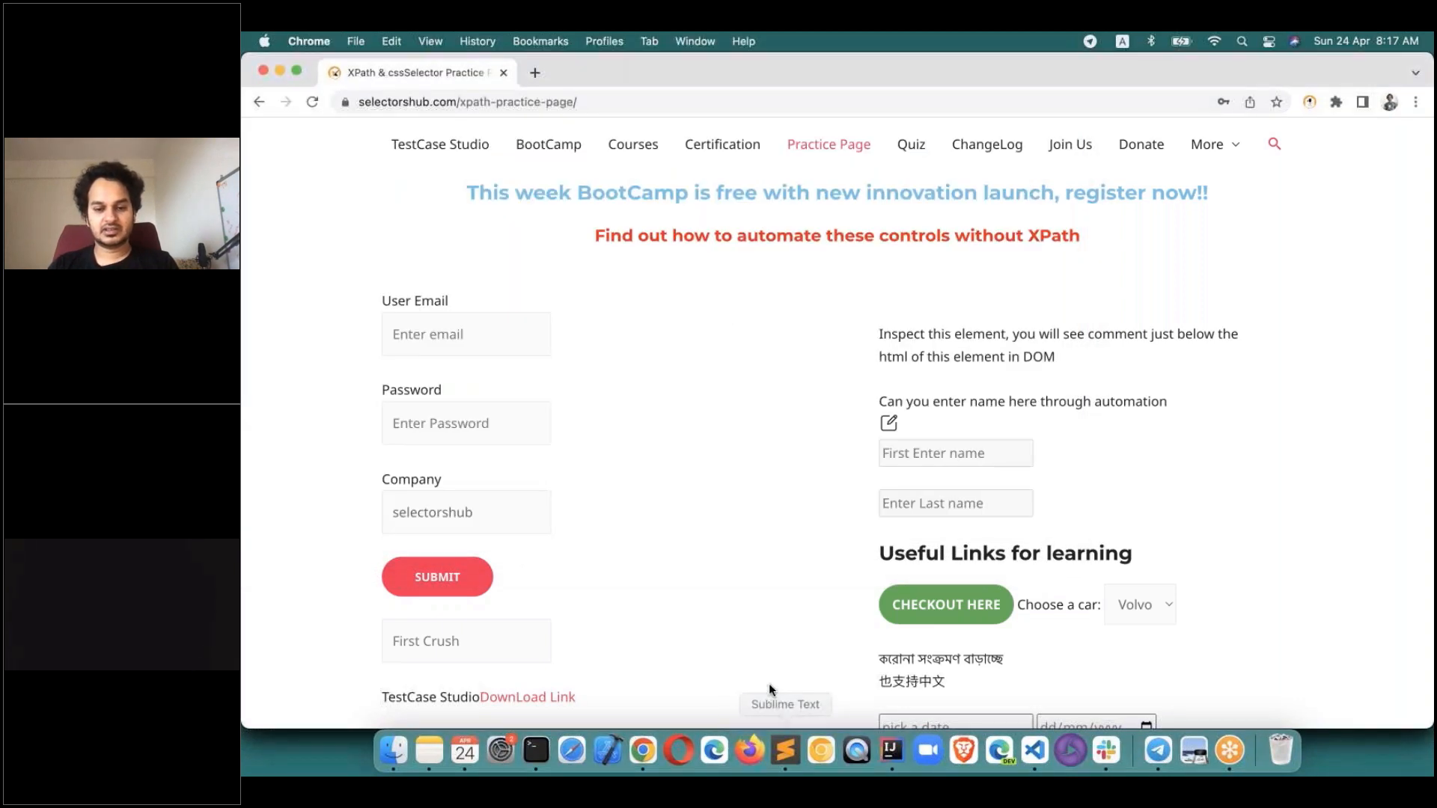
Bring TestCase Studio back to the front and close the step 15 screenshot preview.
{"action": "key", "text": "super+grave"}
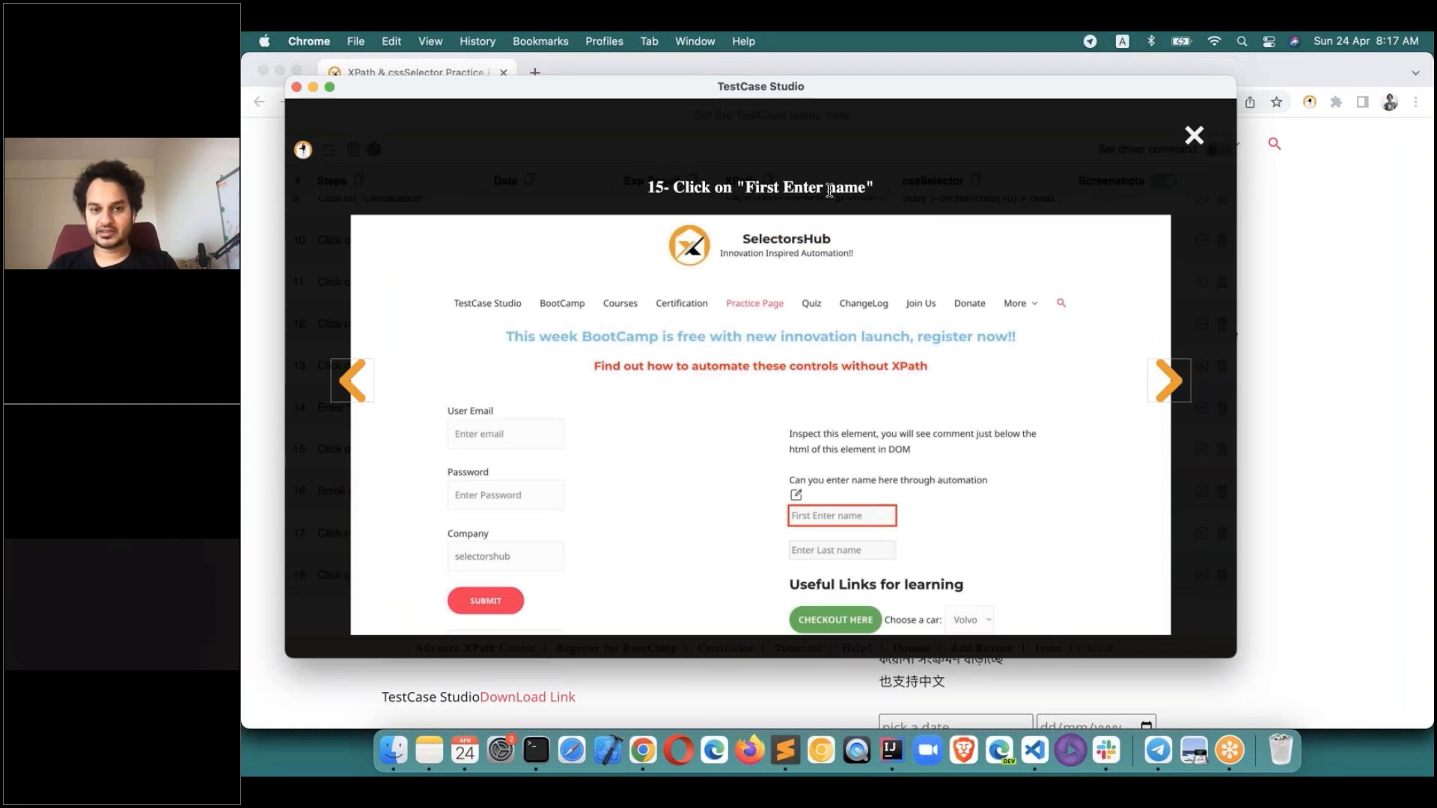
{"action": "left_click", "coordinate": [1279, 79]}
{"action": "left_click", "coordinate": [1194, 135]}
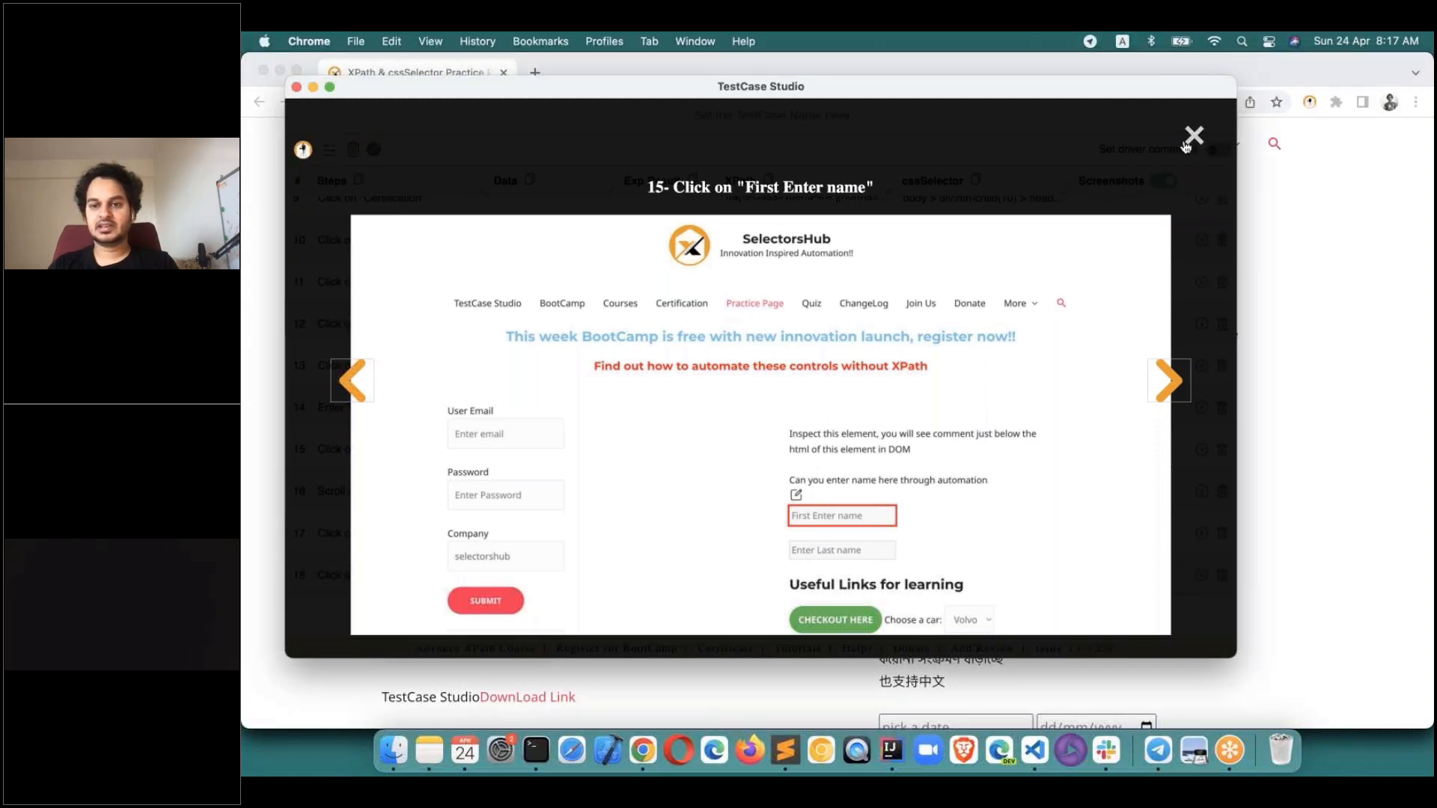
{"action": "left_click", "coordinate": [1194, 134]}
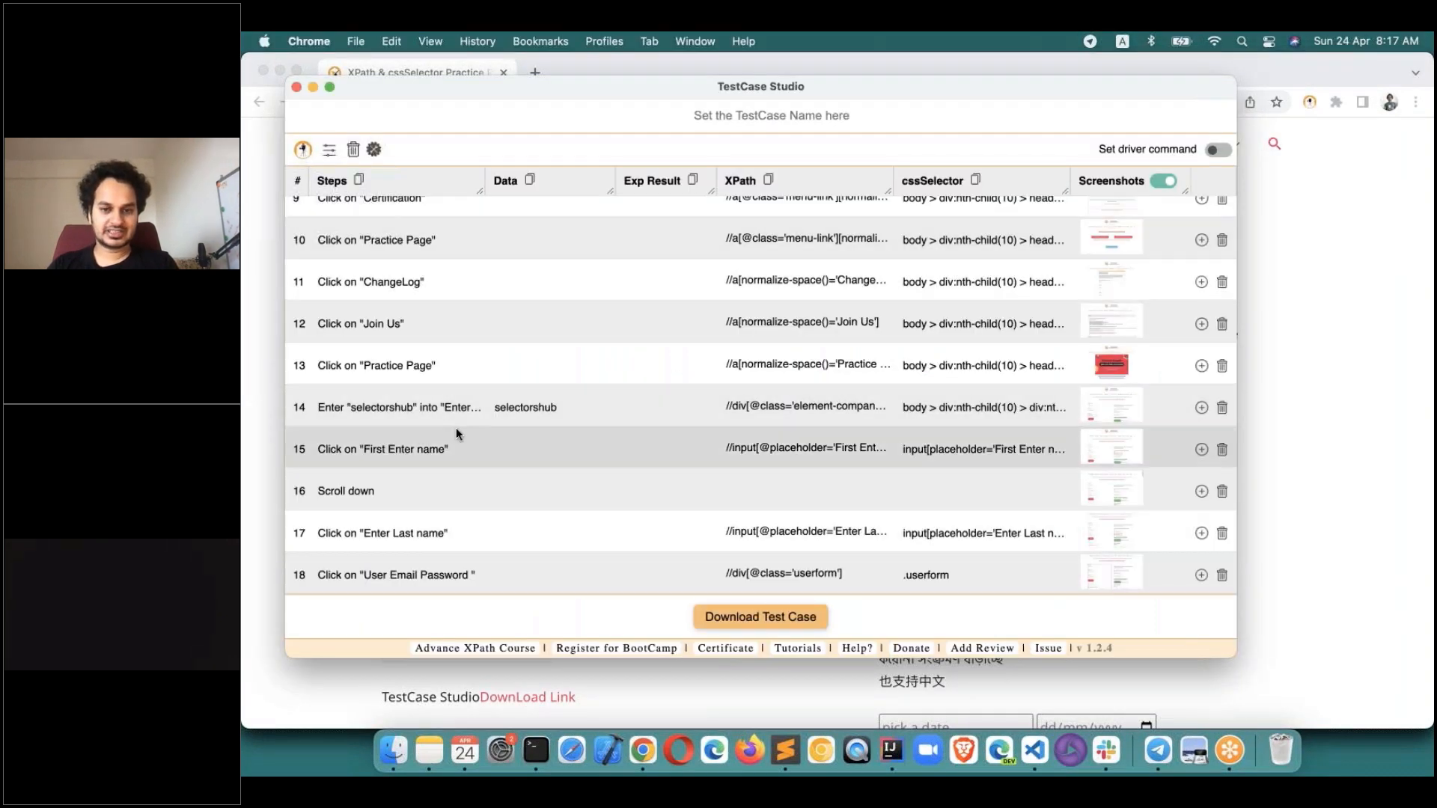
Download the test case, then open the .xls file and unpack the screenshots zip.
{"action": "left_click", "coordinate": [781, 615]}
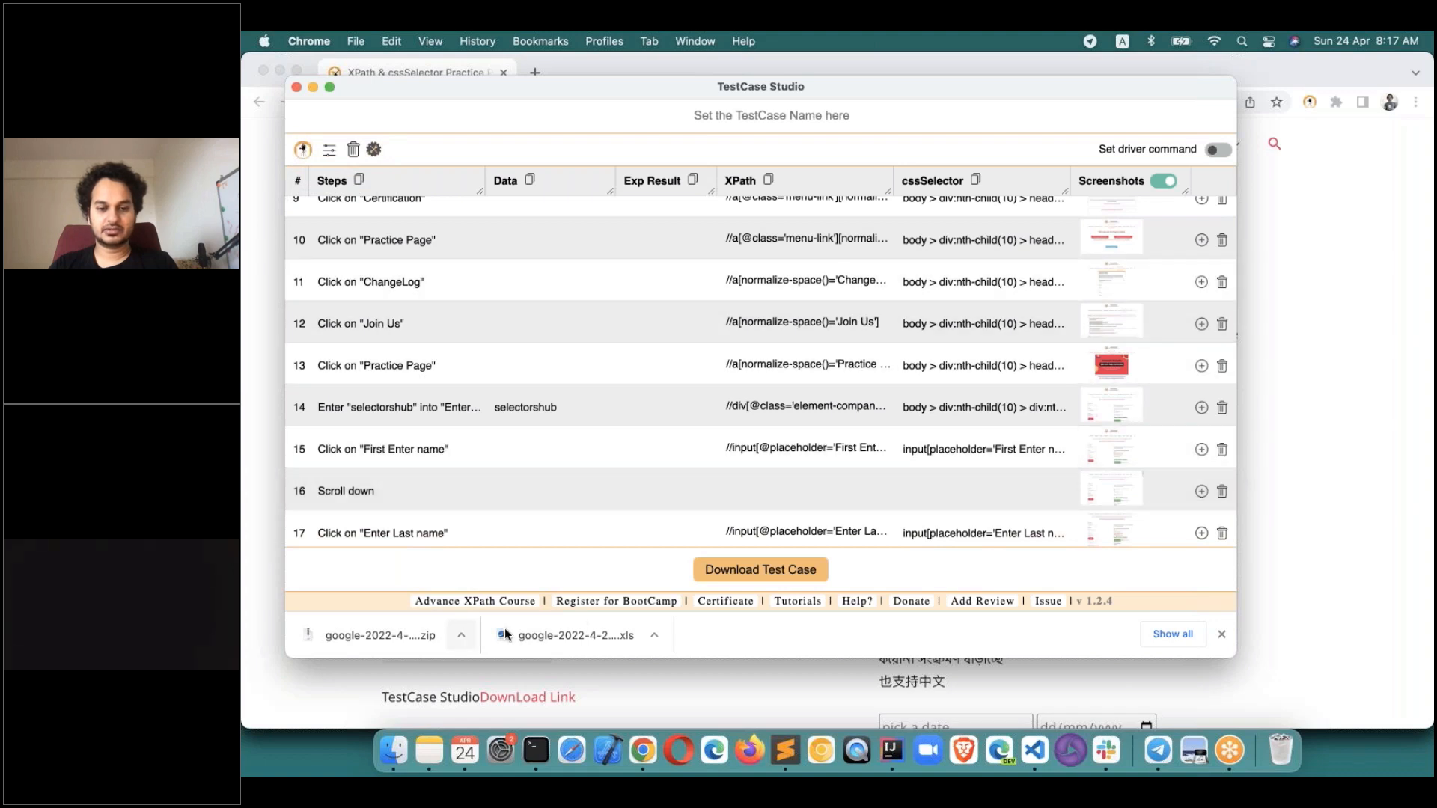
{"action": "left_click", "coordinate": [583, 639]}
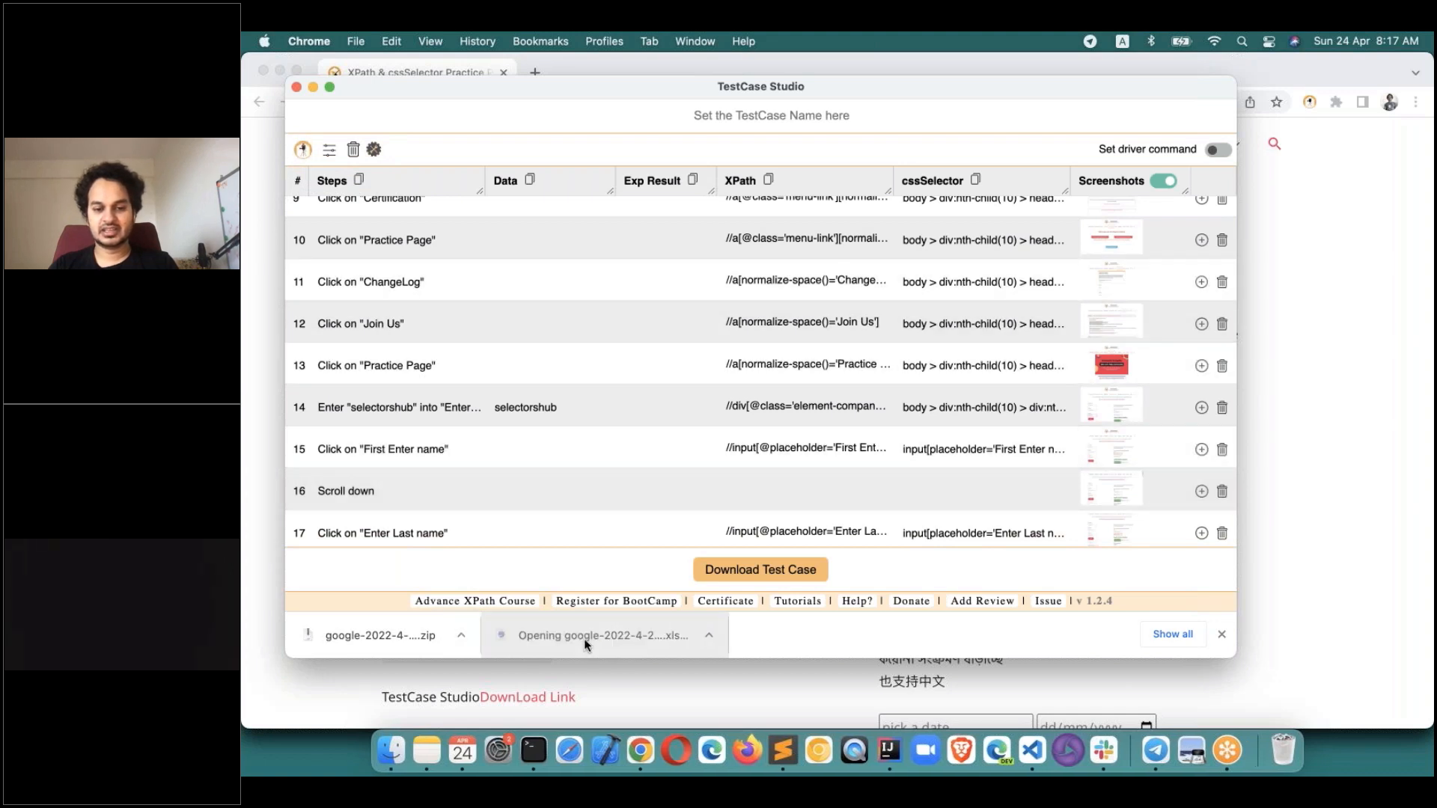
{"action": "left_click", "coordinate": [397, 634]}
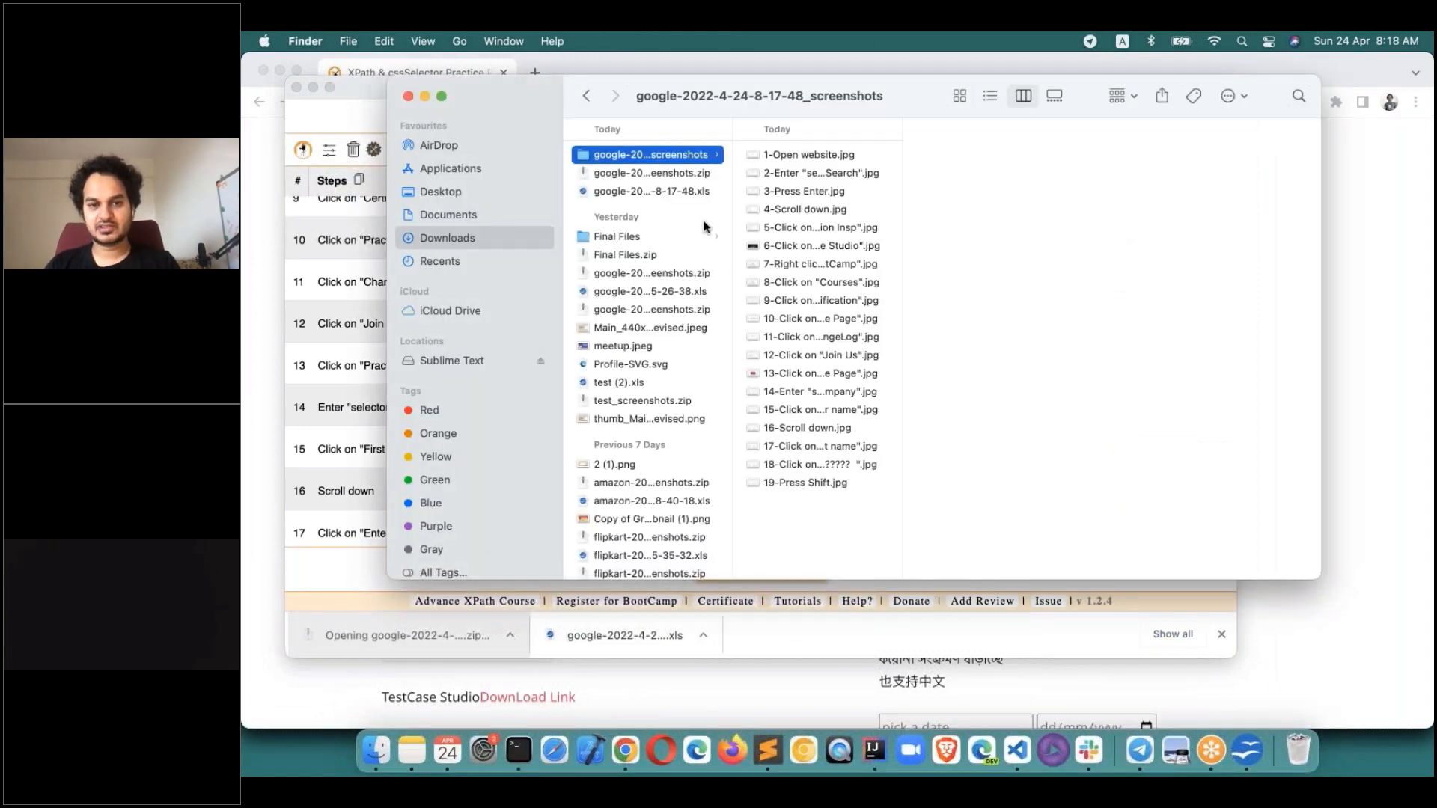
Preview the numbered step screenshots in the unzipped folder, from 1-Open website.jpg through screenshot 17.
{"action": "left_click_drag", "start_coordinate": [630, 100], "coordinate": [514, 99]}
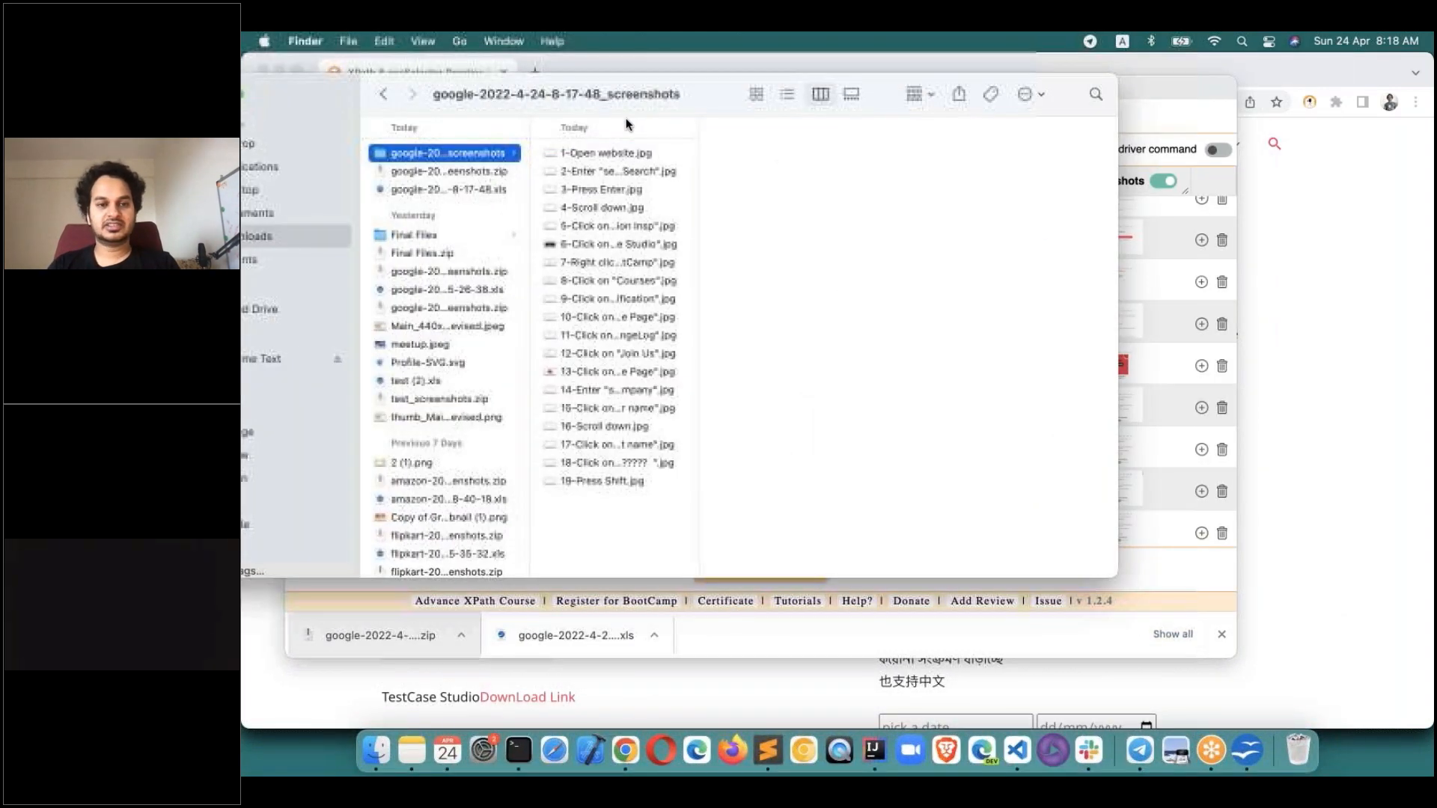
{"action": "left_click", "coordinate": [559, 153]}
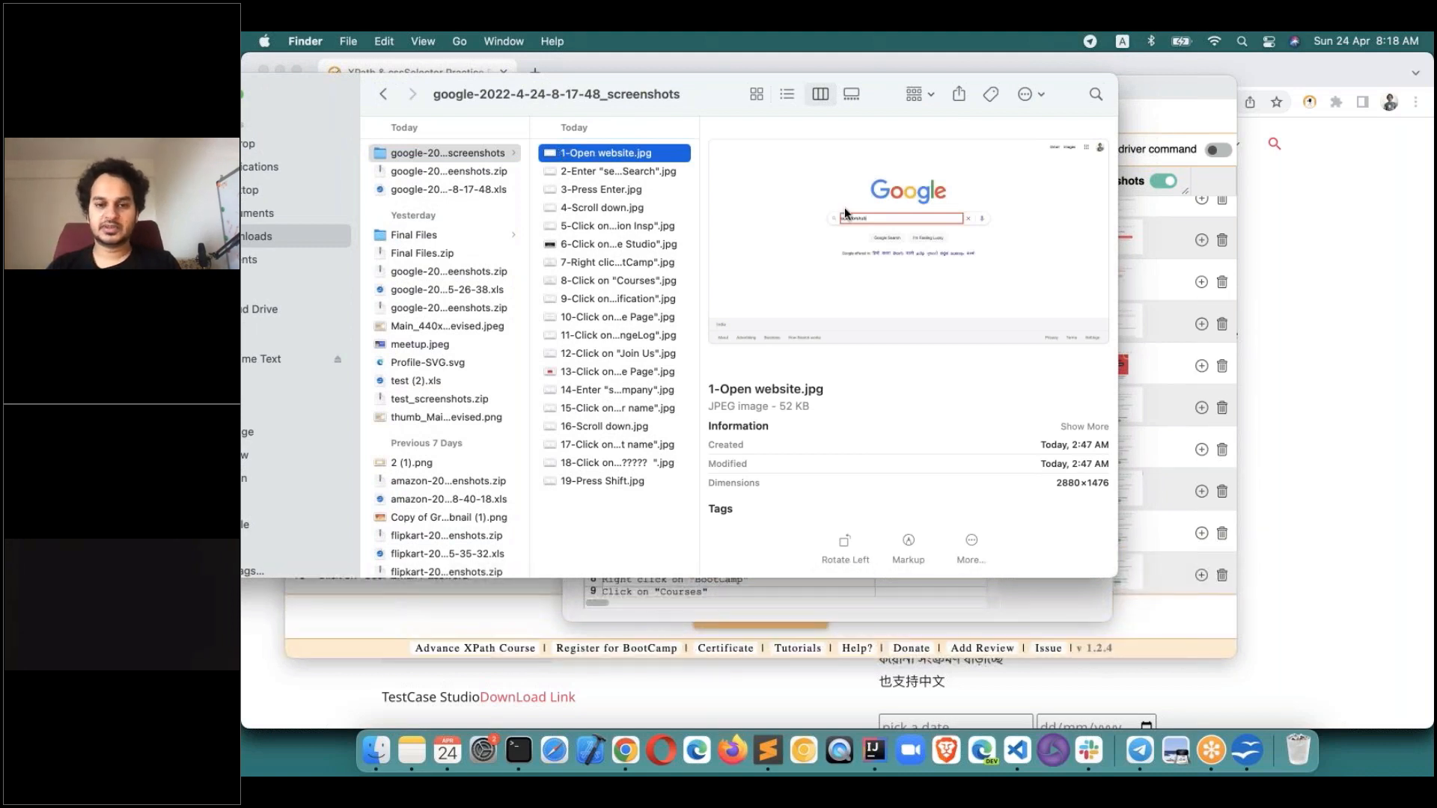
{"action": "left_click", "coordinate": [653, 177]}
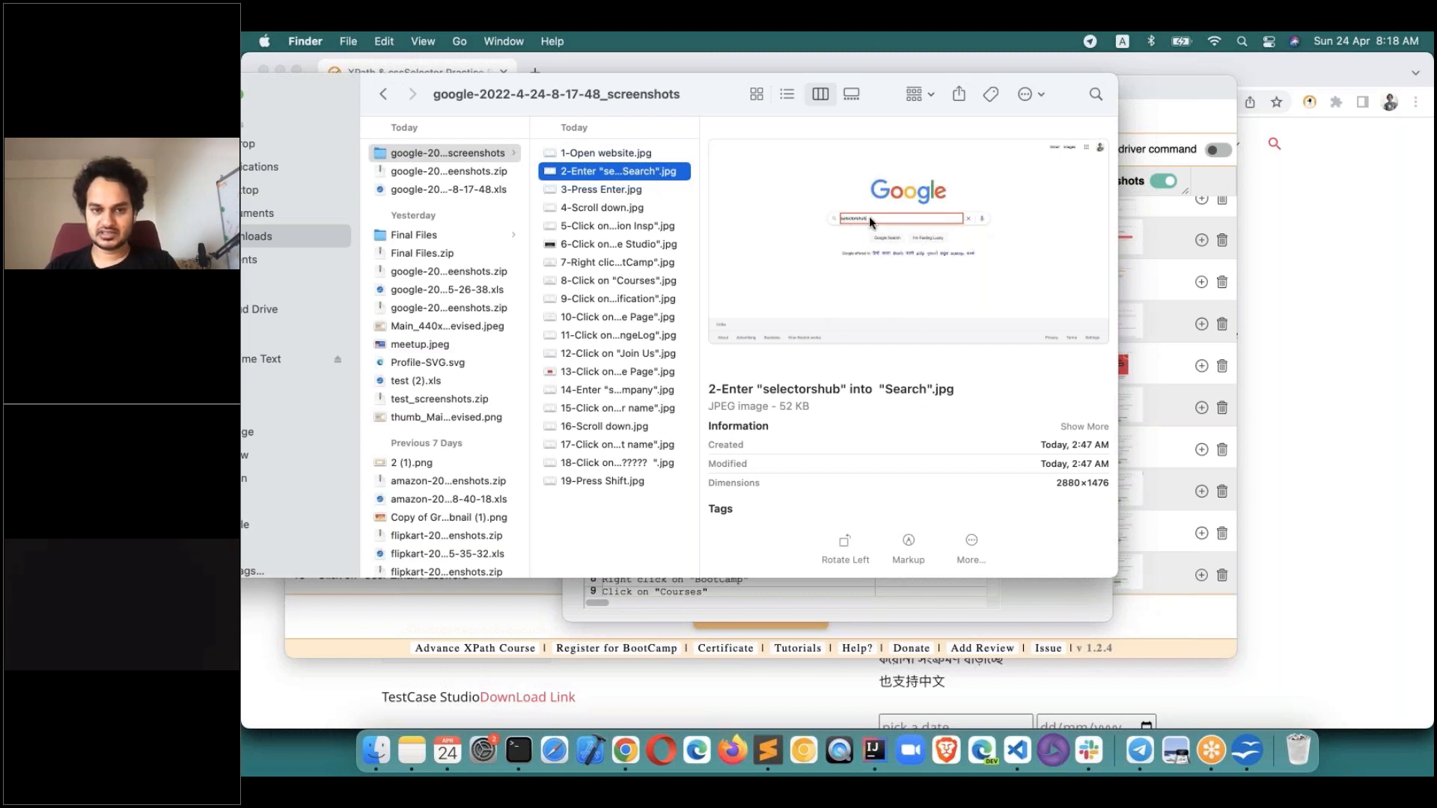
{"action": "key", "text": "Down"}
{"action": "key", "text": "Down"}
{"action": "key", "text": "Down"}
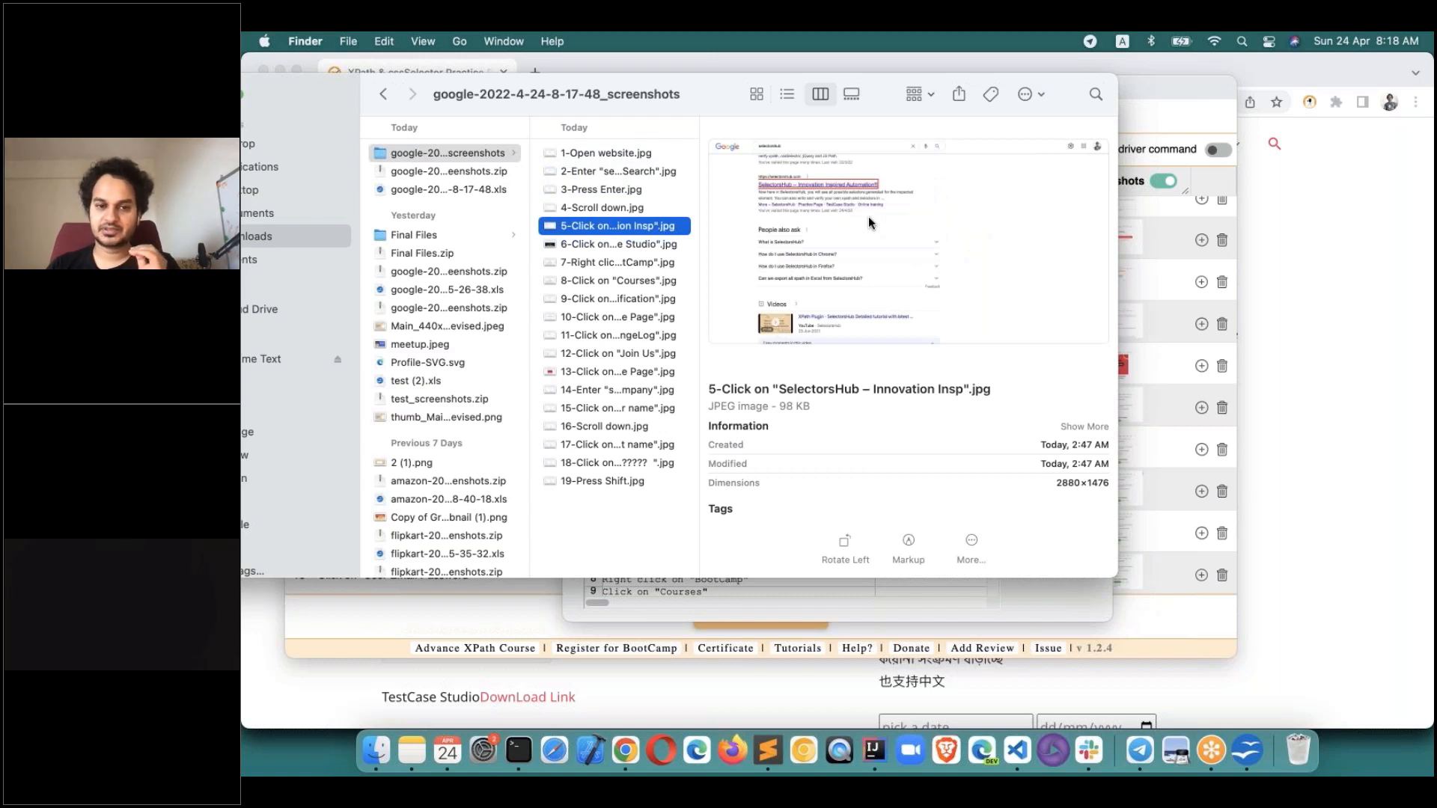
{"action": "key", "text": "Down"}
{"action": "key", "text": "Down"}
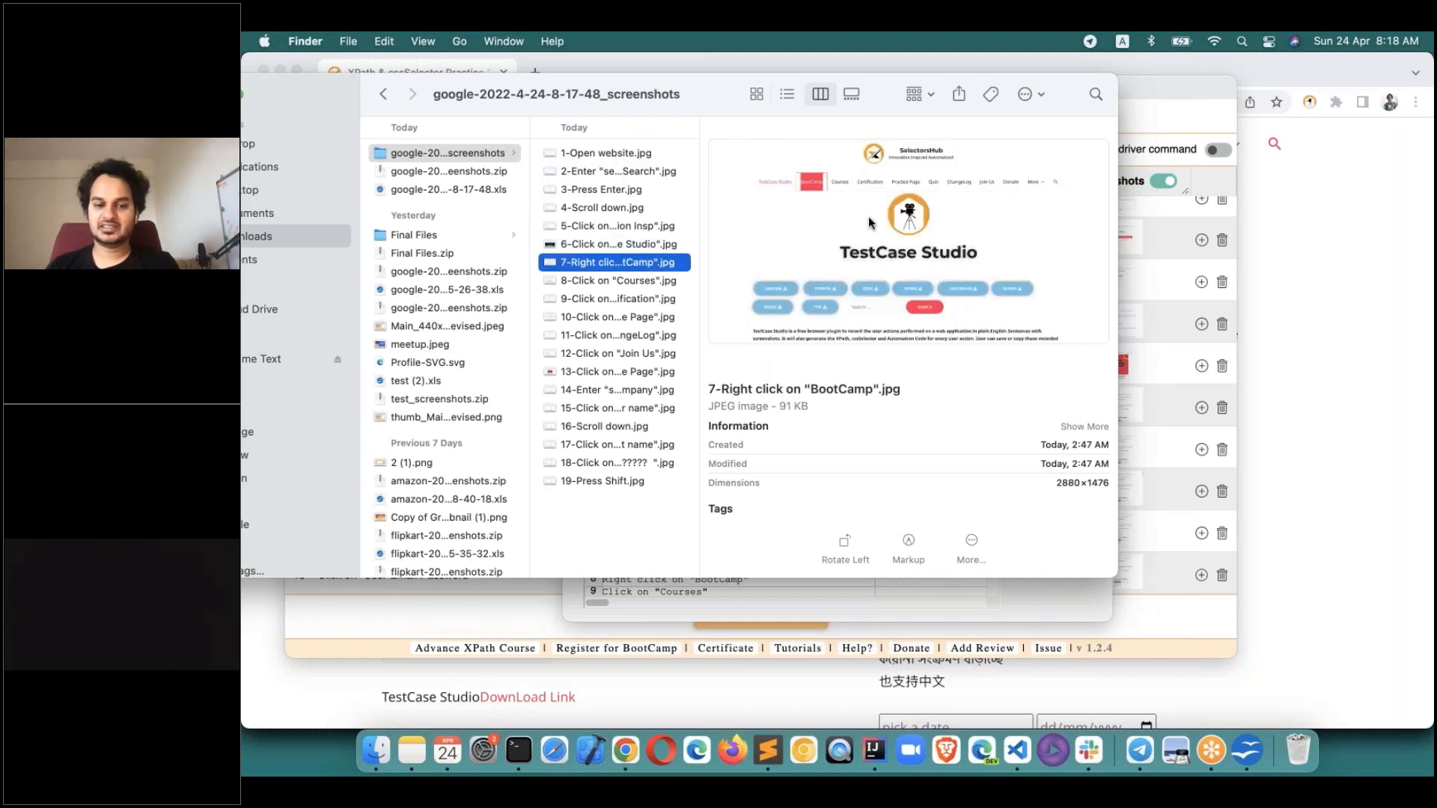
{"action": "key", "text": "Down"}
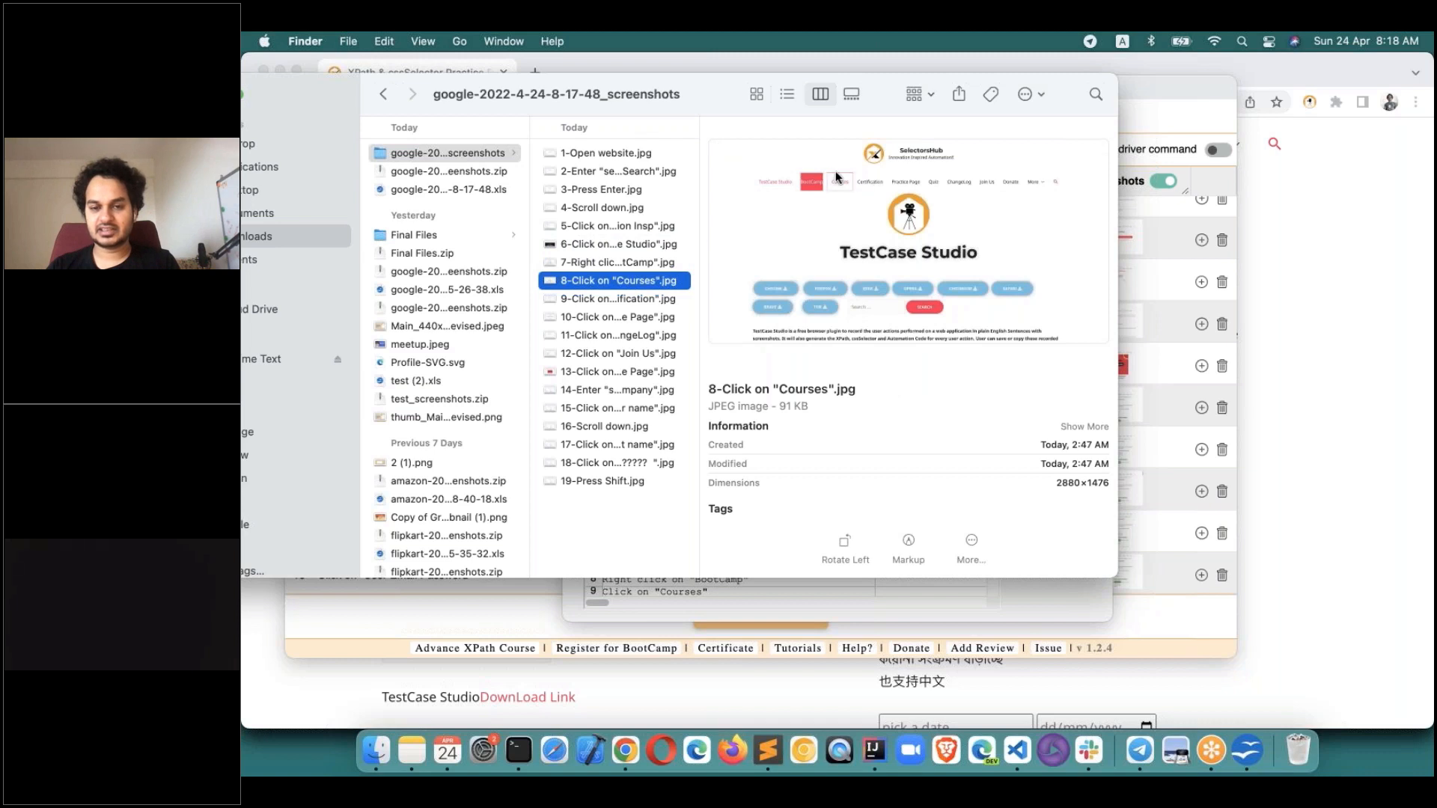
{"action": "key", "text": "Down"}
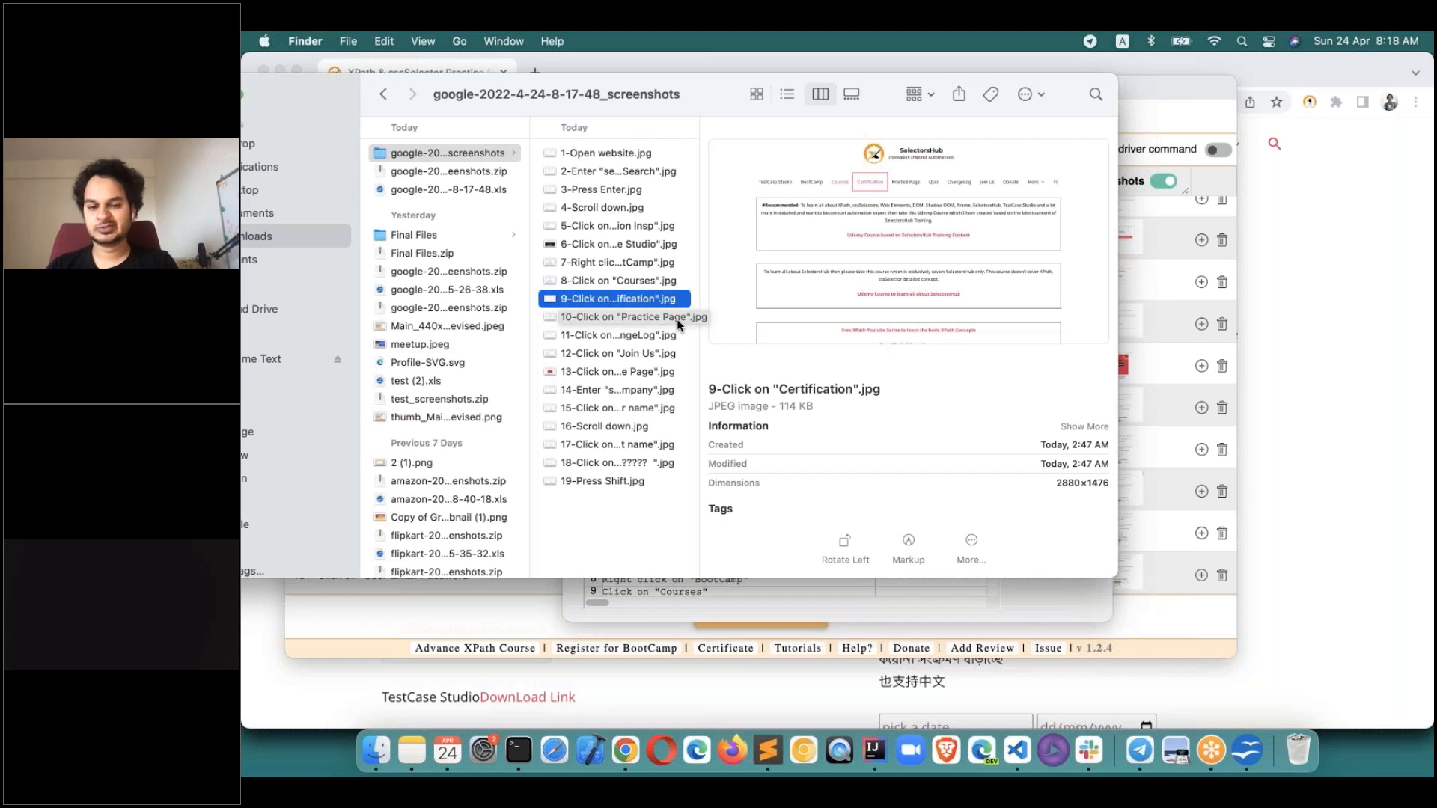
{"action": "left_click", "coordinate": [627, 444]}
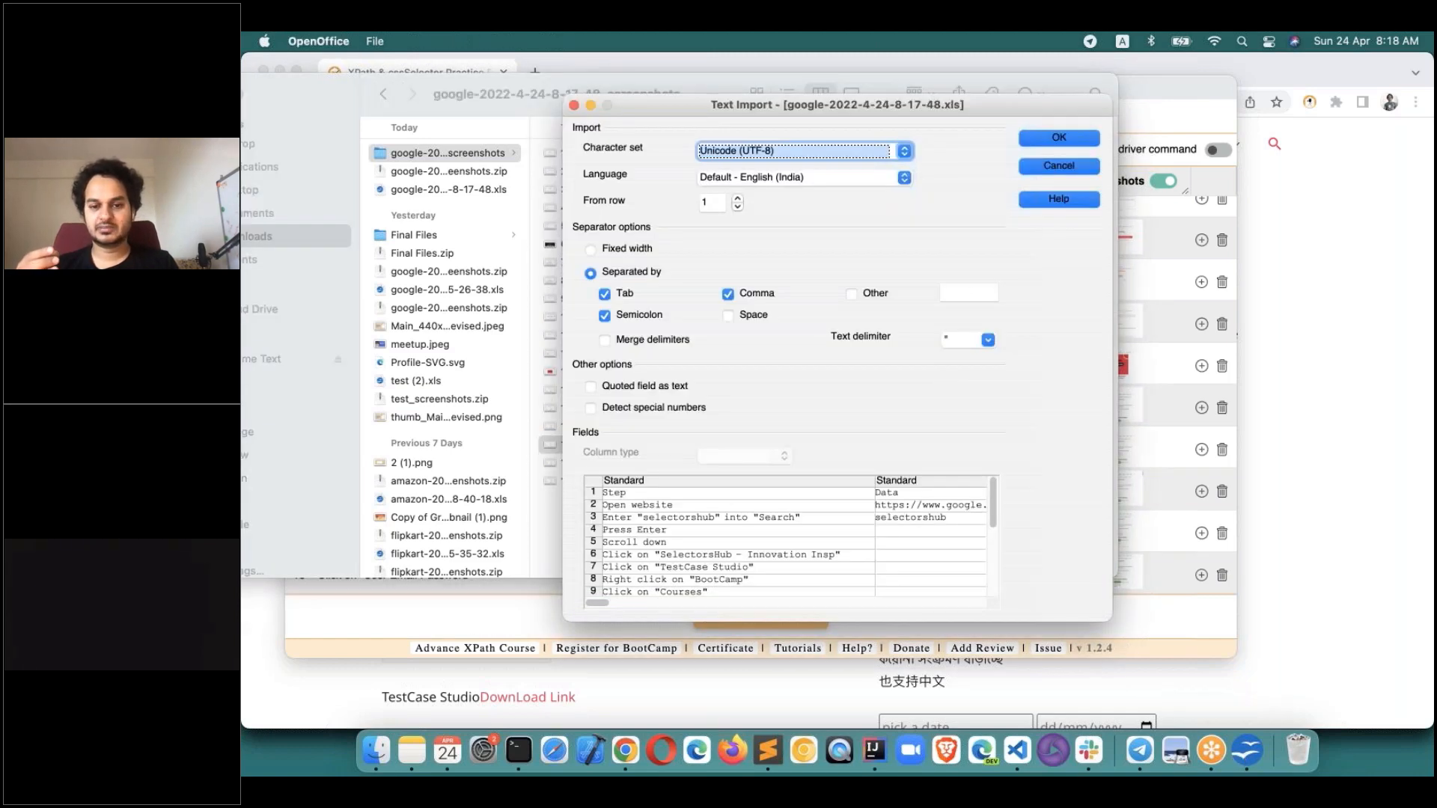
Accept the Text Import settings to load the .xls into Calc with Step, Data, Exp Result and XPath columns.
{"action": "left_click", "coordinate": [1038, 136]}
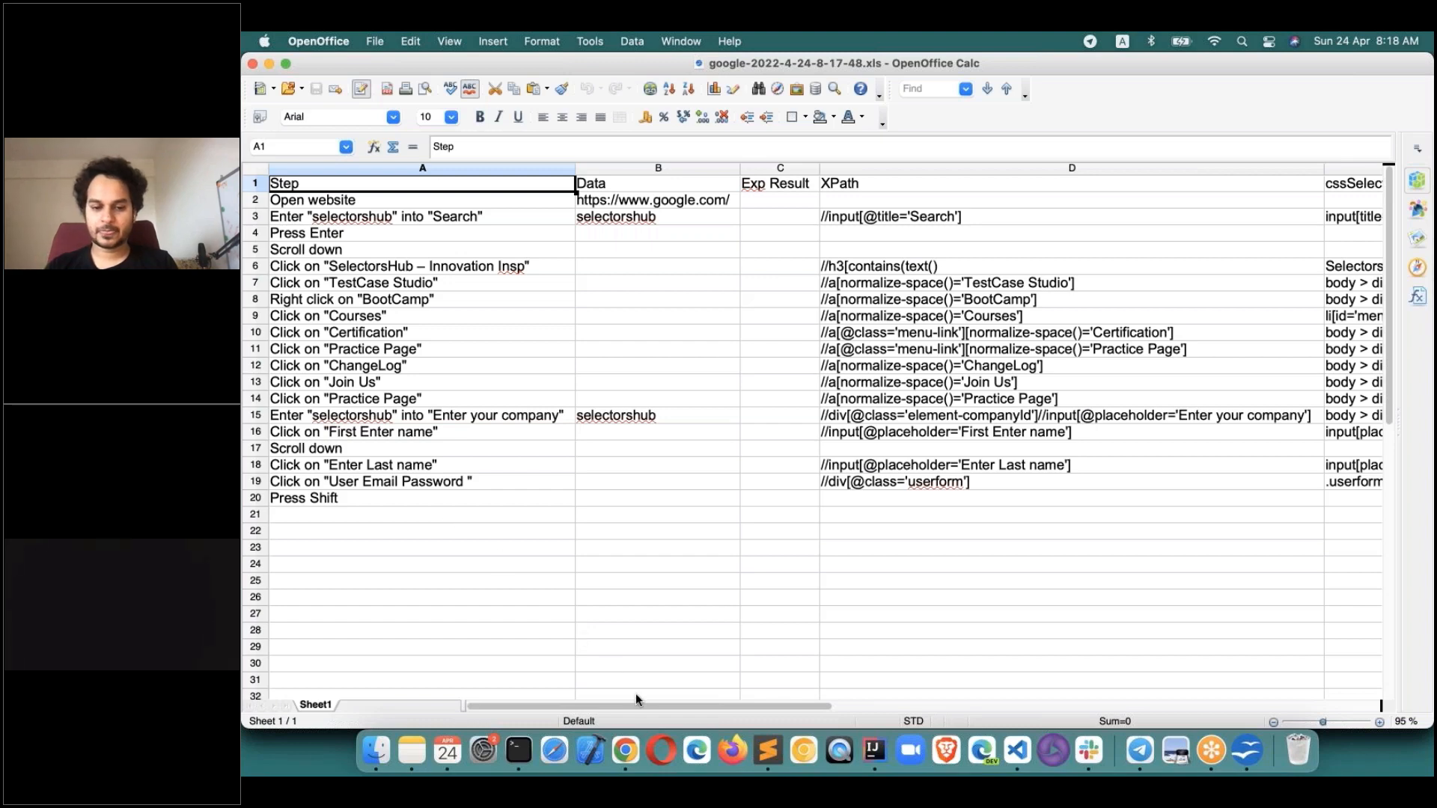
Return to Chrome, scroll TestCase Studio's steps back to step 1, and nudge its window left.
{"action": "left_click", "coordinate": [625, 750]}
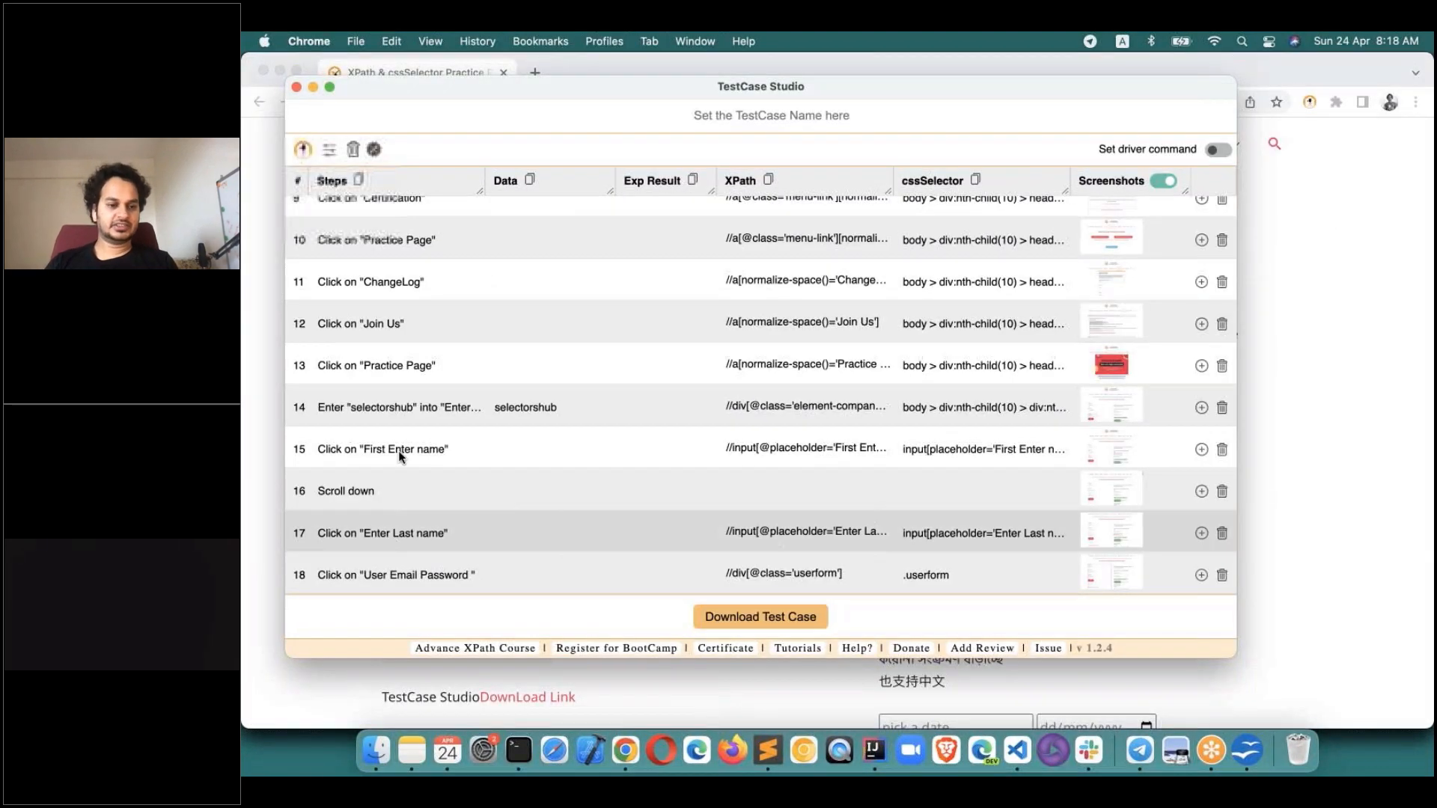
{"action": "scroll", "coordinate": [476, 238], "scroll_direction": "up", "scroll_amount": 3}
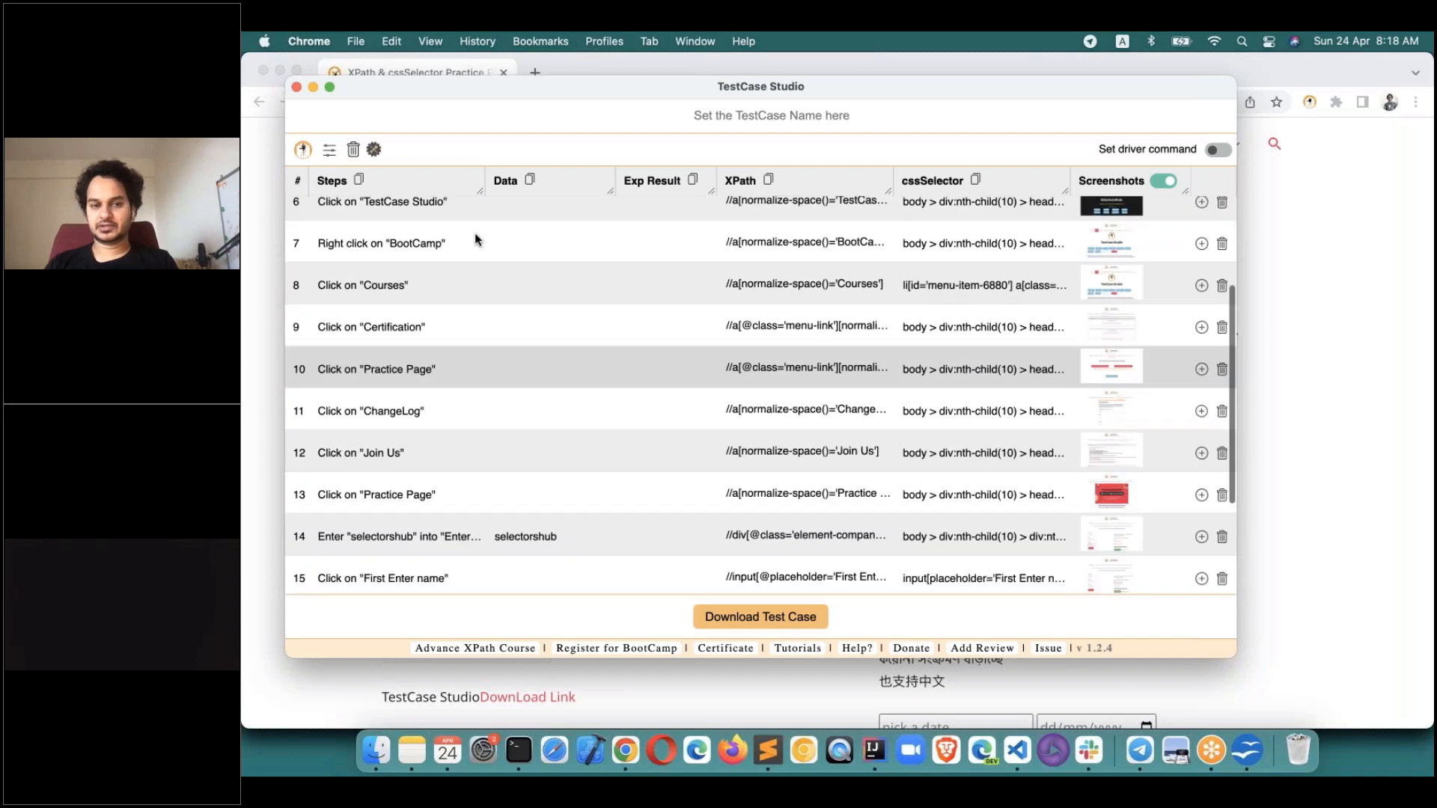
{"action": "scroll", "coordinate": [474, 238], "scroll_direction": "up", "scroll_amount": 3}
{"action": "left_click", "coordinate": [264, 202]}
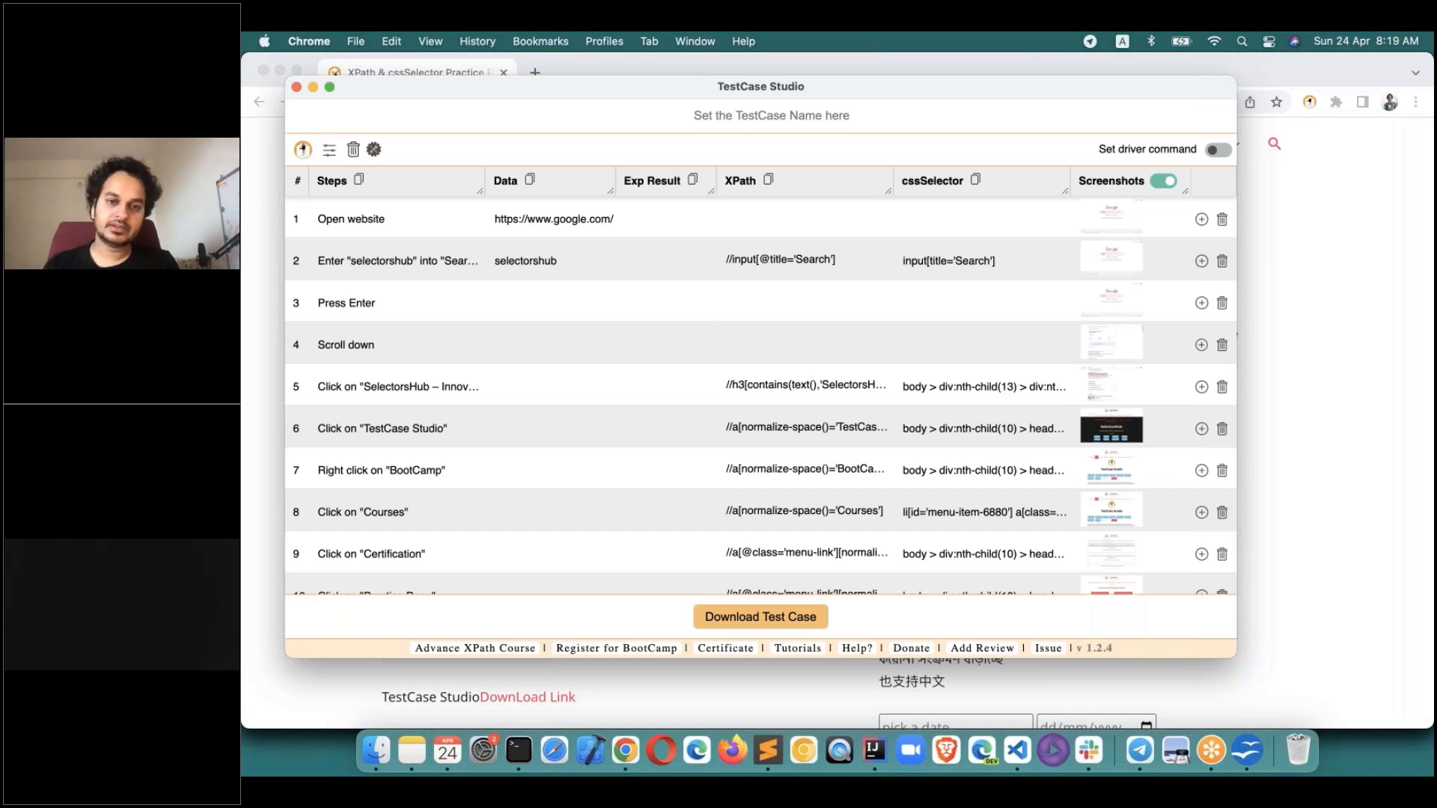
{"action": "left_click_drag", "start_coordinate": [580, 86], "coordinate": [565, 84]}
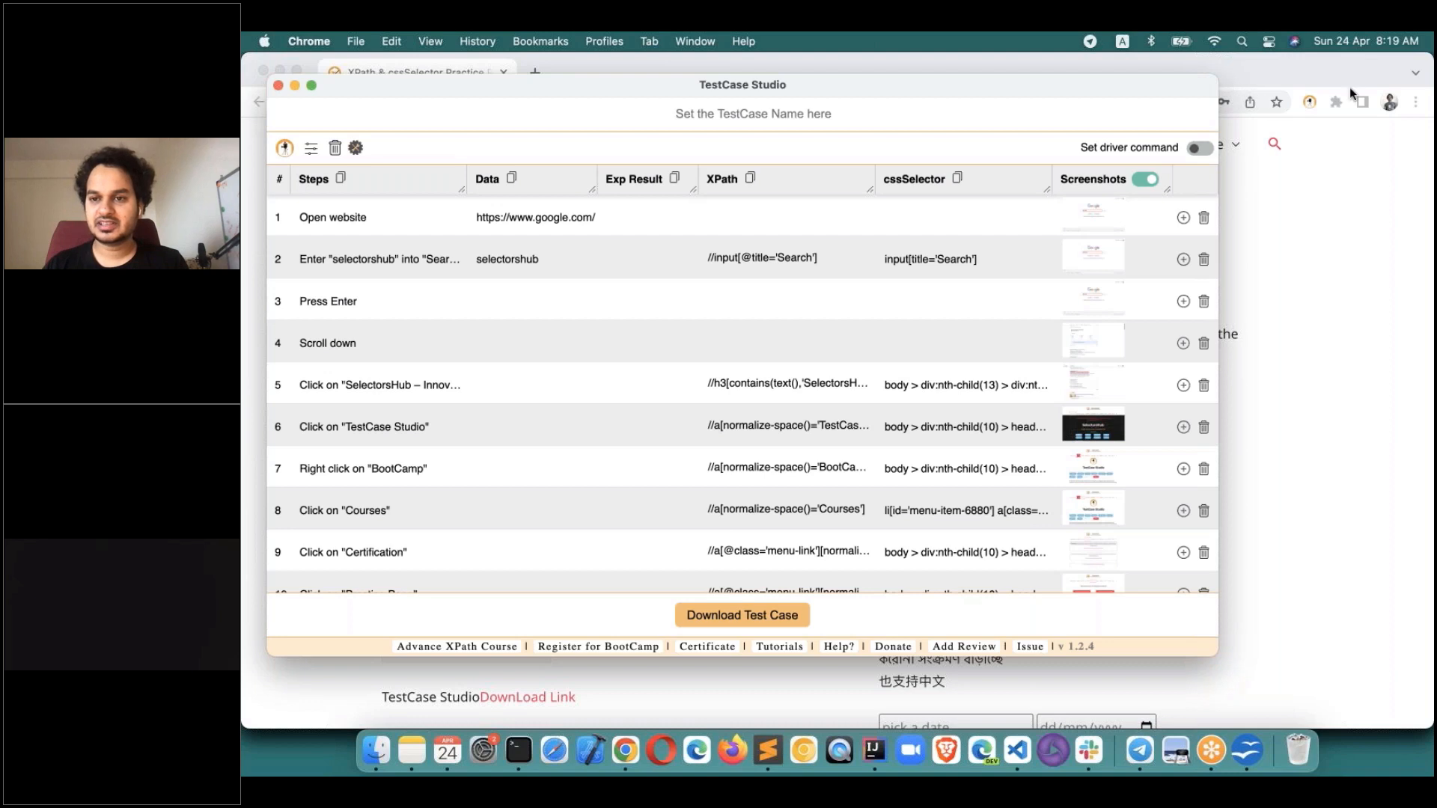
{"action": "left_click", "coordinate": [1310, 102]}
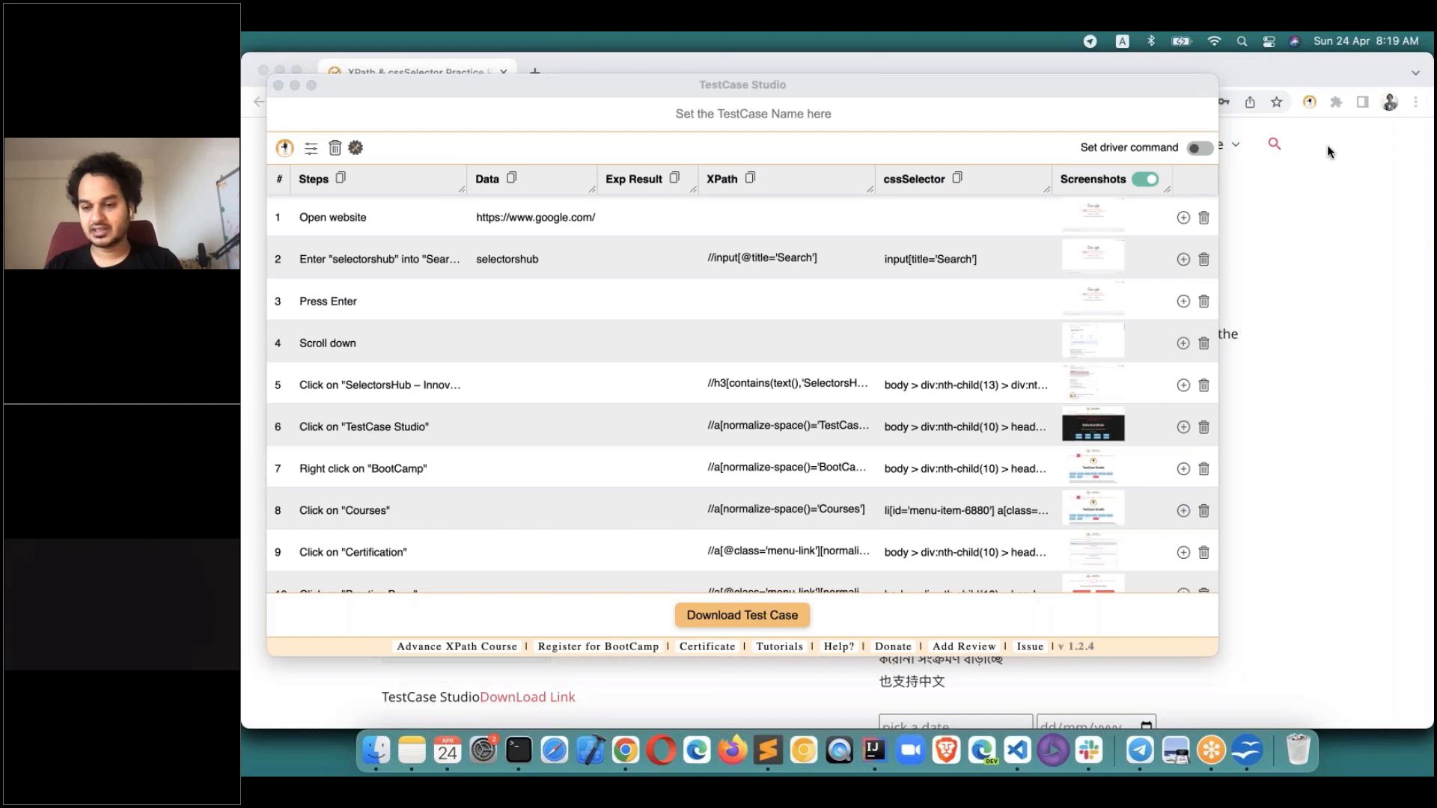
Navigate from the XPath practice page to the SelectorsHub Courses and Recordings page.
{"action": "left_click", "coordinate": [721, 684]}
{"action": "scroll", "coordinate": [677, 317], "scroll_direction": "up", "scroll_amount": 2}
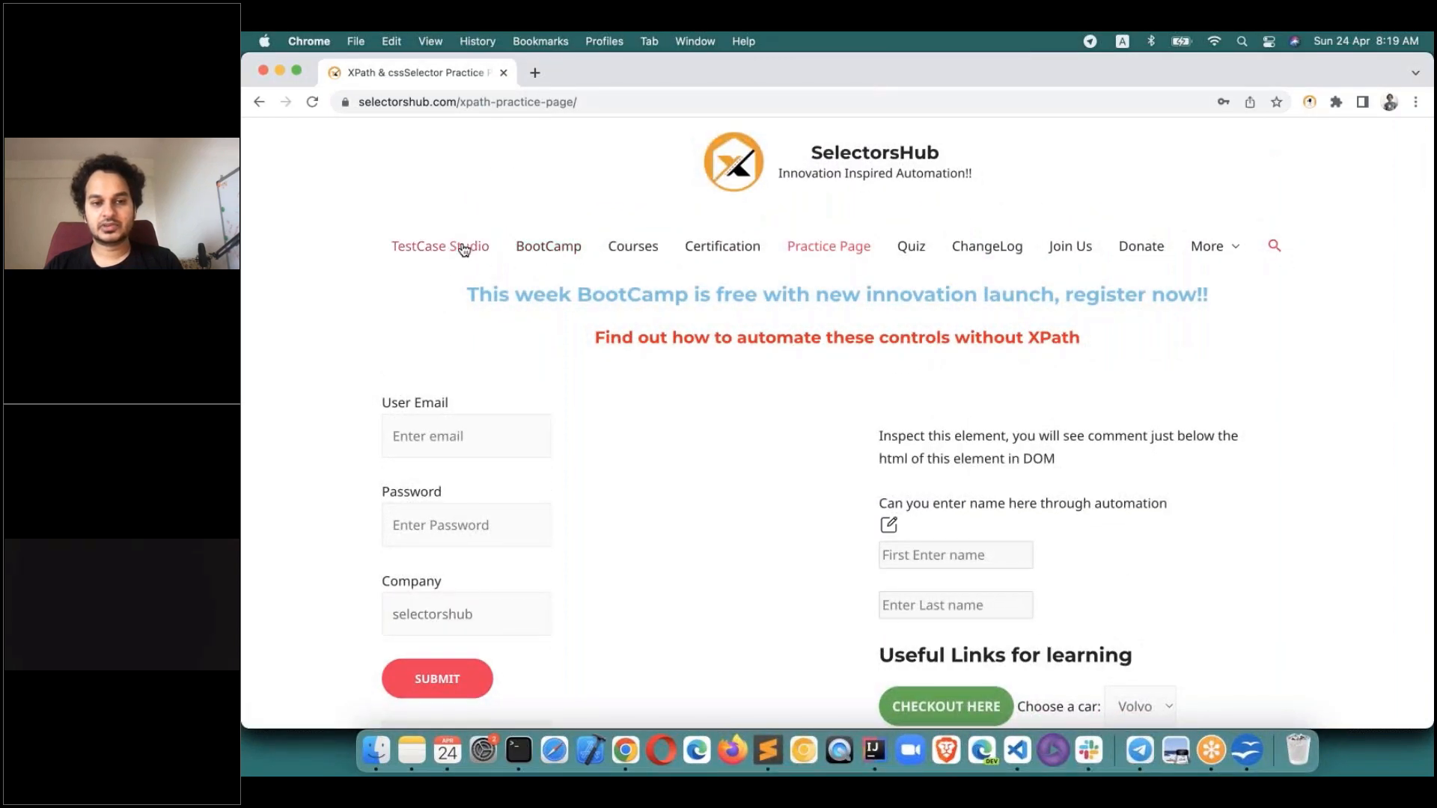
{"action": "left_click", "coordinate": [638, 253]}
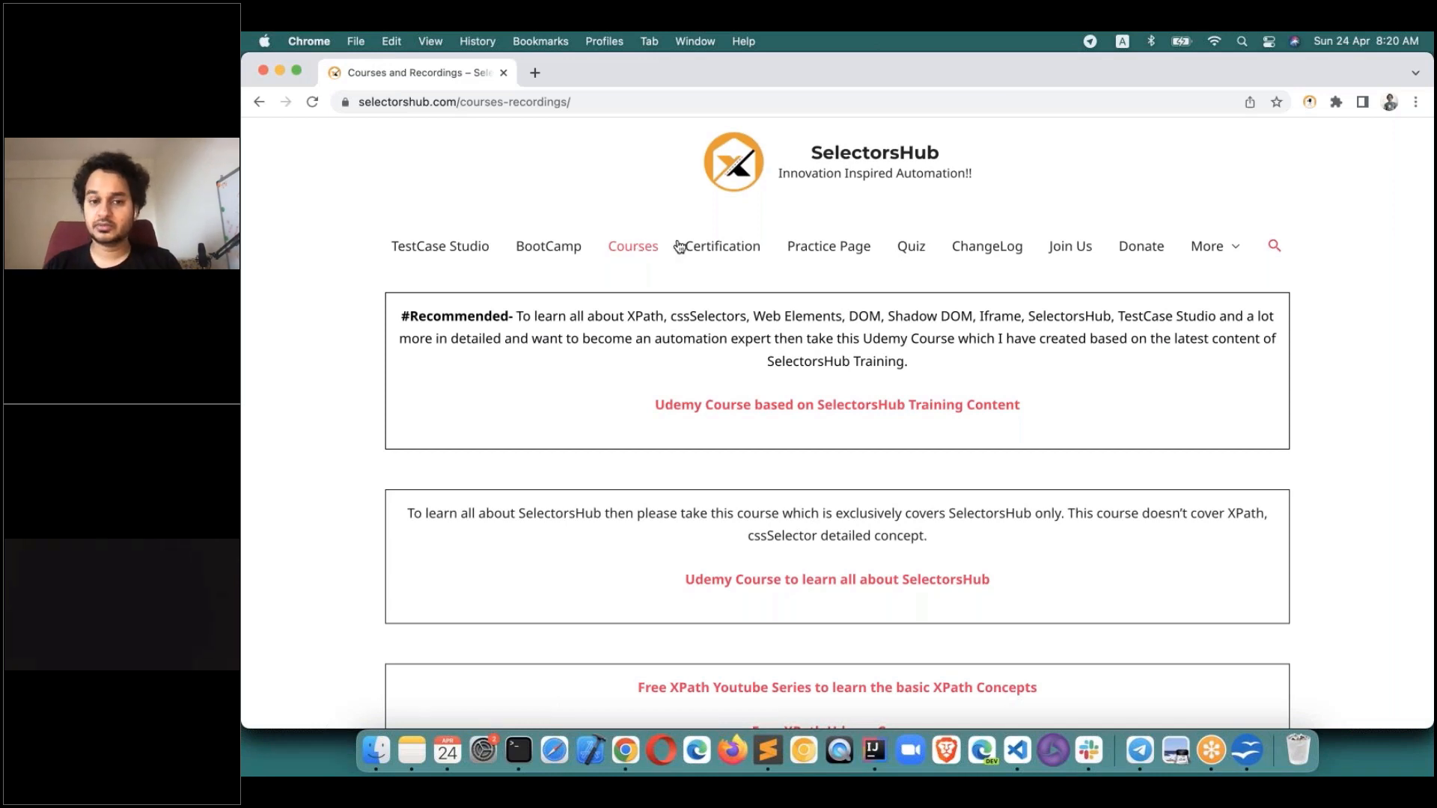
{"action": "left_click", "coordinate": [1277, 74]}
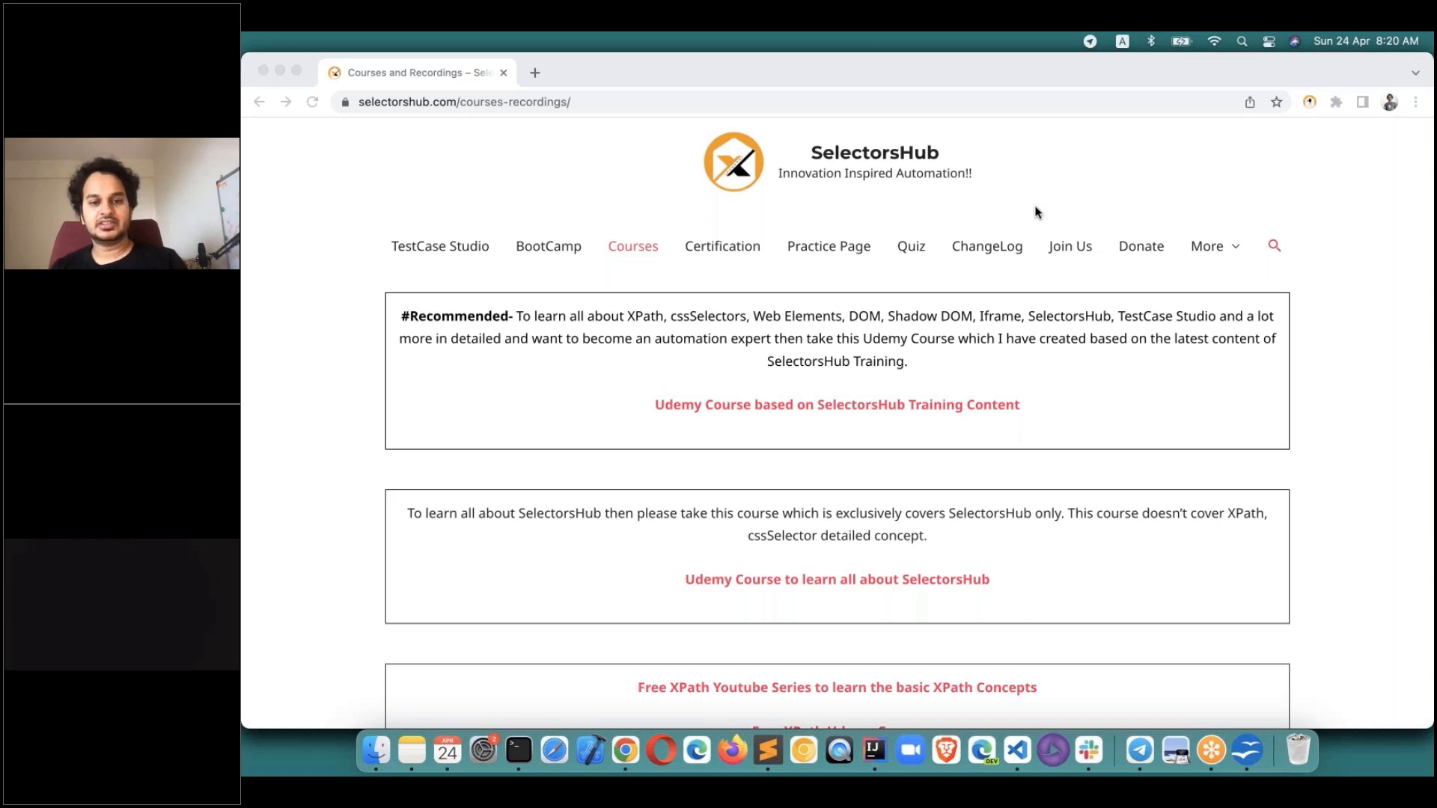
Bring TestCase Studio forward and check the new steps 20 Scroll up and 21 Click on "Courses".
{"action": "left_click", "coordinate": [555, 184]}
{"action": "key", "text": "super+grave"}
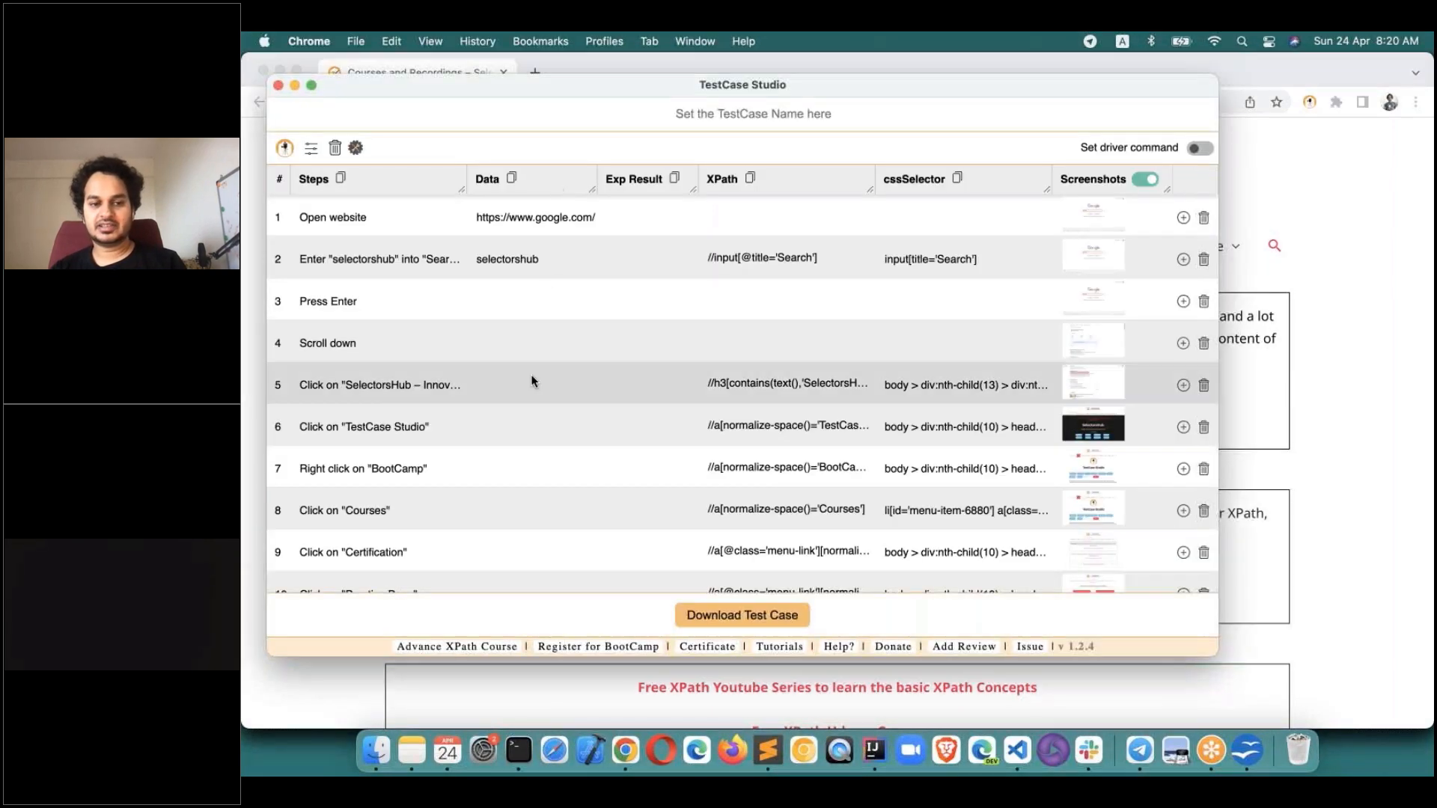
{"action": "scroll", "coordinate": [531, 377], "scroll_direction": "down", "scroll_amount": 7}
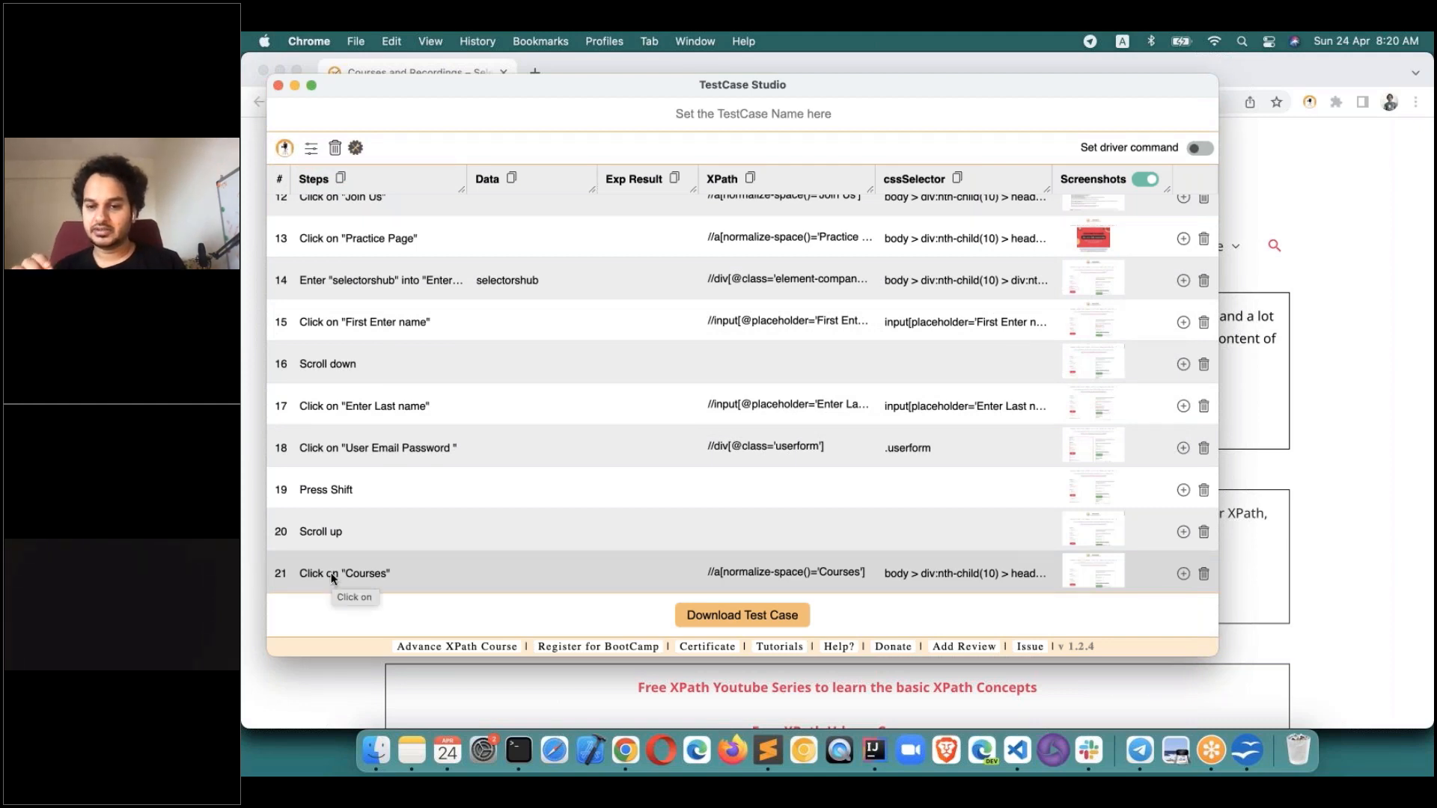
{"action": "scroll", "coordinate": [356, 436], "scroll_direction": "up", "scroll_amount": 5}
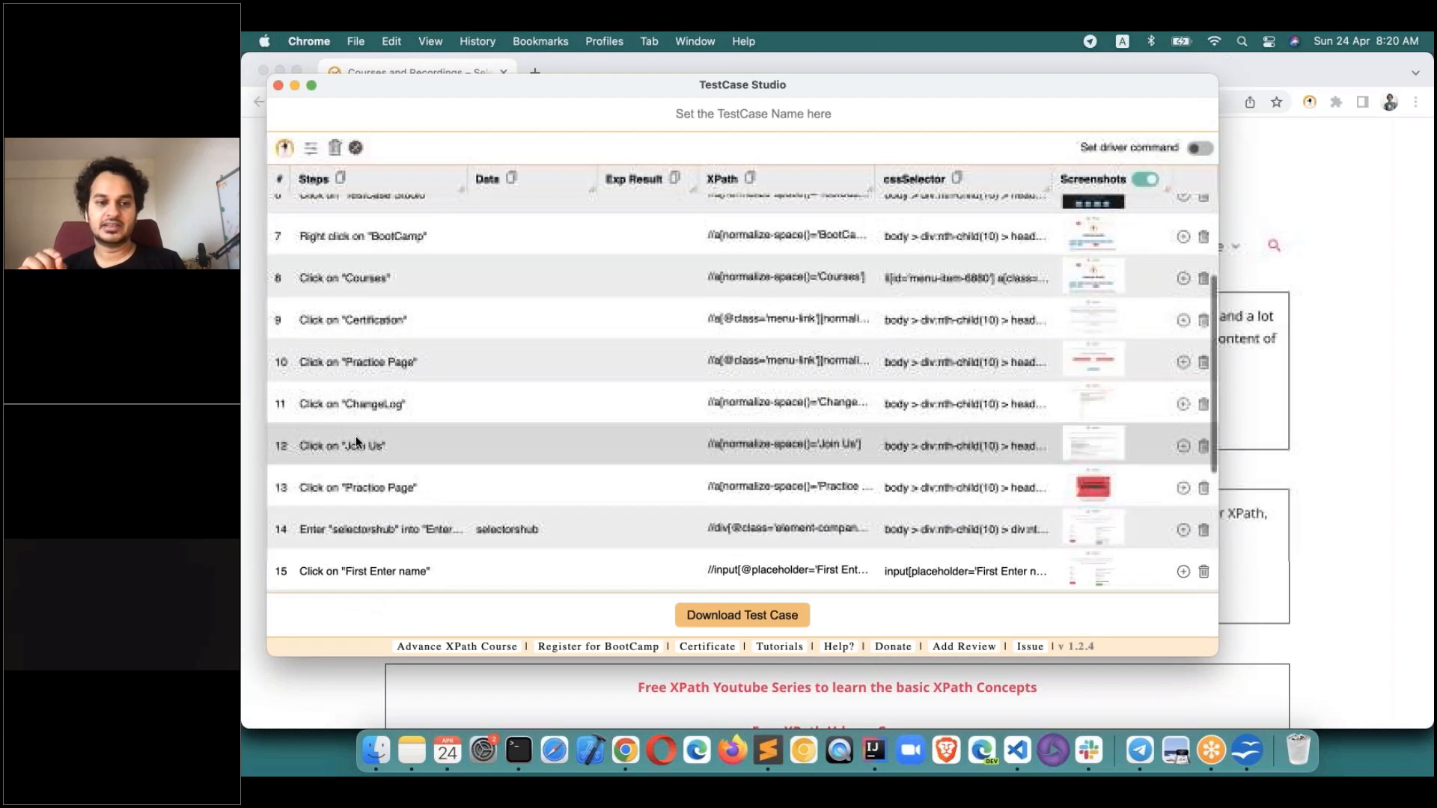
{"action": "scroll", "coordinate": [357, 435], "scroll_direction": "up", "scroll_amount": 2}
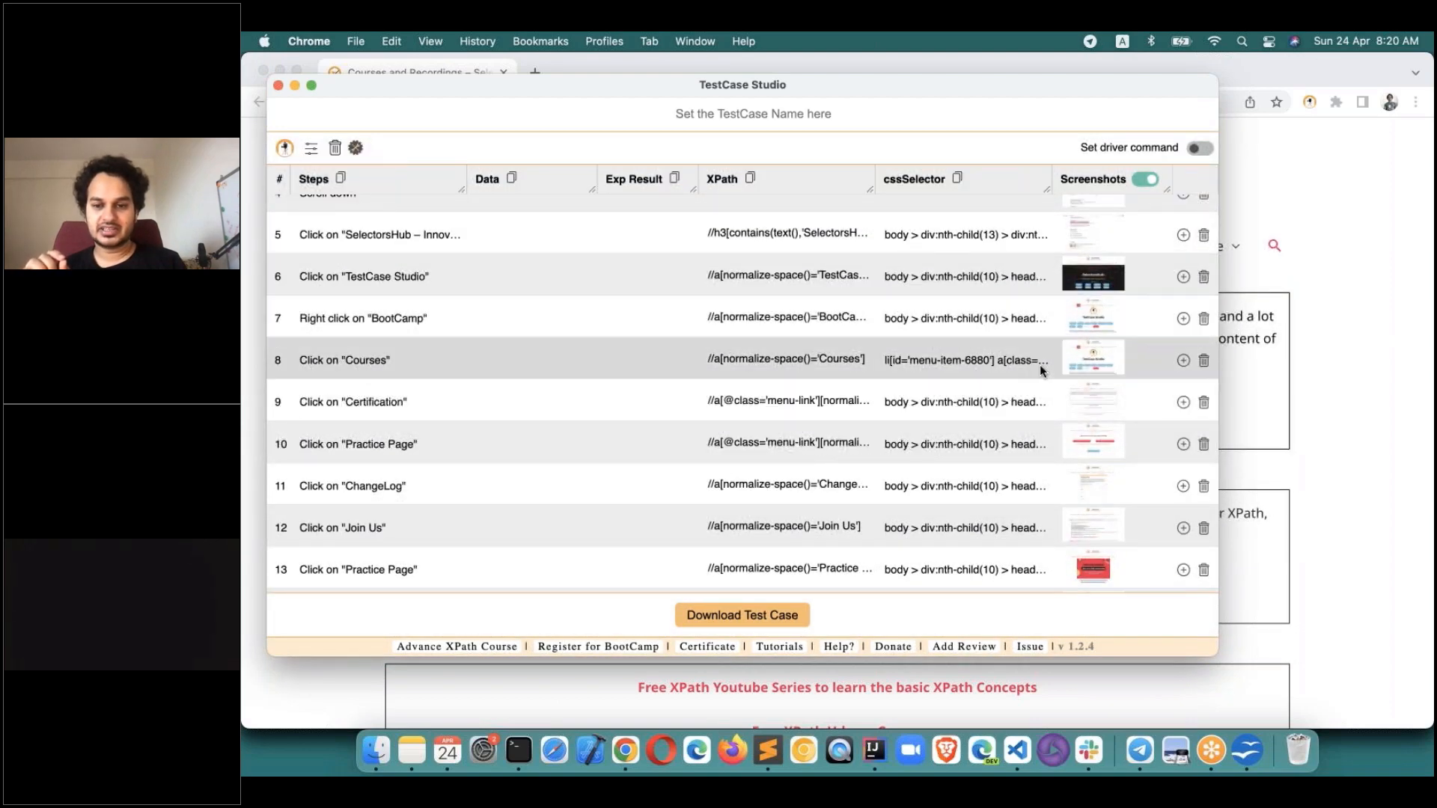
View the enlarged screenshots for step 8 and step 9 Click on "Certification", then close them.
{"action": "left_click", "coordinate": [1080, 357]}
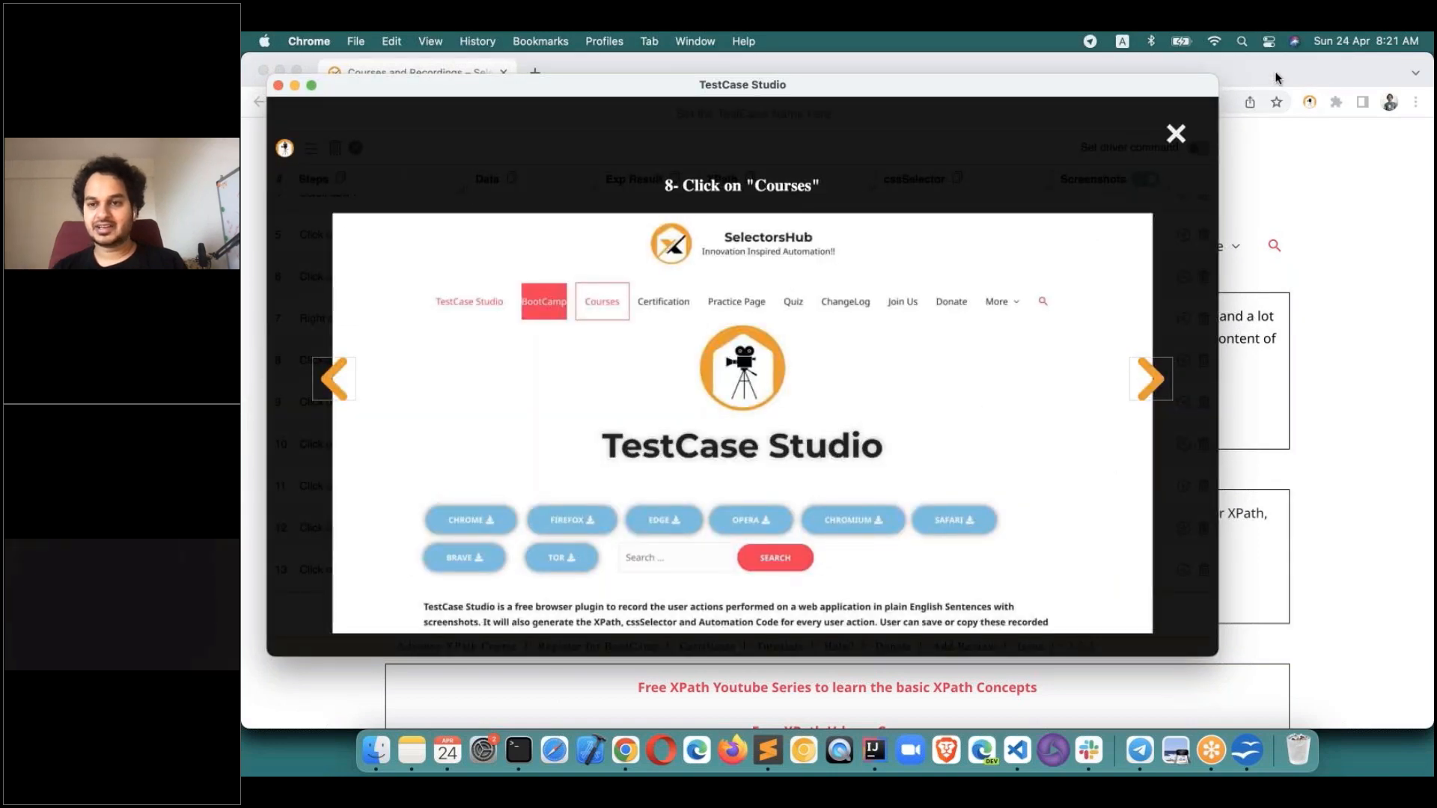
{"action": "left_click", "coordinate": [1153, 378]}
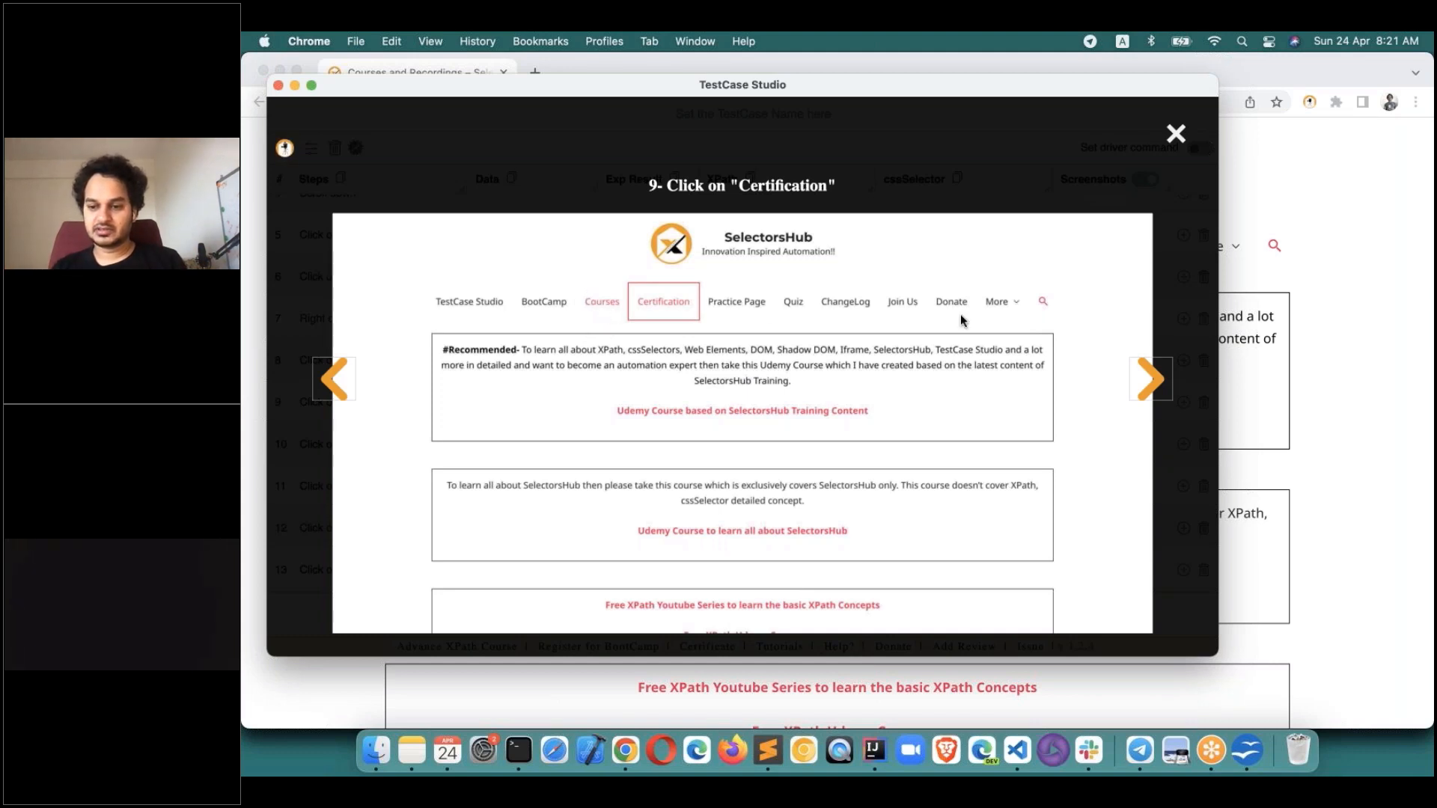
{"action": "left_click", "coordinate": [1280, 66]}
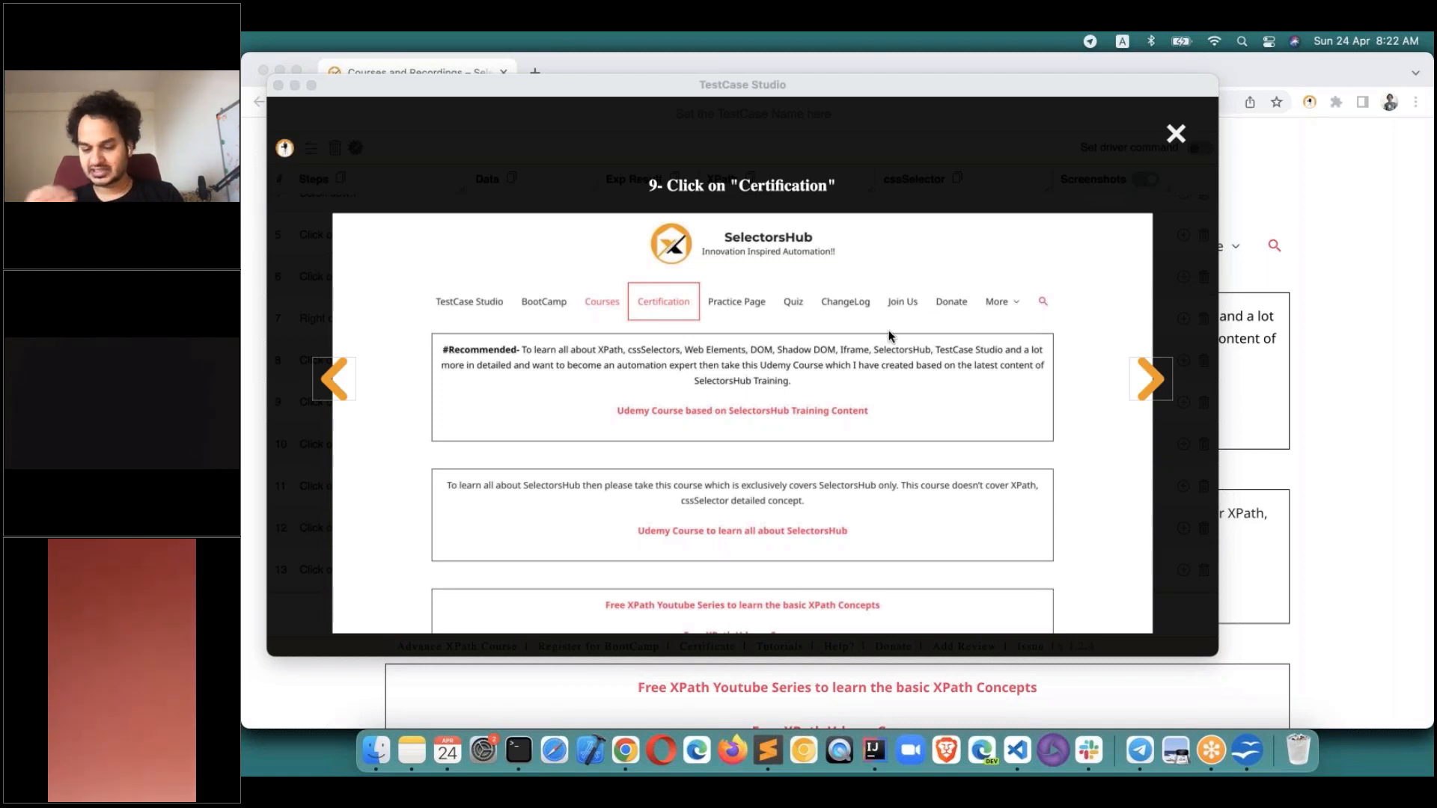
{"action": "left_click", "coordinate": [1176, 136]}
Close the full-size screenshot view and scroll the 21-step list back to the top.
{"action": "left_click", "coordinate": [1176, 135]}
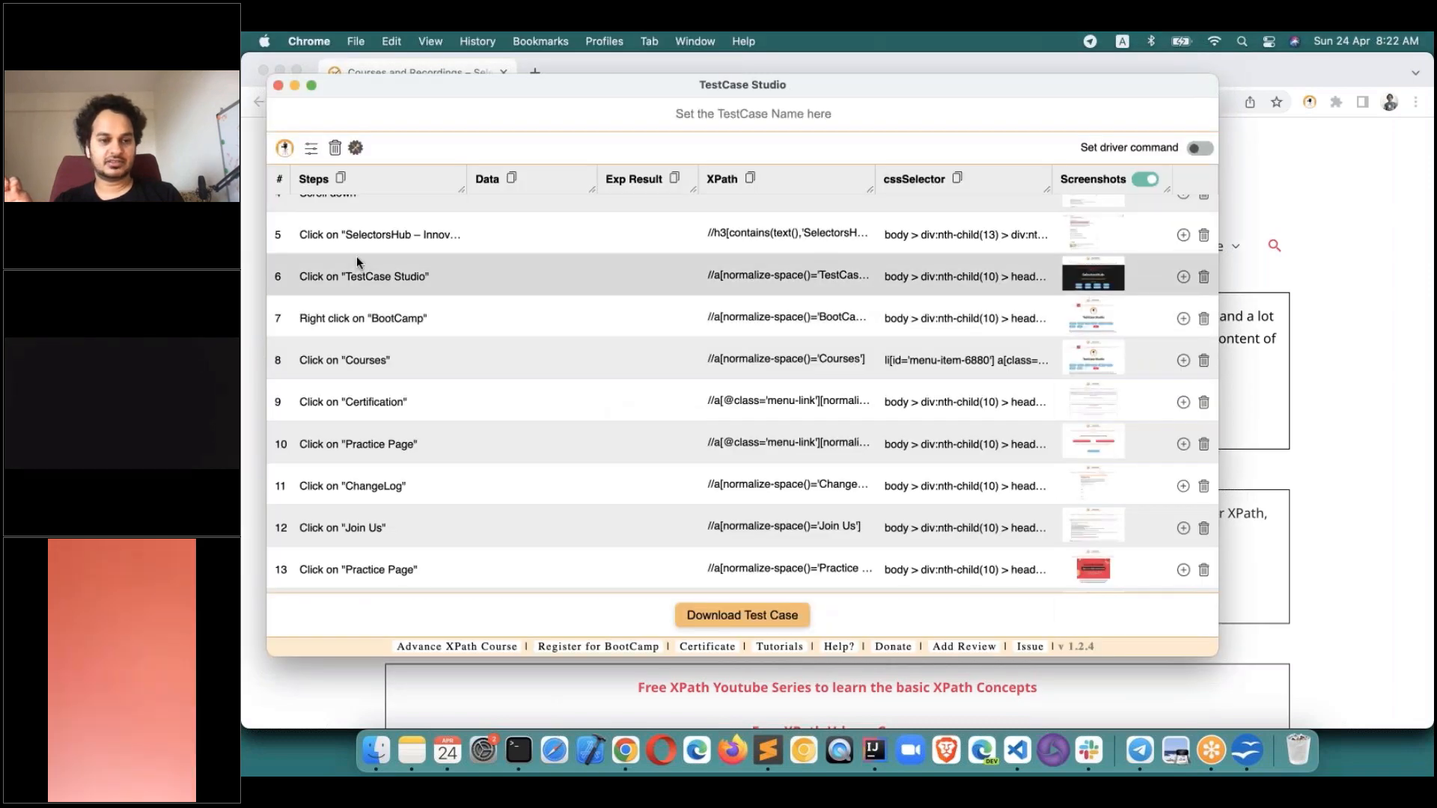
{"action": "scroll", "coordinate": [417, 494], "scroll_direction": "up", "scroll_amount": 3}
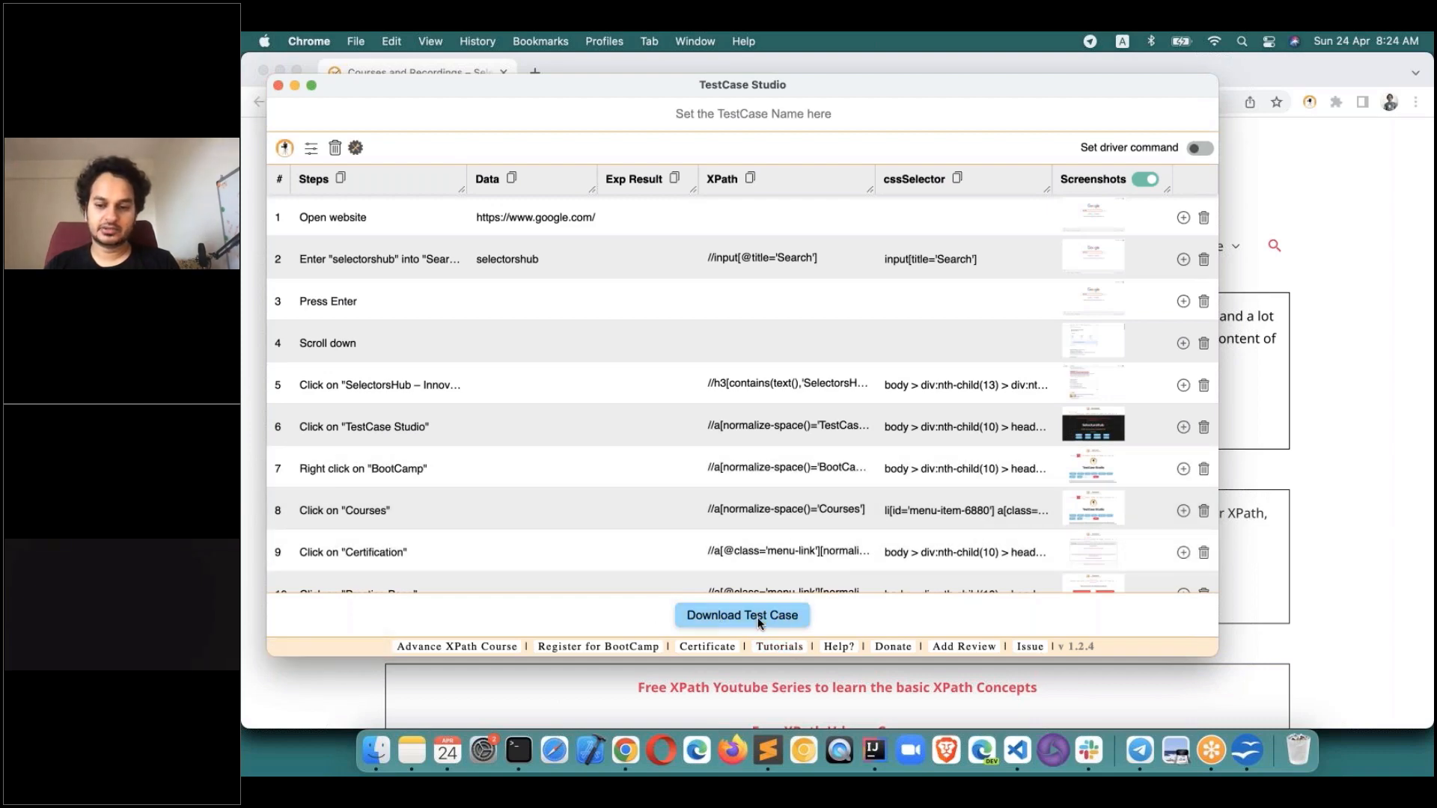
{"action": "left_click", "coordinate": [361, 751]}
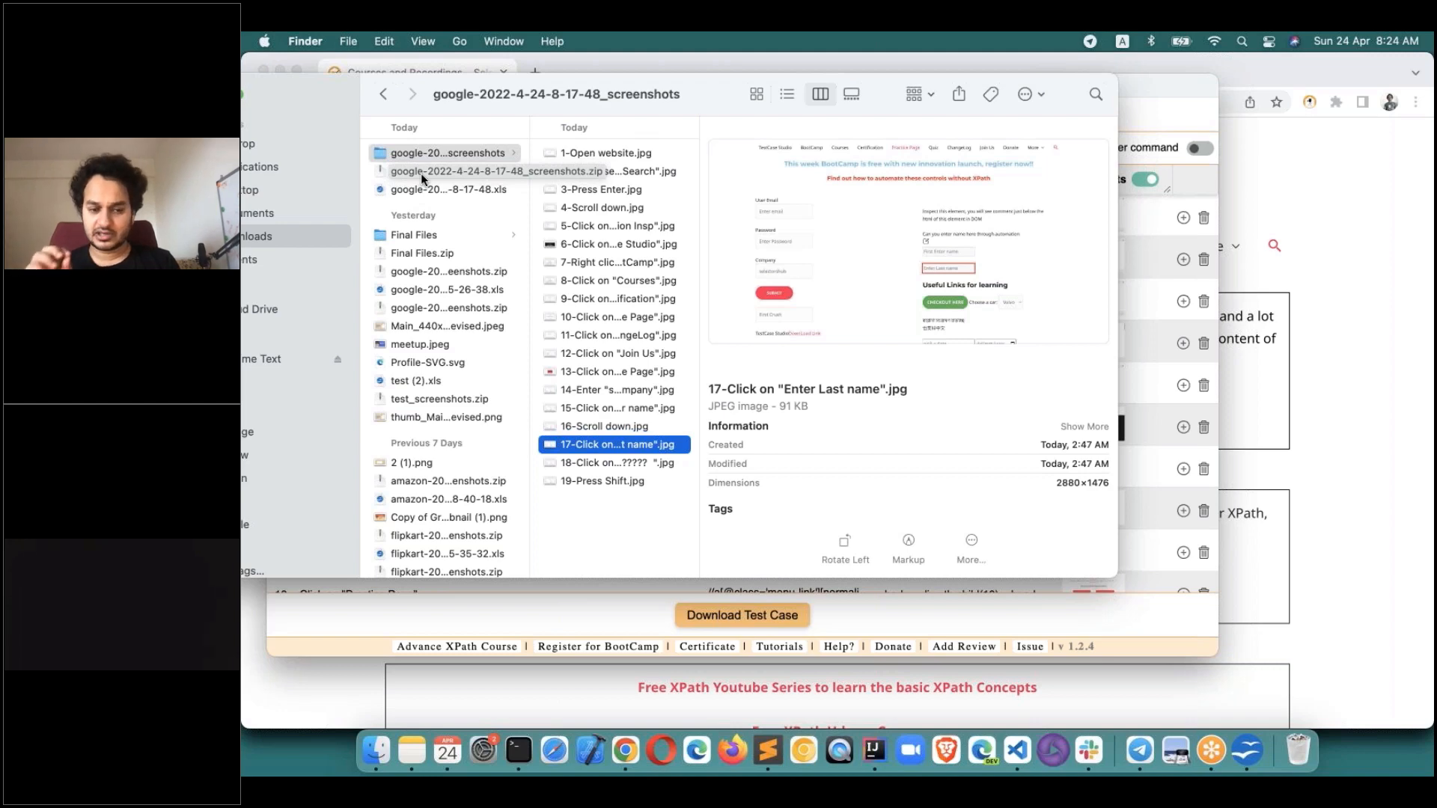
{"action": "left_click", "coordinate": [891, 613]}
{"action": "left_click", "coordinate": [759, 621]}
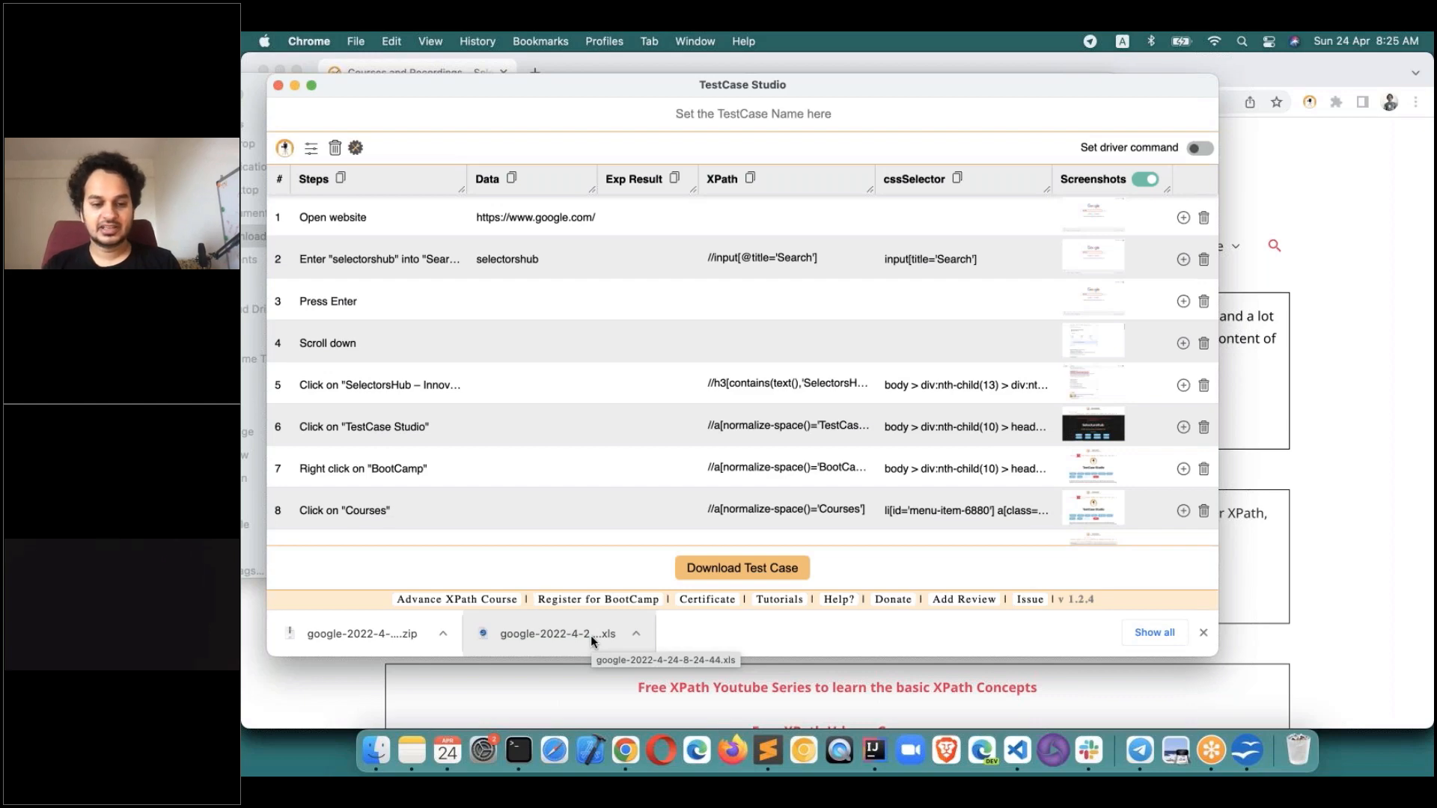
{"action": "left_click", "coordinate": [374, 752]}
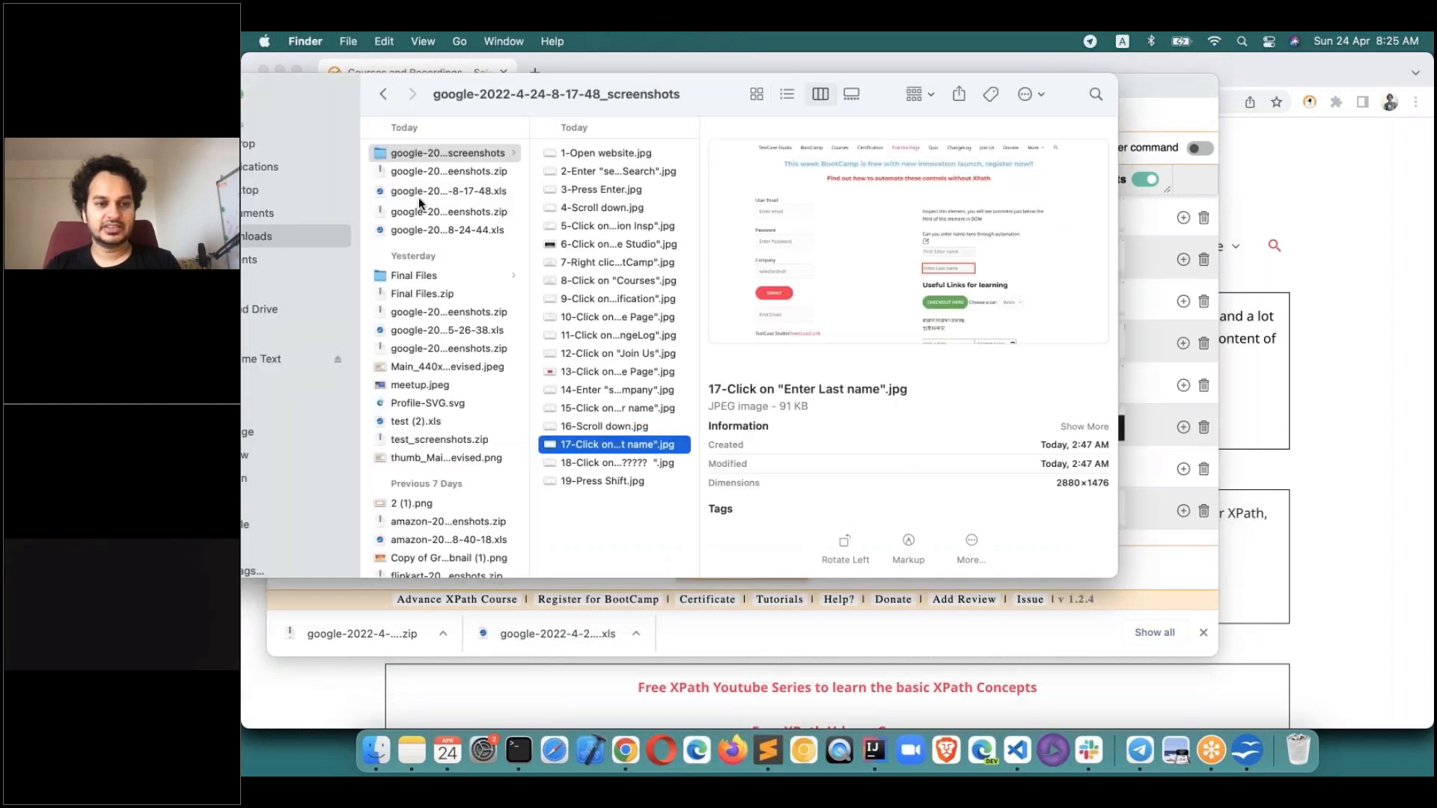
{"action": "left_click", "coordinate": [428, 213]}
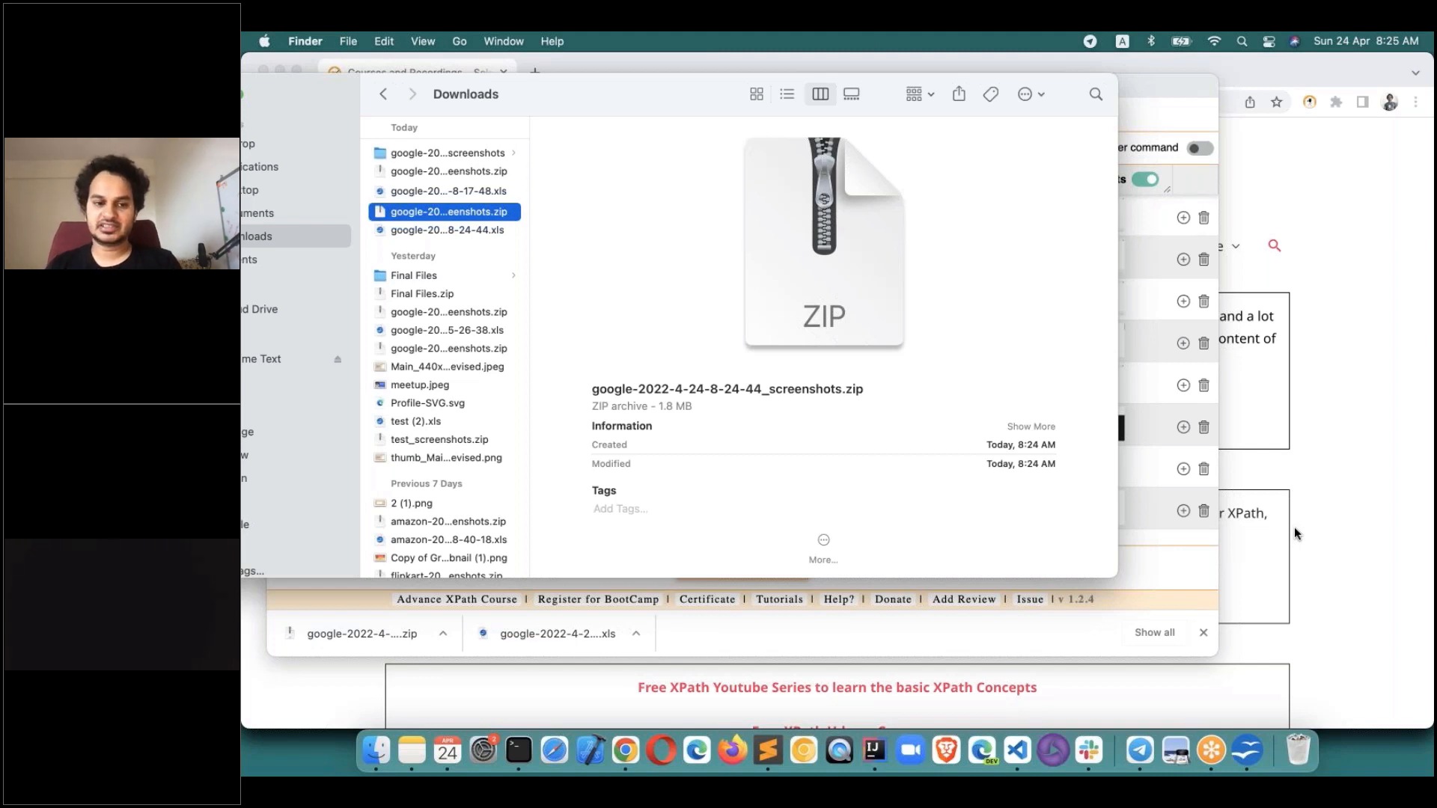
{"action": "left_click", "coordinate": [1170, 555]}
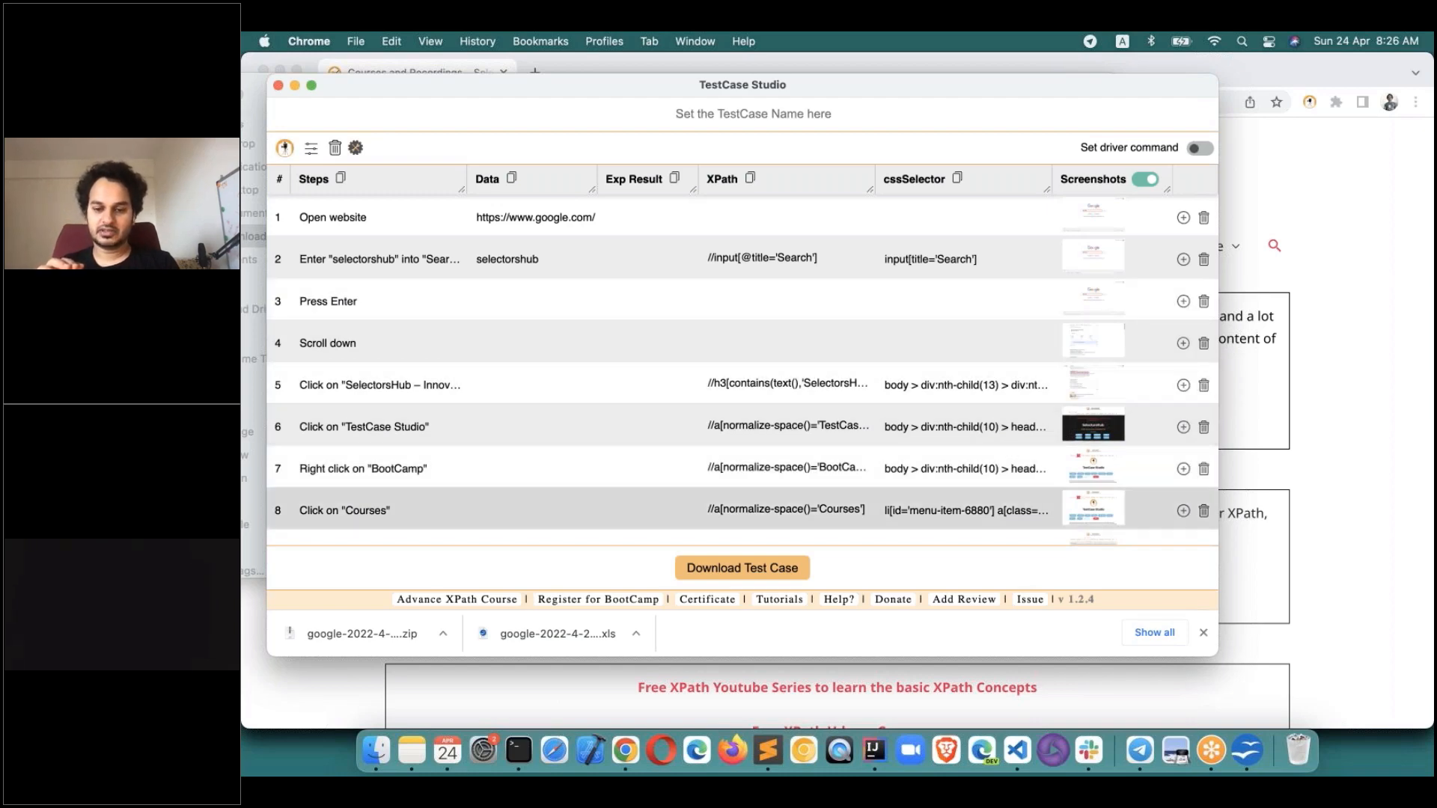
Close the Chrome Web Store tab, leaving the SelectorsHub TestCase Studio page, and reopen the recorder.
{"action": "left_click", "coordinate": [1080, 685]}
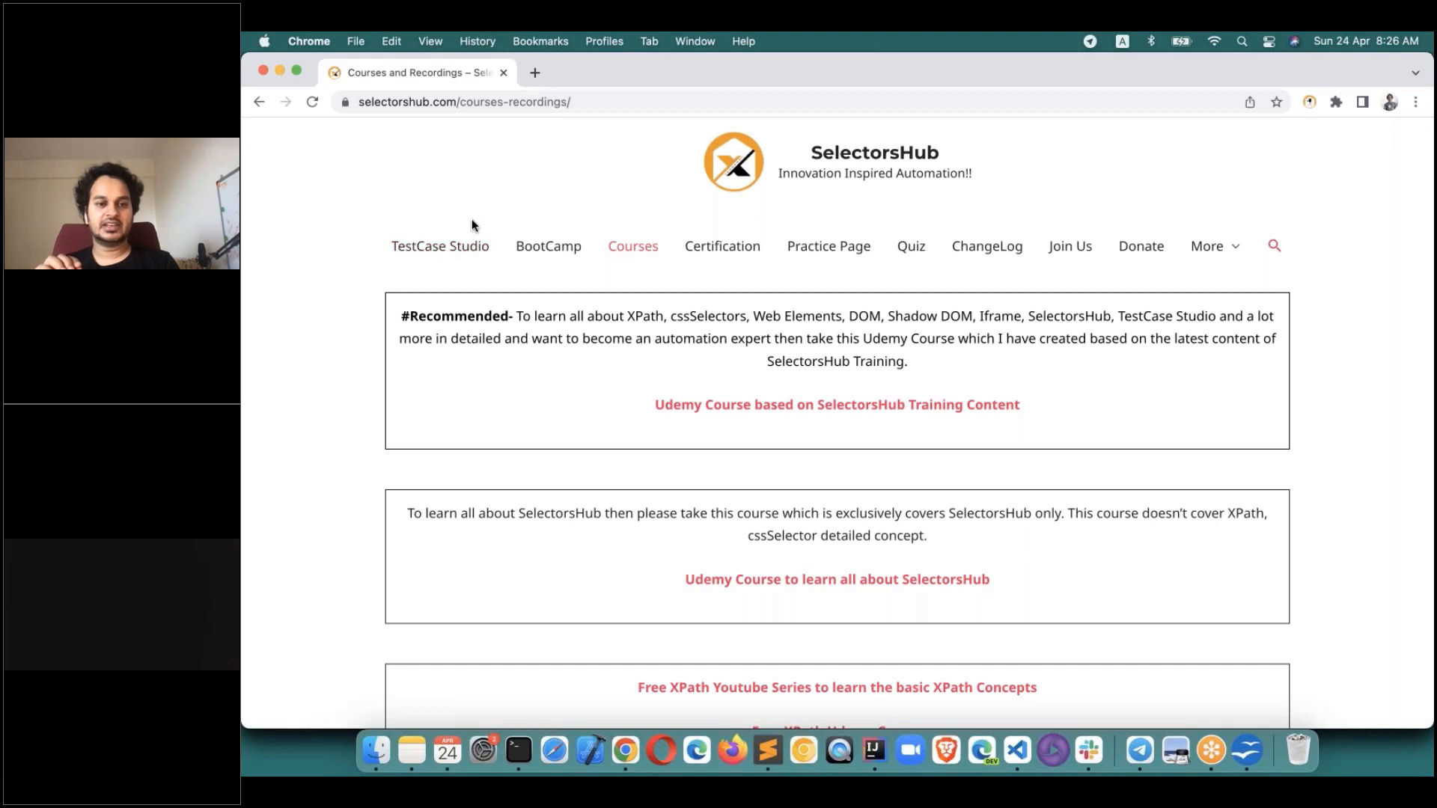
{"action": "left_click", "coordinate": [465, 250]}
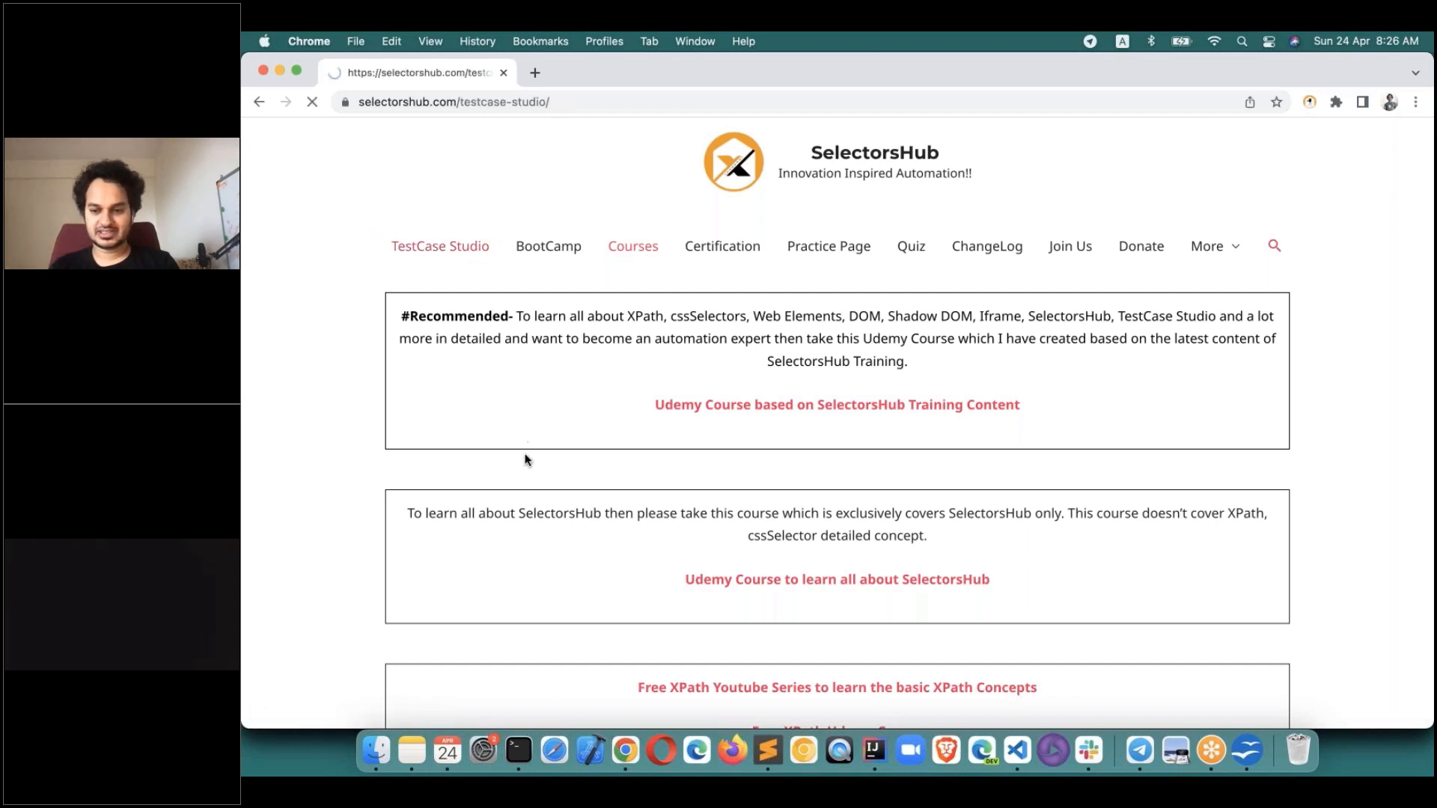
{"action": "left_click", "coordinate": [439, 567]}
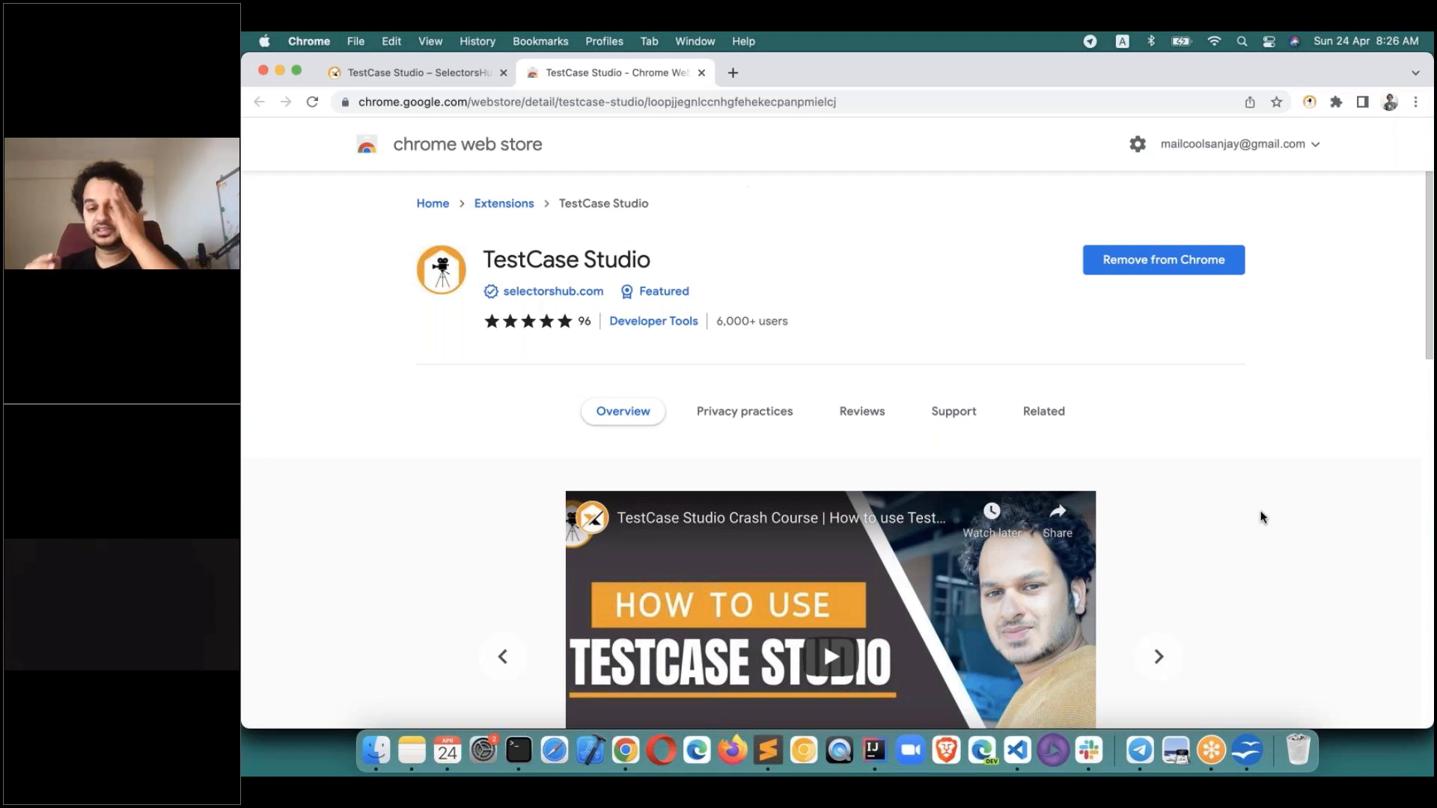
{"action": "left_click", "coordinate": [702, 72]}
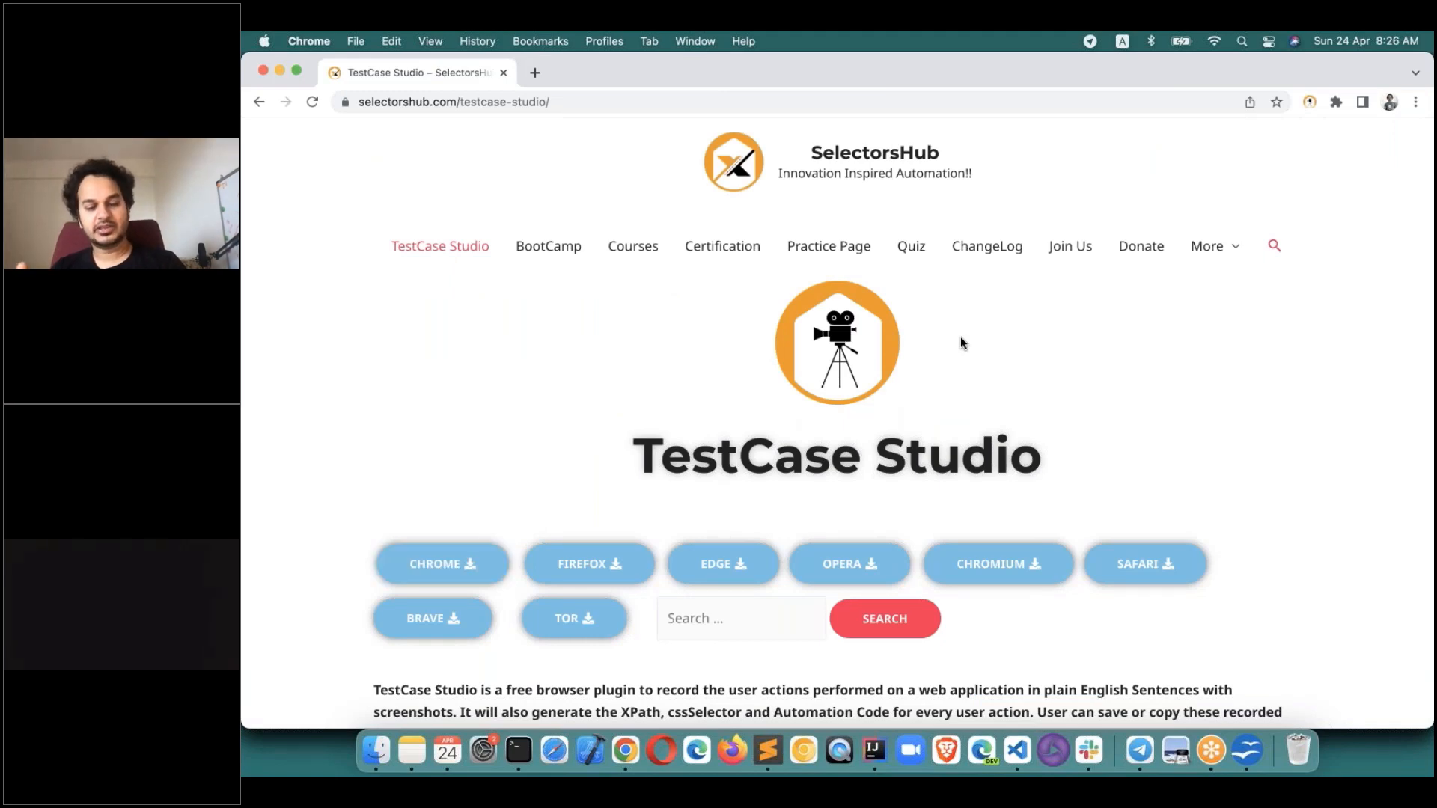
{"action": "left_click", "coordinate": [1309, 102]}
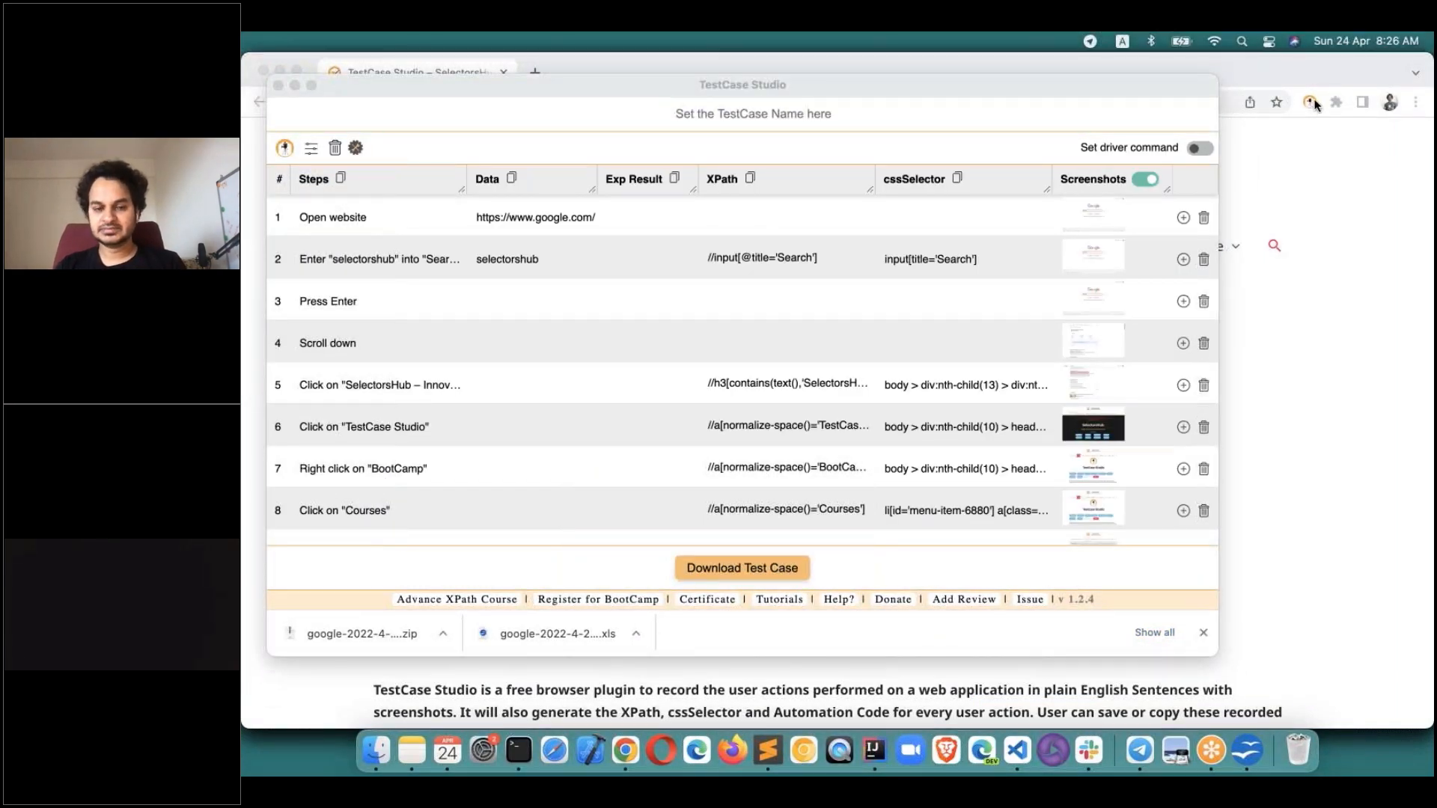
Review the recorded steps Open website, selectorshub search, Press Enter and Scroll down in the Steps column.
{"action": "left_click", "coordinate": [360, 213]}
{"action": "left_click", "coordinate": [360, 215]}
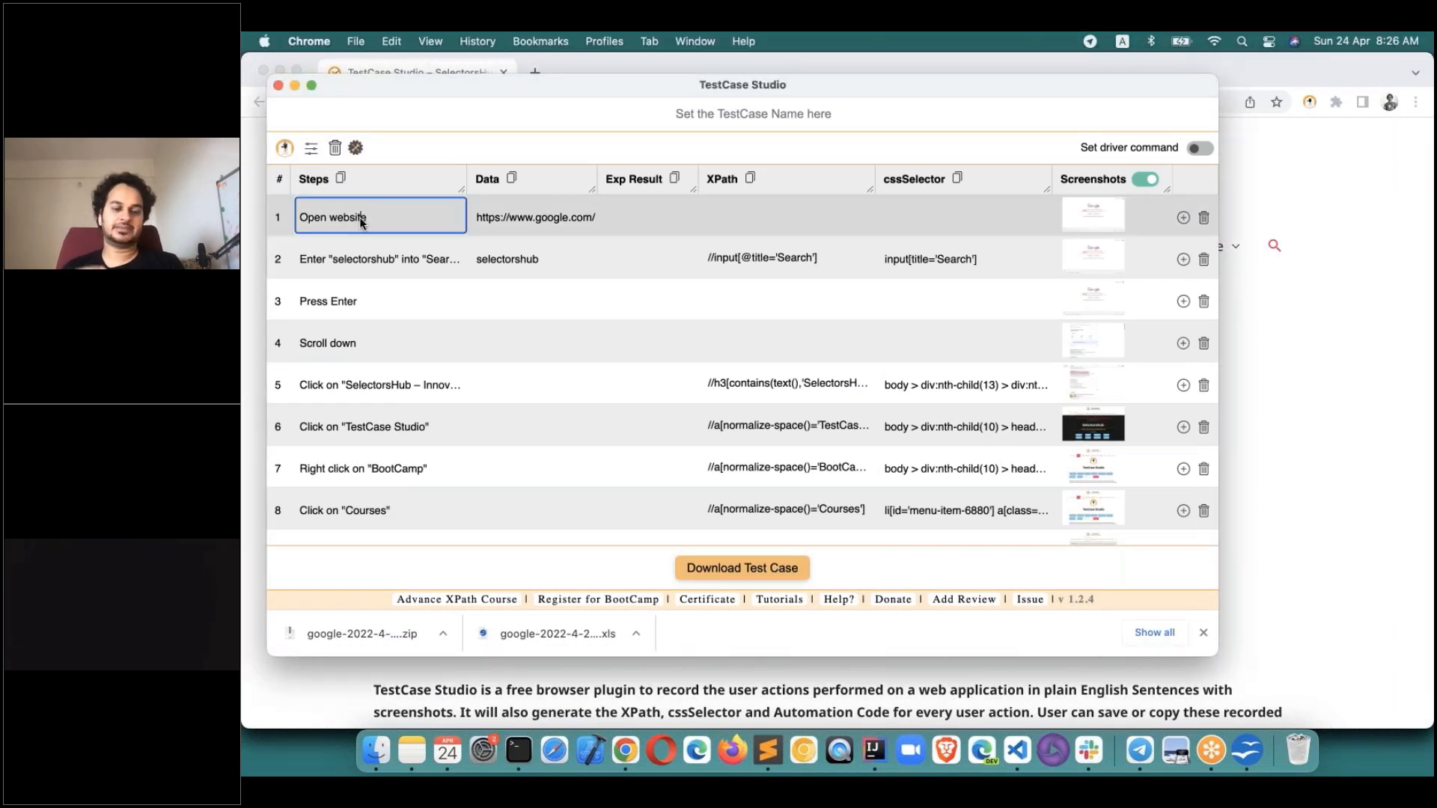
{"action": "left_click", "coordinate": [361, 259]}
{"action": "left_click", "coordinate": [356, 300]}
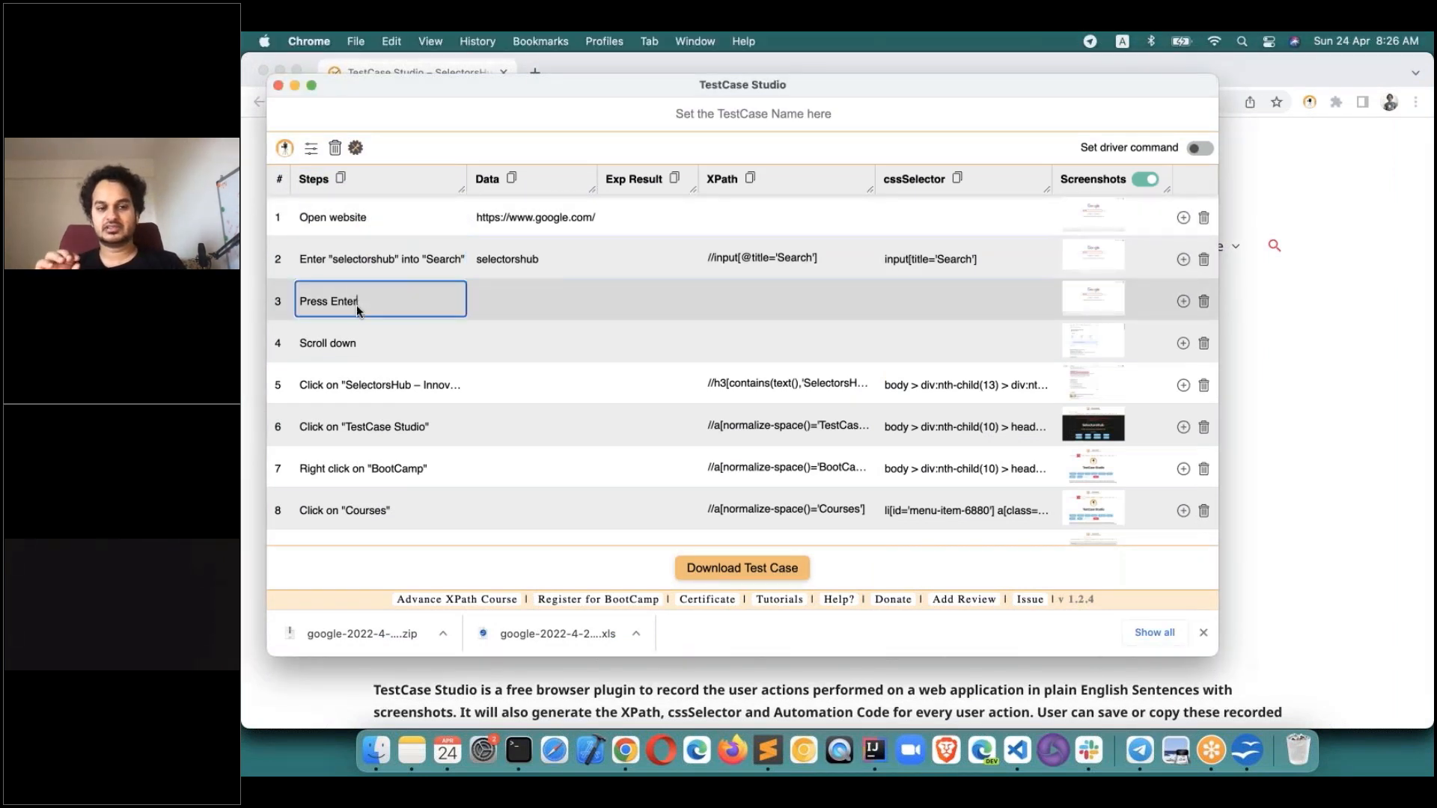
{"action": "left_click", "coordinate": [356, 352]}
{"action": "left_click", "coordinate": [356, 382]}
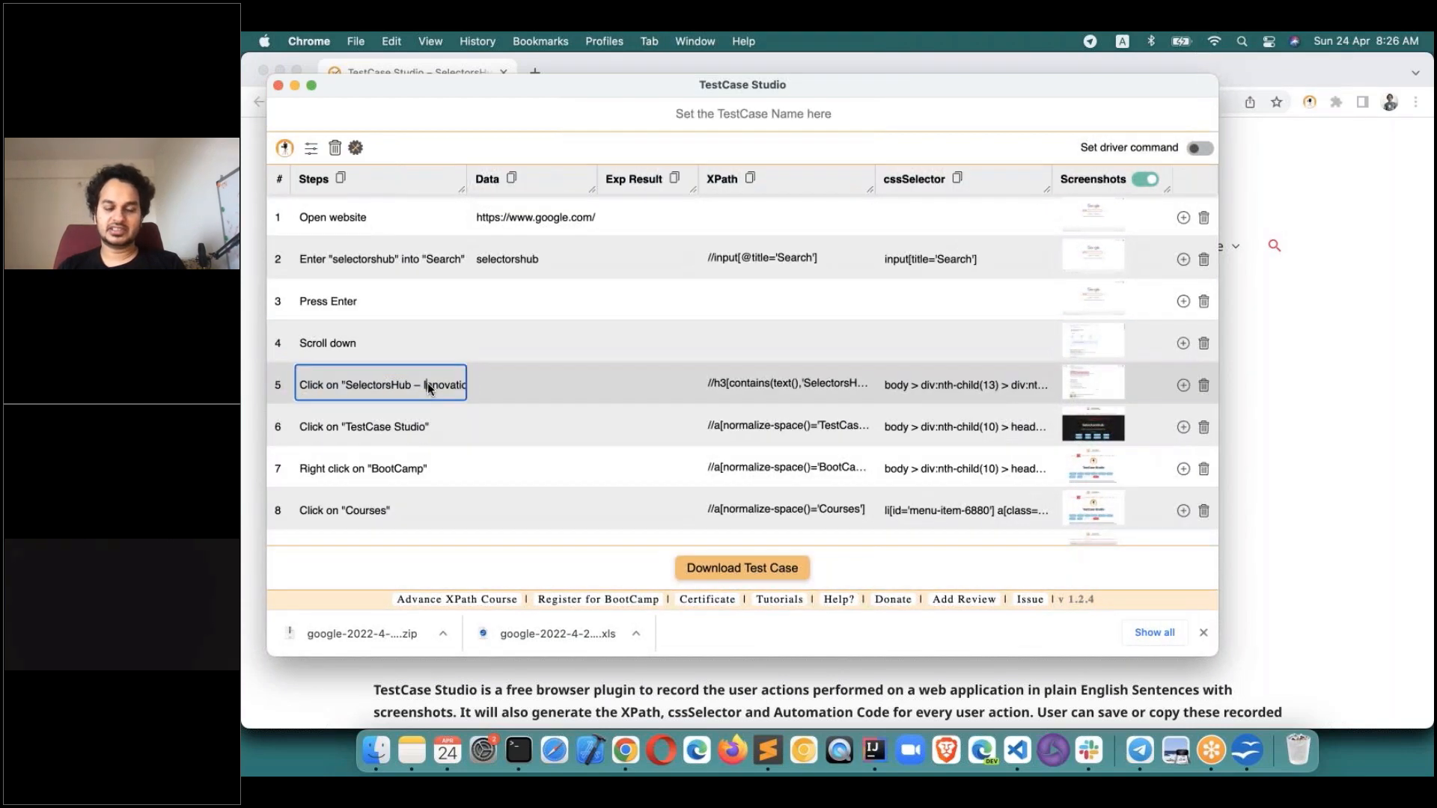
{"action": "left_click", "coordinate": [402, 343]}
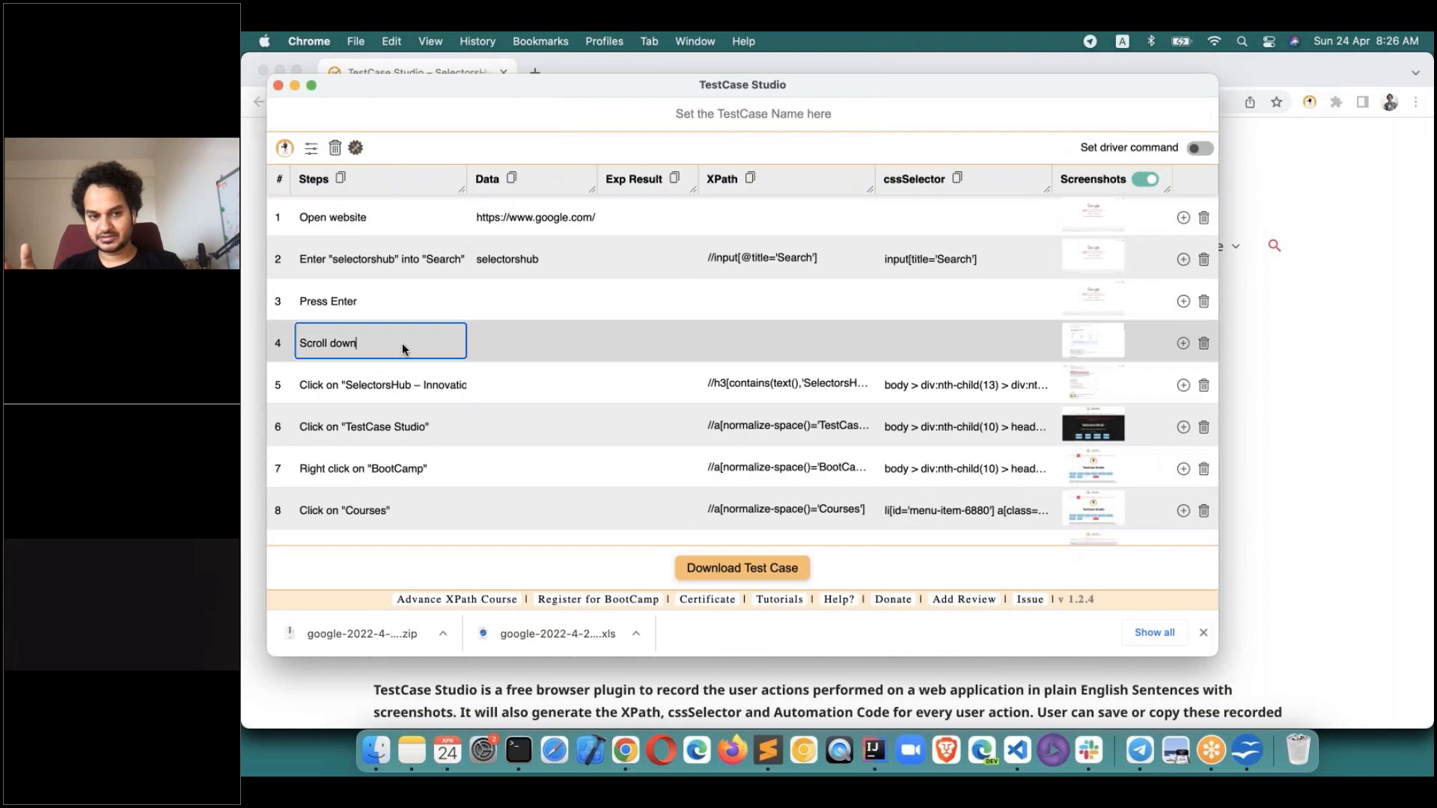
{"action": "left_click", "coordinate": [401, 304]}
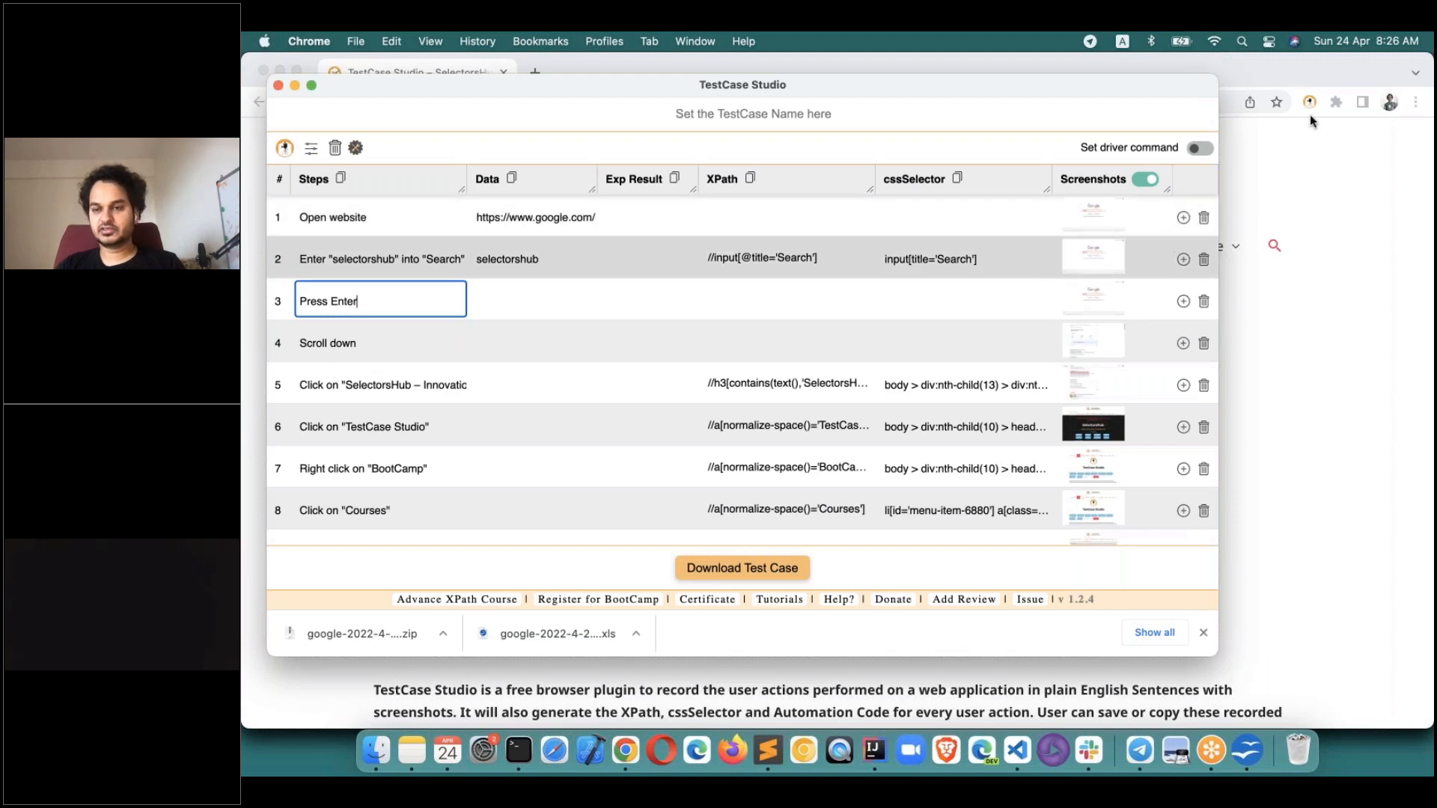
{"action": "left_click", "coordinate": [1363, 95]}
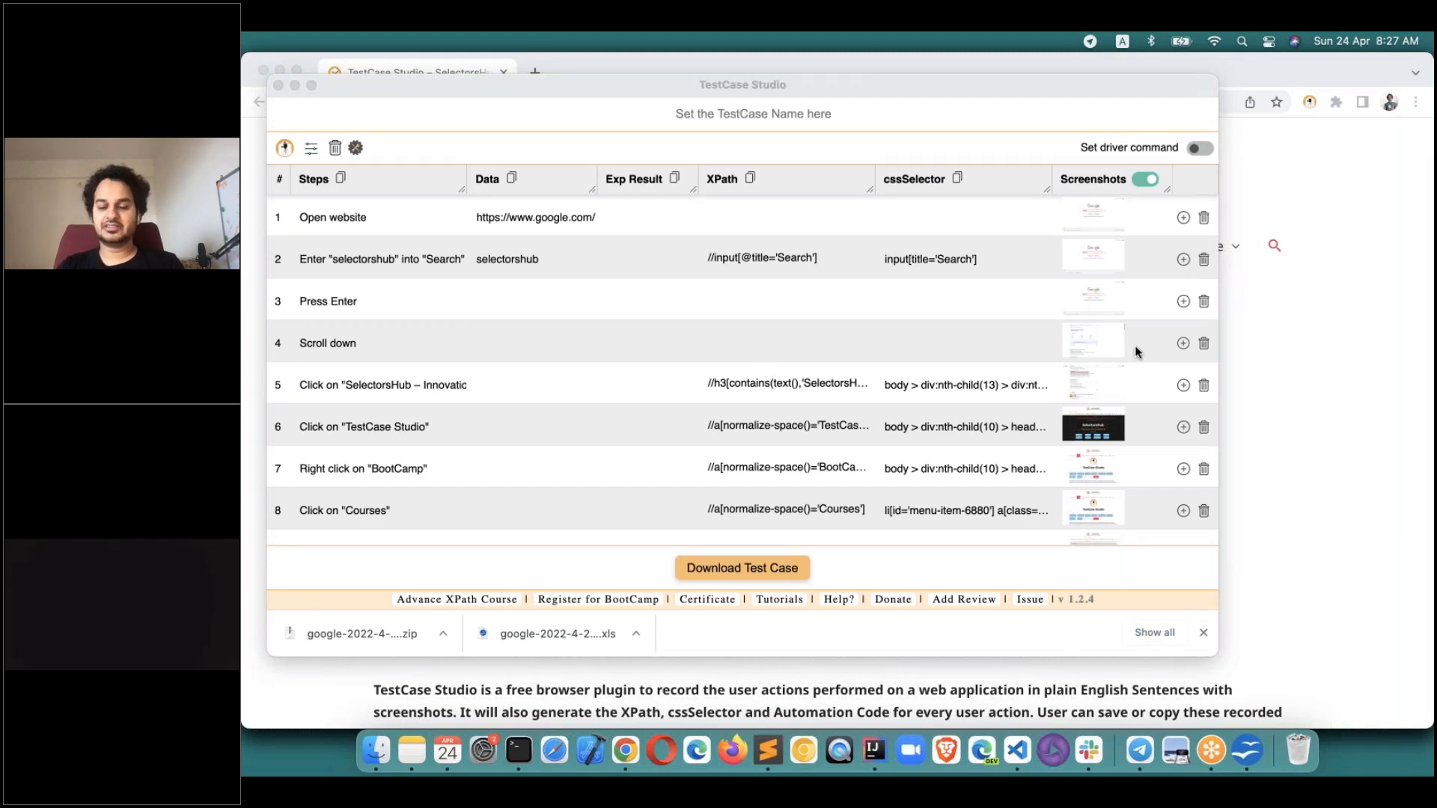
Delete the Scroll down step and add a manual step 5 reading 'wait for 5sec'.
{"action": "left_click", "coordinate": [1204, 345]}
{"action": "left_click", "coordinate": [1204, 343]}
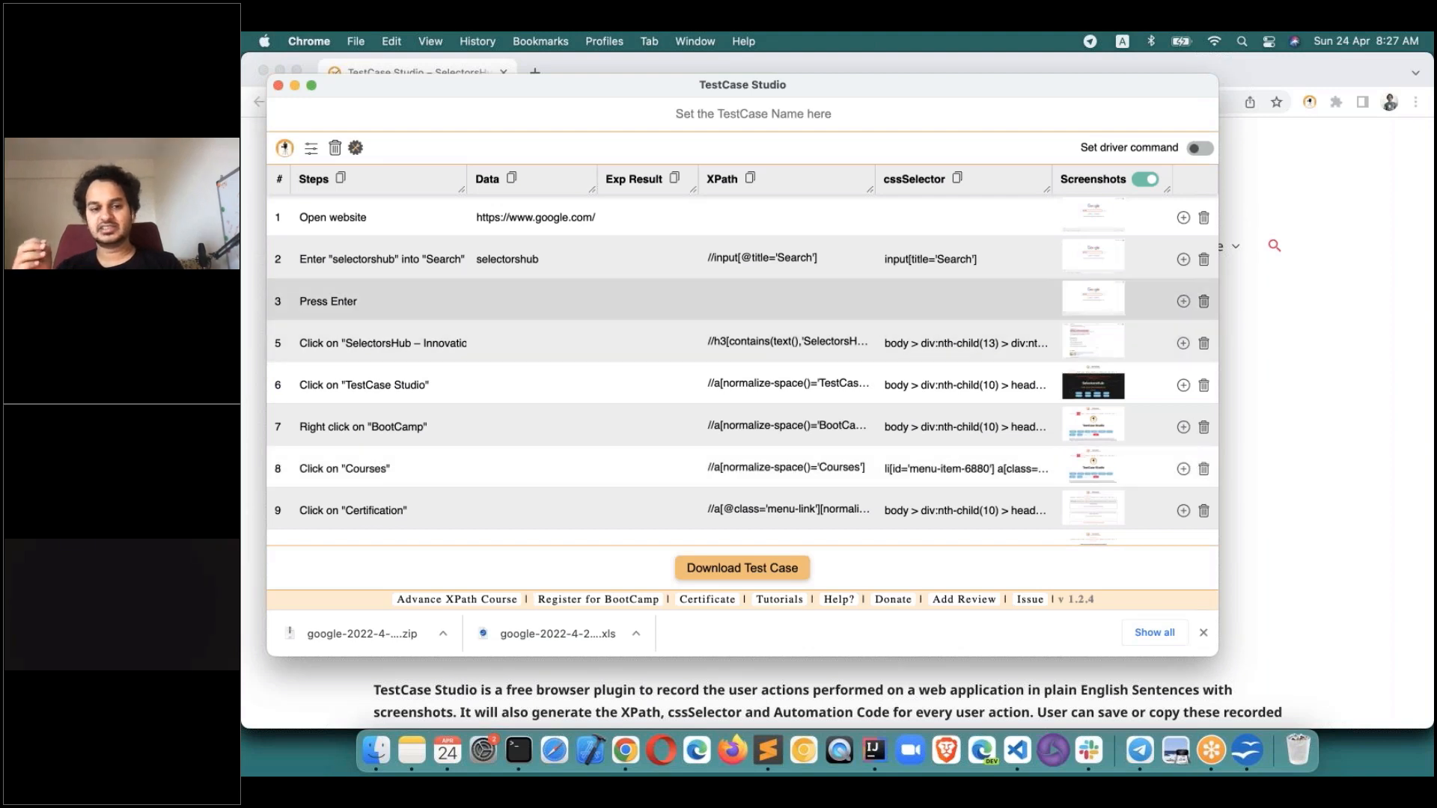
{"action": "left_click", "coordinate": [1183, 343]}
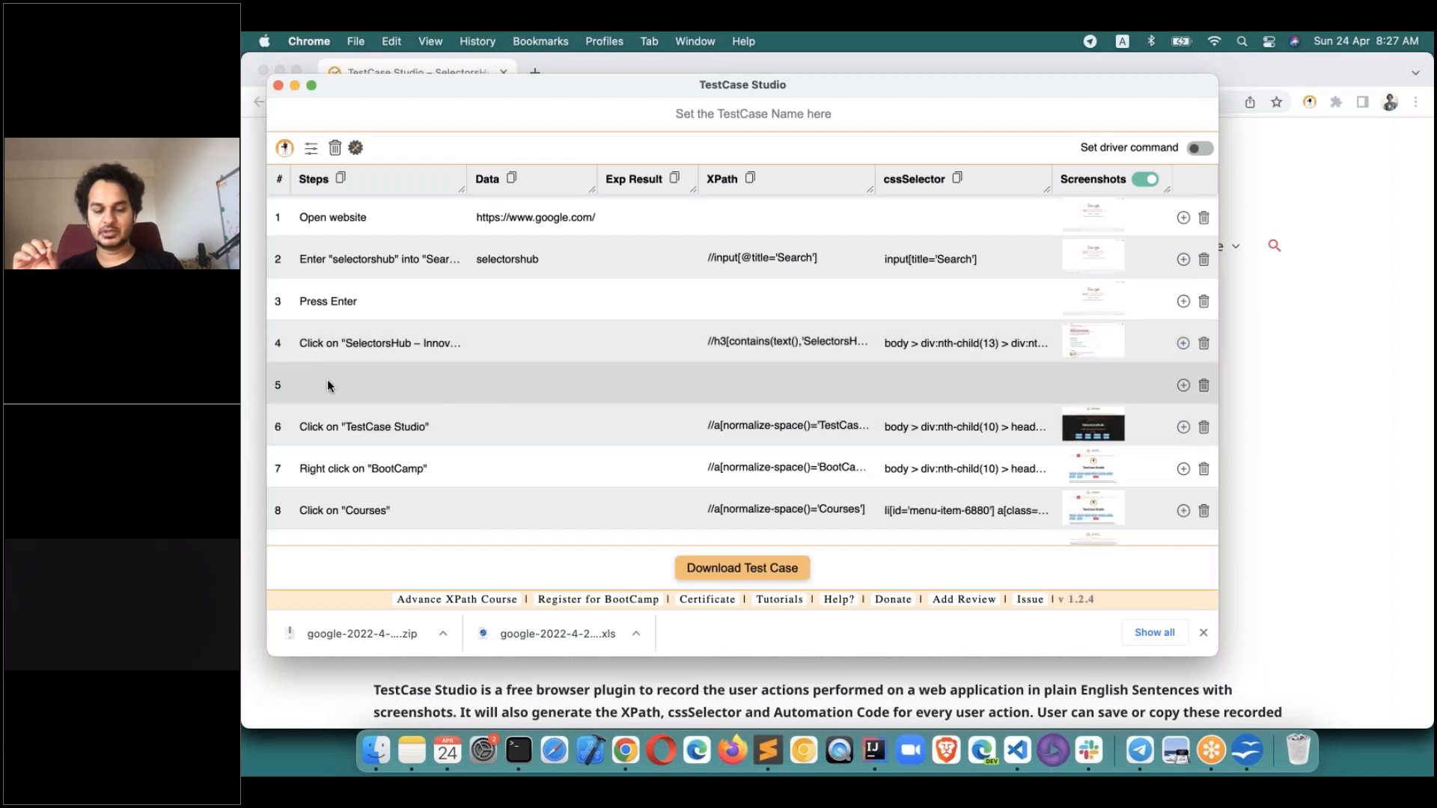
{"action": "left_click", "coordinate": [327, 385]}
{"action": "type", "text": "w"}
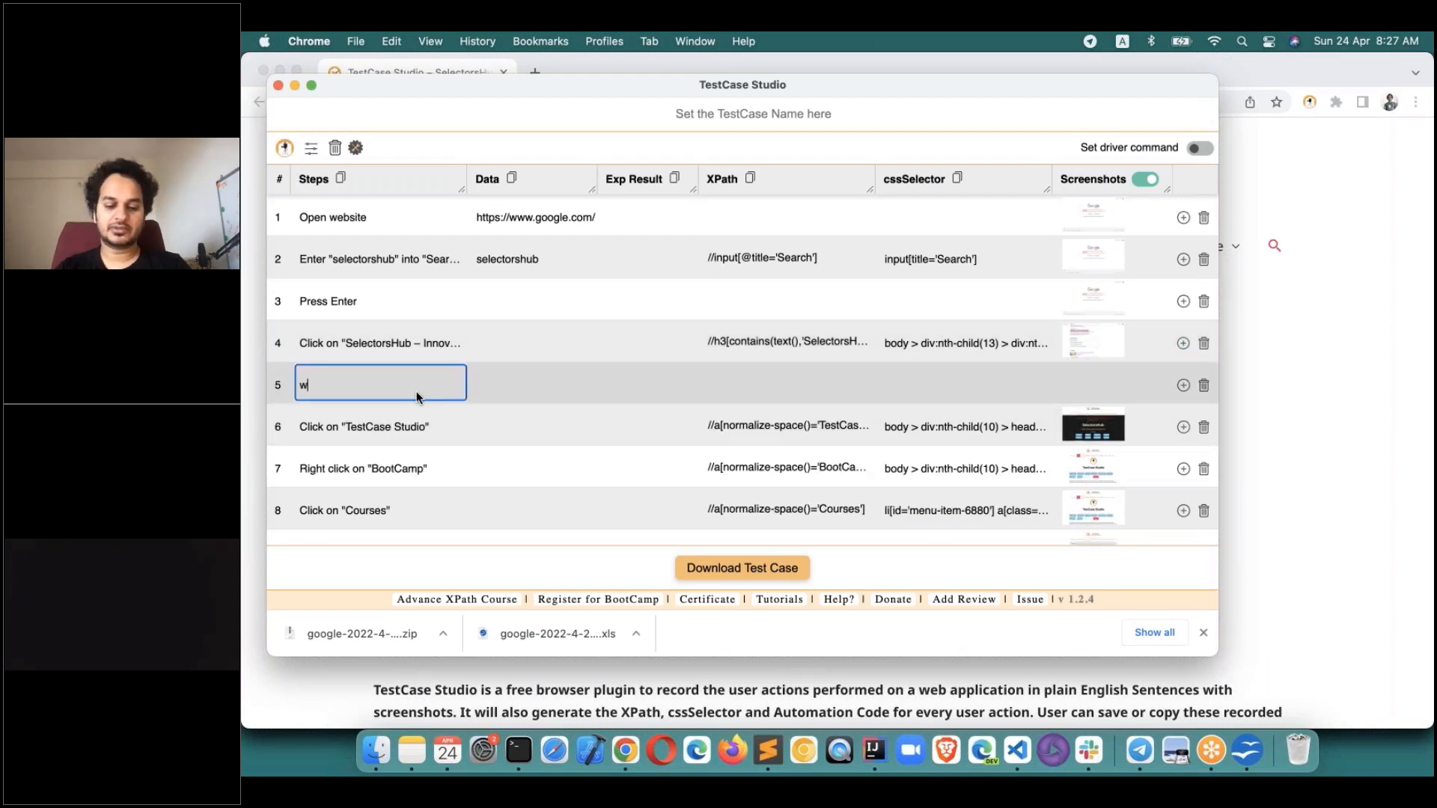
{"action": "type", "text": "ait for 5sec"}
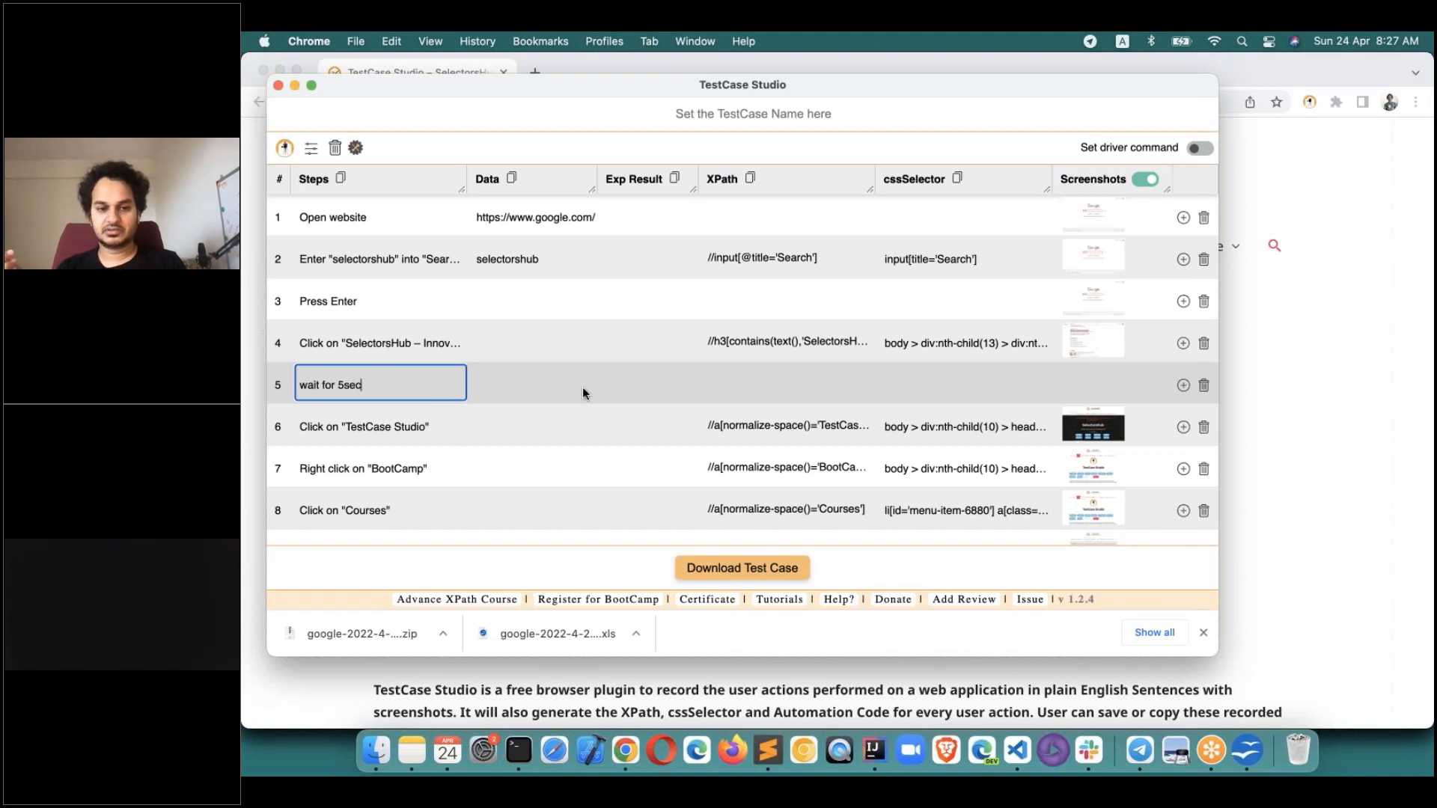
{"action": "left_click", "coordinate": [1184, 432]}
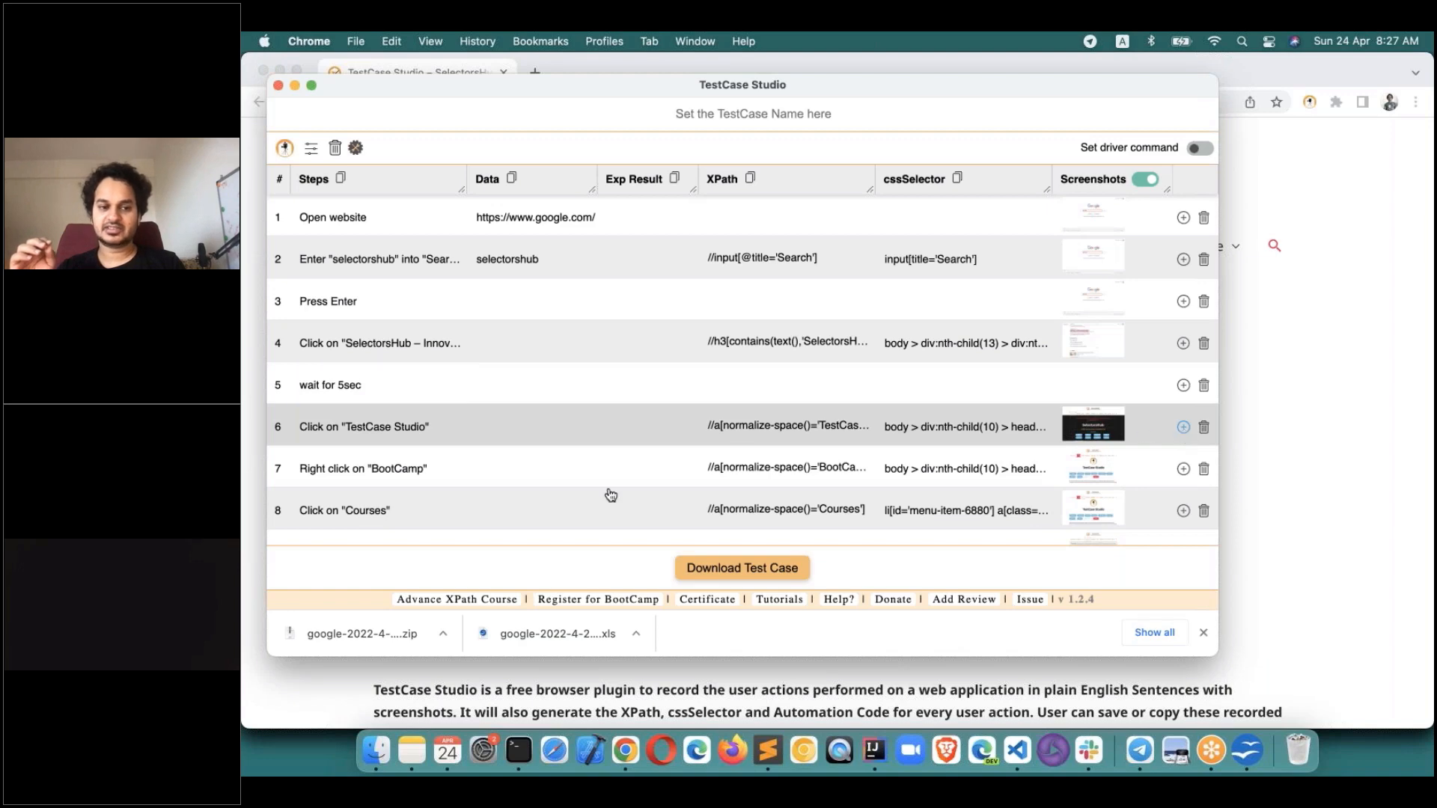
Write 'verify title' as new step 7 after Click on "TestCase Studio" and start editing step 8's expected result.
{"action": "scroll", "coordinate": [352, 357], "scroll_direction": "down", "scroll_amount": 2}
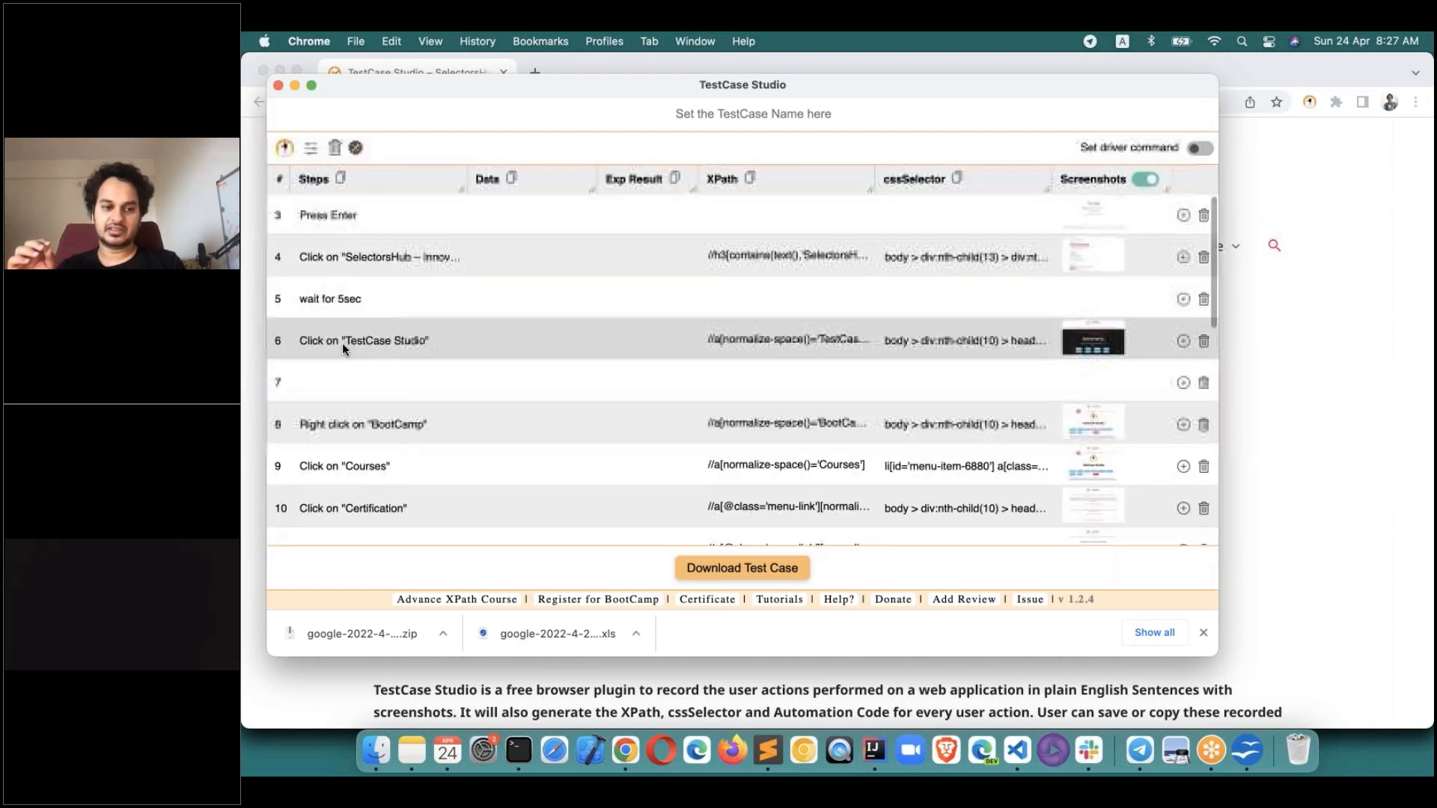
{"action": "left_click", "coordinate": [360, 383]}
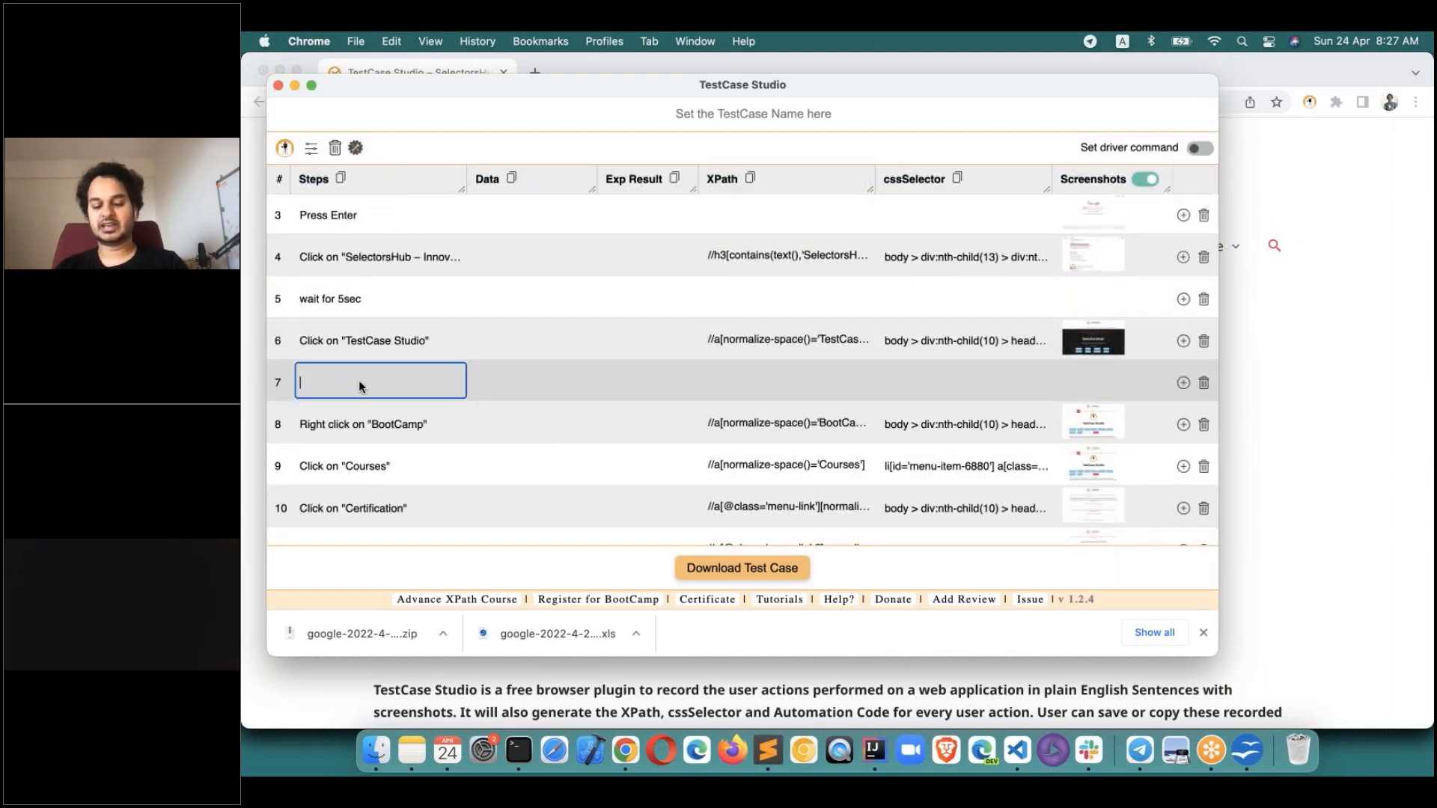
{"action": "type", "text": "verify title"}
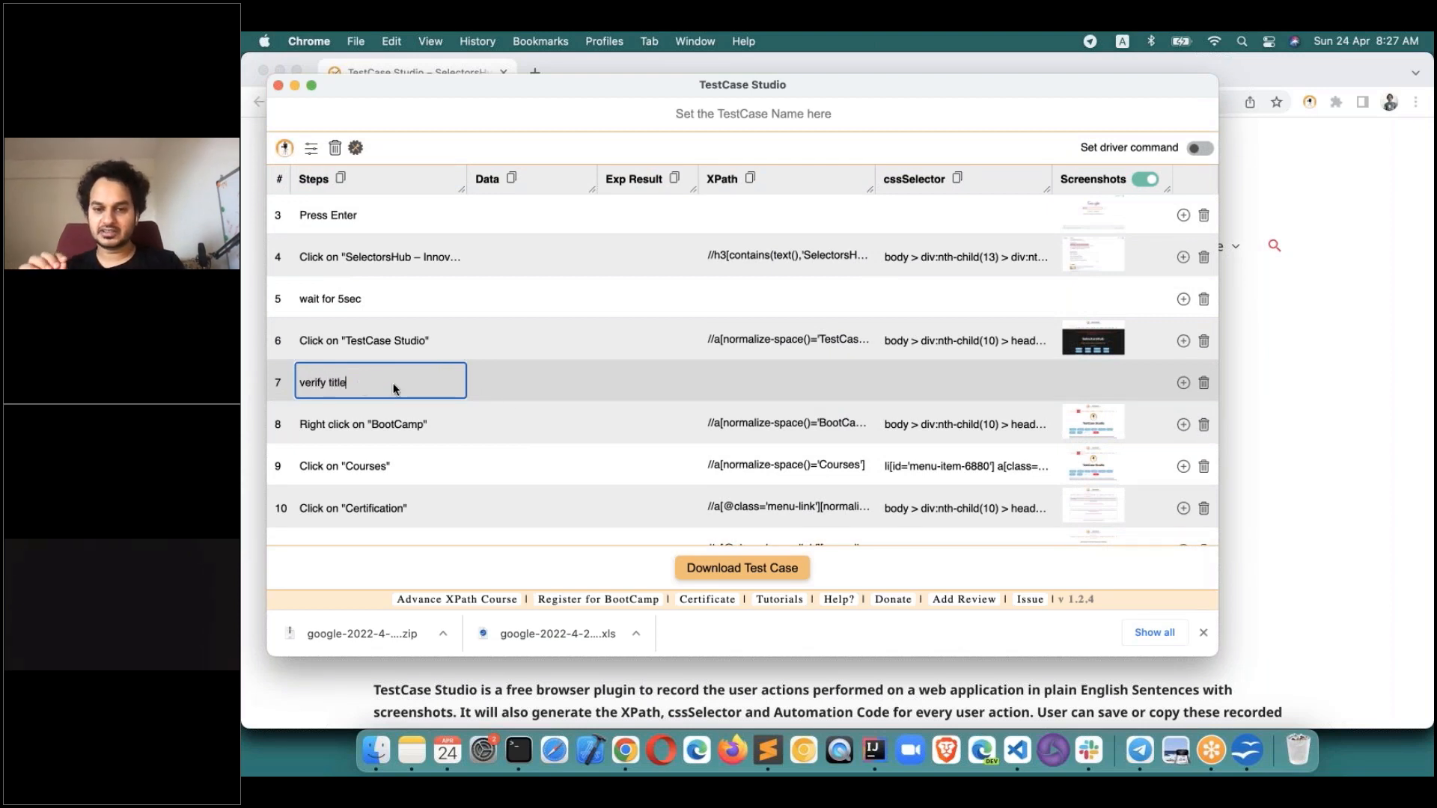
{"action": "left_click", "coordinate": [649, 408]}
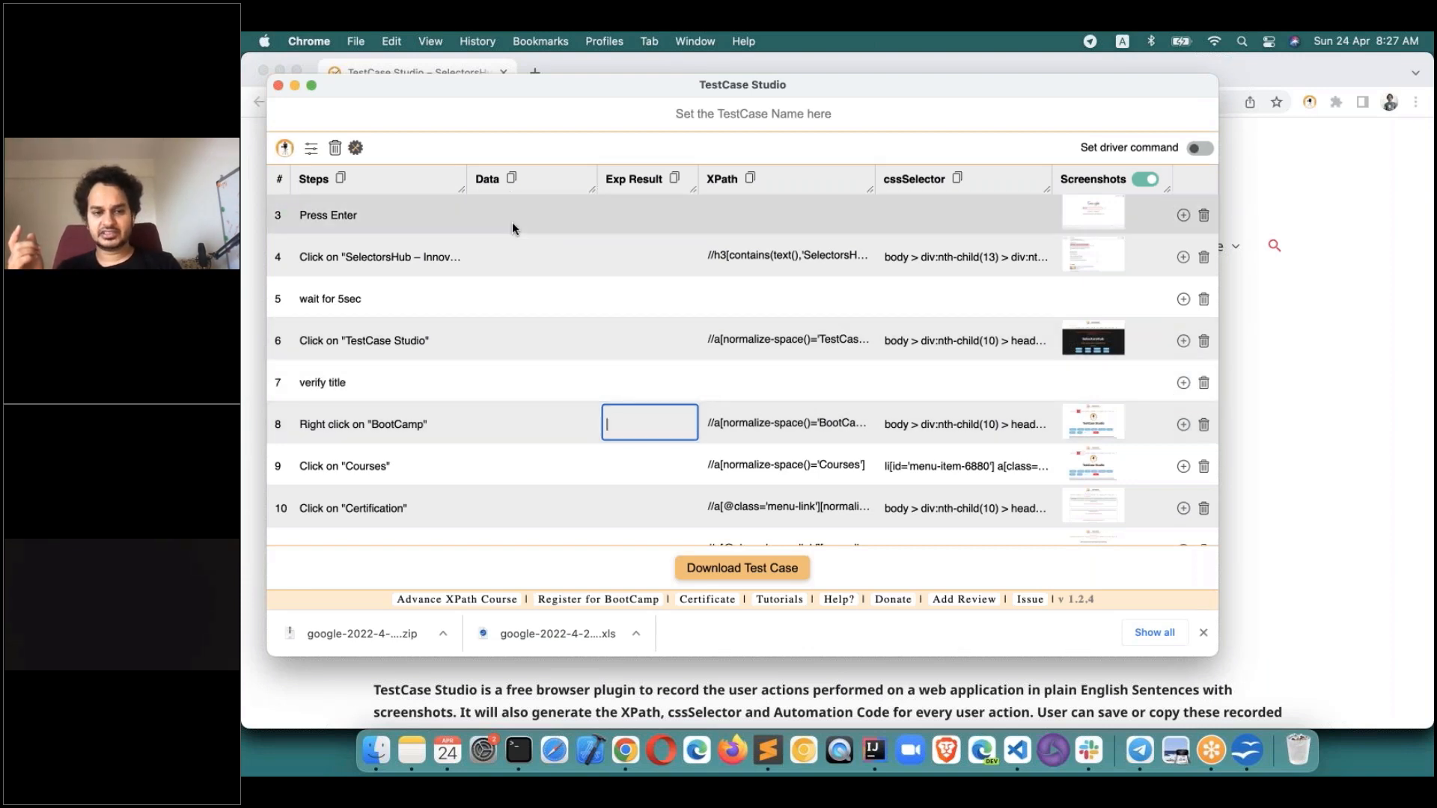
{"action": "scroll", "coordinate": [512, 224], "scroll_direction": "up", "scroll_amount": 2}
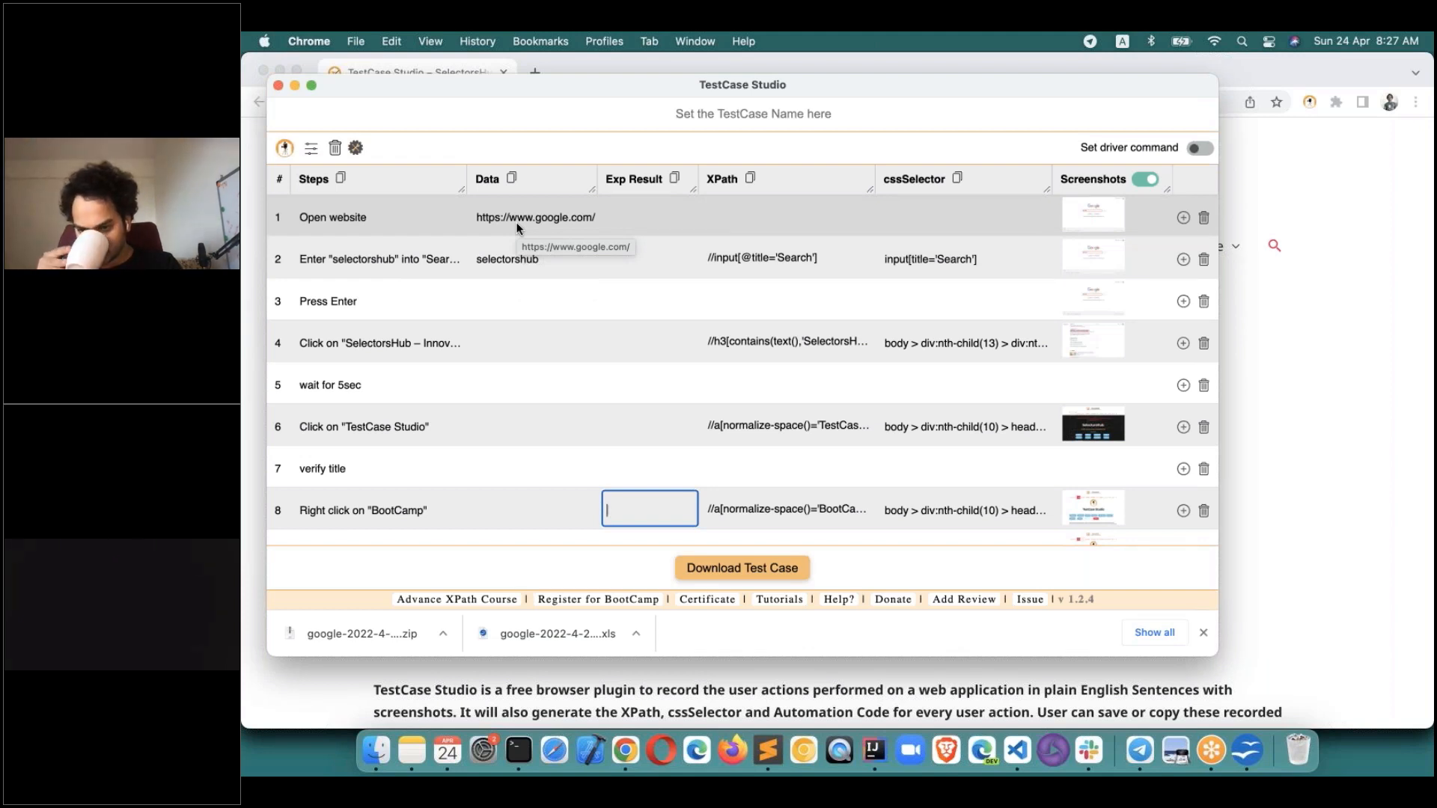
{"action": "left_click", "coordinate": [625, 200]}
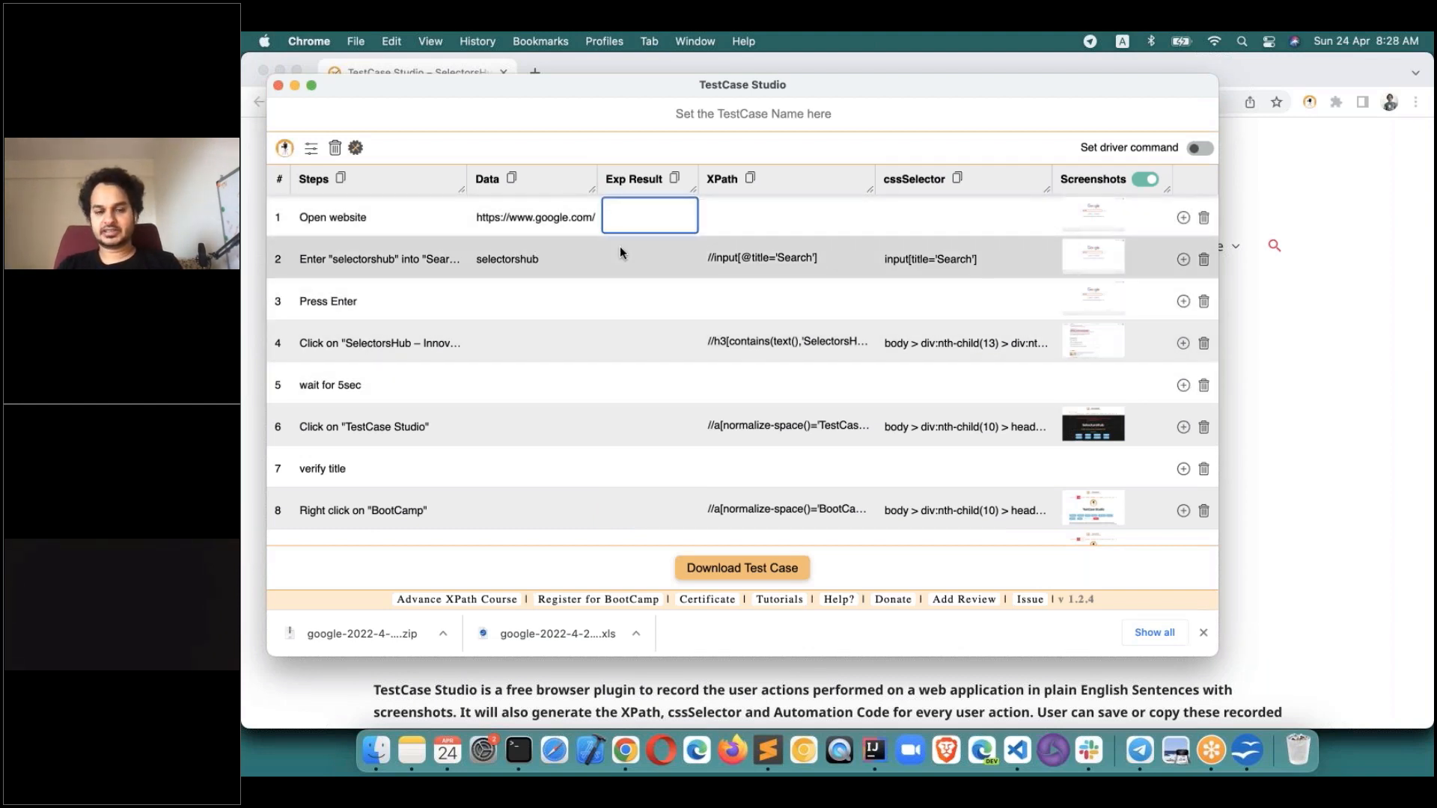
{"action": "left_click", "coordinate": [612, 373]}
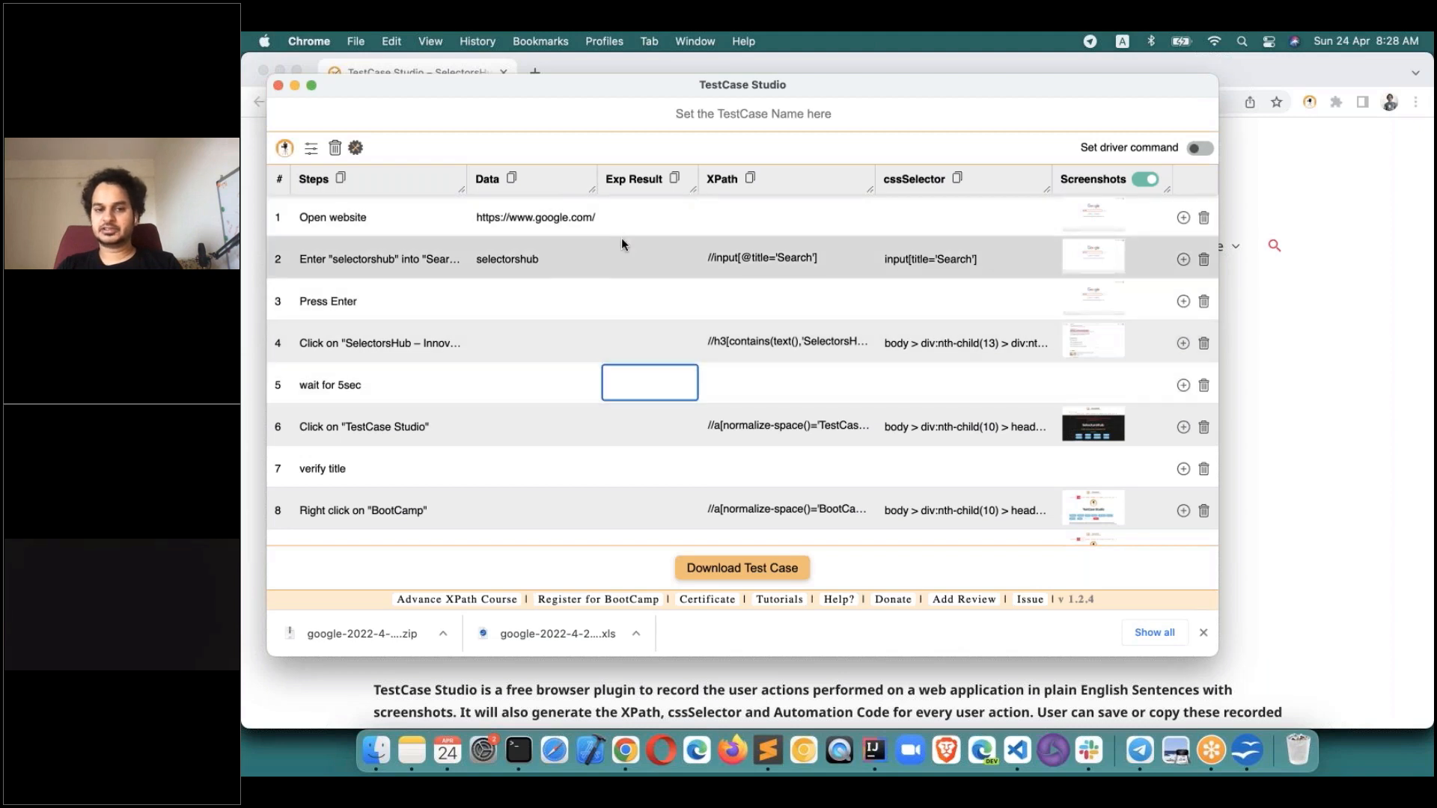
{"action": "left_click", "coordinate": [624, 259]}
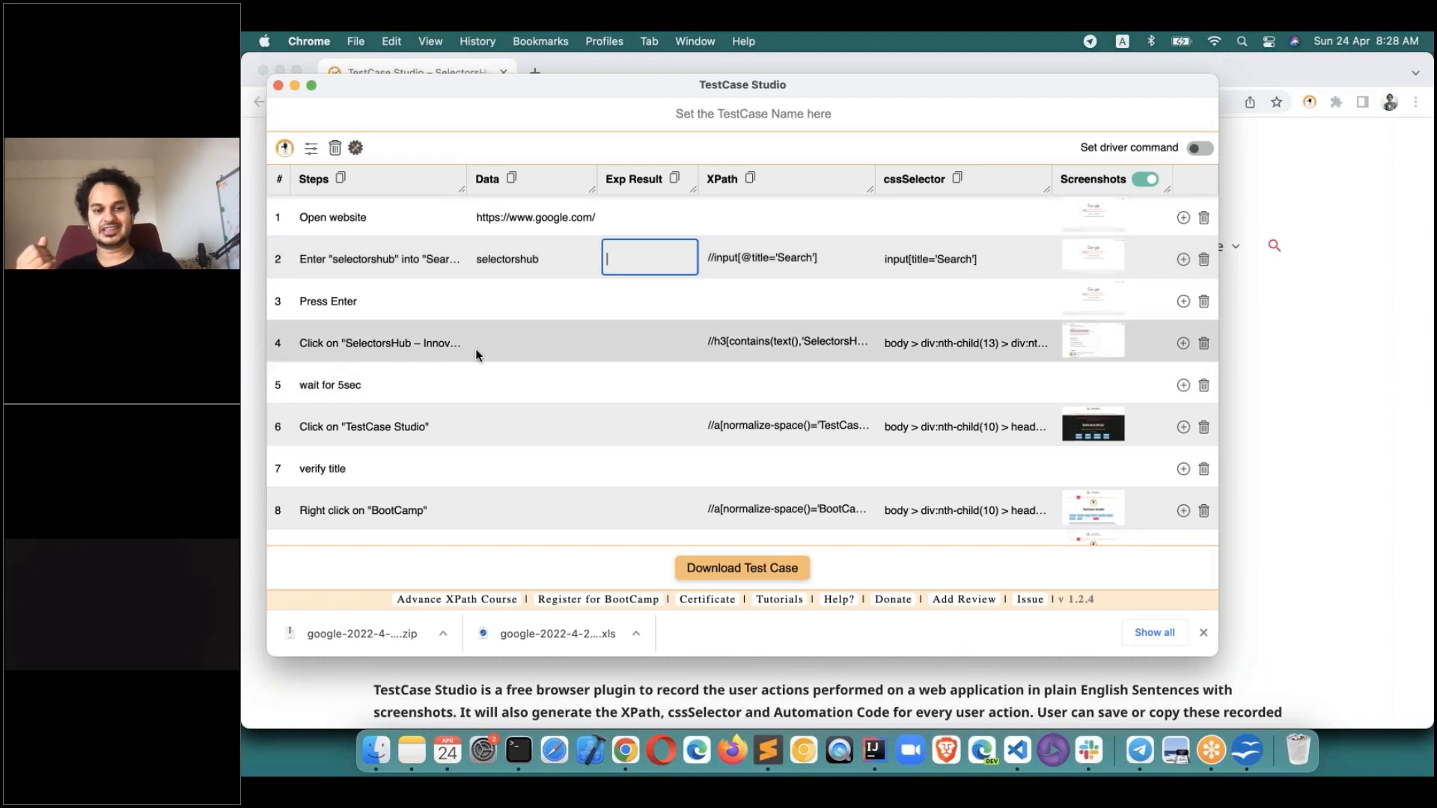
{"action": "left_click", "coordinate": [649, 334]}
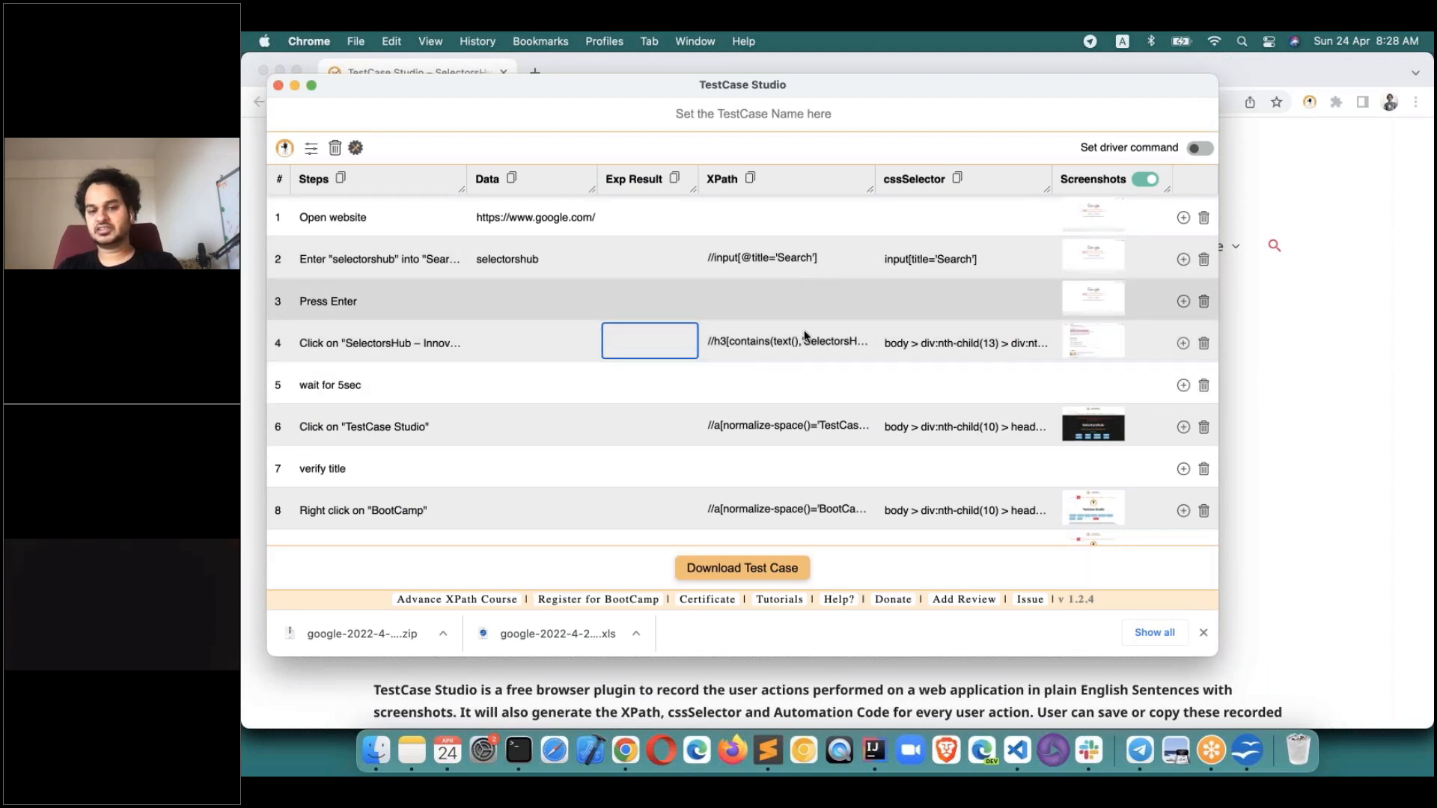
{"action": "scroll", "coordinate": [810, 464], "scroll_direction": "down", "scroll_amount": 2}
{"action": "scroll", "coordinate": [811, 462], "scroll_direction": "down", "scroll_amount": 2}
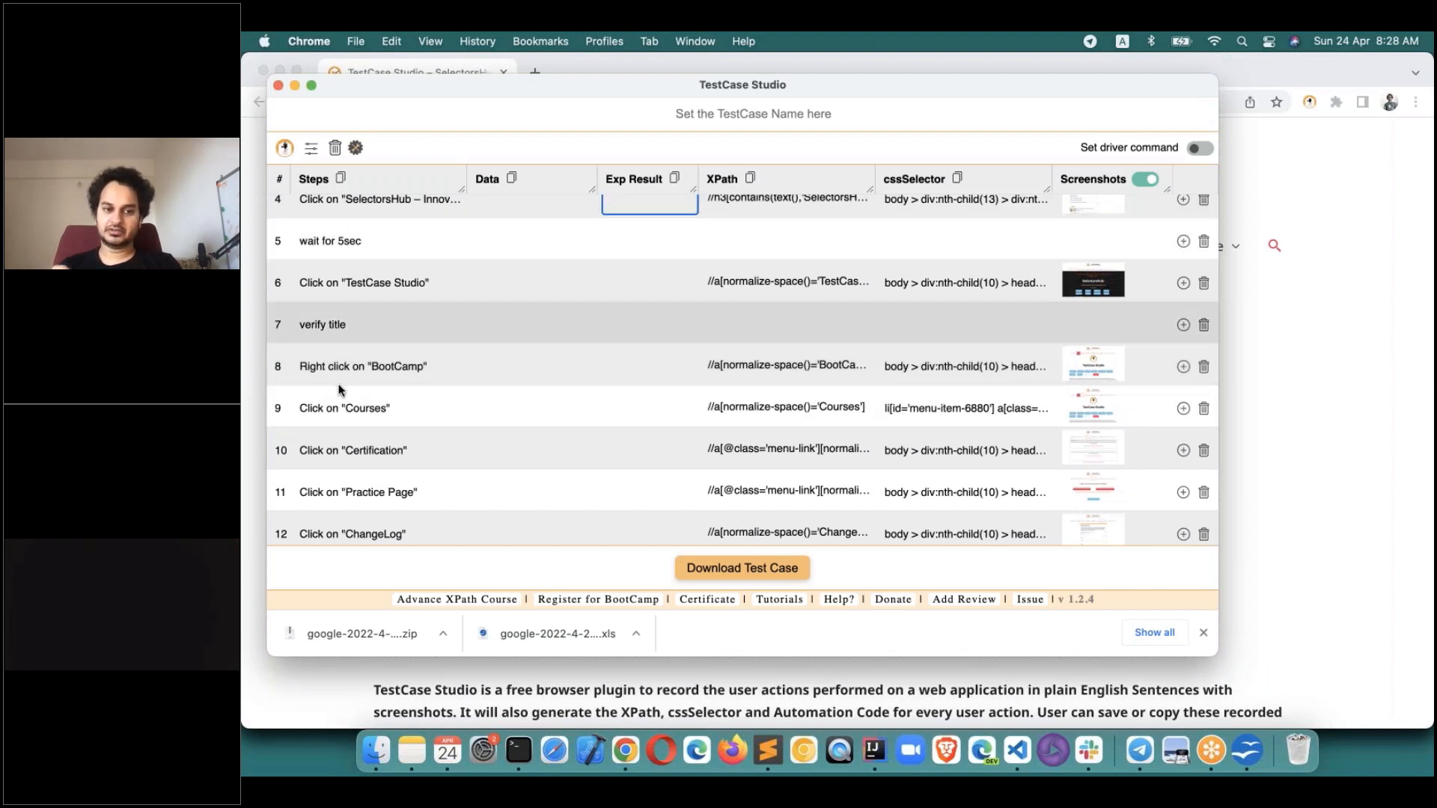
{"action": "scroll", "coordinate": [339, 389], "scroll_direction": "up", "scroll_amount": 3}
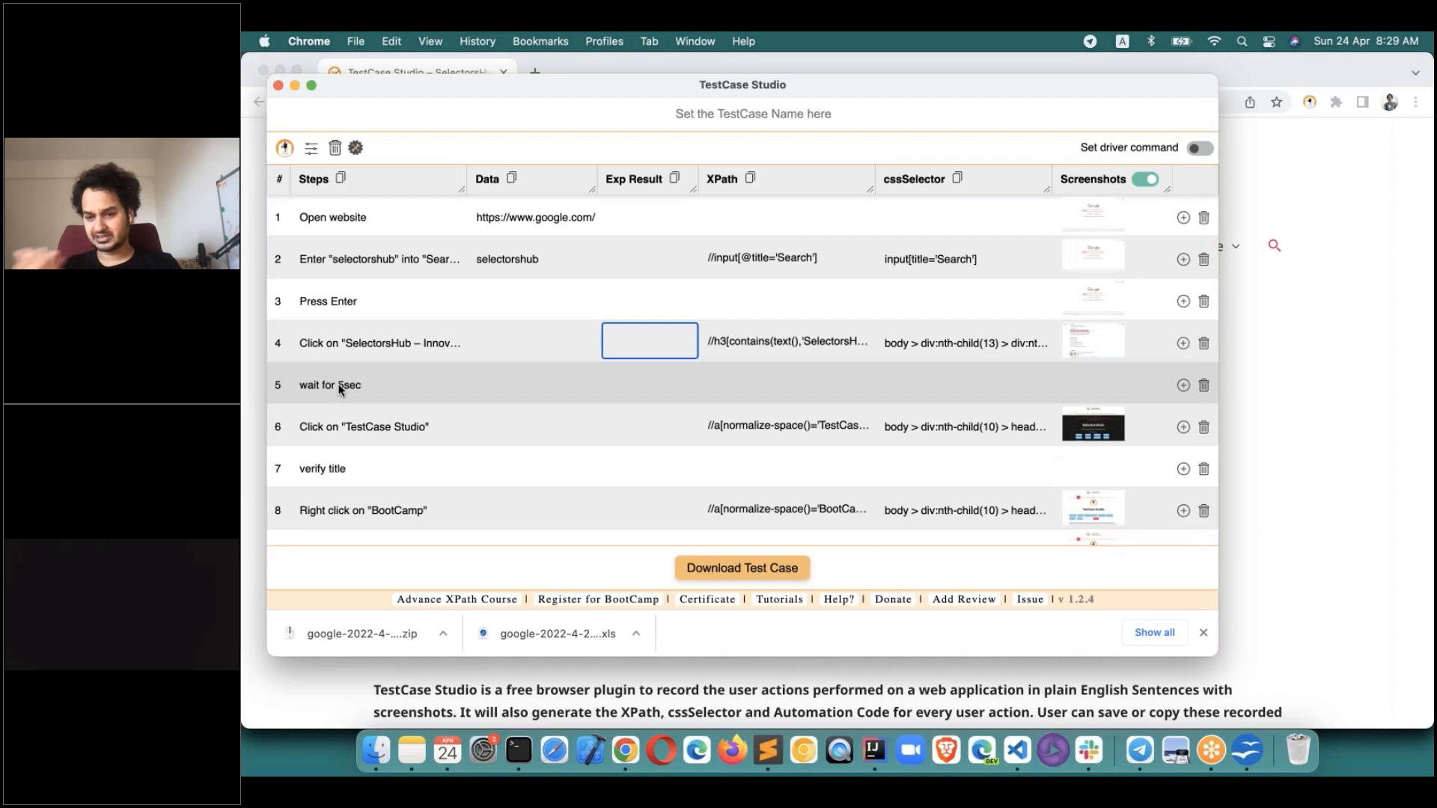
{"action": "scroll", "coordinate": [341, 389], "scroll_direction": "down", "scroll_amount": 1}
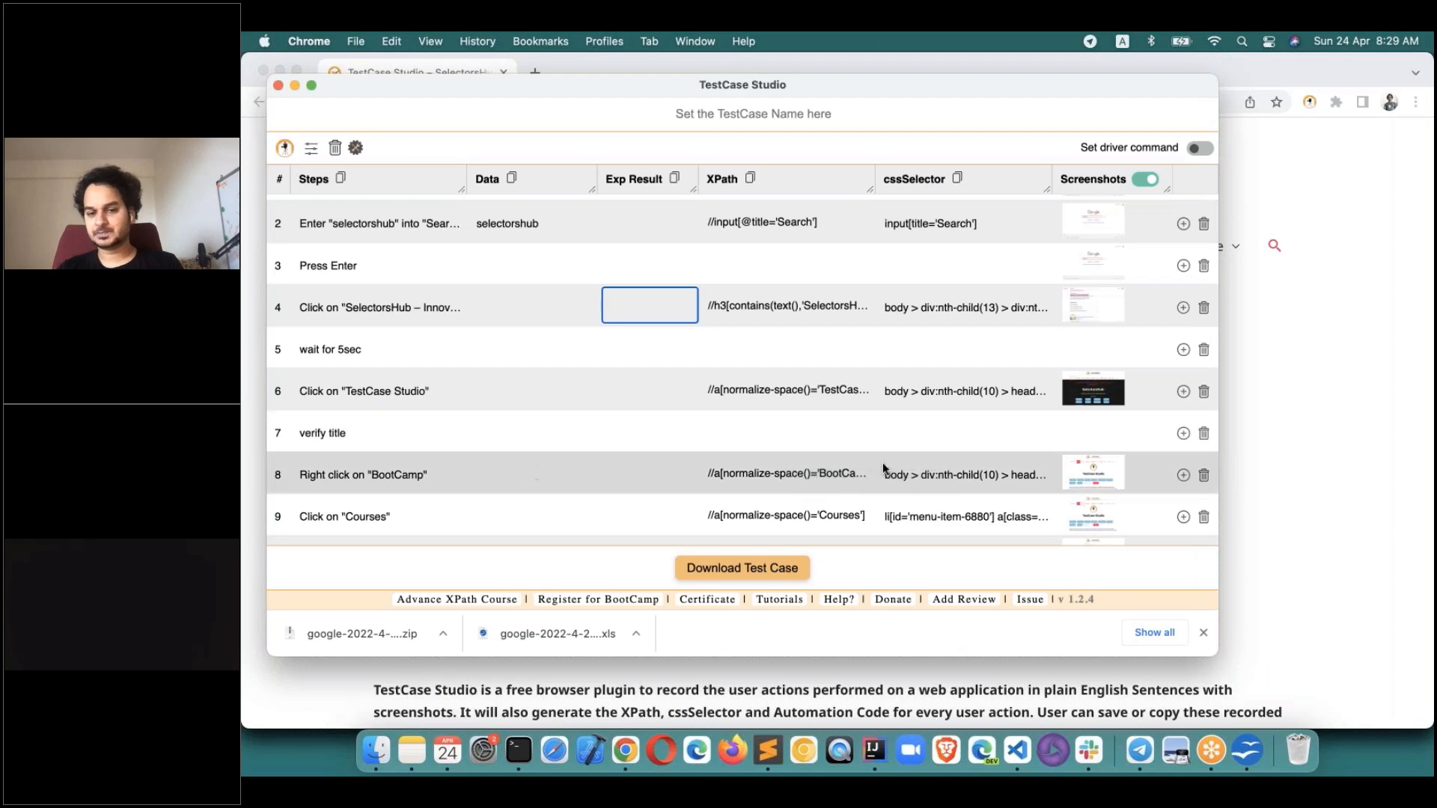
{"action": "left_click", "coordinate": [751, 184]}
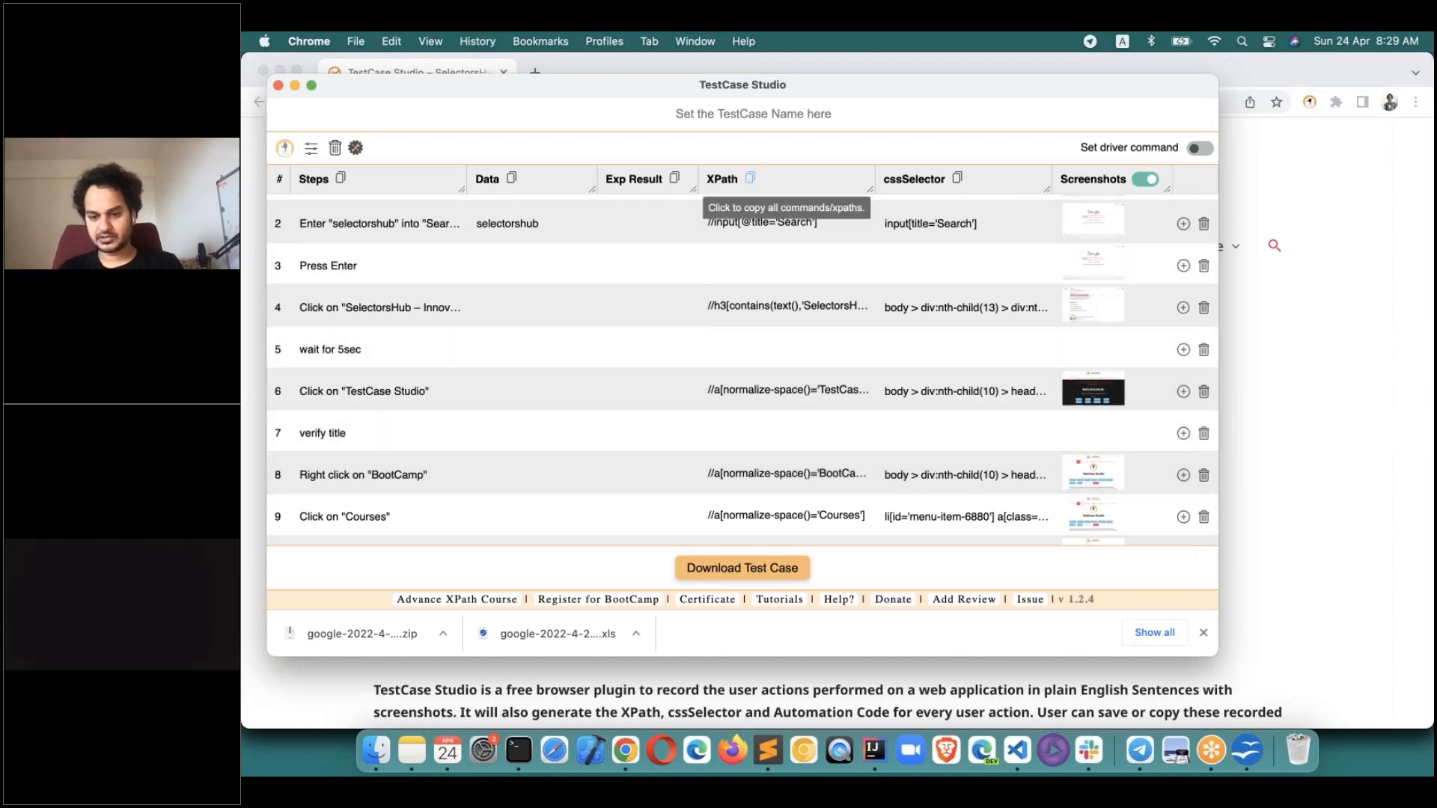
{"action": "left_click", "coordinate": [1258, 739]}
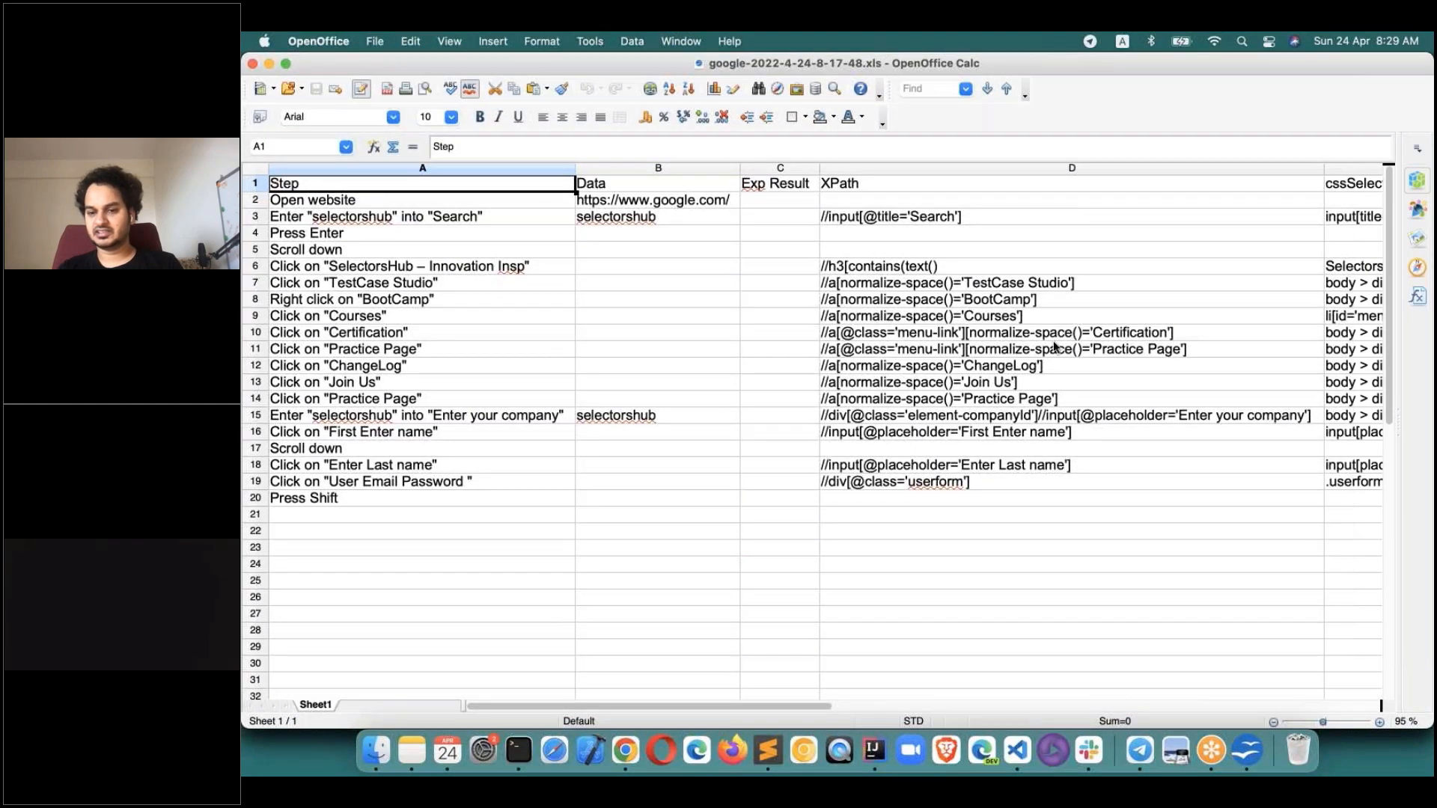
{"action": "key", "text": "super+Tab"}
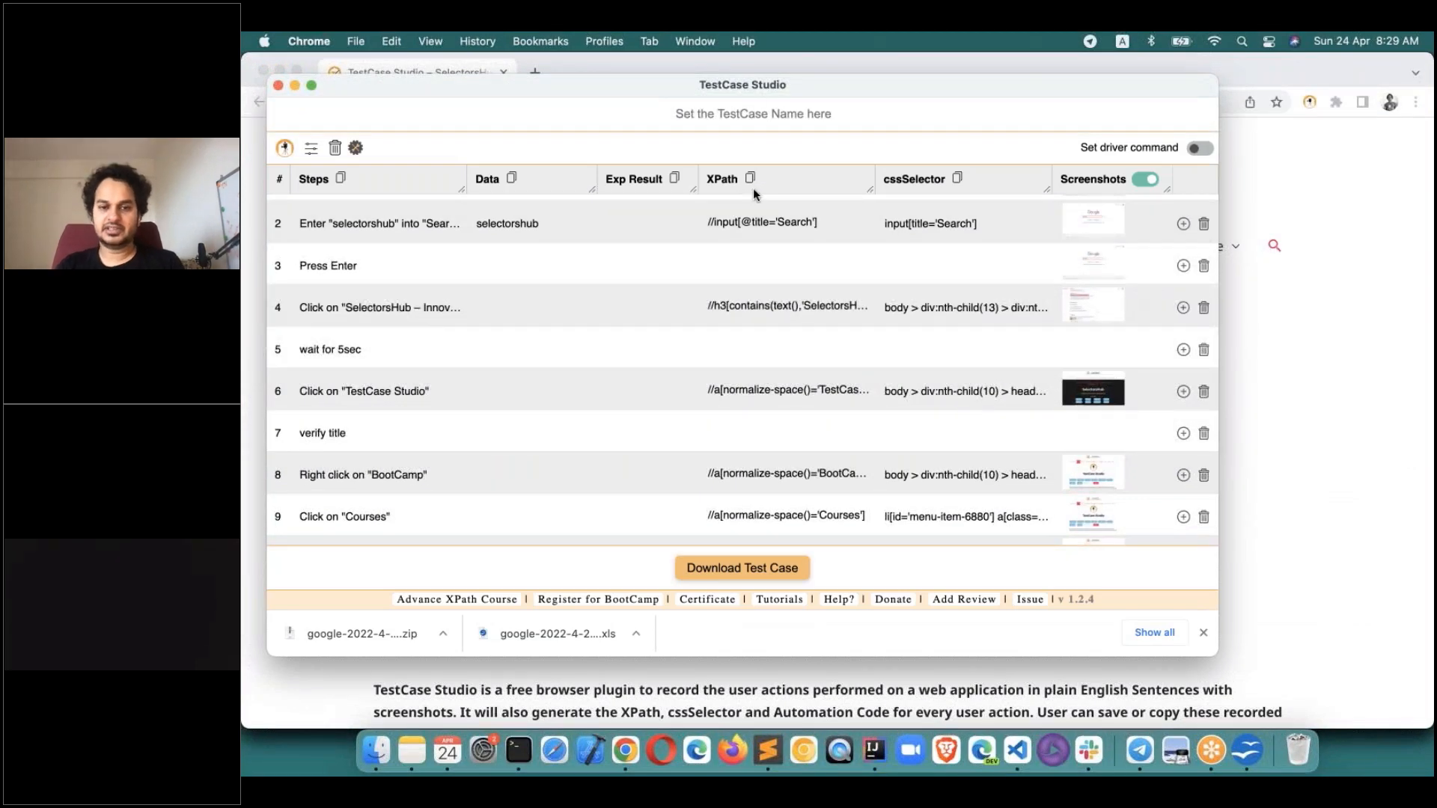
{"action": "left_click", "coordinate": [876, 753]}
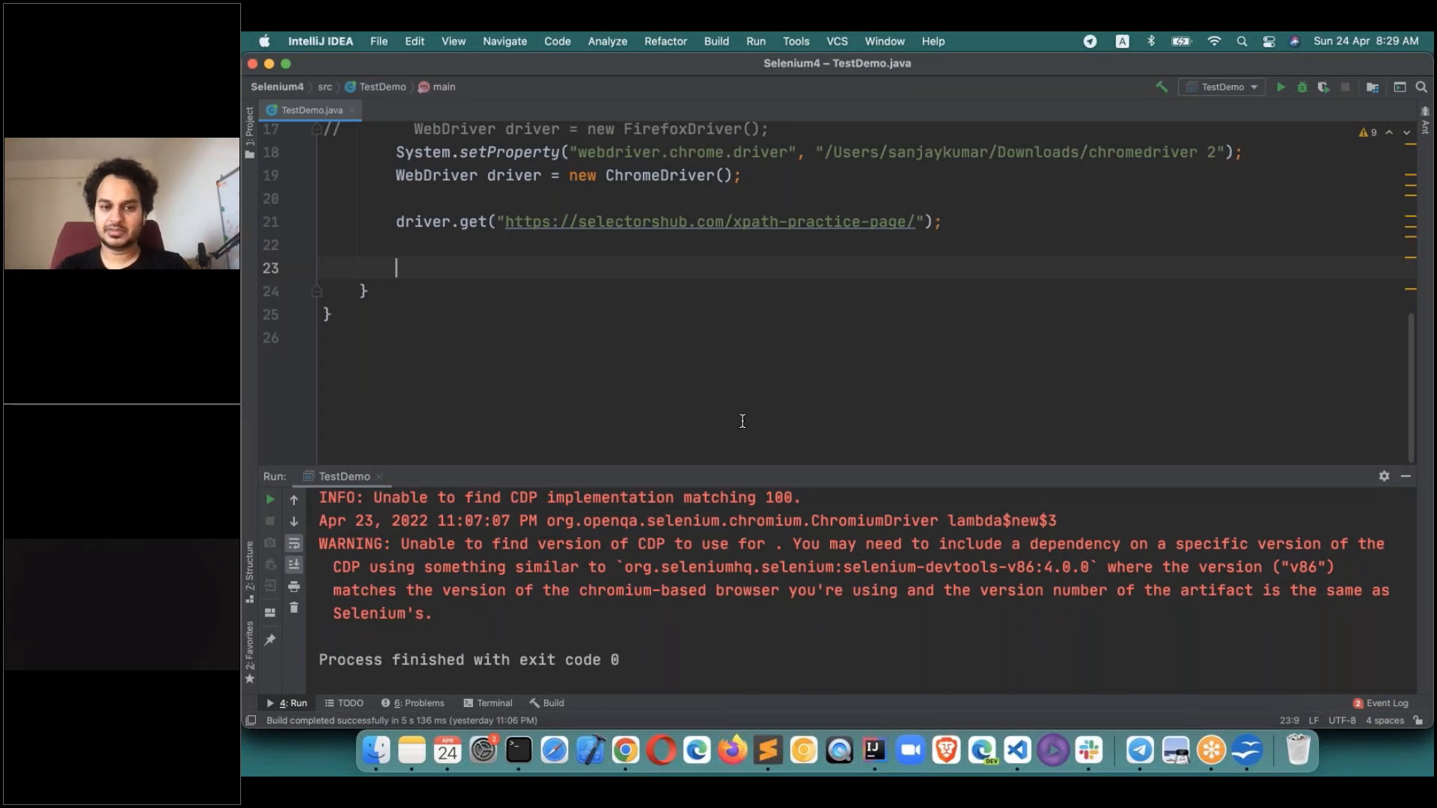
Paste the copied XPaths into TestDemo.java and start a driver.findElement() call on line 23.
{"action": "key", "text": "super+v"}
{"action": "scroll", "coordinate": [621, 272], "scroll_direction": "up", "scroll_amount": 8}
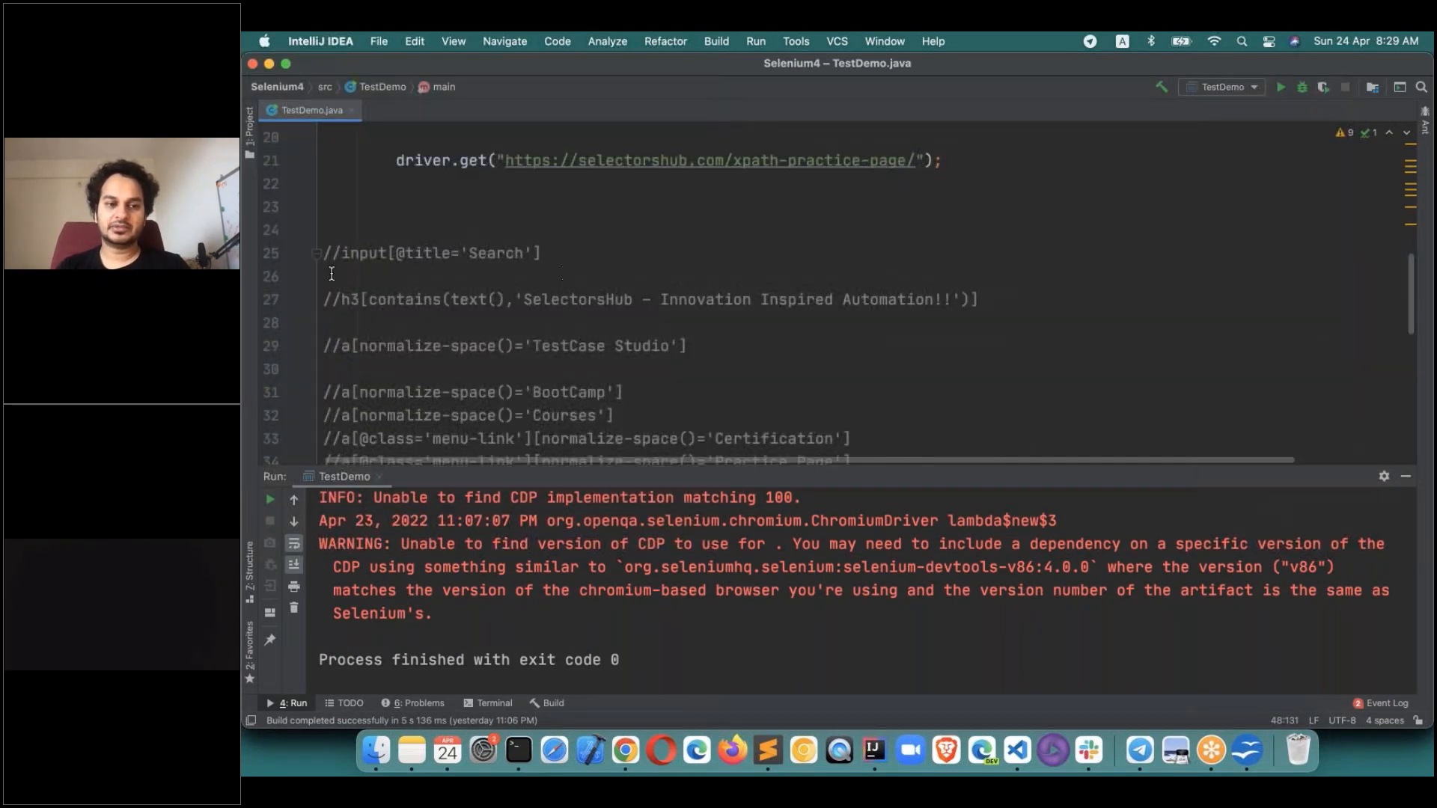
{"action": "left_click", "coordinate": [417, 206]}
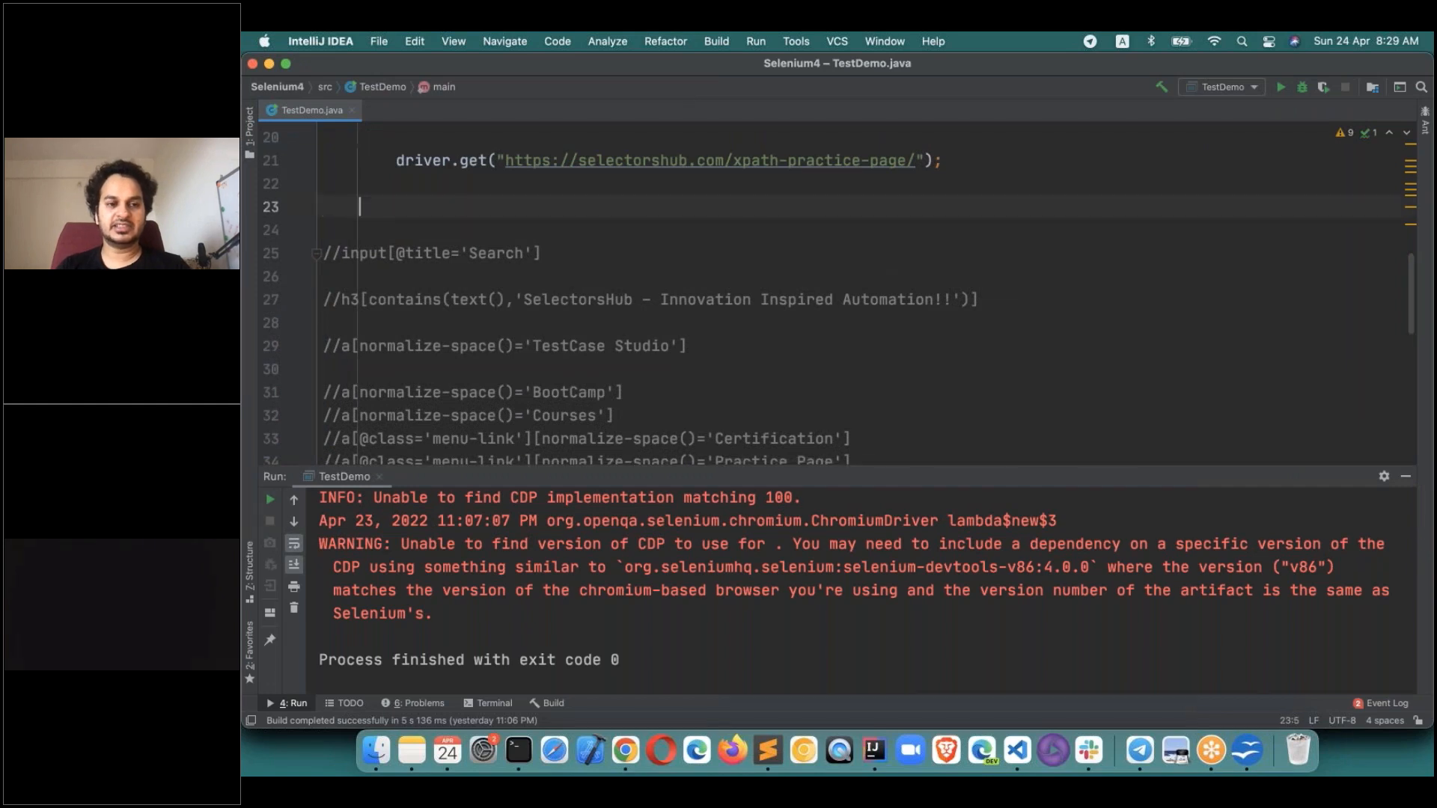
{"action": "type", "text": "driver.fin"}
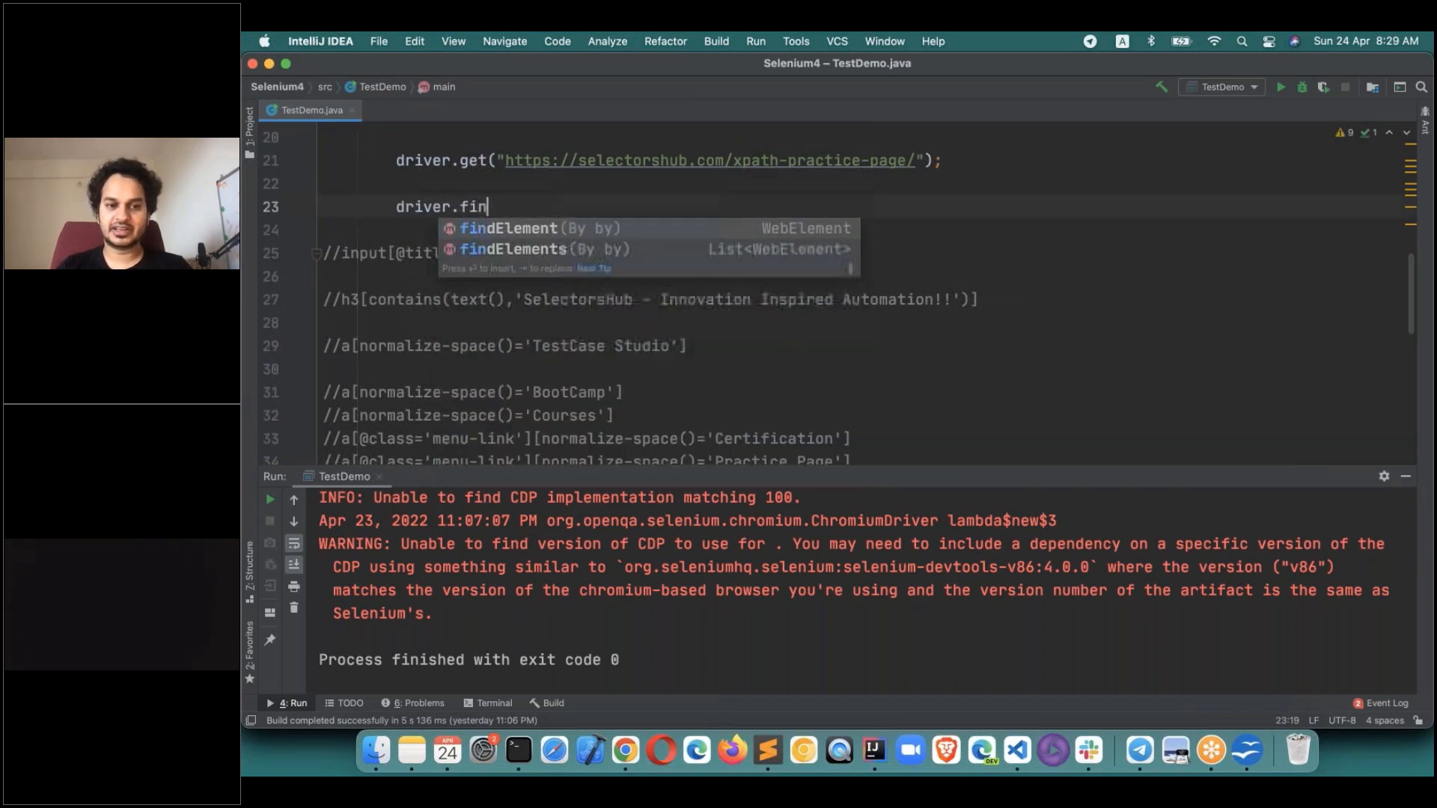
{"action": "key", "text": "Return"}
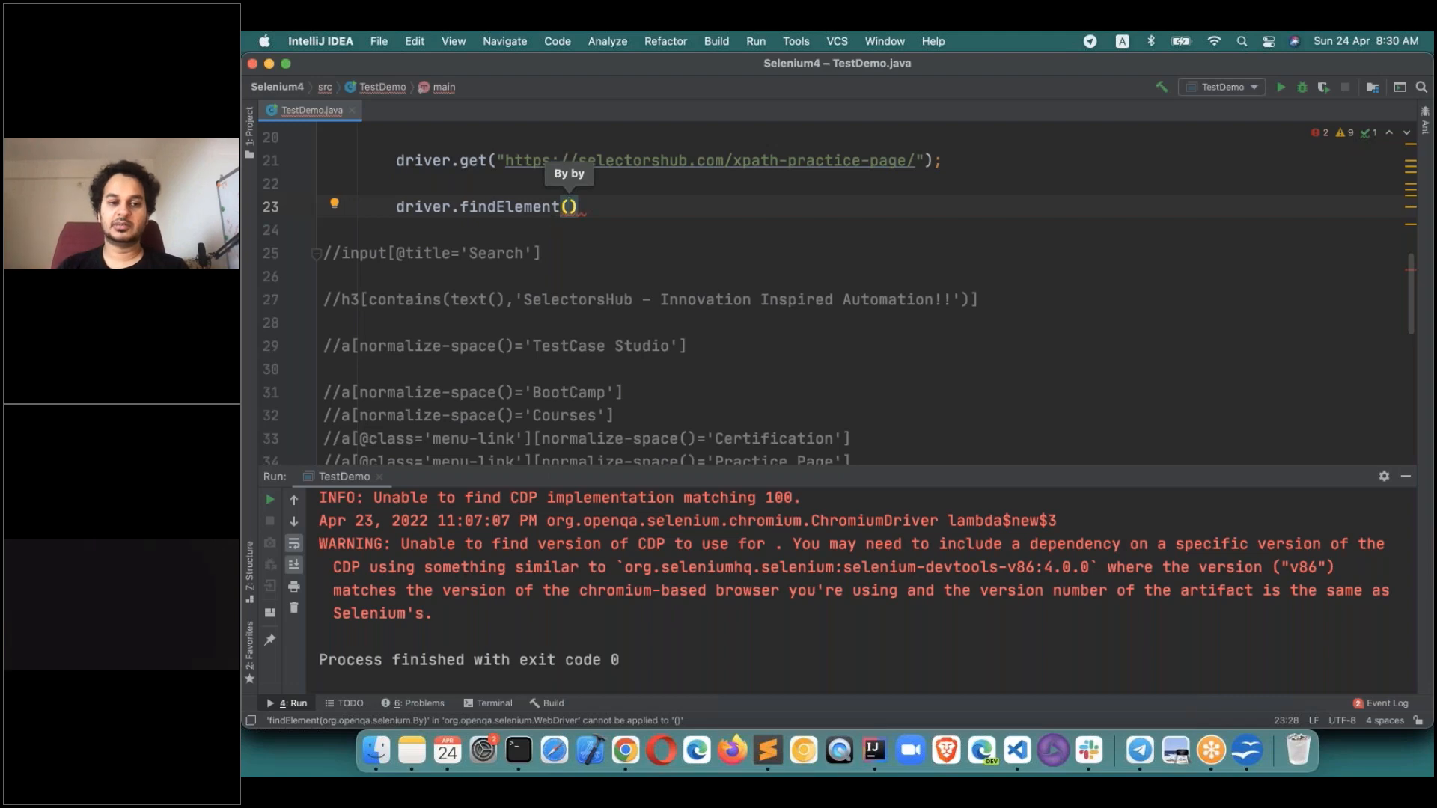
{"action": "key", "text": "super+Tab"}
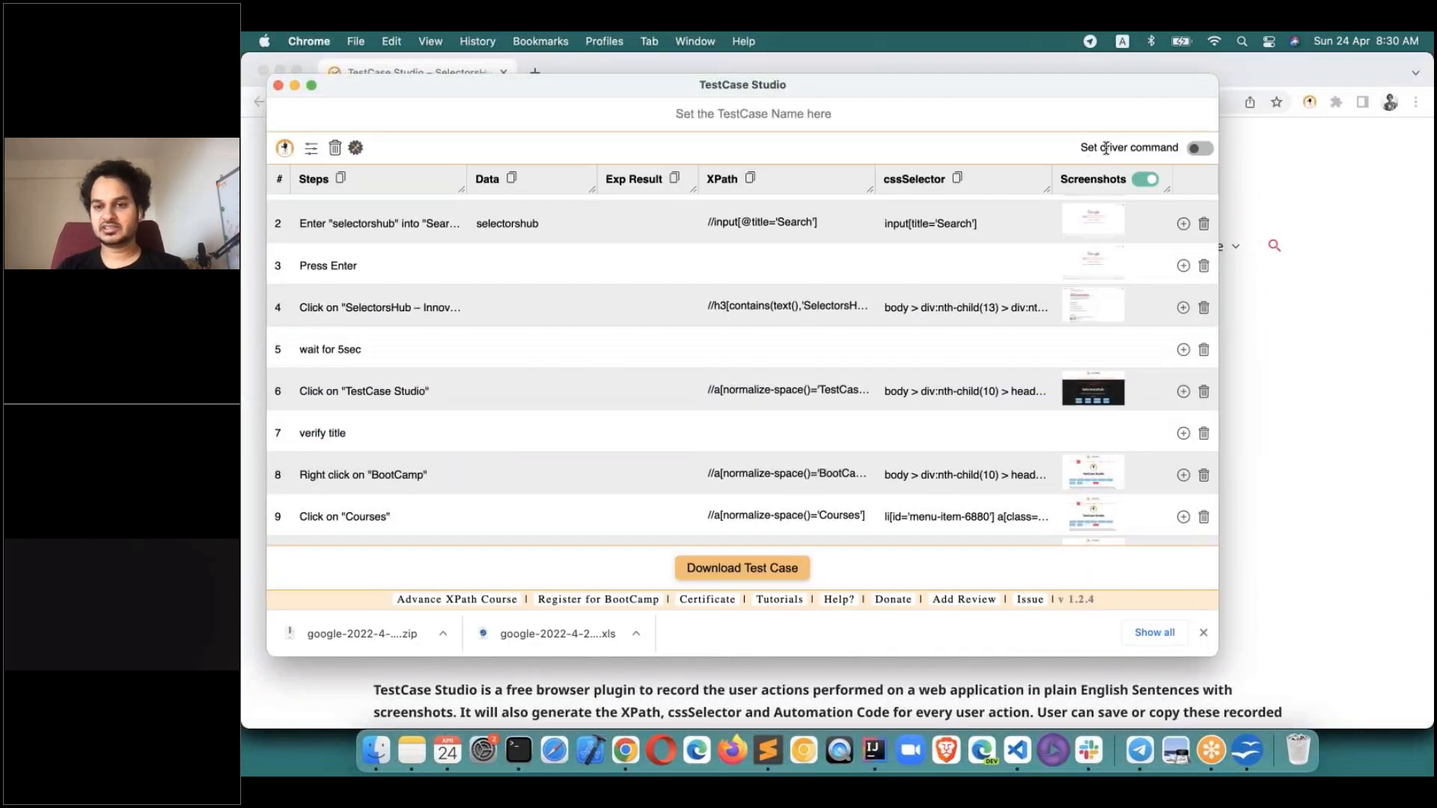
Enable Set driver command in TestCase Studio and copy the XPath column's driver.findElement code.
{"action": "left_click", "coordinate": [1200, 149]}
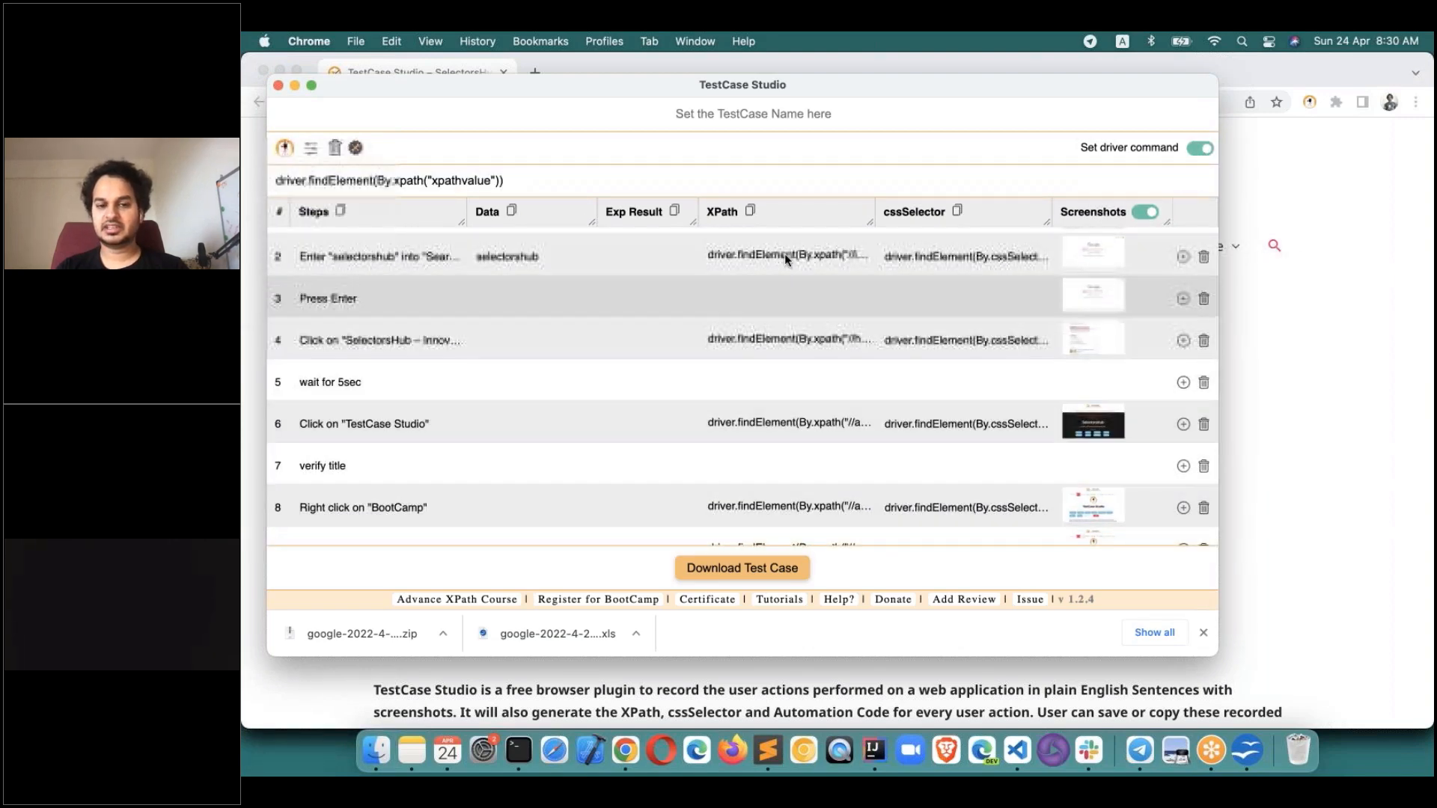
{"action": "scroll", "coordinate": [782, 423], "scroll_direction": "down", "scroll_amount": 5}
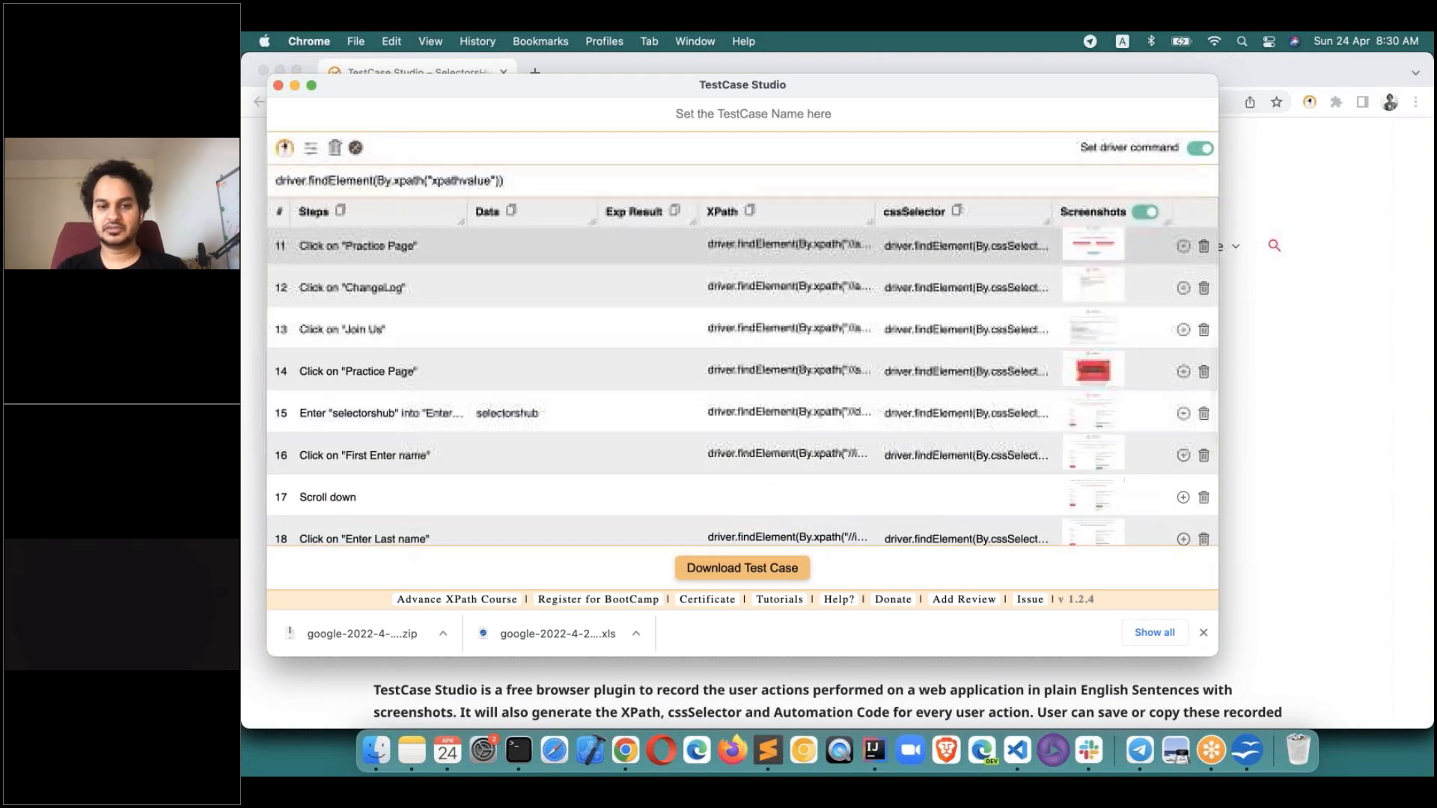
{"action": "left_click", "coordinate": [751, 215]}
{"action": "key", "text": "super+Tab"}
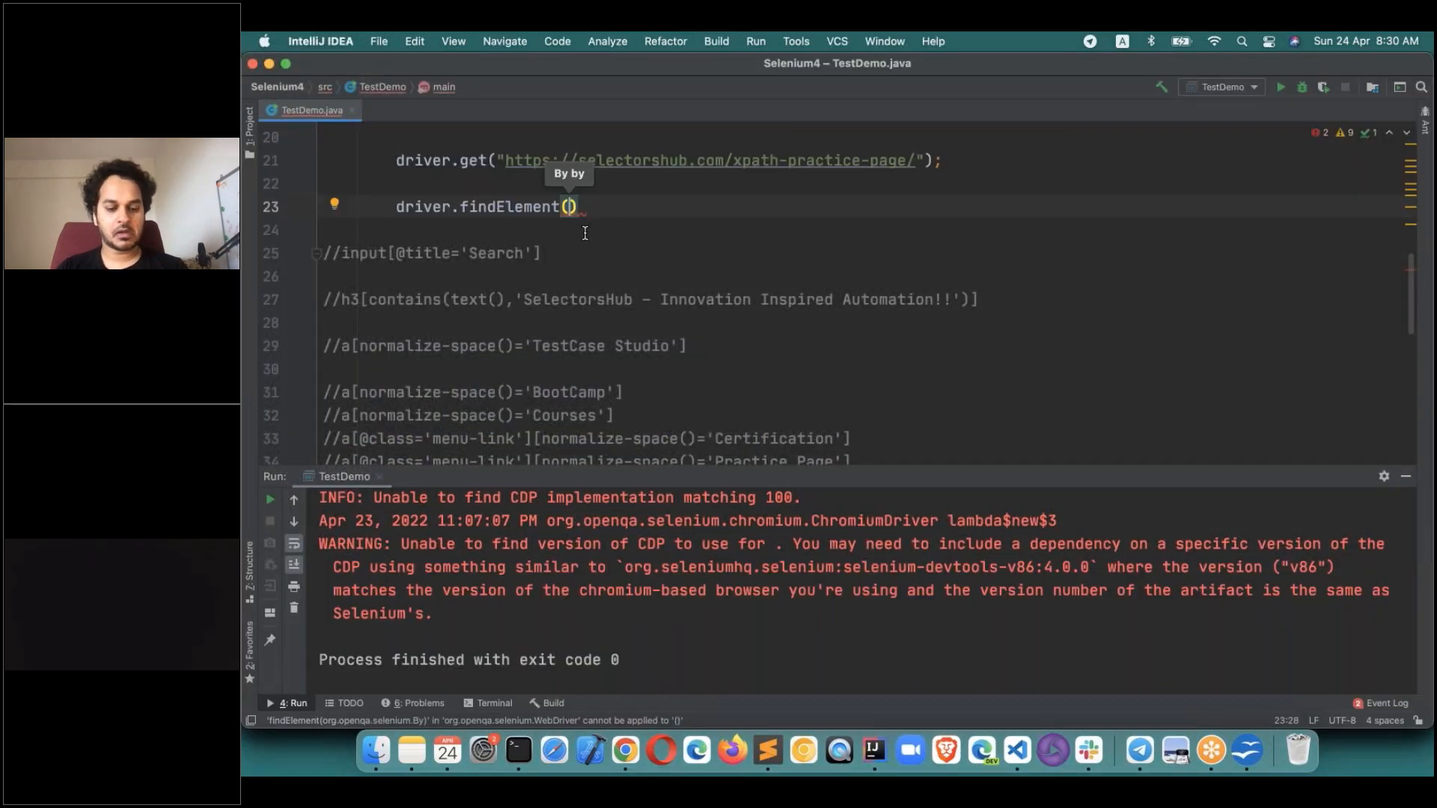
Undo the earlier edits and paste the driver.findElement XPath lines into TestDemo.java.
{"action": "key", "text": "super+z"}
{"action": "key", "text": "super+z"}
{"action": "key", "text": "super+z"}
{"action": "key", "text": "super+z"}
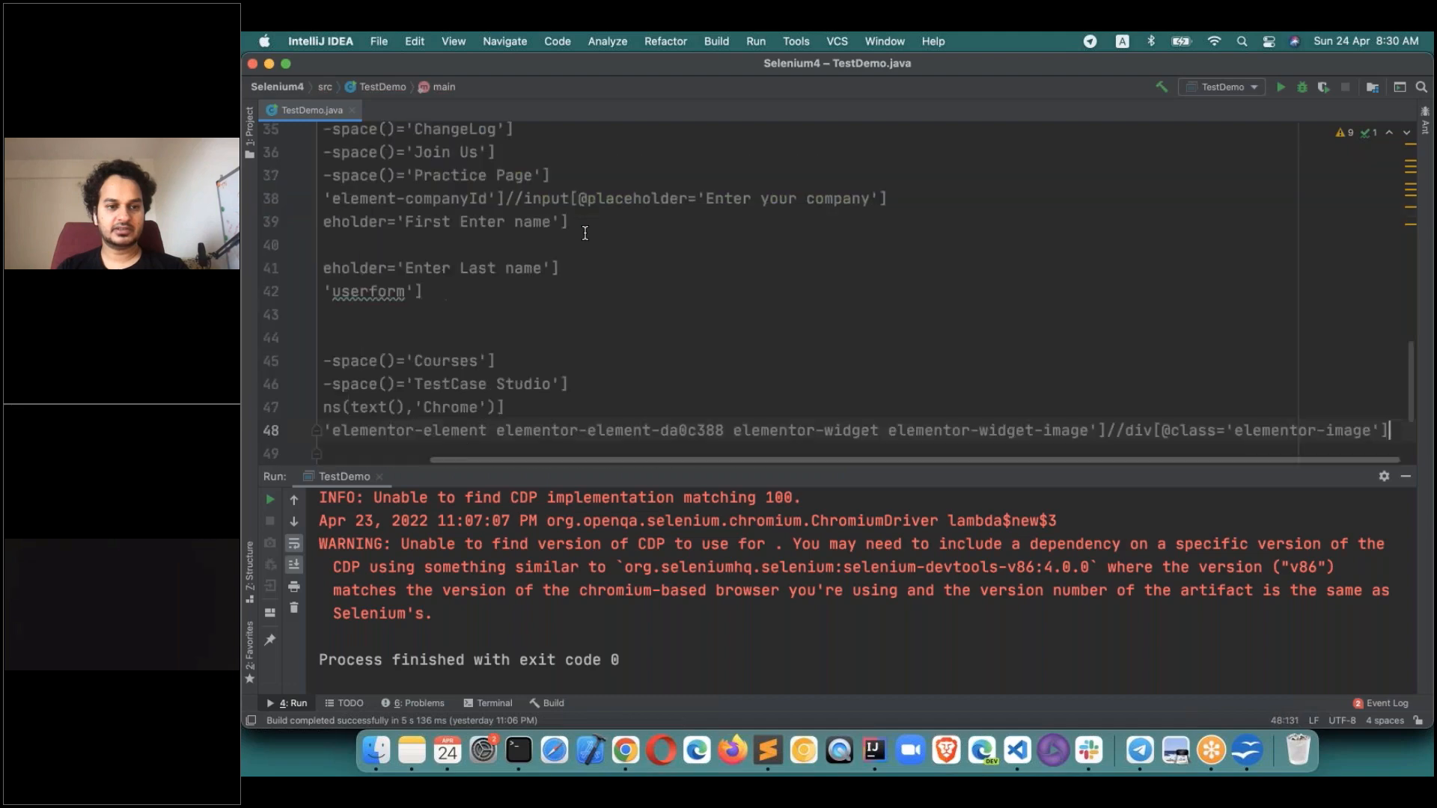
{"action": "key", "text": "super+z"}
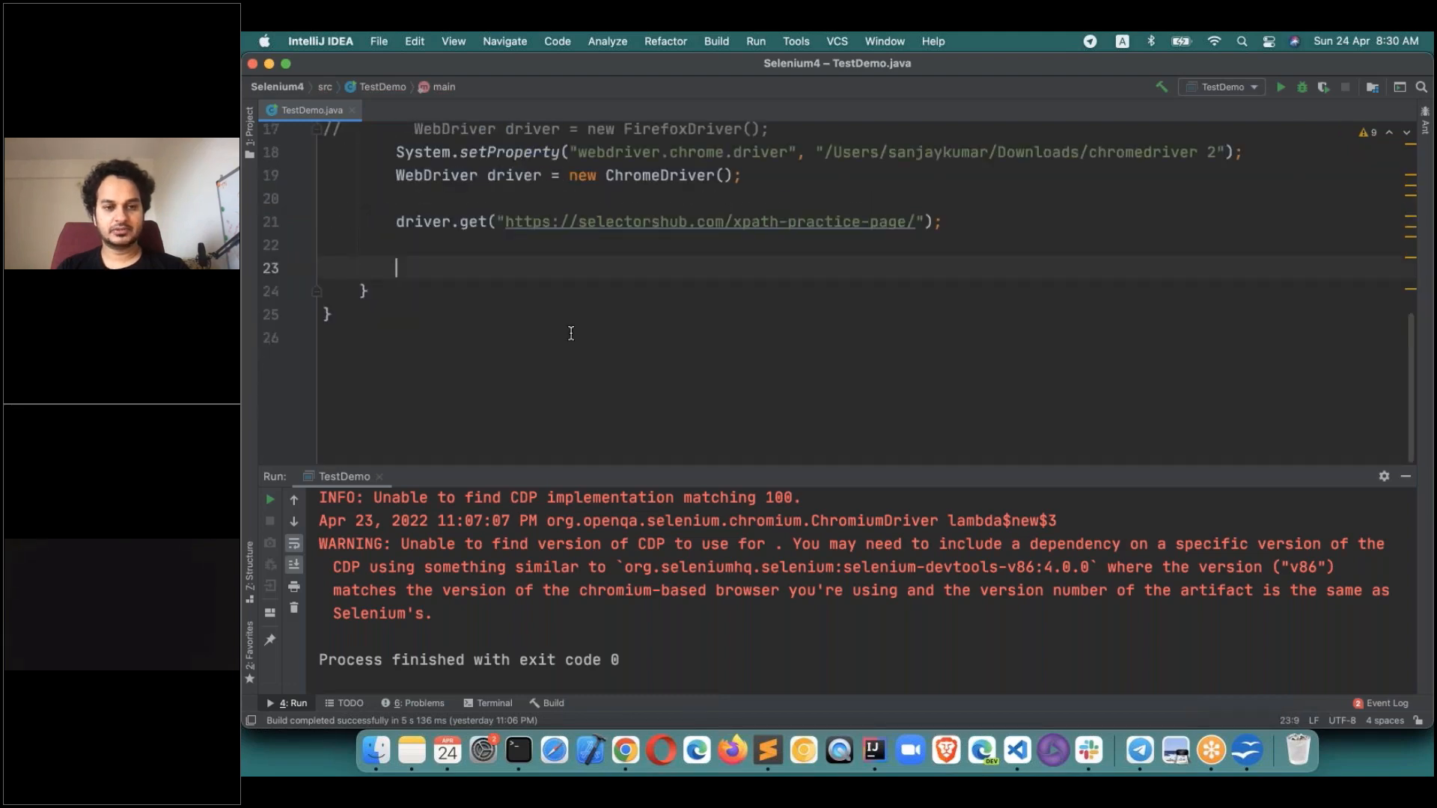
{"action": "key", "text": "super+shift+z"}
{"action": "scroll", "coordinate": [503, 322], "scroll_direction": "up", "scroll_amount": 5}
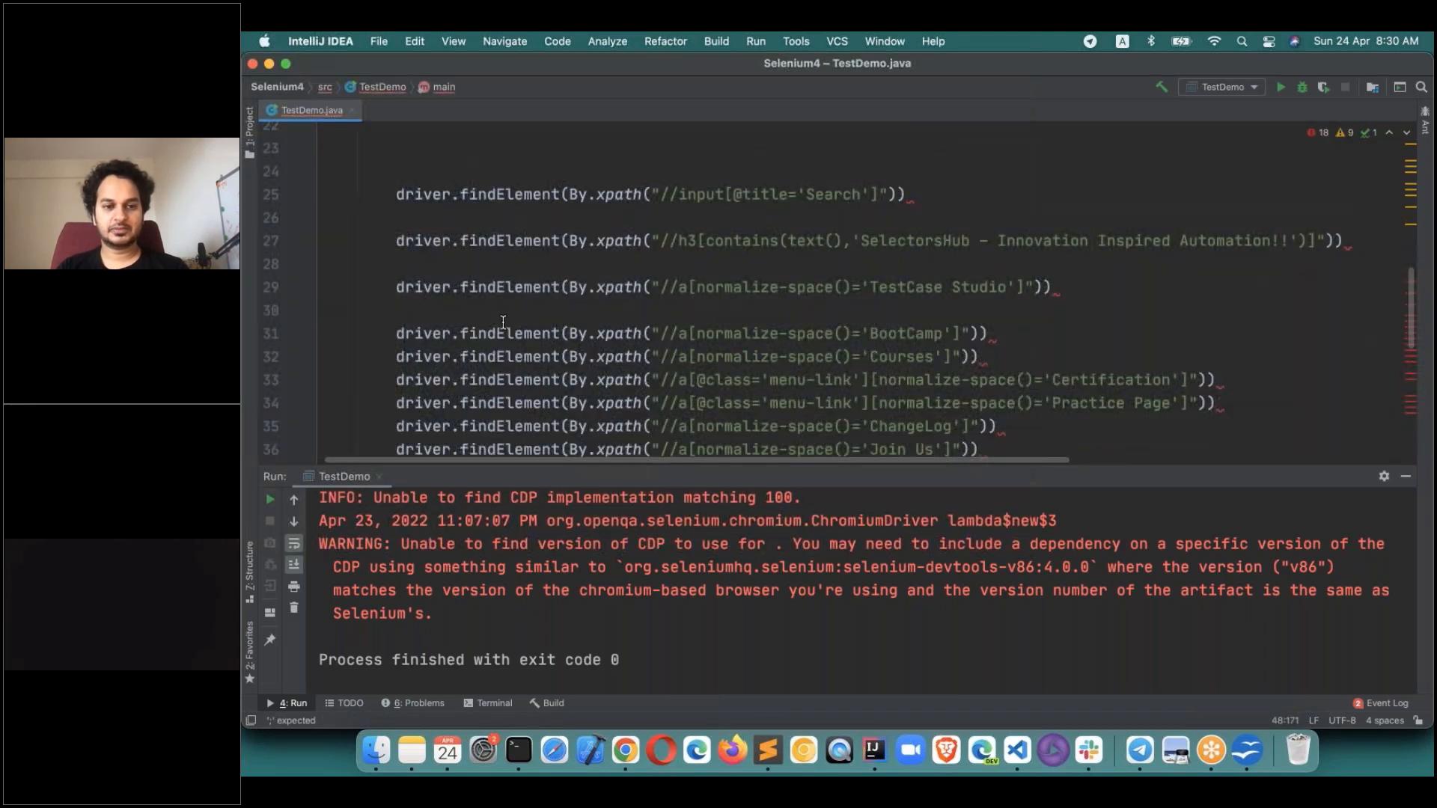
{"action": "scroll", "coordinate": [503, 322], "scroll_direction": "up", "scroll_amount": 2}
Append .click(); to line 25 and .sendKeys("") to line 29, then select lines 25–34.
{"action": "left_click", "coordinate": [919, 303]}
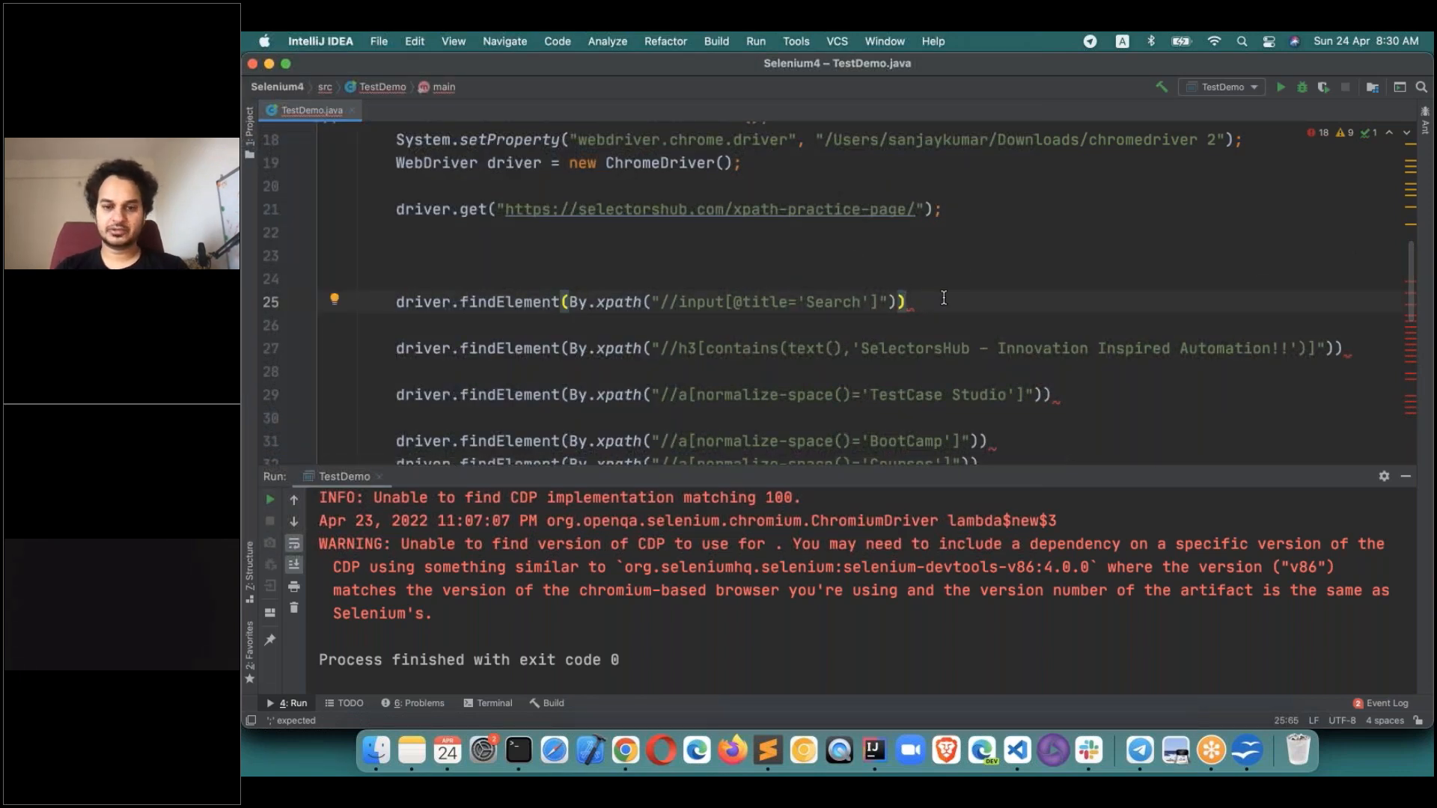
{"action": "type", "text": ".click();"}
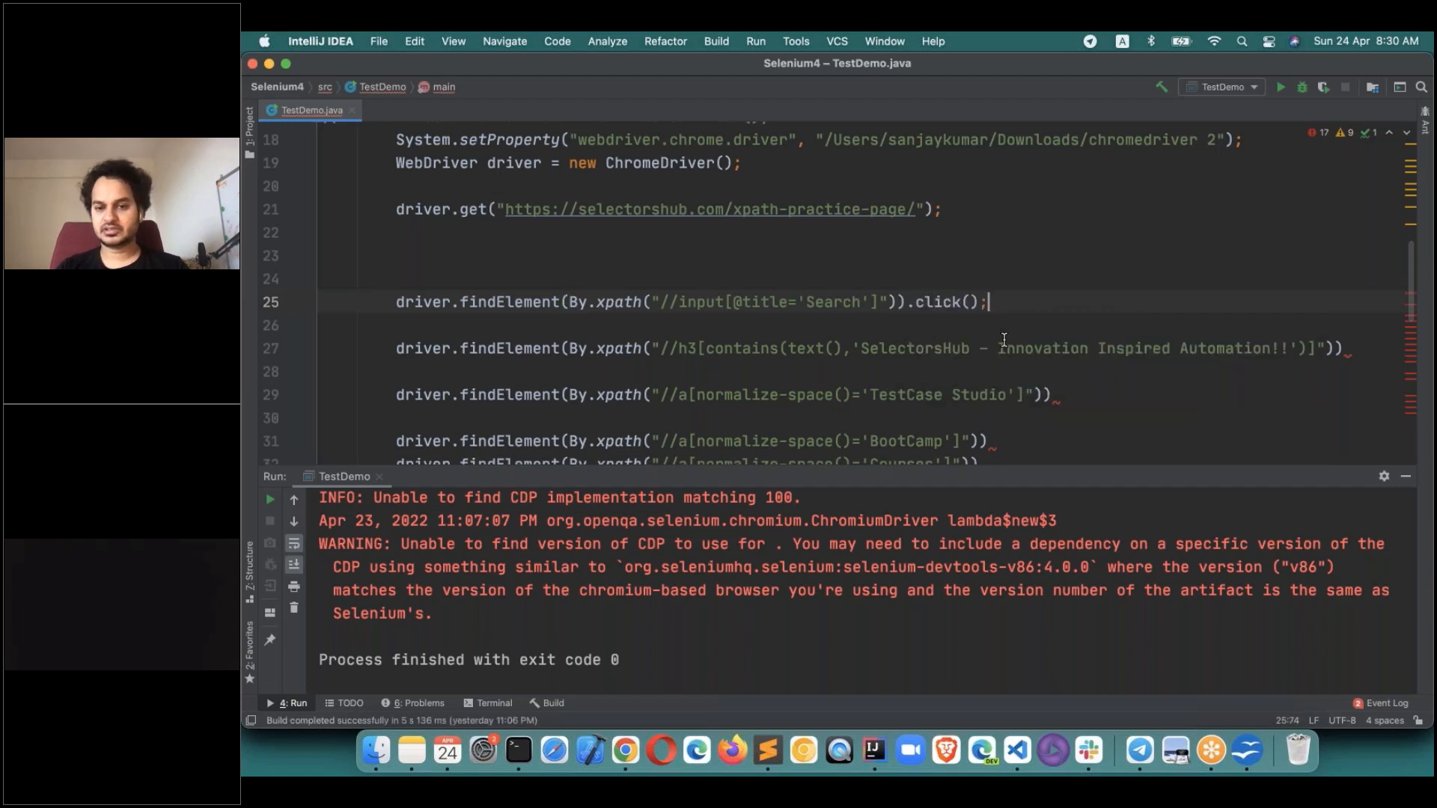
{"action": "left_click", "coordinate": [1056, 388]}
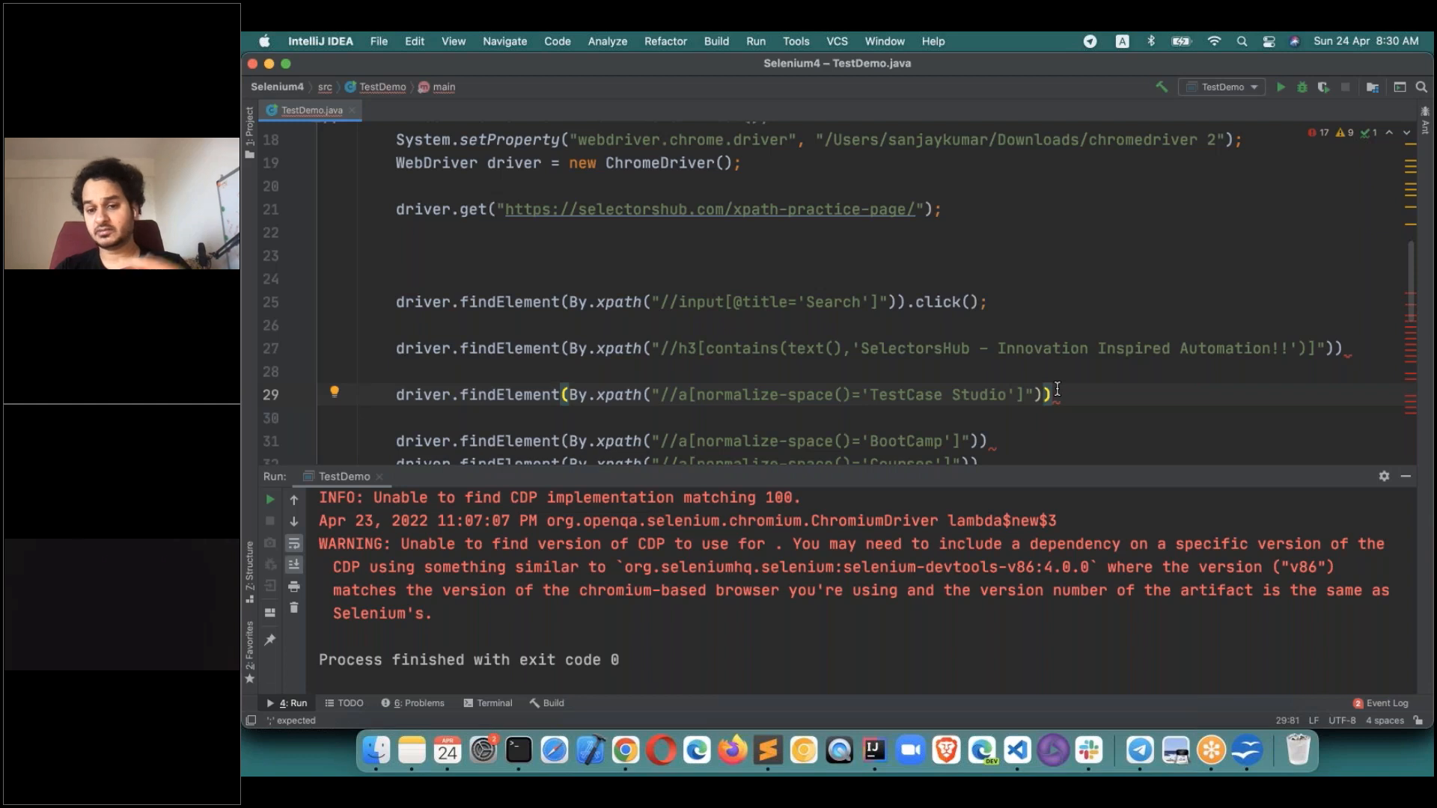
{"action": "type", "text": ".se"}
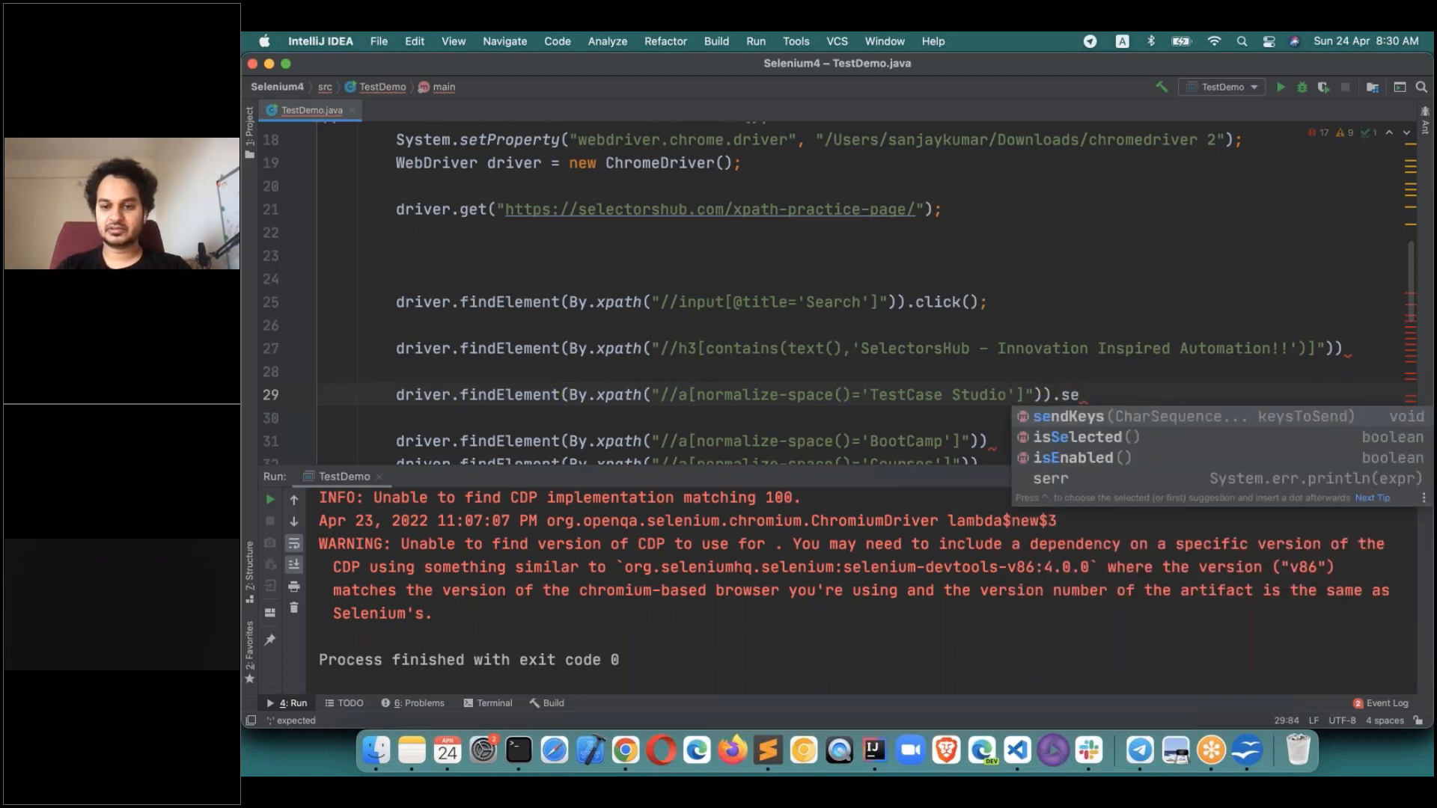
{"action": "key", "text": "Return"}
{"action": "type", "text": "\"\");"}
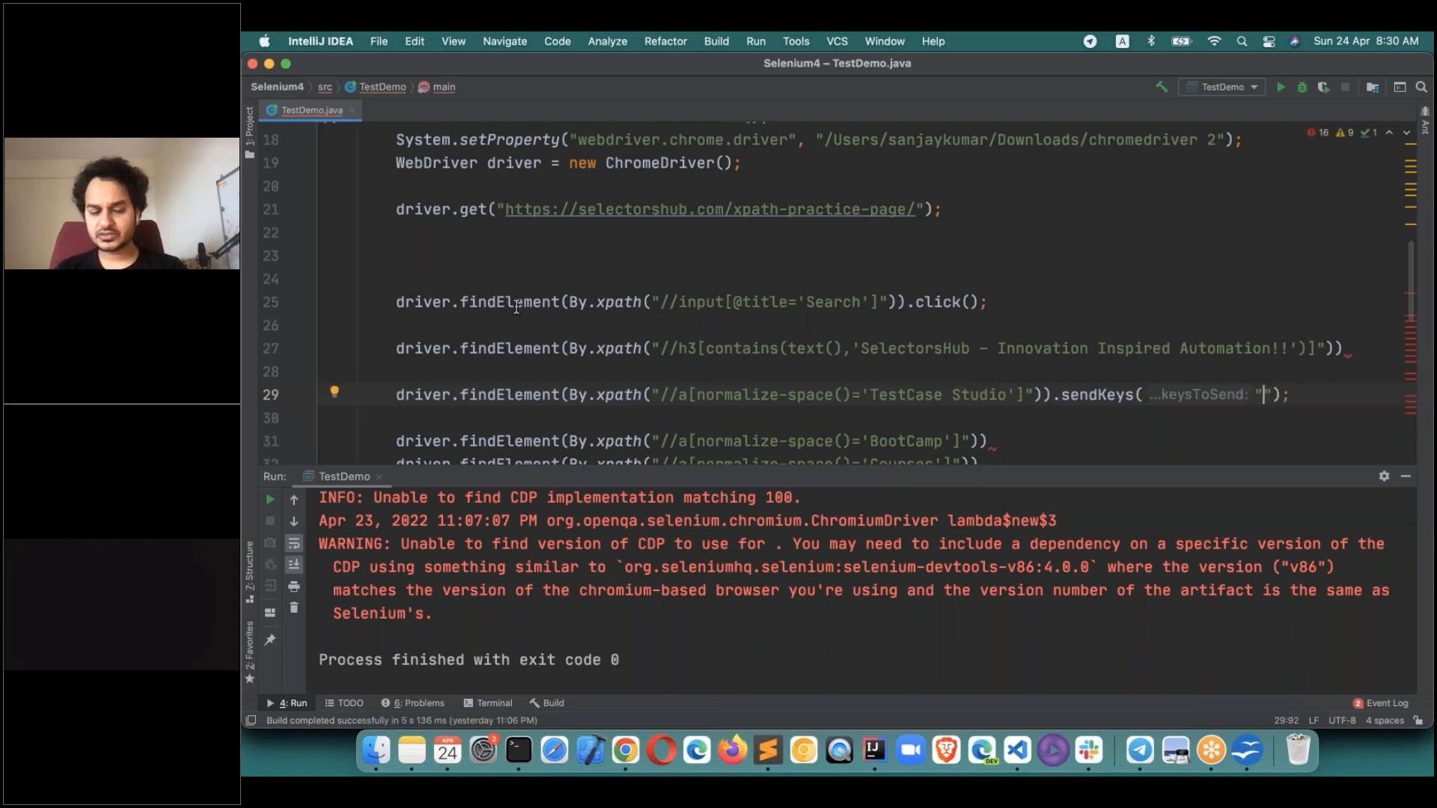
{"action": "scroll", "coordinate": [516, 307], "scroll_direction": "down", "scroll_amount": 3}
{"action": "left_click_drag", "start_coordinate": [395, 199], "coordinate": [1061, 410]}
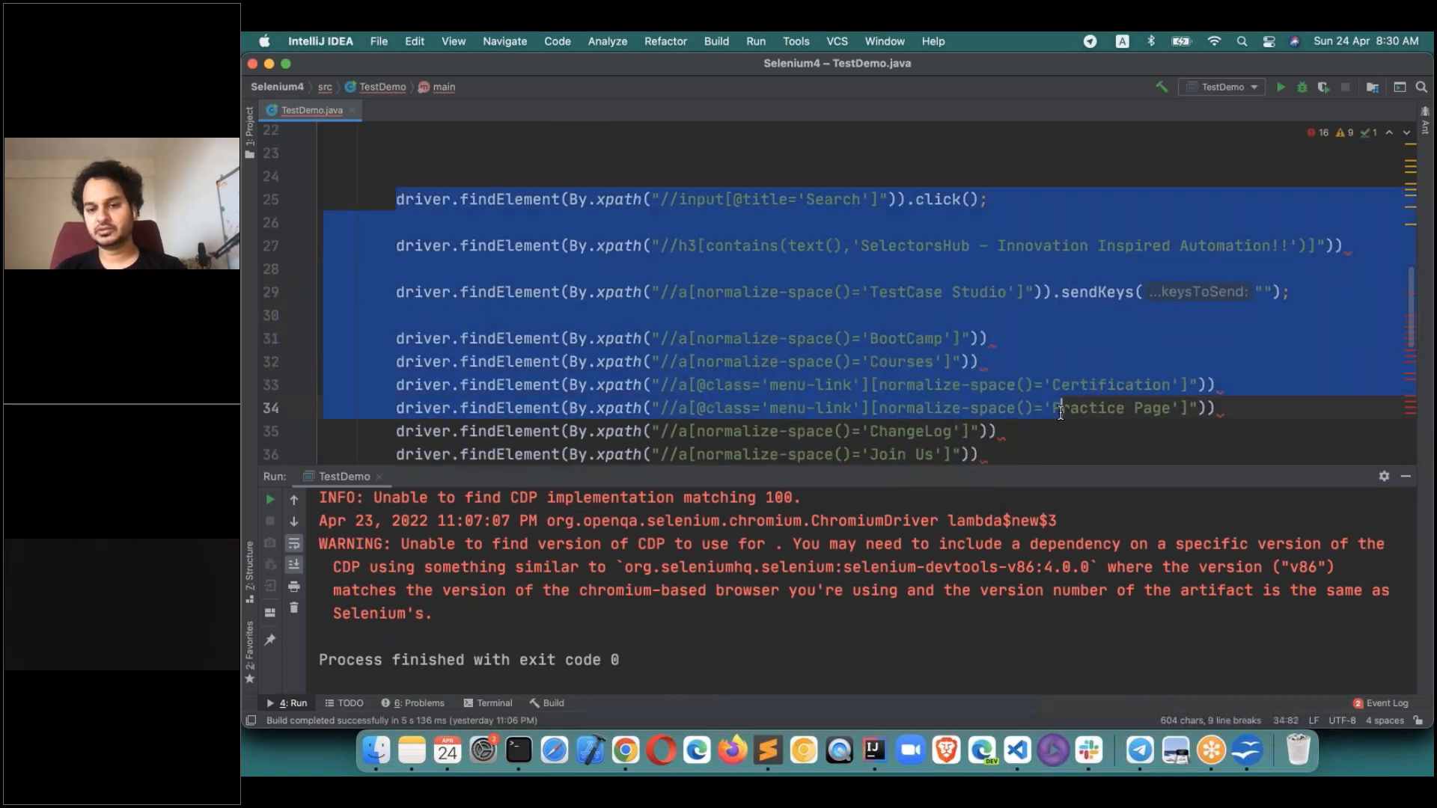
{"action": "key", "text": "super+Tab"}
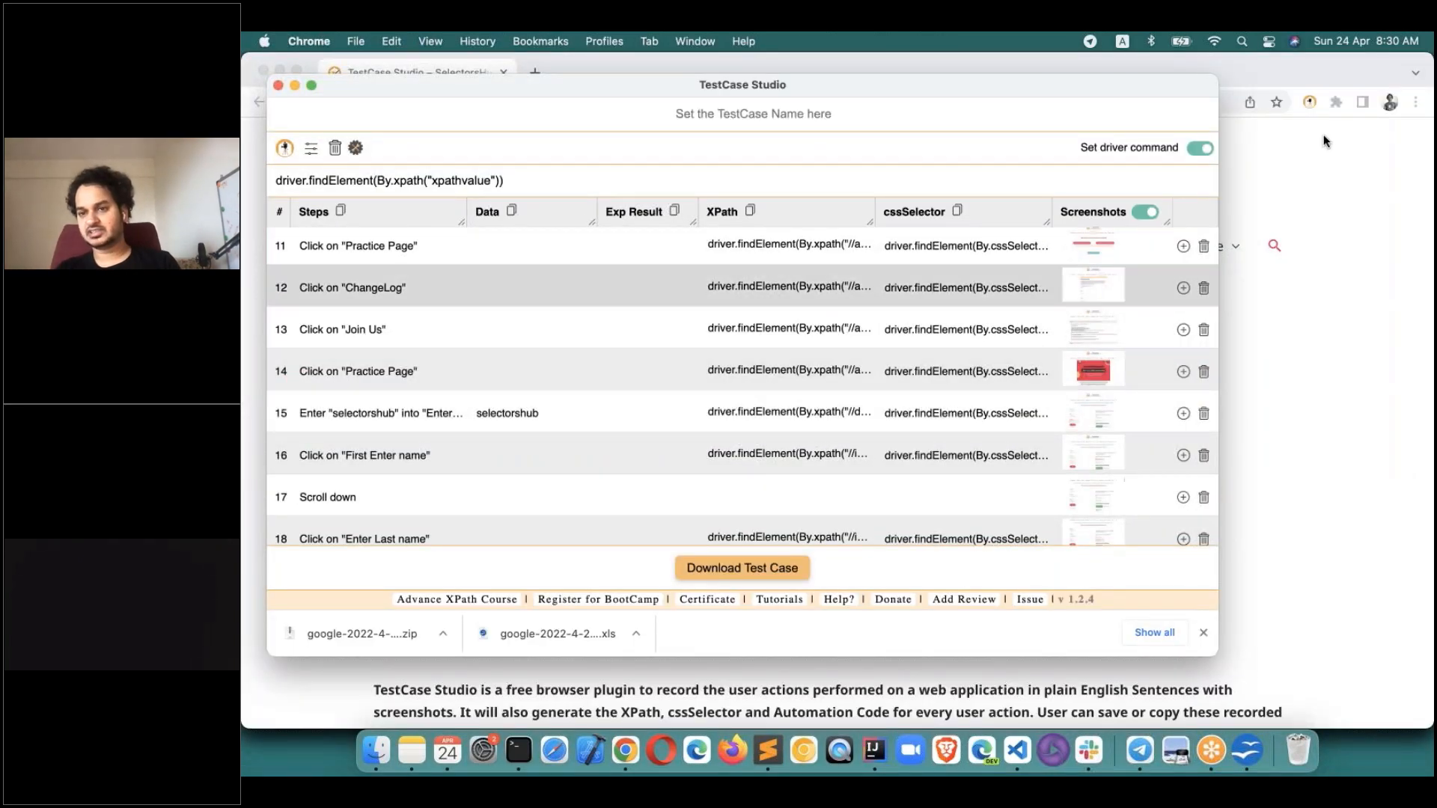
Scroll through the recorded steps and their driver.findElement locators in TestCase Studio.
{"action": "left_click", "coordinate": [1345, 132]}
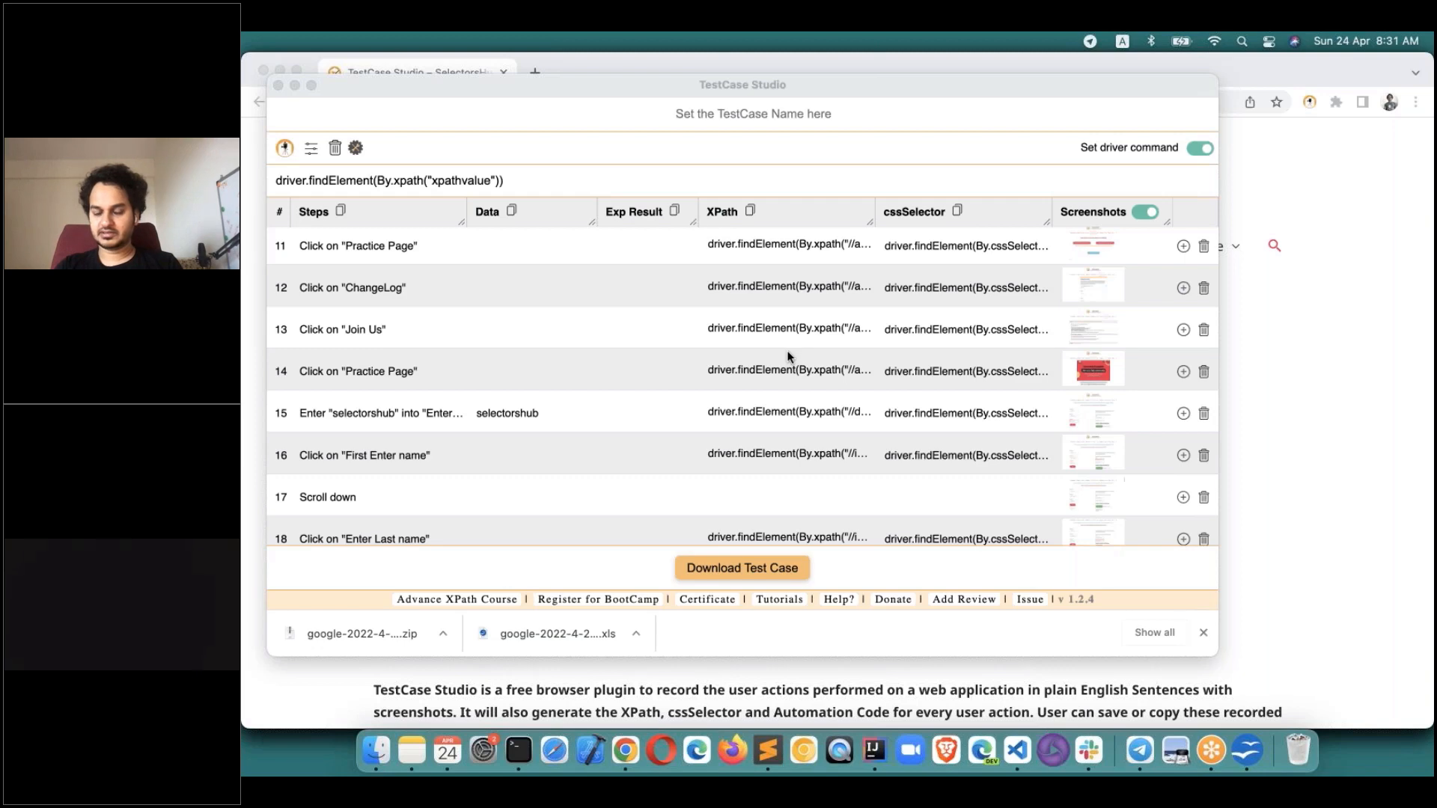
{"action": "scroll", "coordinate": [788, 357], "scroll_direction": "up", "scroll_amount": 2}
{"action": "scroll", "coordinate": [789, 355], "scroll_direction": "down", "scroll_amount": 6}
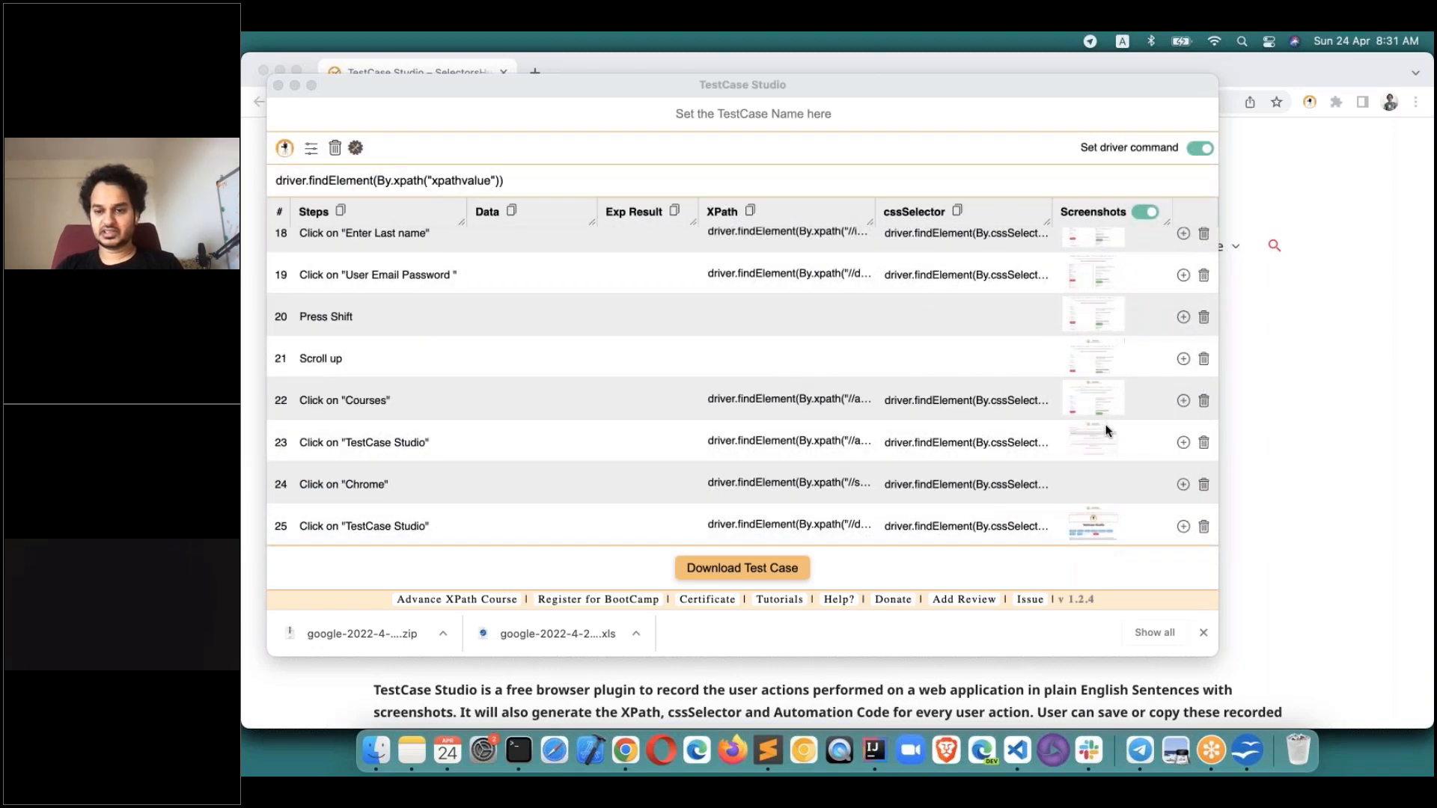
{"action": "scroll", "coordinate": [1106, 430], "scroll_direction": "up", "scroll_amount": 10}
{"action": "scroll", "coordinate": [1109, 456], "scroll_direction": "down", "scroll_amount": 1}
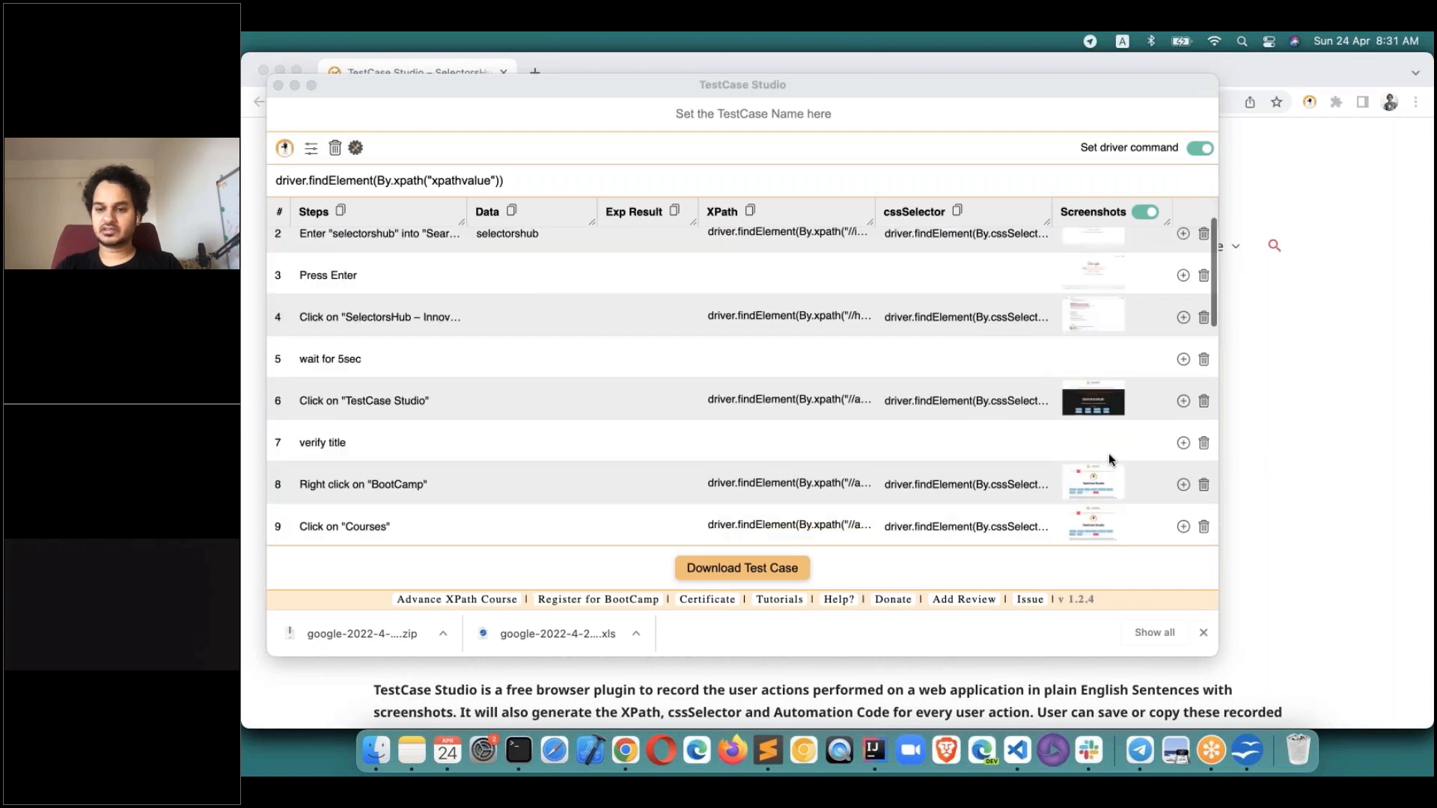
{"action": "scroll", "coordinate": [1108, 452], "scroll_direction": "down", "scroll_amount": 10}
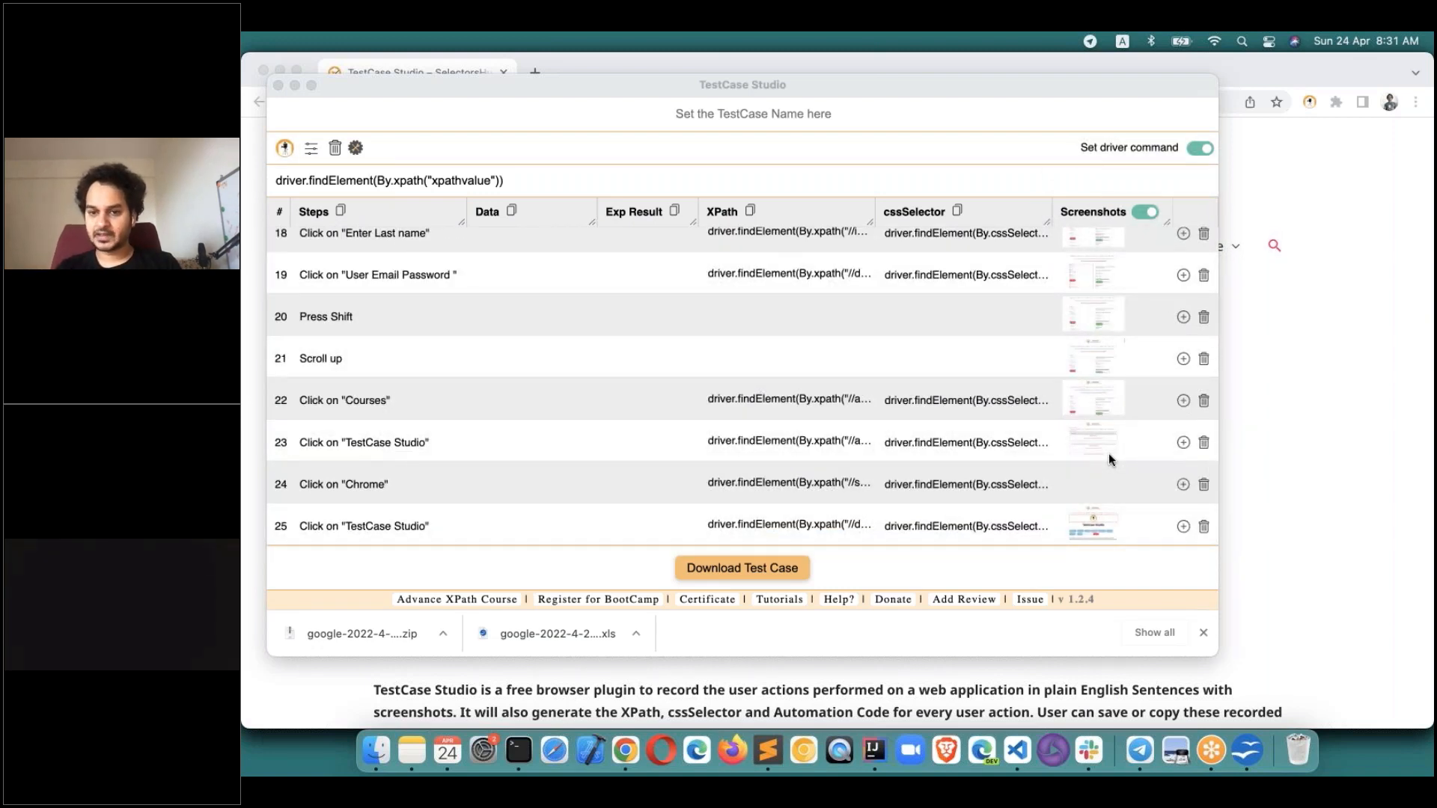
{"action": "scroll", "coordinate": [1107, 452], "scroll_direction": "up", "scroll_amount": 10}
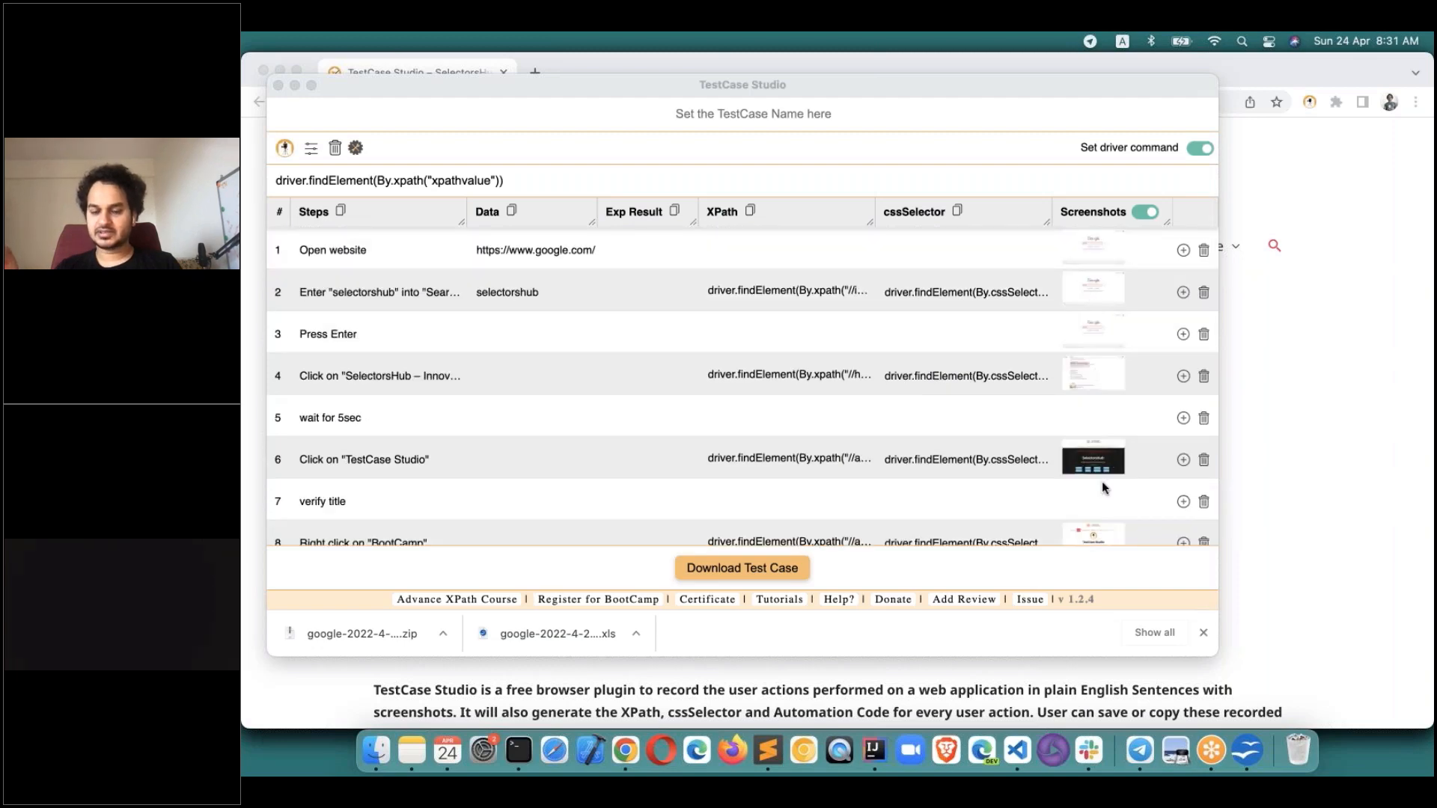
{"action": "scroll", "coordinate": [1102, 486], "scroll_direction": "down", "scroll_amount": 10}
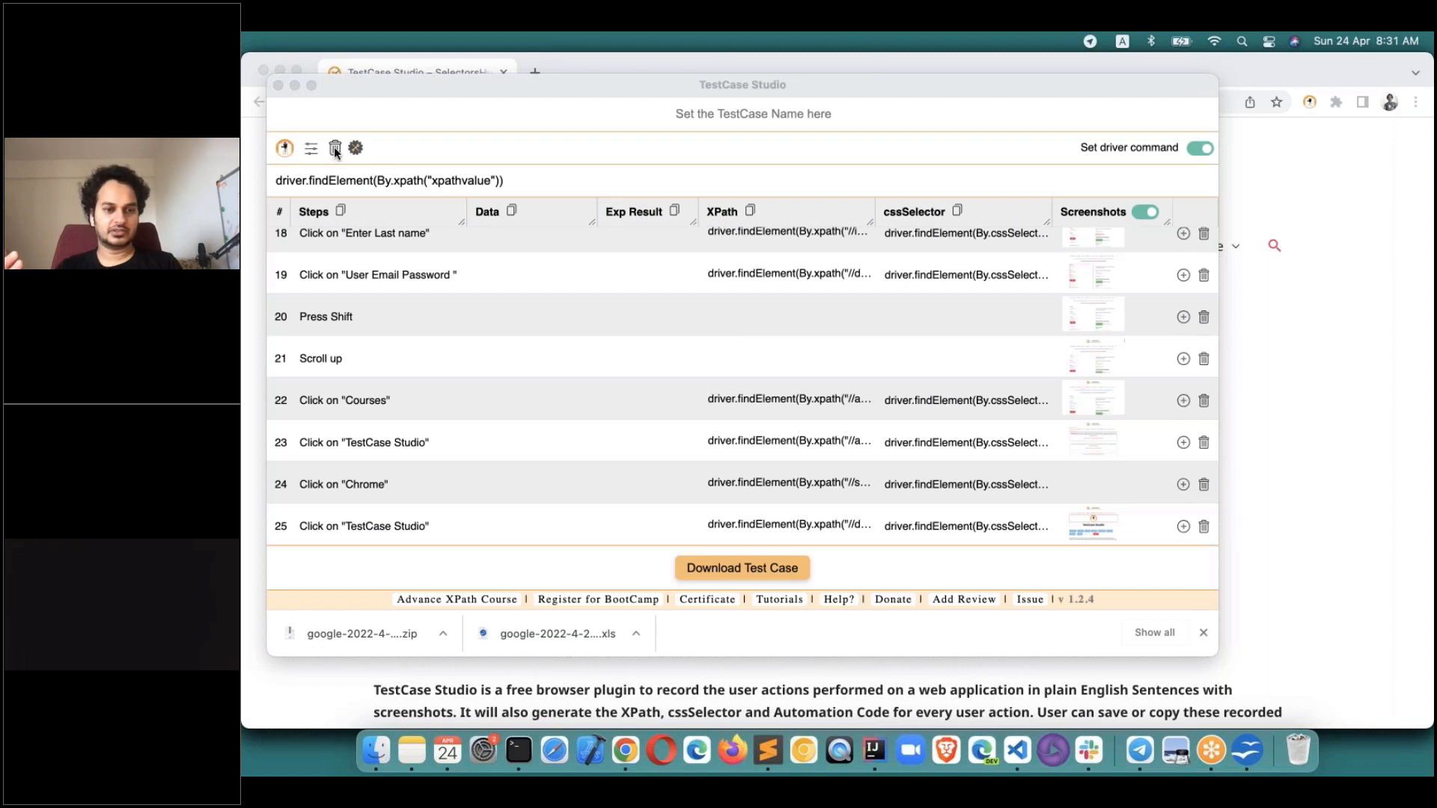
Close Chrome's downloads bar so the steps table fills the freed space.
{"action": "left_click", "coordinate": [458, 133]}
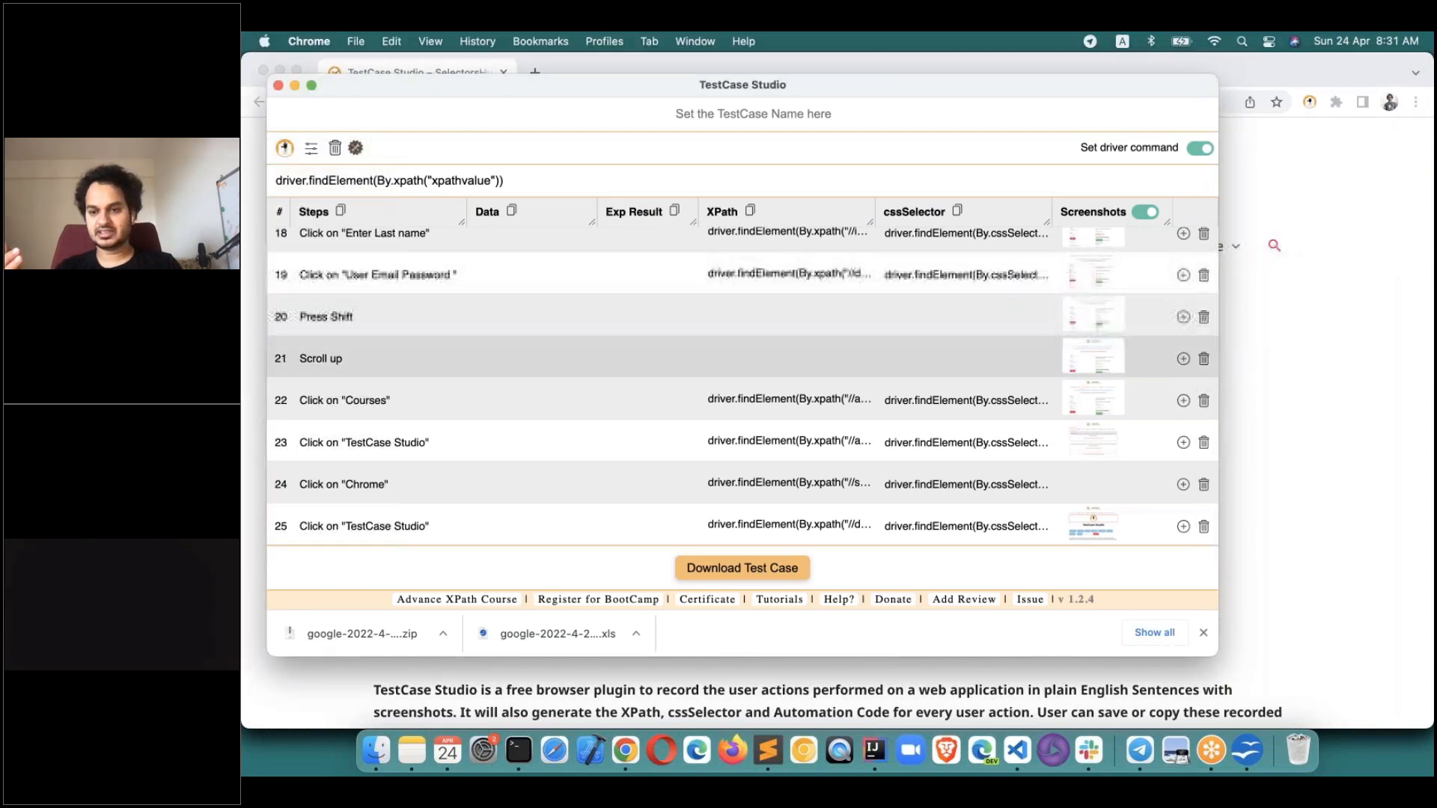
{"action": "left_click", "coordinate": [1203, 632]}
{"action": "scroll", "coordinate": [918, 395], "scroll_direction": "up", "scroll_amount": 15}
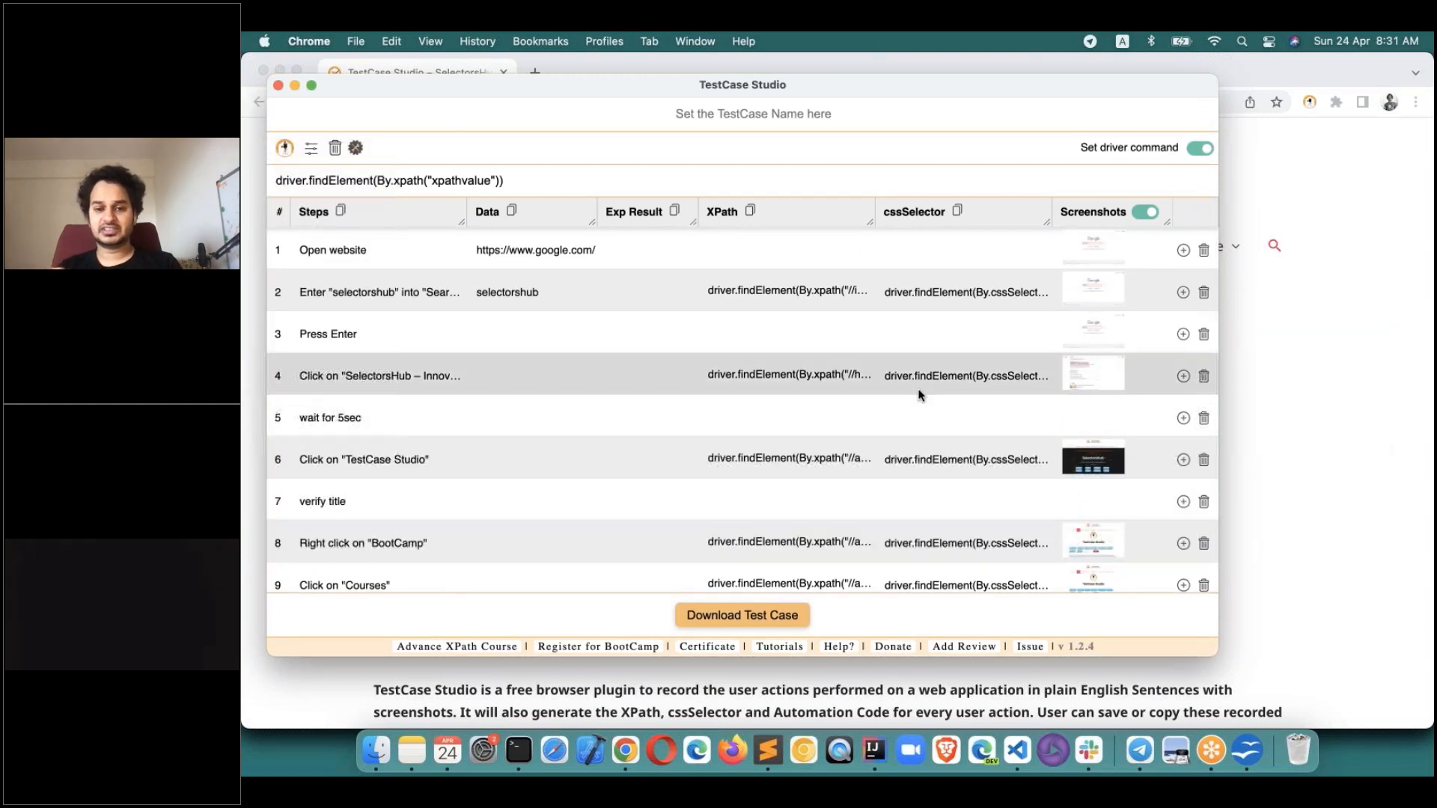
{"action": "scroll", "coordinate": [917, 395], "scroll_direction": "down", "scroll_amount": 5}
{"action": "scroll", "coordinate": [917, 388], "scroll_direction": "down", "scroll_amount": 10}
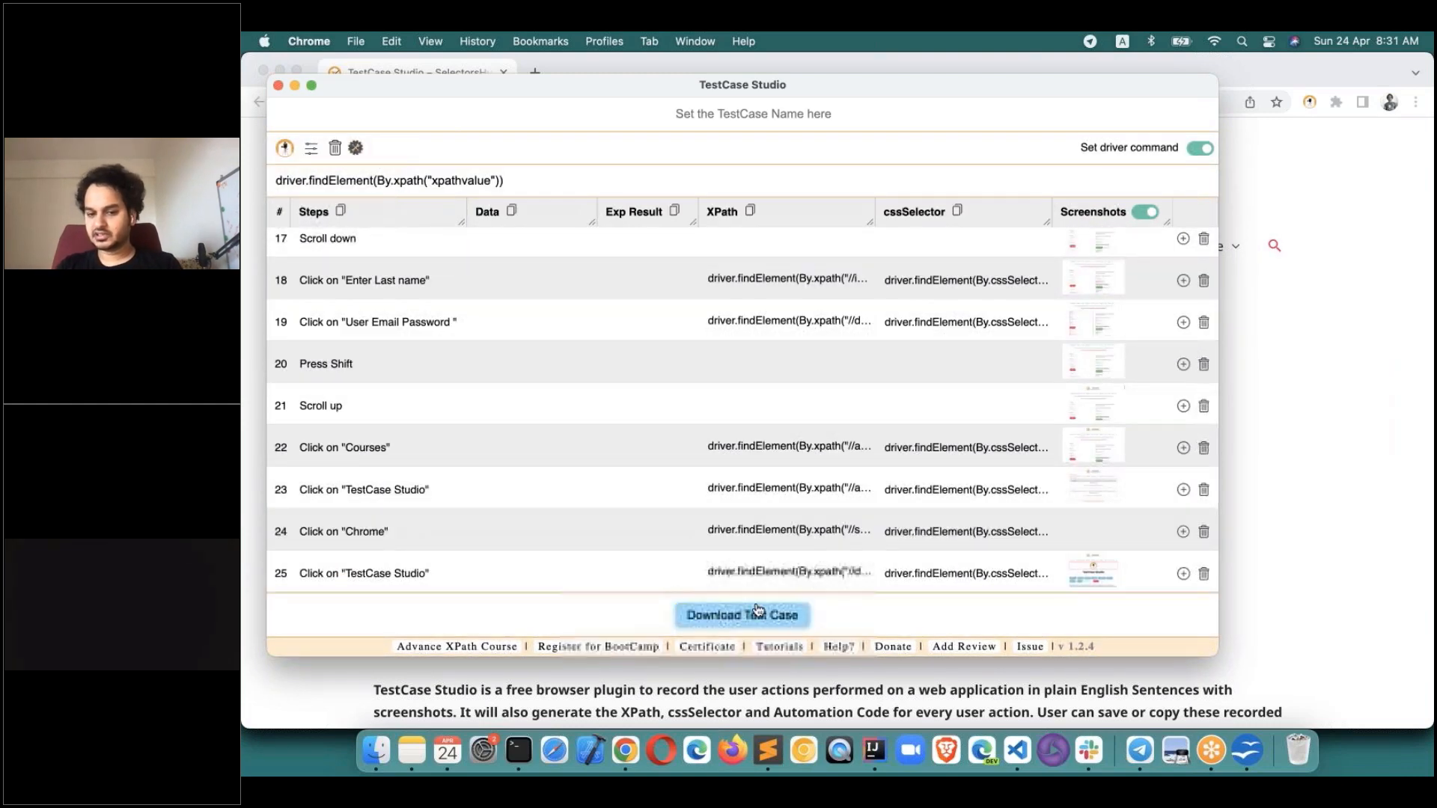
{"action": "scroll", "coordinate": [740, 465], "scroll_direction": "up", "scroll_amount": 15}
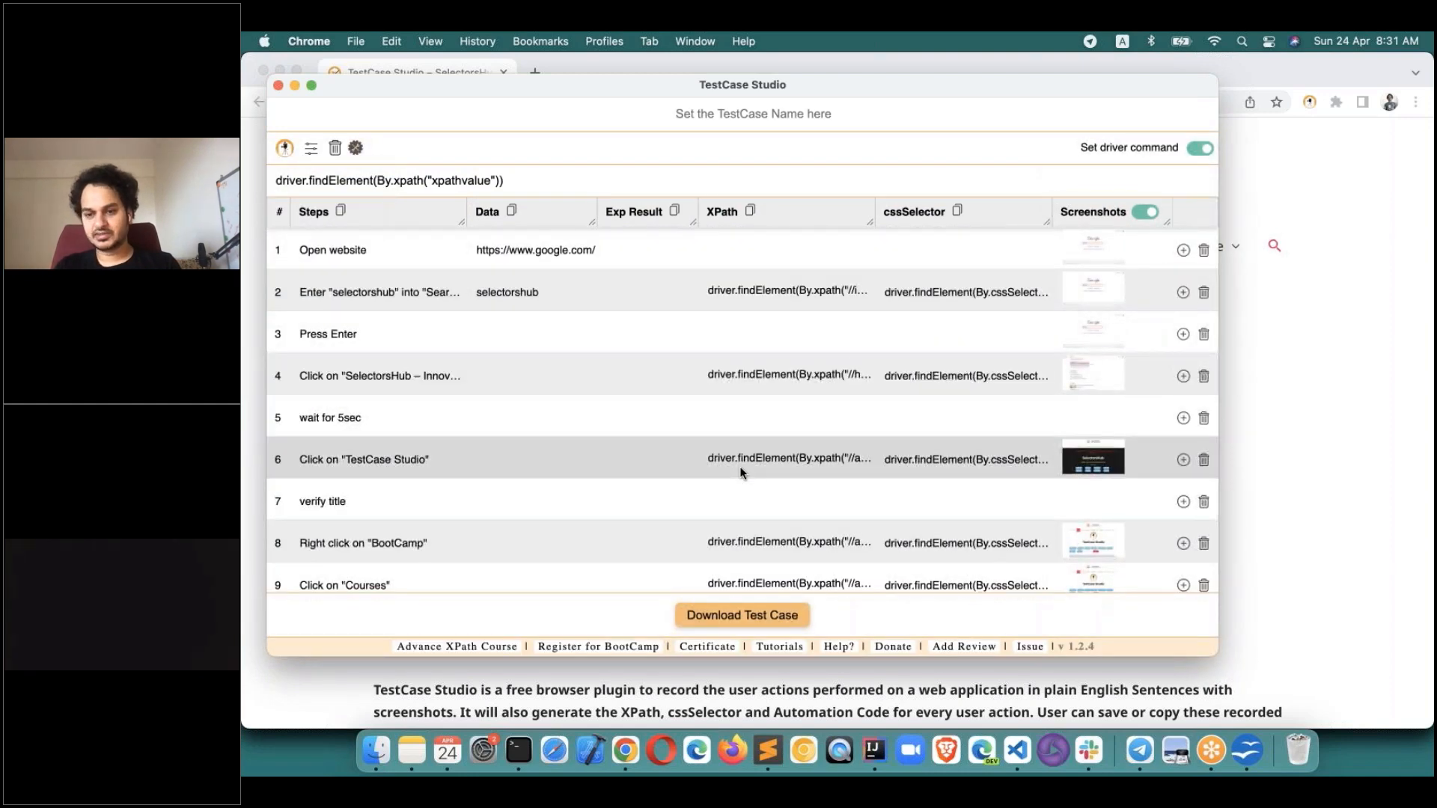
Clear the recorded steps, then record clicks on BootCamp and Courses on the site.
{"action": "left_click", "coordinate": [337, 150]}
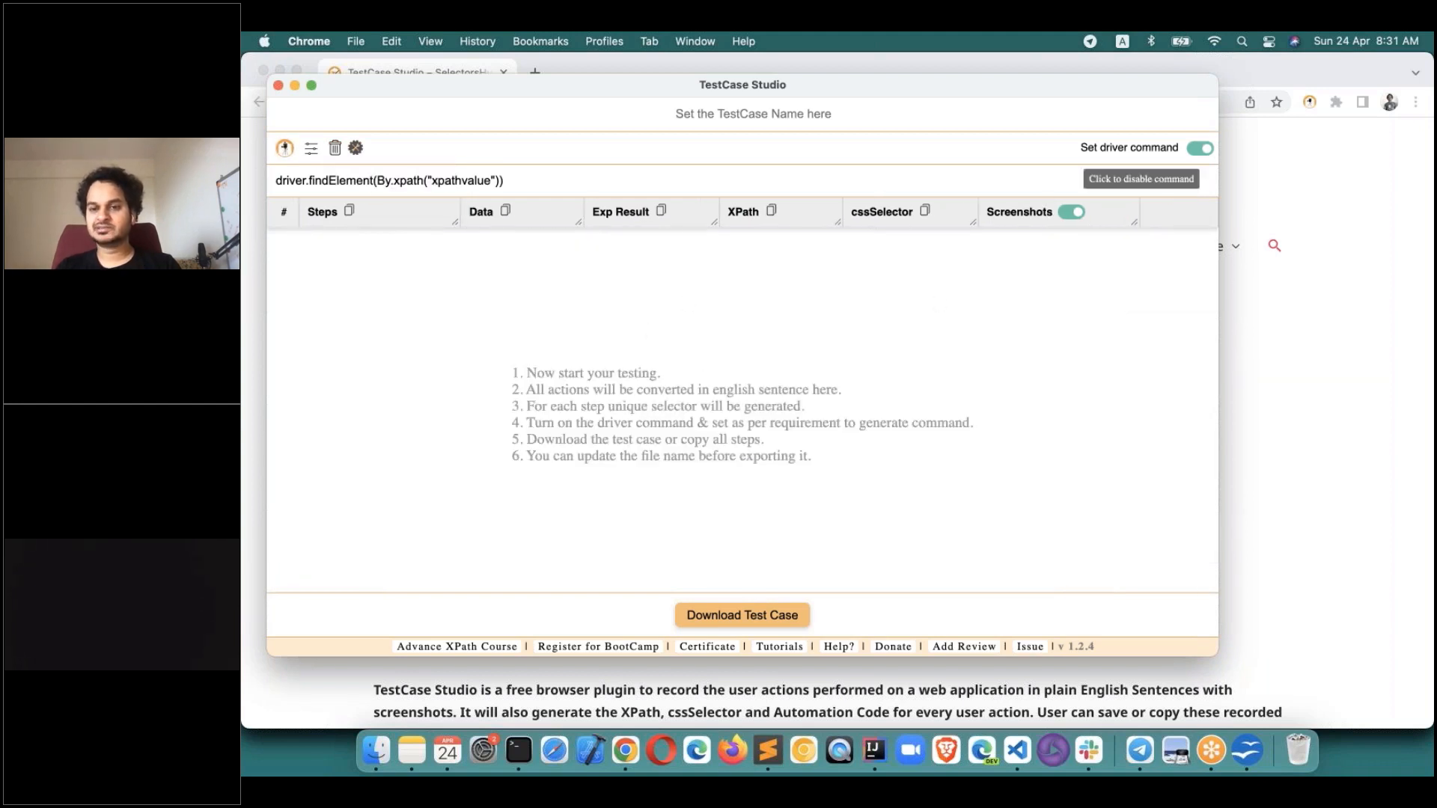
{"action": "left_click", "coordinate": [1264, 183]}
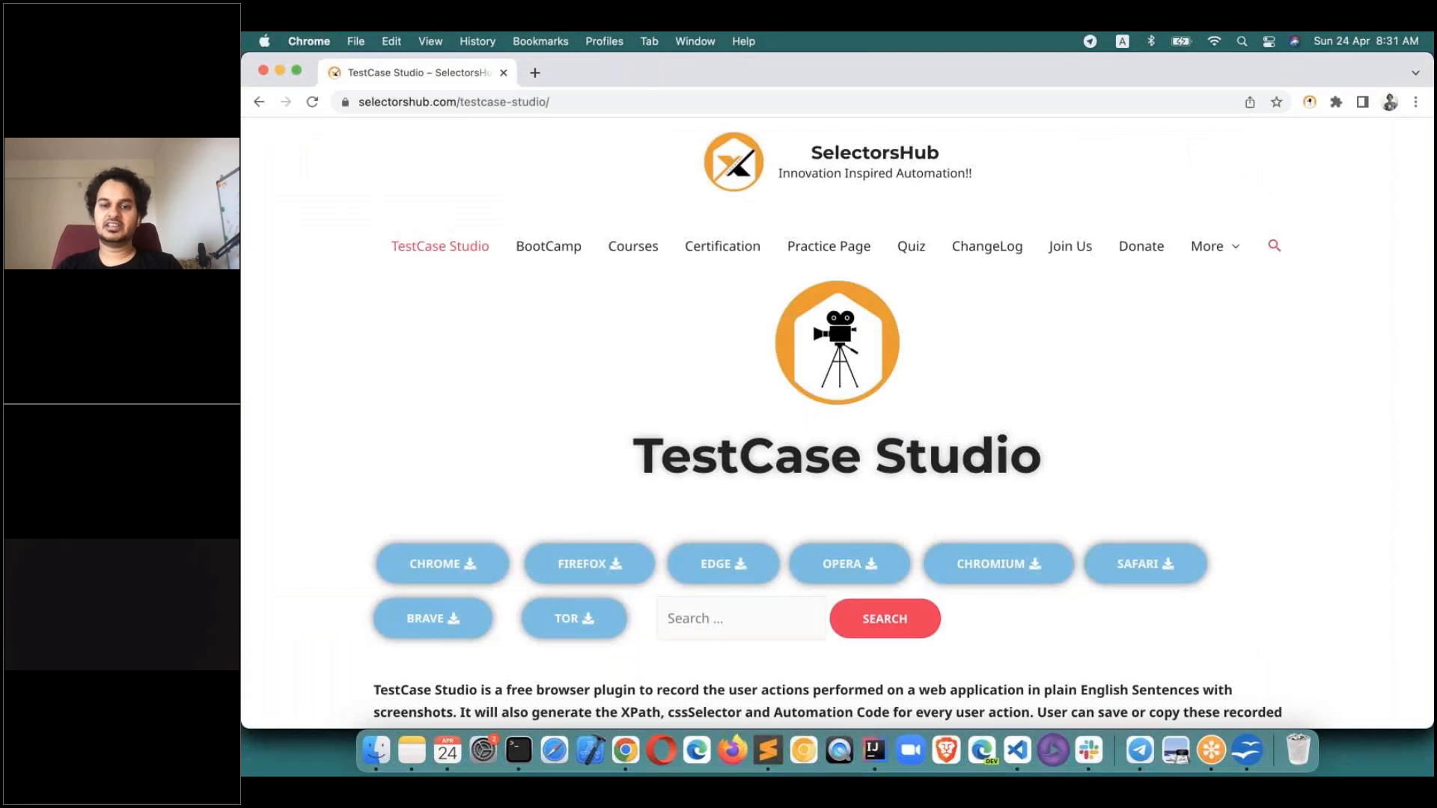
{"action": "left_click", "coordinate": [573, 250]}
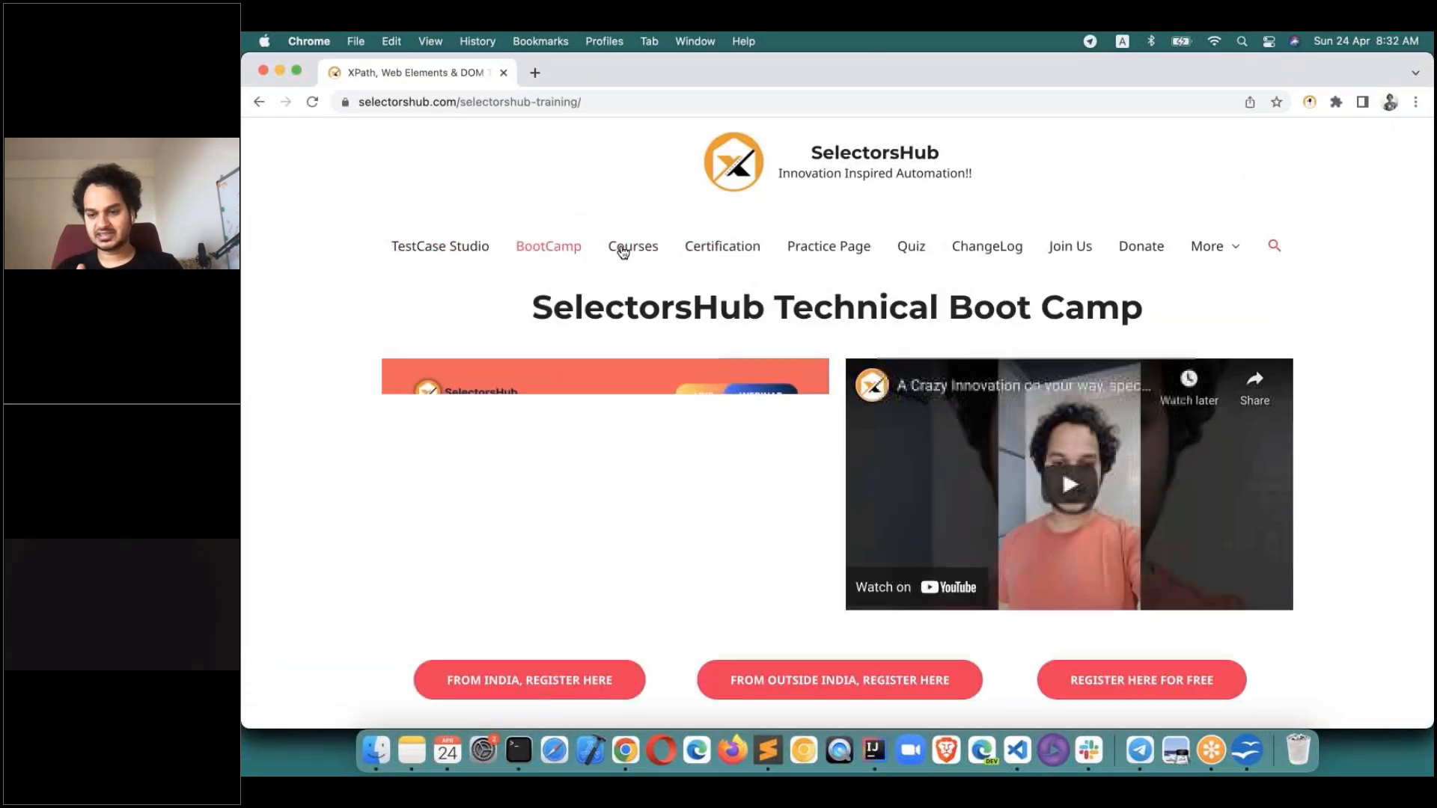
{"action": "left_click", "coordinate": [623, 252]}
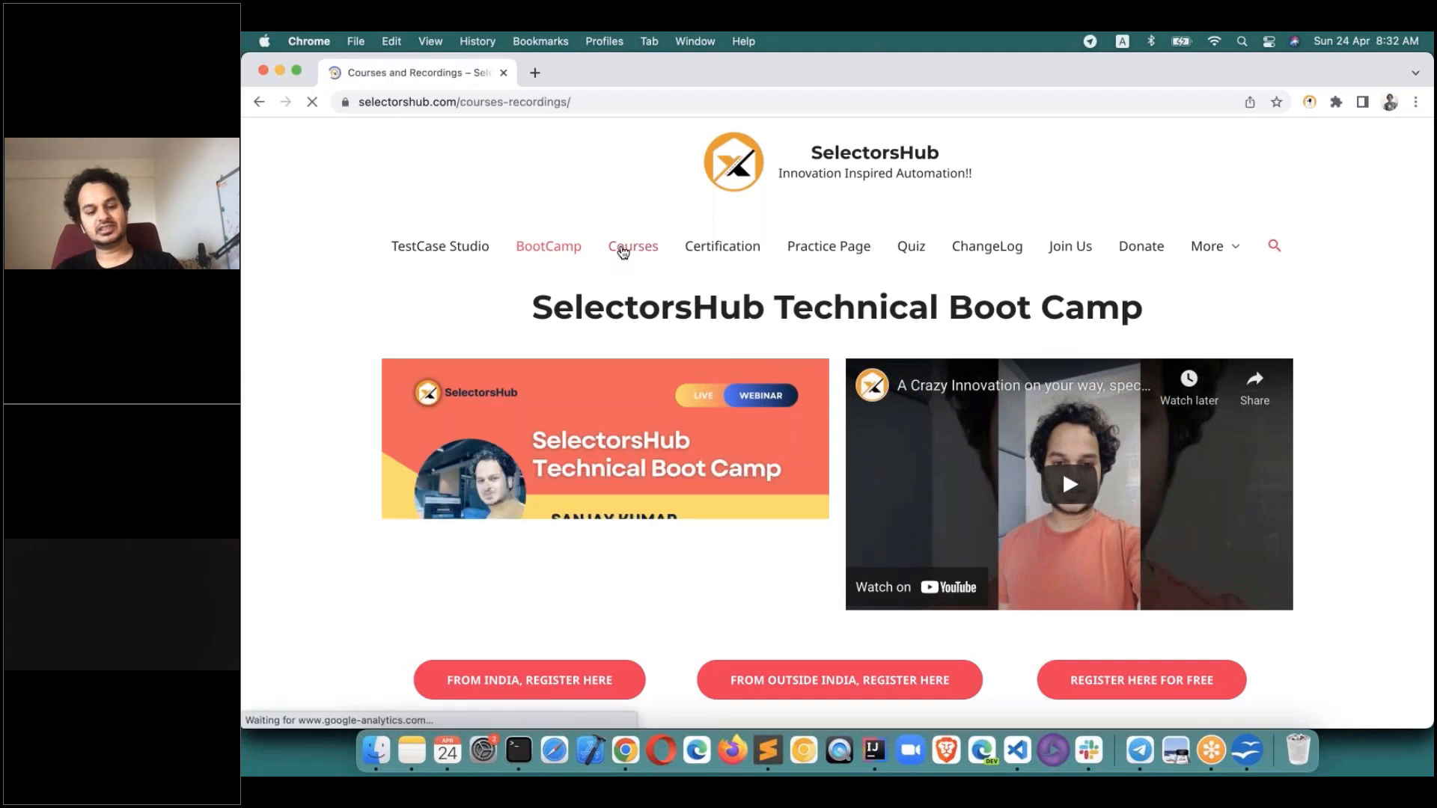
Switch off screenshot capture in TestCase Studio and click Practice Page on the site.
{"action": "key", "text": "super+Tab"}
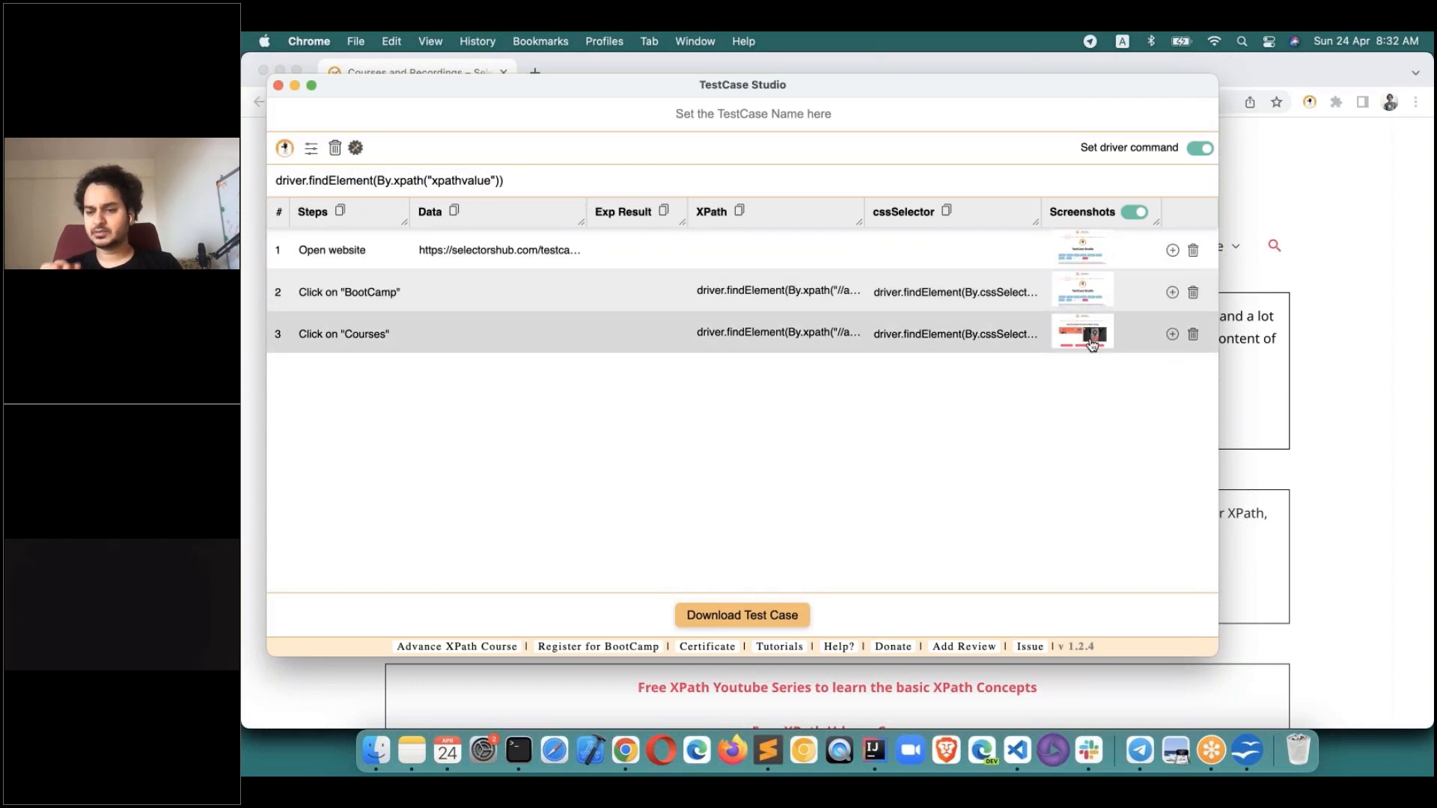
{"action": "left_click", "coordinate": [1133, 212]}
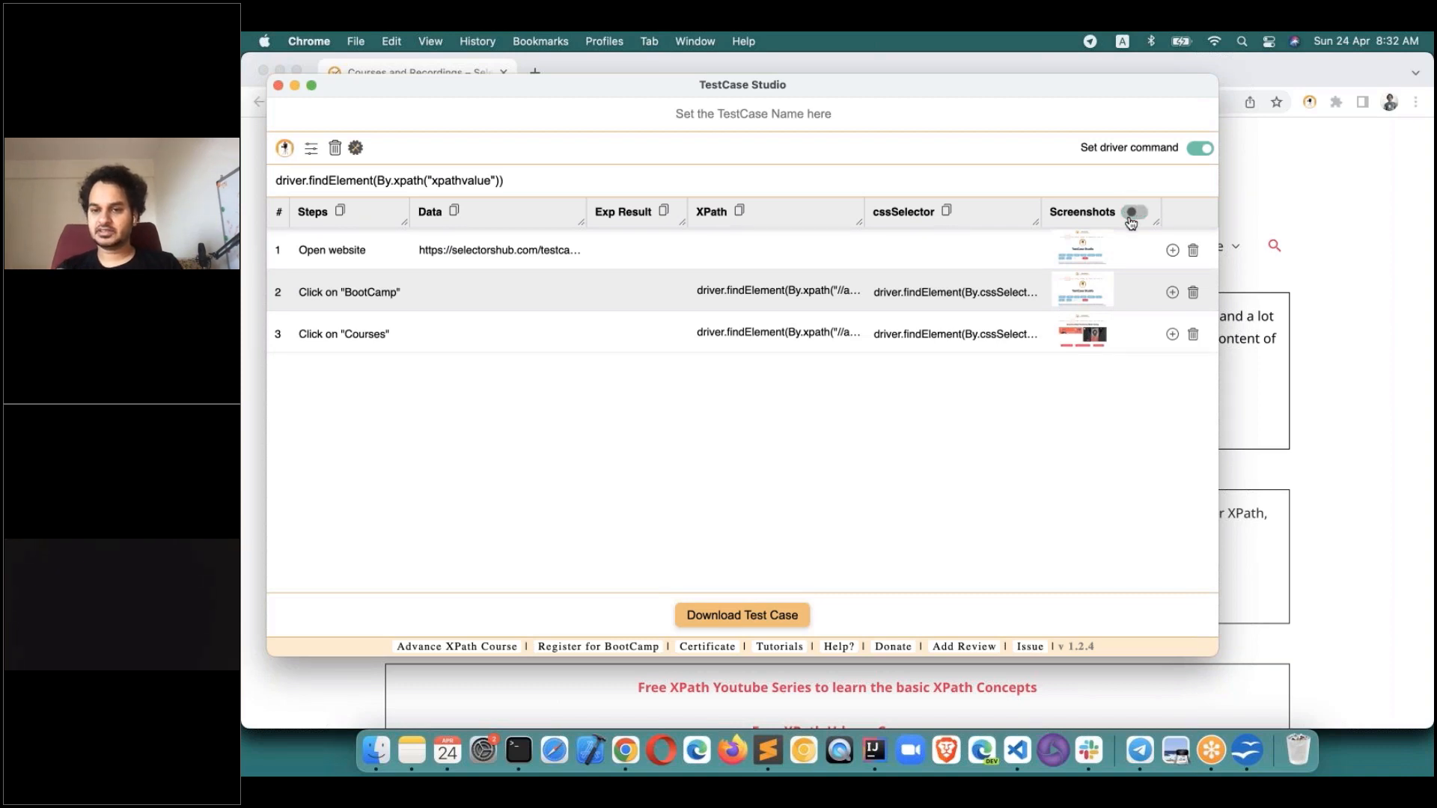
{"action": "left_click", "coordinate": [1232, 178]}
{"action": "left_click", "coordinate": [820, 254]}
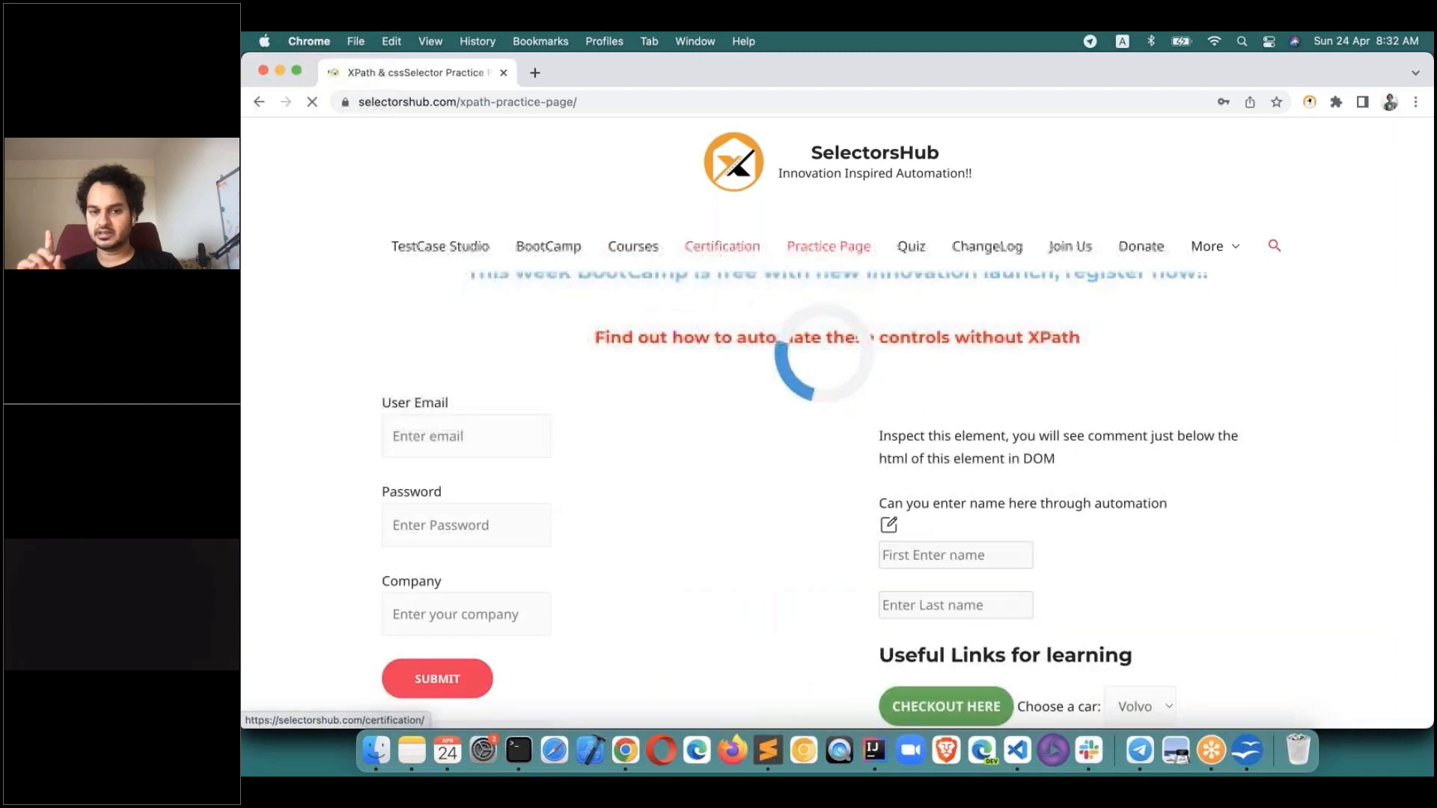
Record the Practice Page click, then switch screenshot capture back on.
{"action": "left_click", "coordinate": [722, 247]}
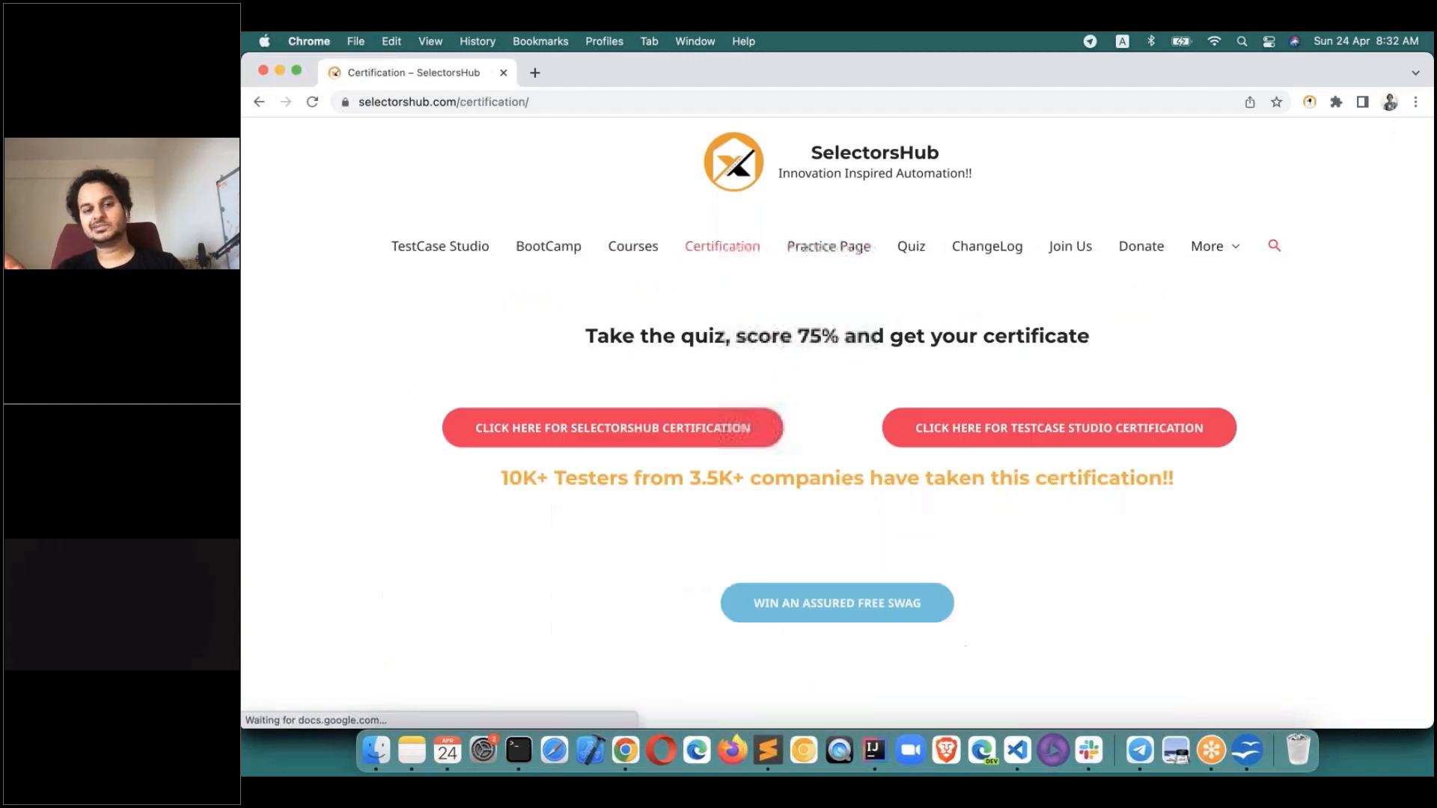
{"action": "key", "text": "super+grave"}
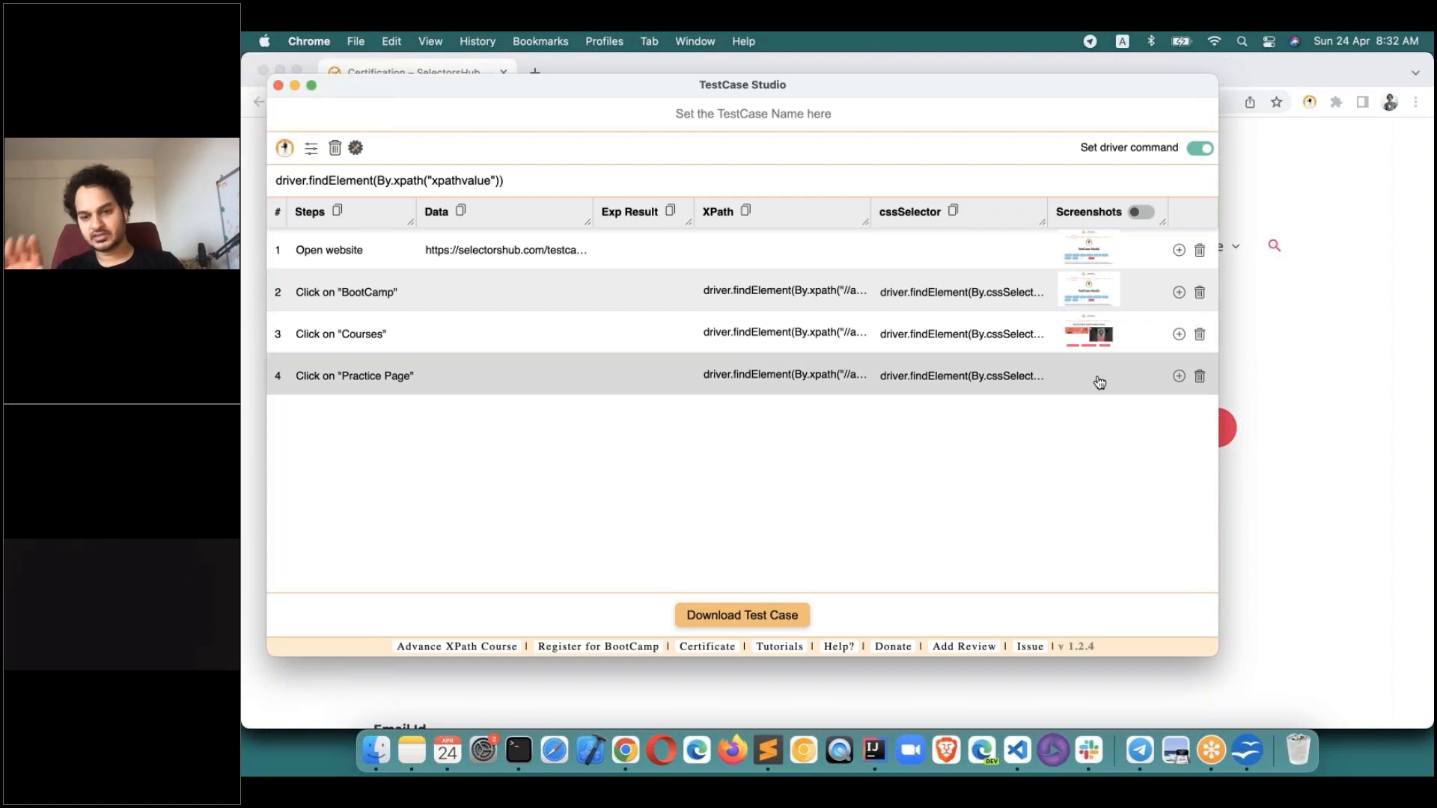
{"action": "key", "text": "super+grave"}
{"action": "key", "text": "super+grave"}
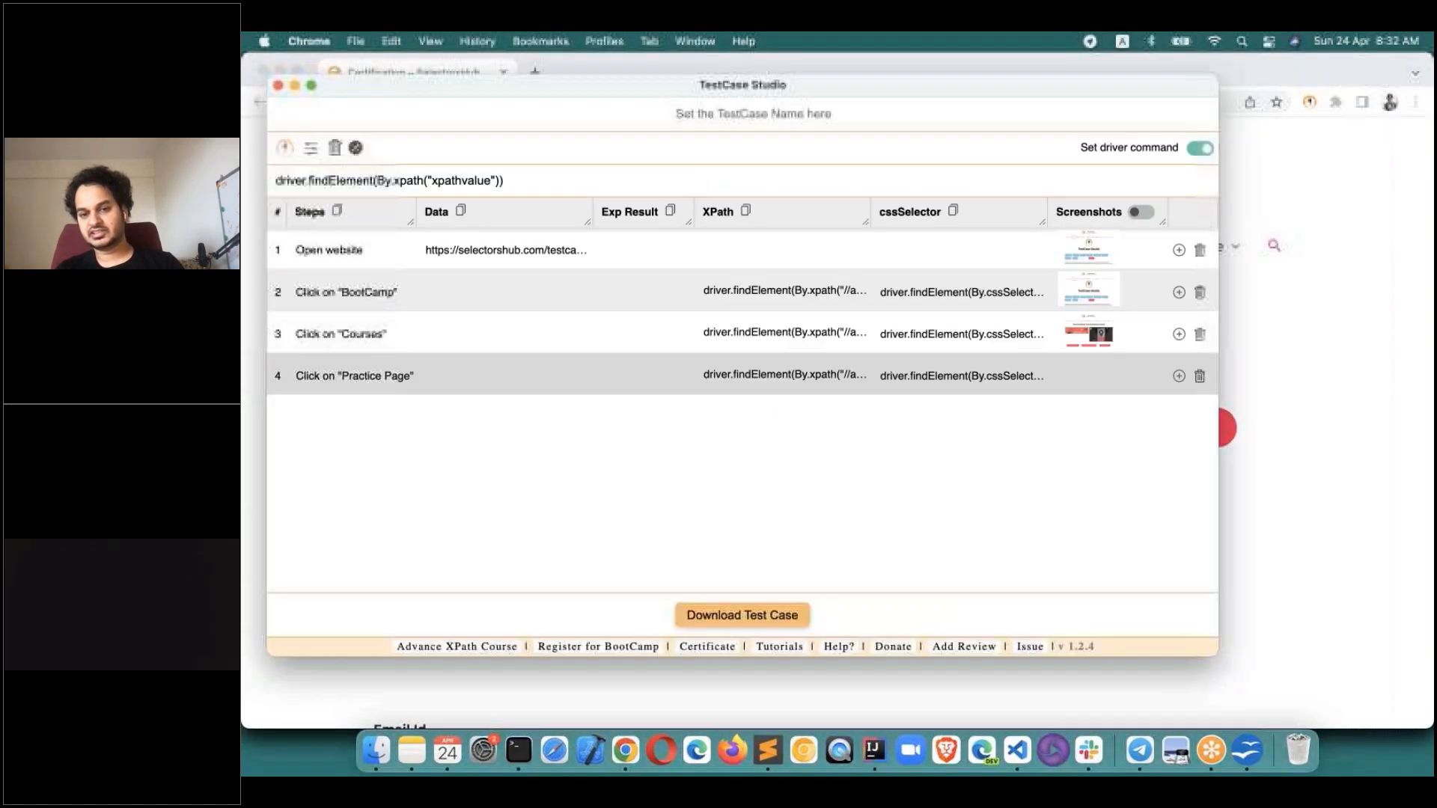
{"action": "left_click", "coordinate": [1143, 213]}
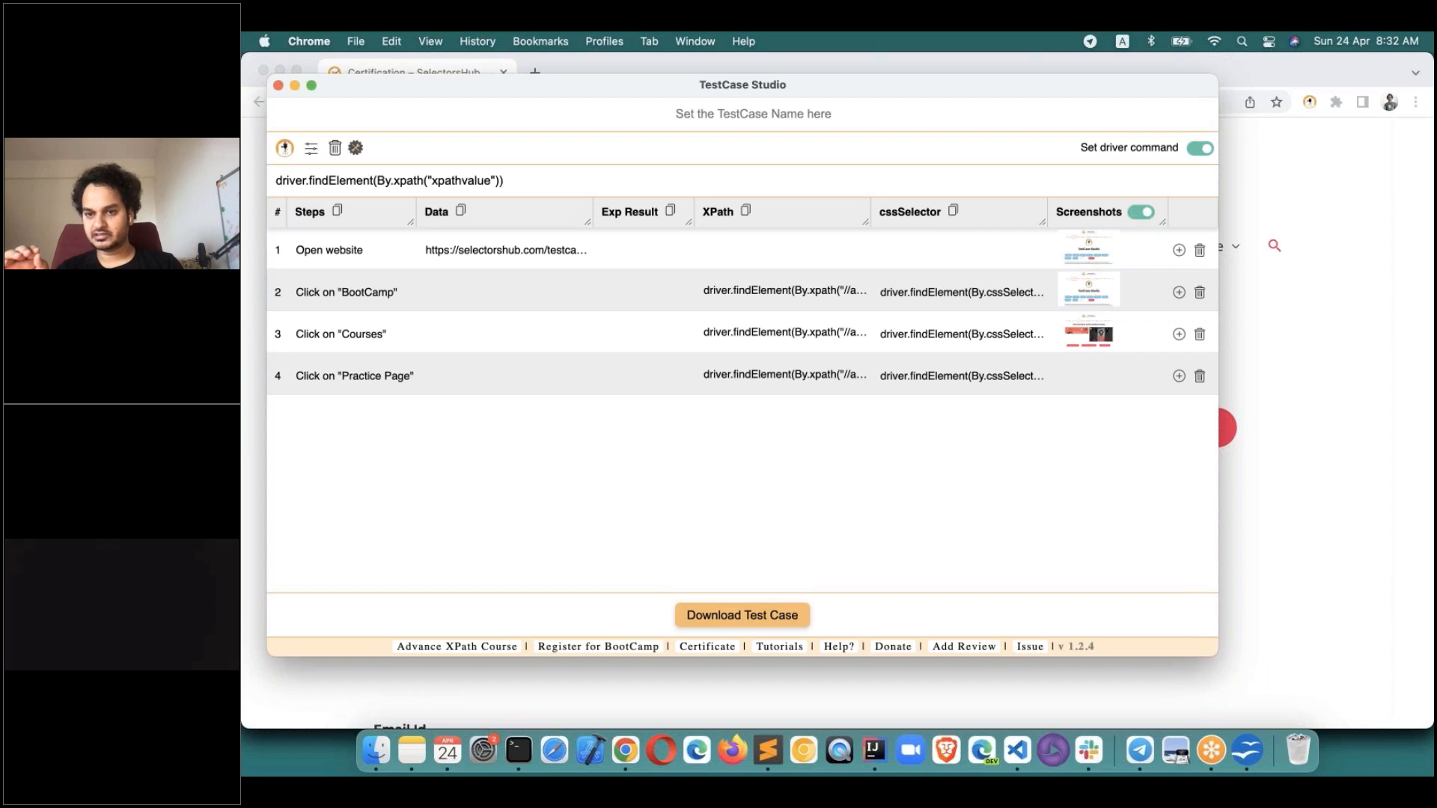
Record another BootCamp click, captured with a screenshot.
{"action": "left_click", "coordinate": [1247, 584]}
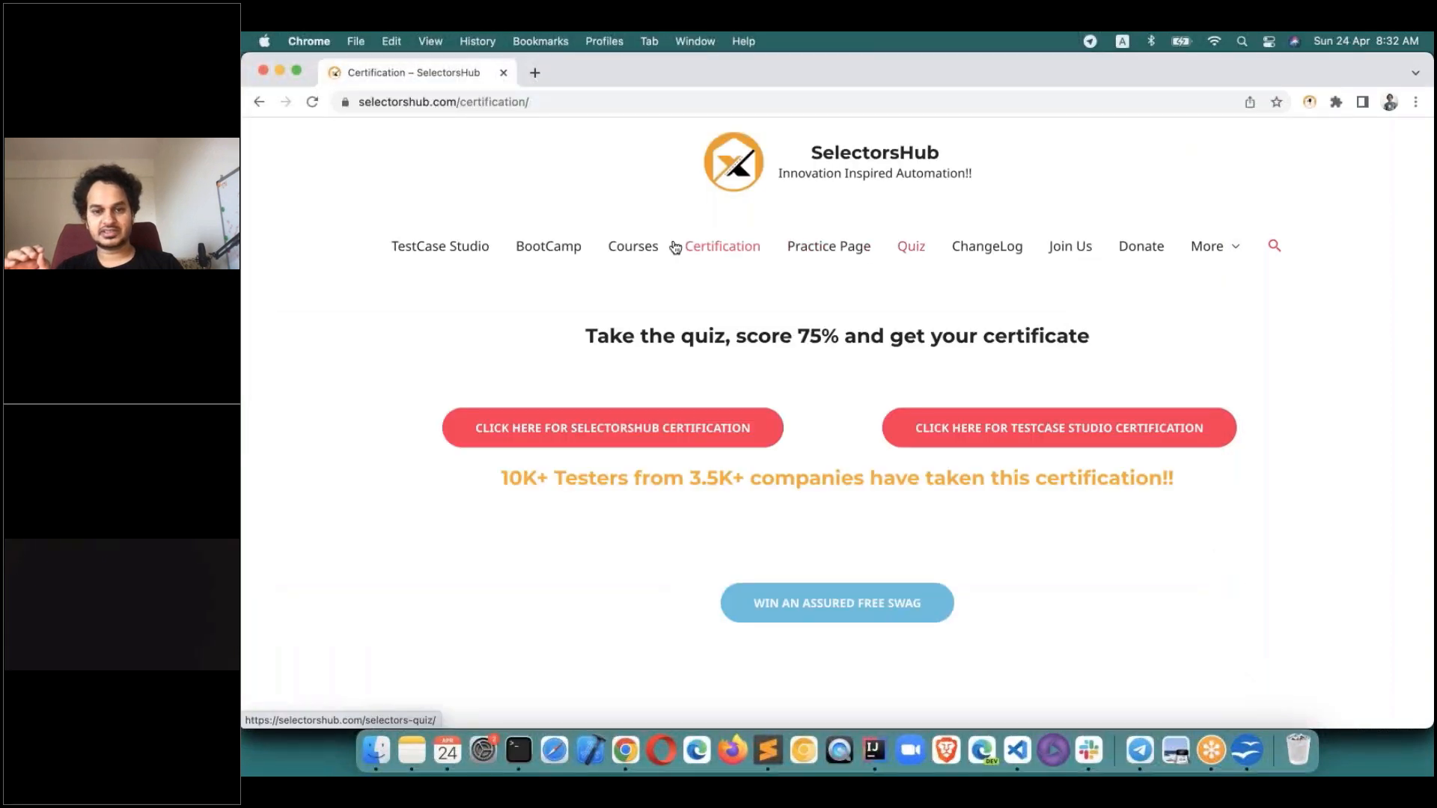
{"action": "left_click", "coordinate": [566, 247]}
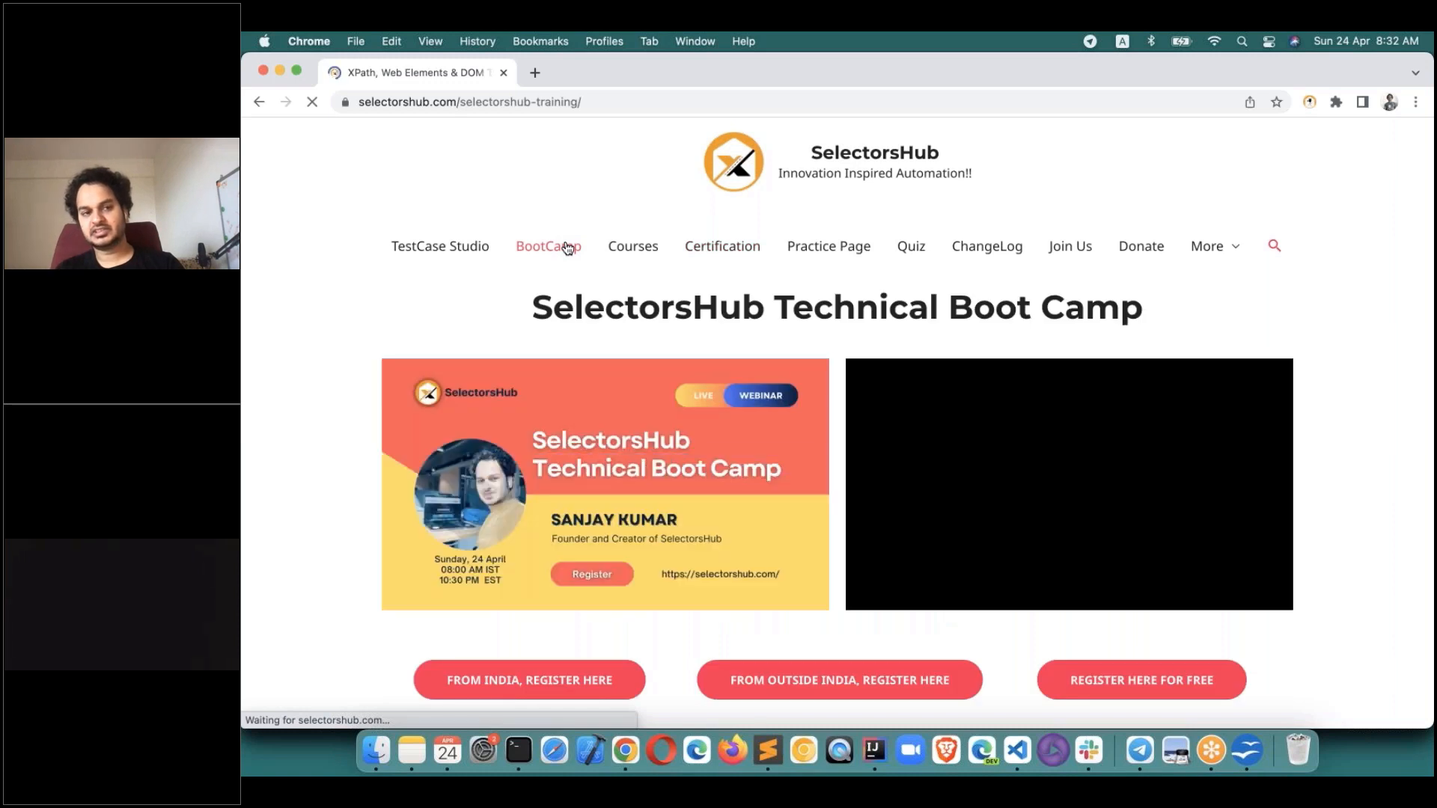
{"action": "key", "text": "super+grave"}
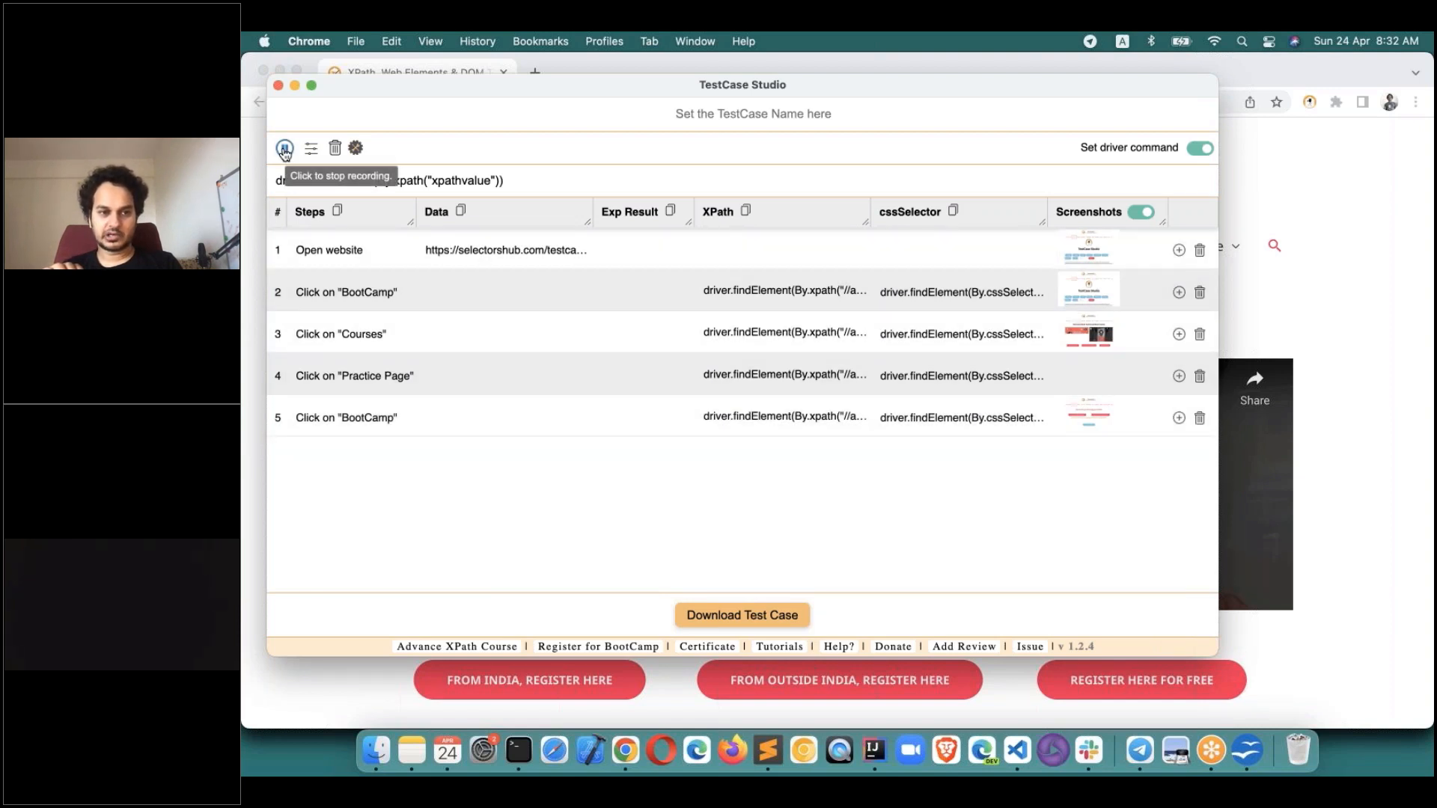
On the Practice Page, enter an email in User Email and a password in Password.
{"action": "left_click", "coordinate": [254, 247]}
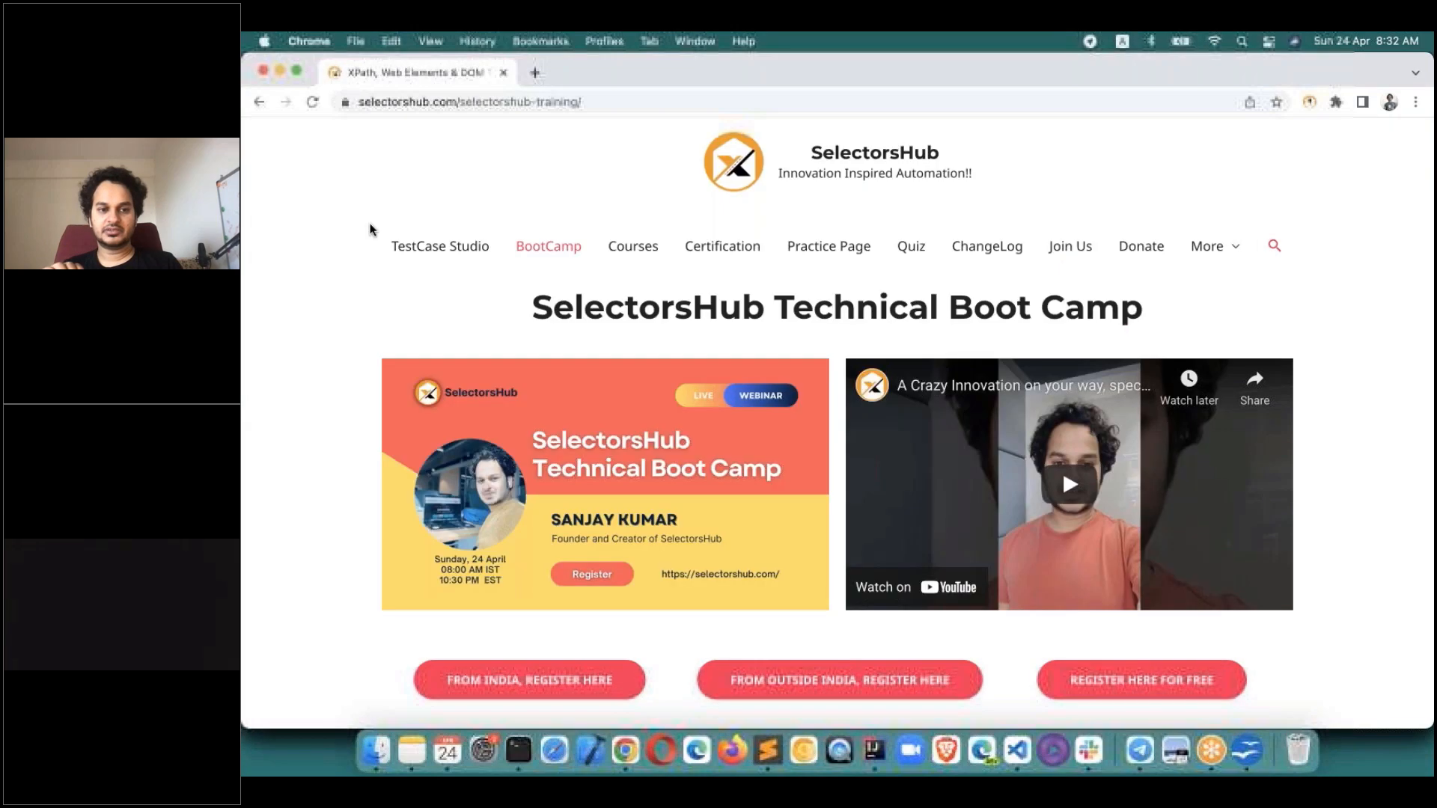
{"action": "left_click", "coordinate": [807, 256]}
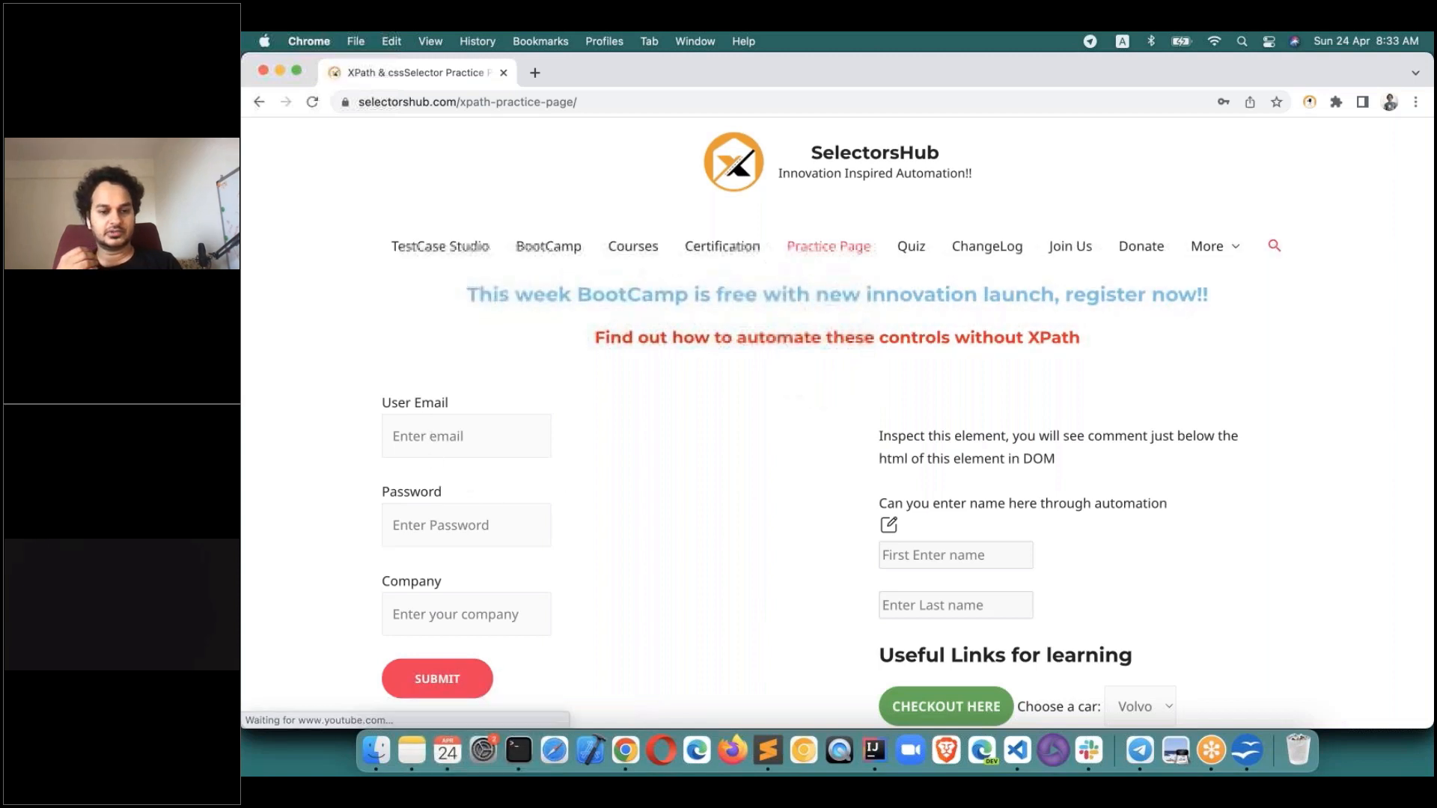
{"action": "left_click", "coordinate": [443, 438]}
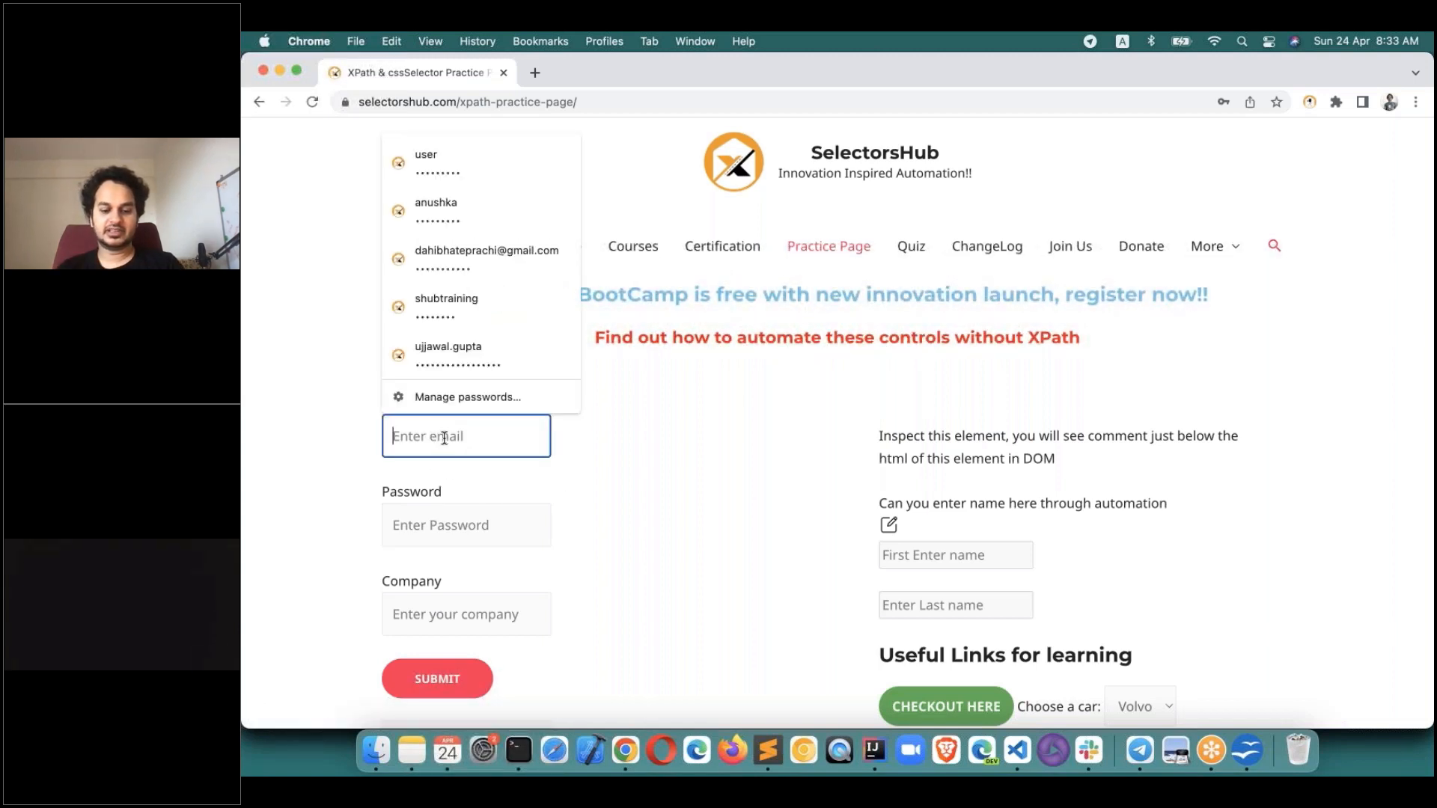
{"action": "type", "text": "abc"}
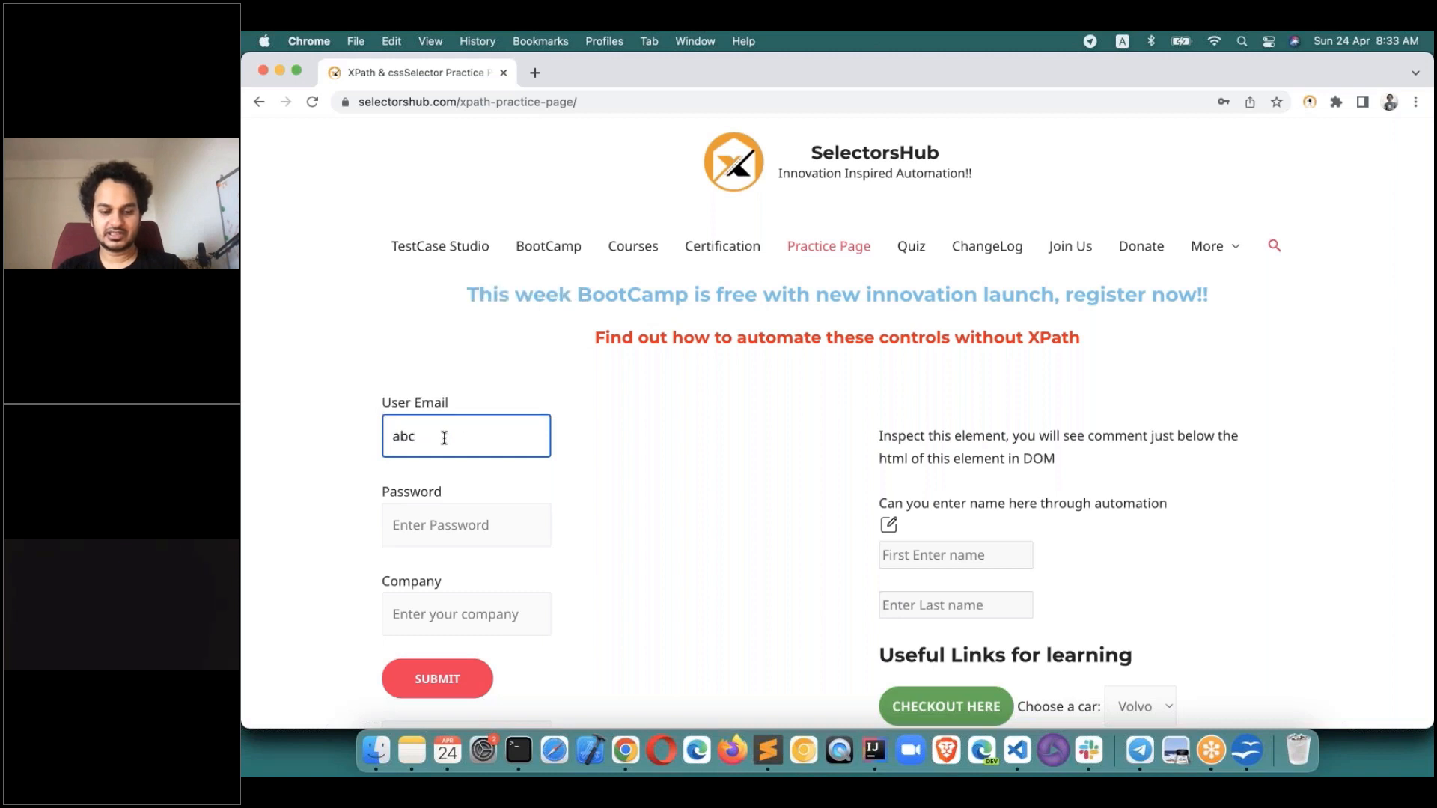
{"action": "type", "text": "@gmailc.om"}
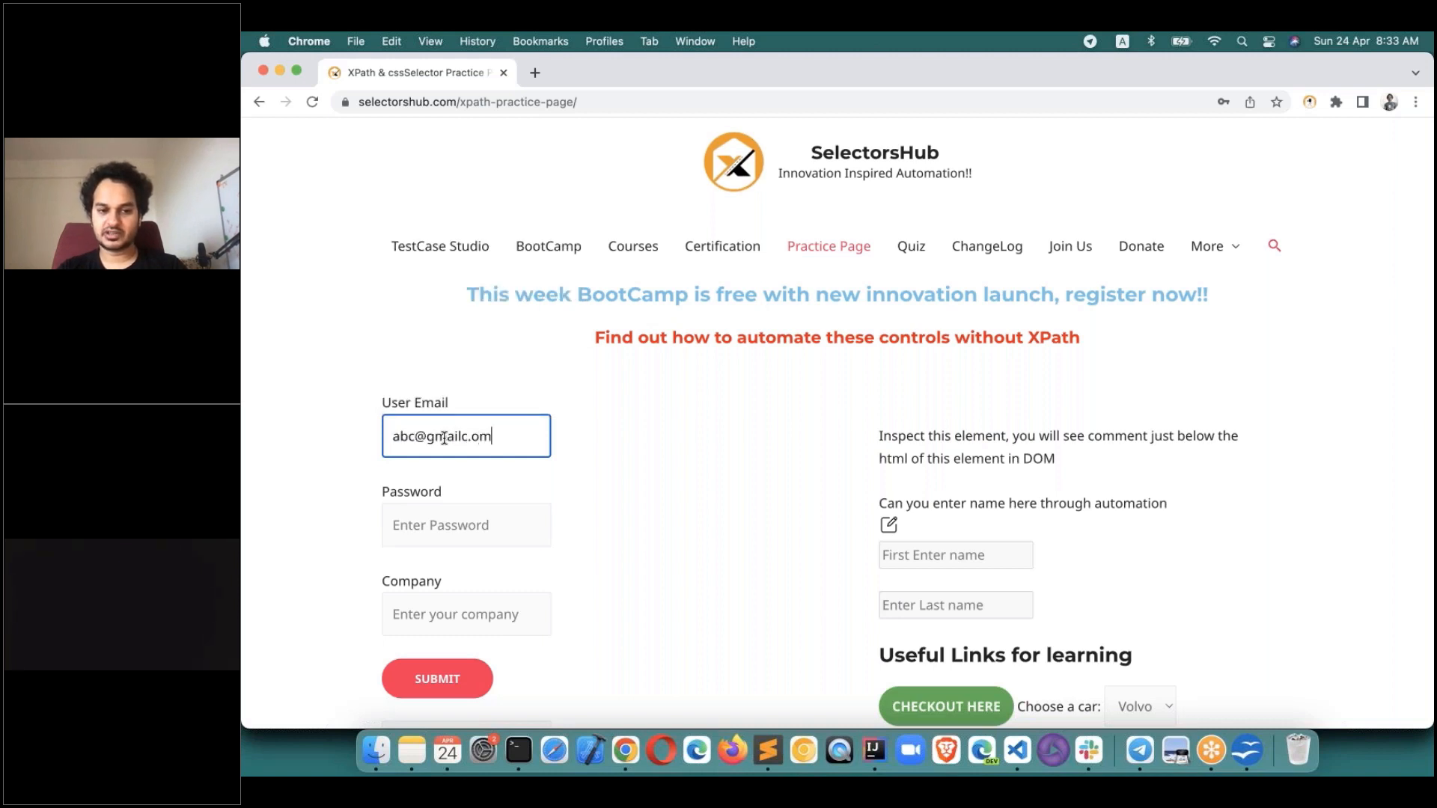
{"action": "key", "text": "Tab"}
{"action": "type", "text": "password"}
{"action": "key", "text": "super+grave"}
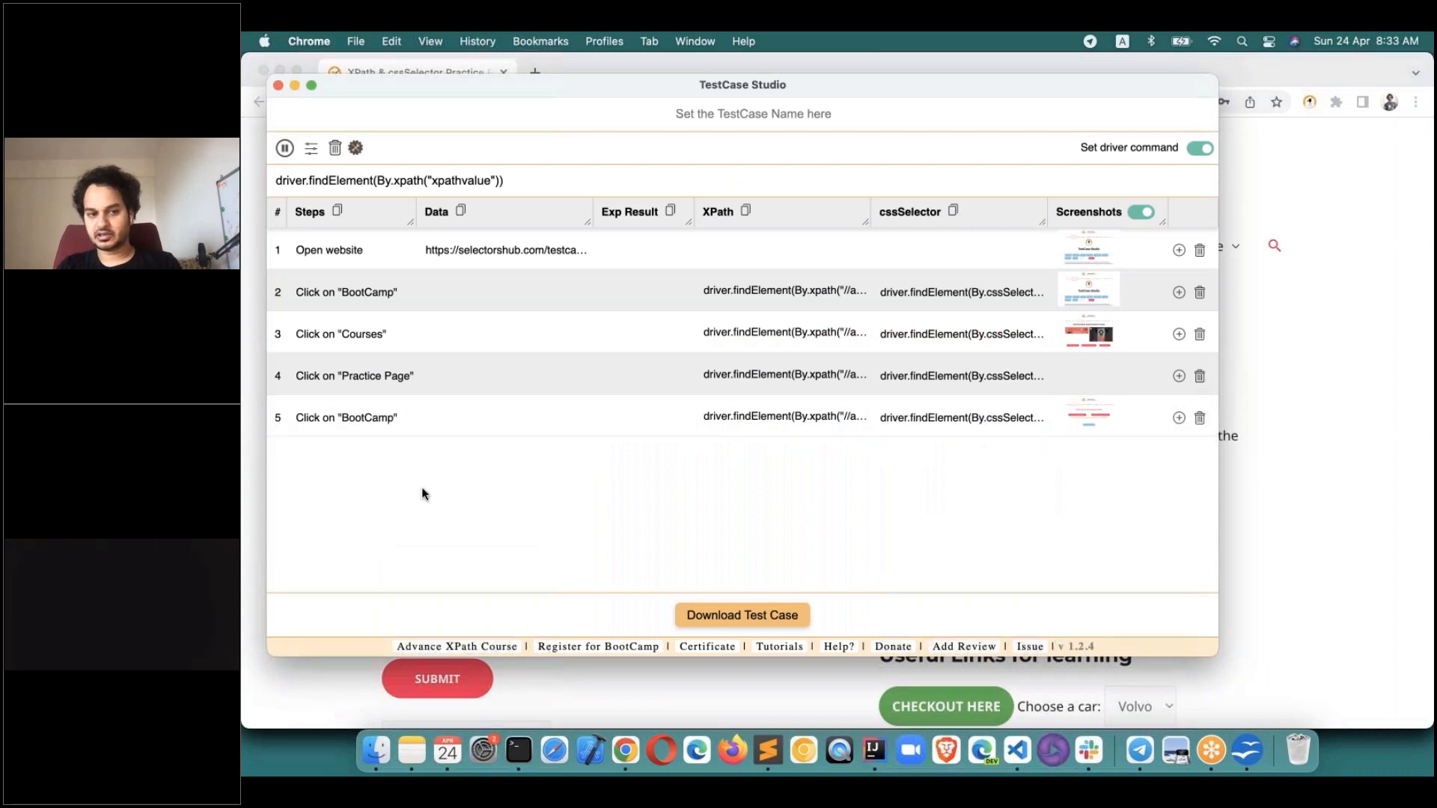
{"action": "key", "text": "super+grave"}
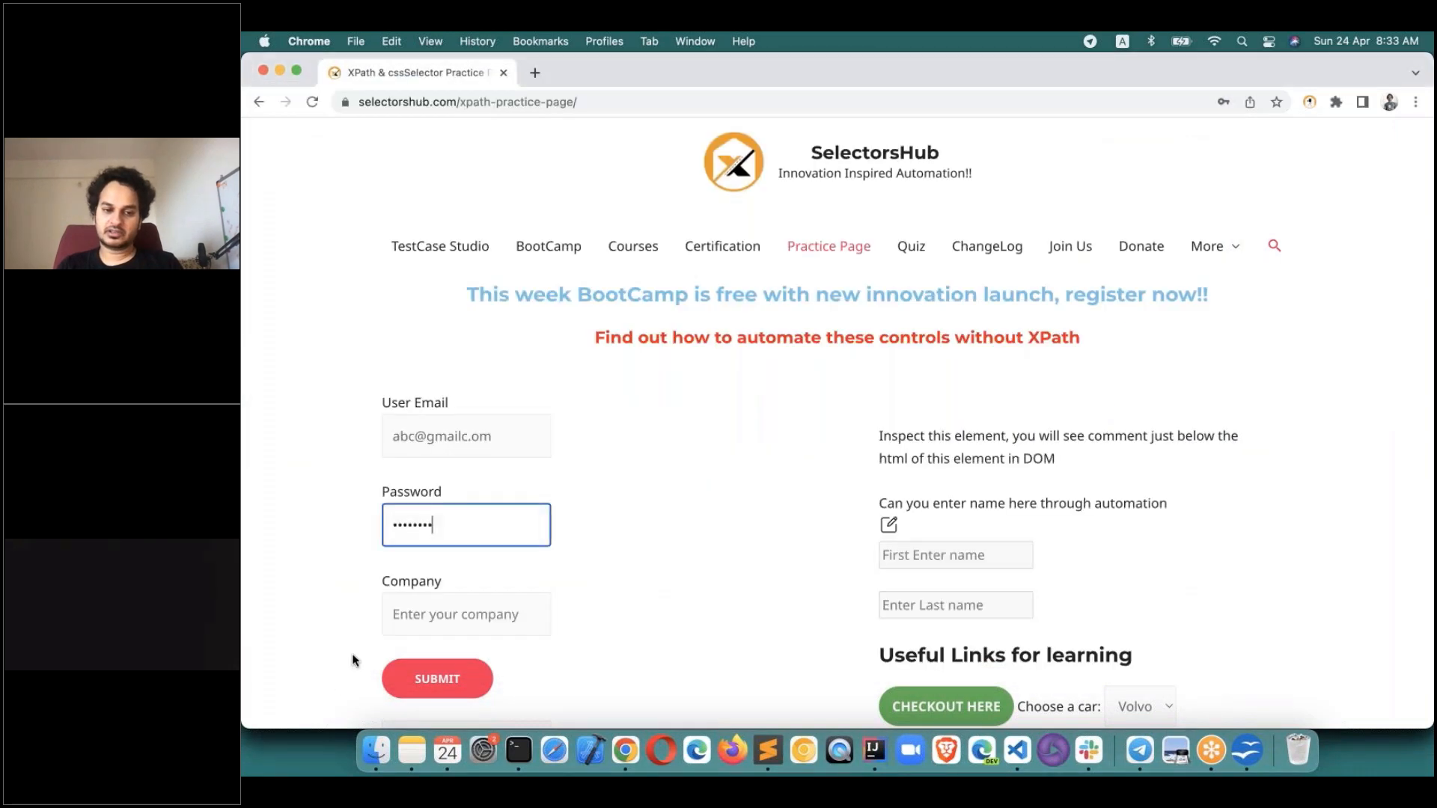
Resume recording, enter 'selecotrshub' in the Company field, and widen the recorder to show all columns.
{"action": "left_click", "coordinate": [409, 610]}
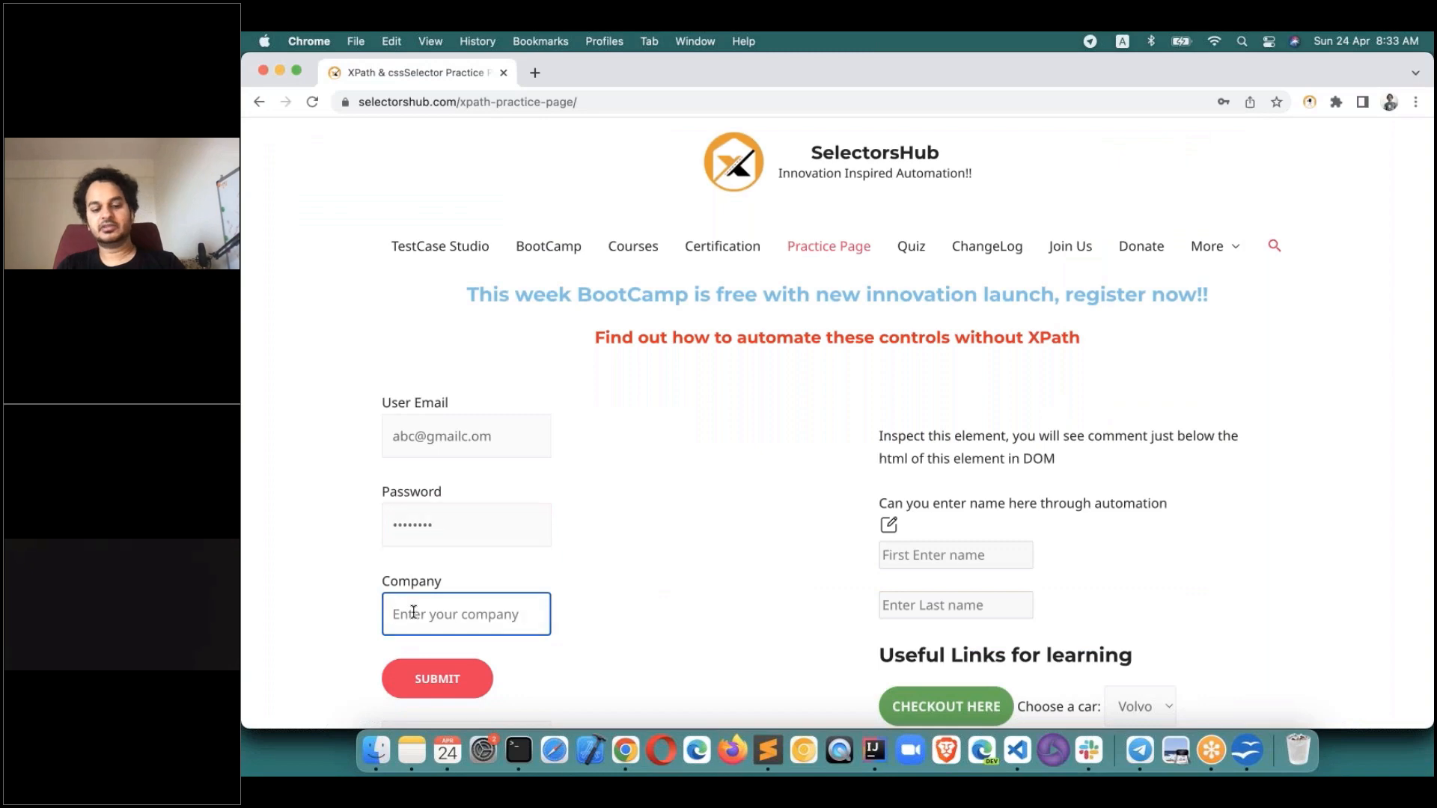
{"action": "key", "text": "super+grave"}
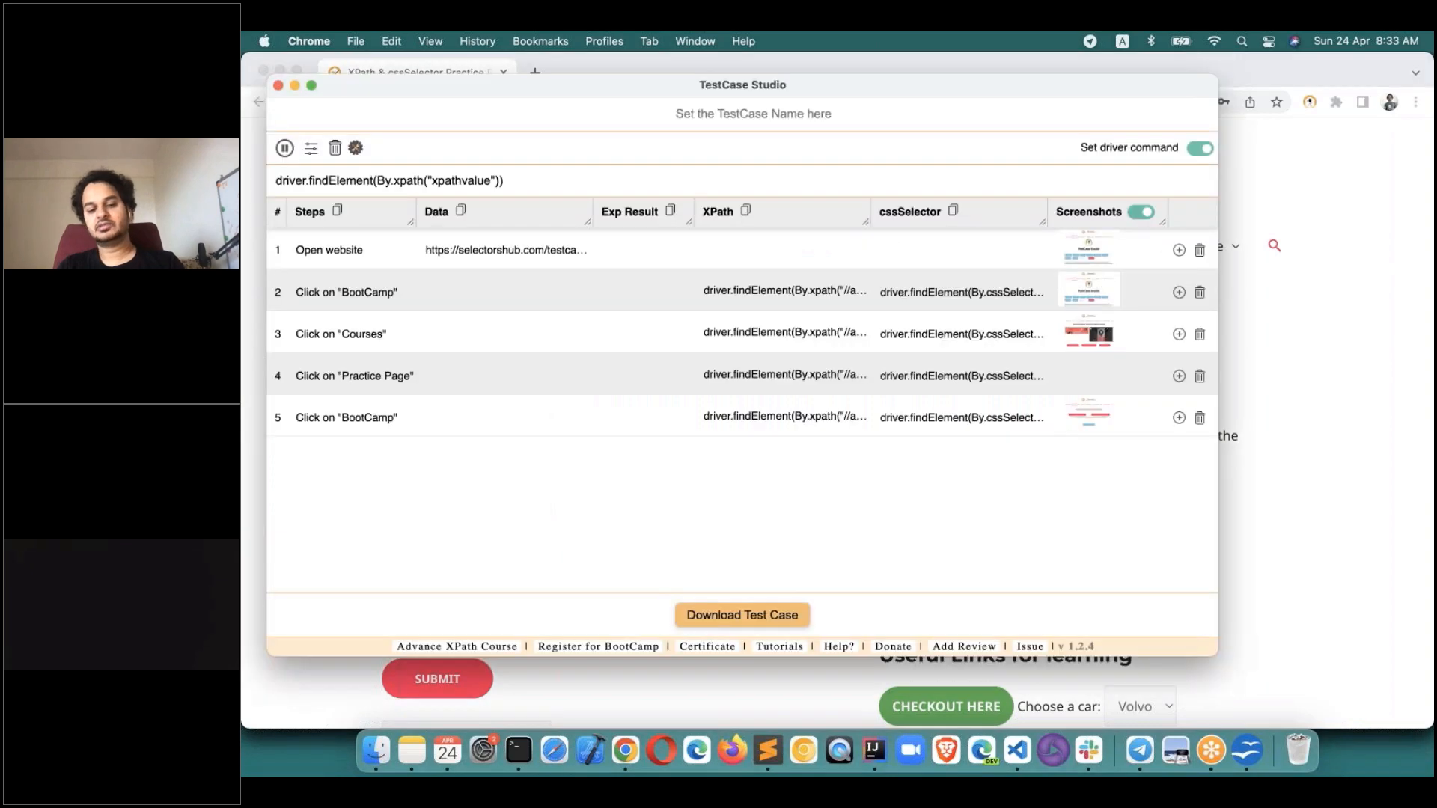
{"action": "left_click", "coordinate": [286, 149]}
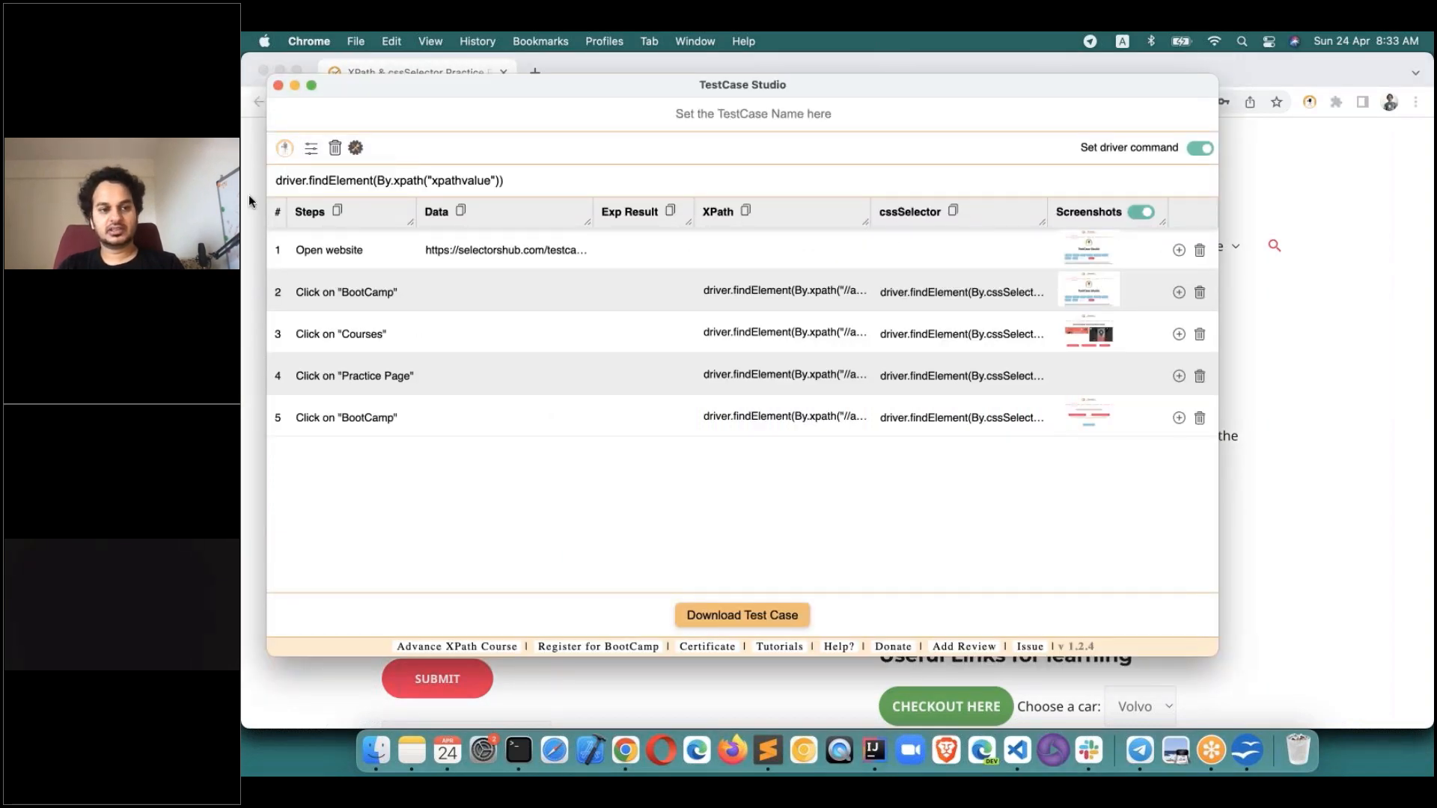
{"action": "key", "text": "super+grave"}
{"action": "type", "text": "sel"}
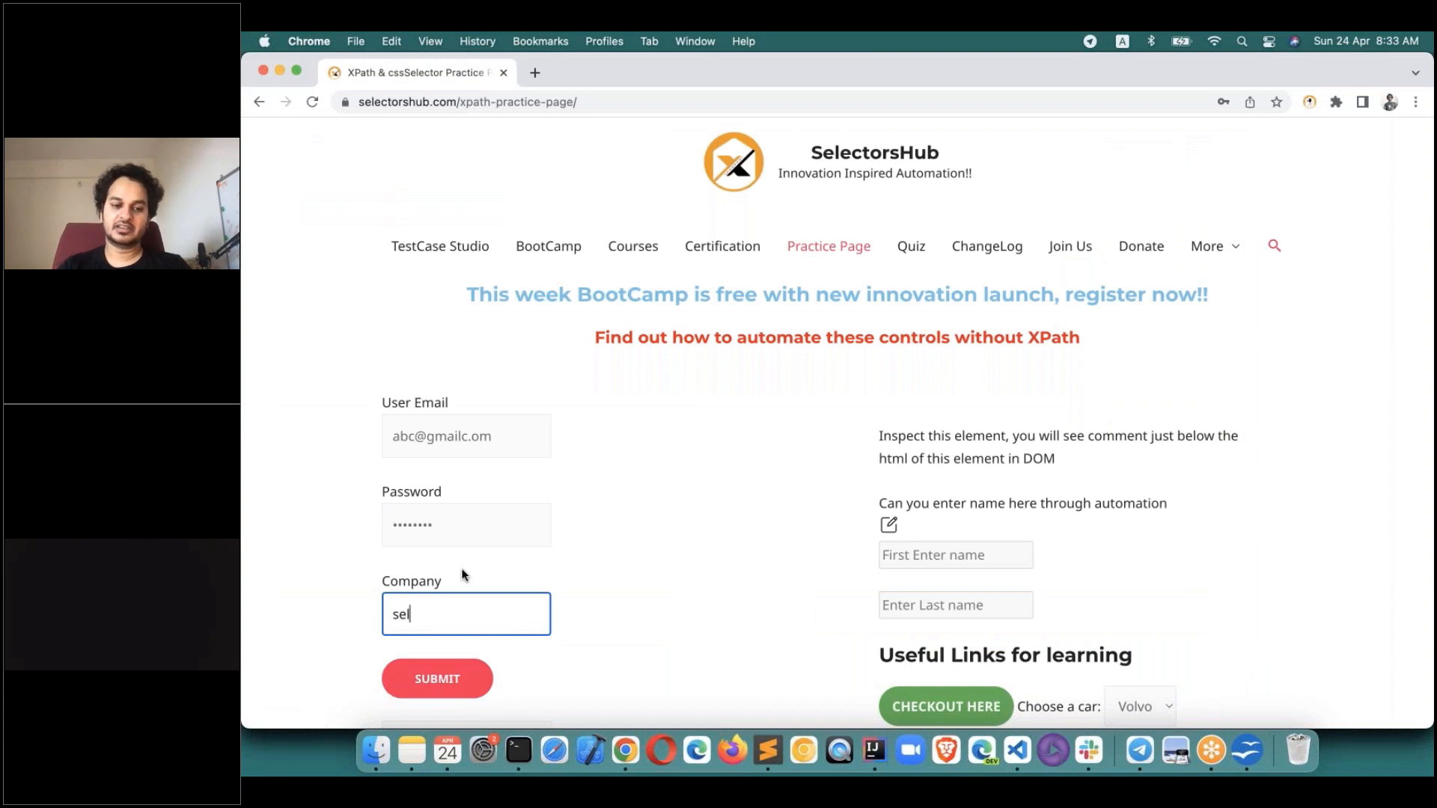
{"action": "type", "text": "ecotrshub"}
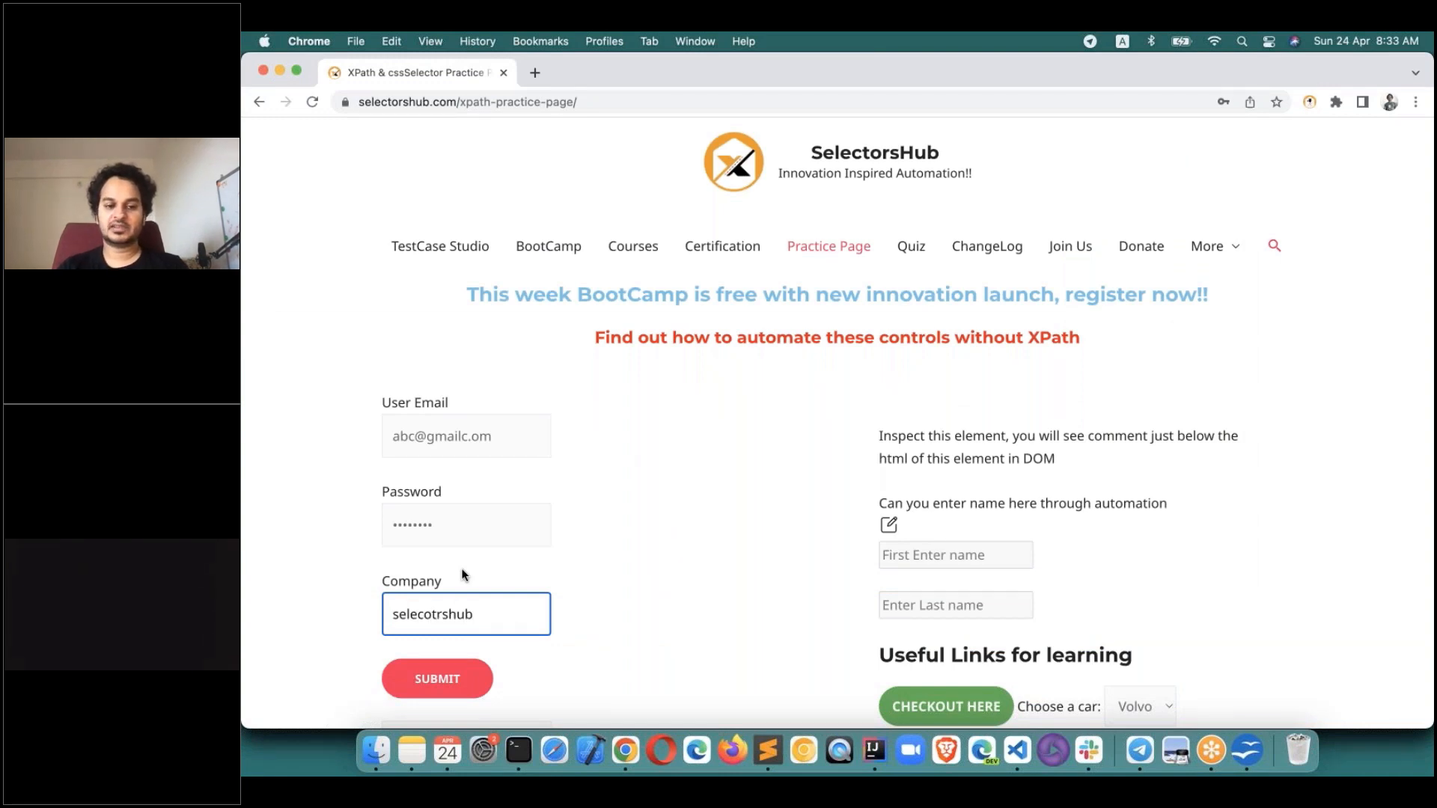
{"action": "key", "text": "super+grave"}
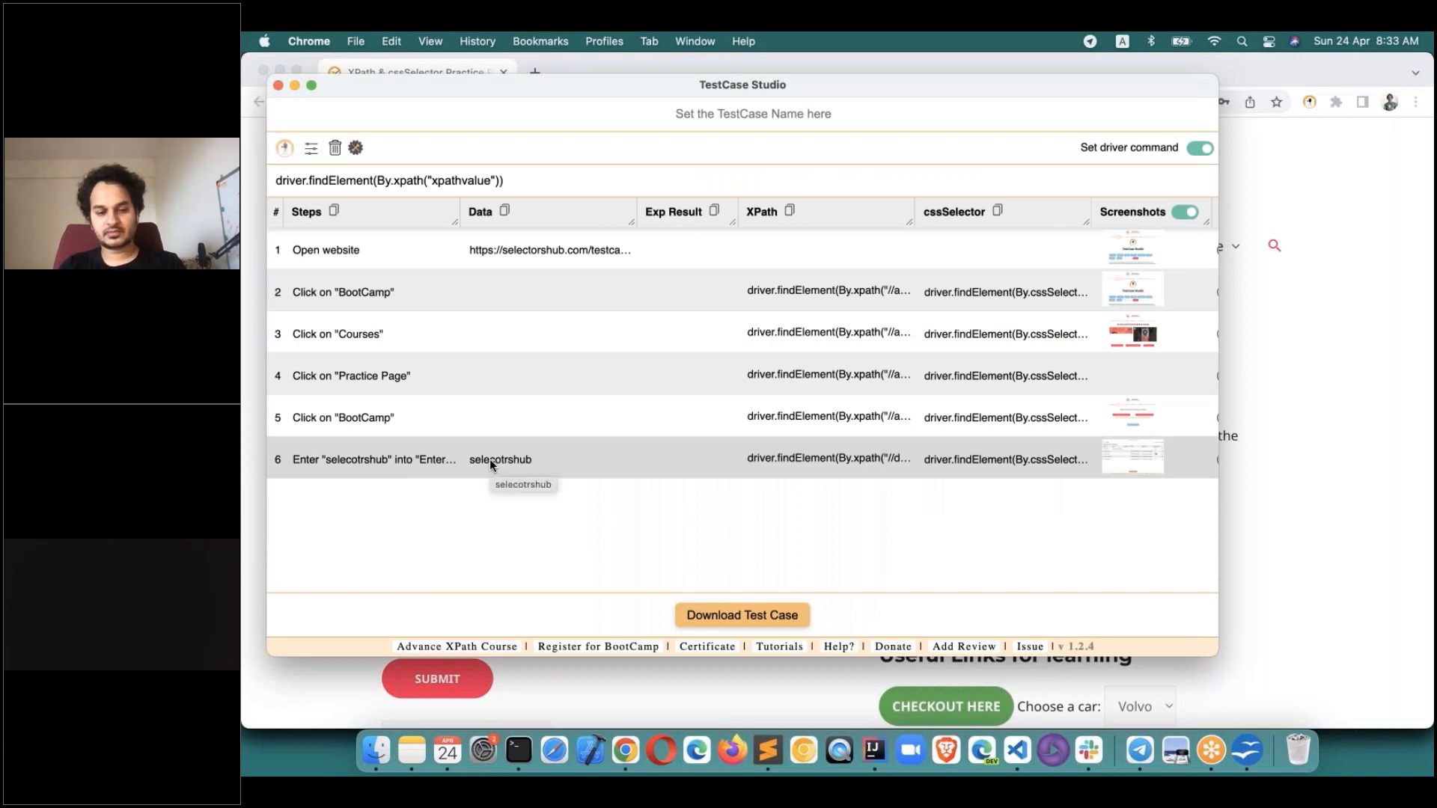
{"action": "left_click", "coordinate": [1237, 621]}
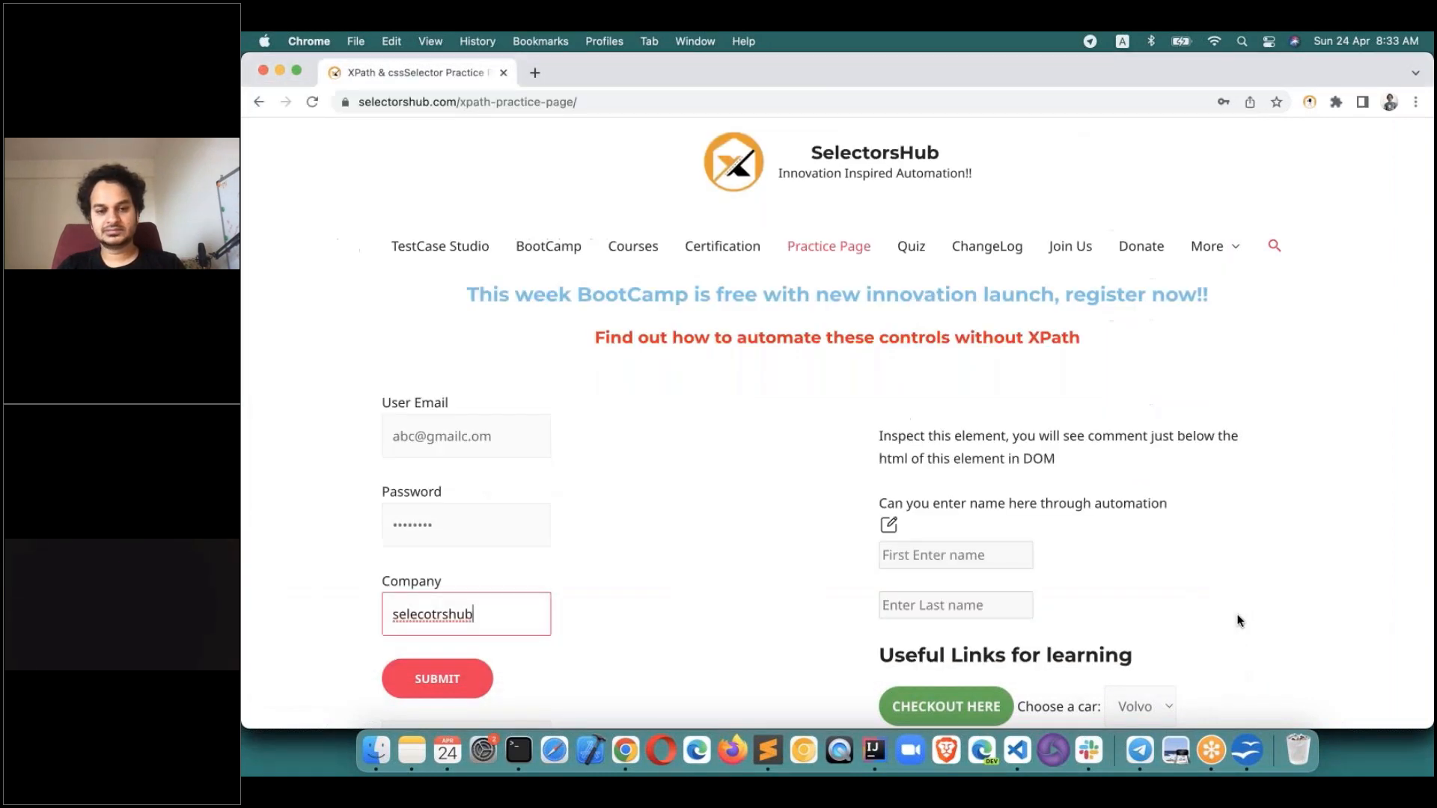
{"action": "key", "text": "super+grave"}
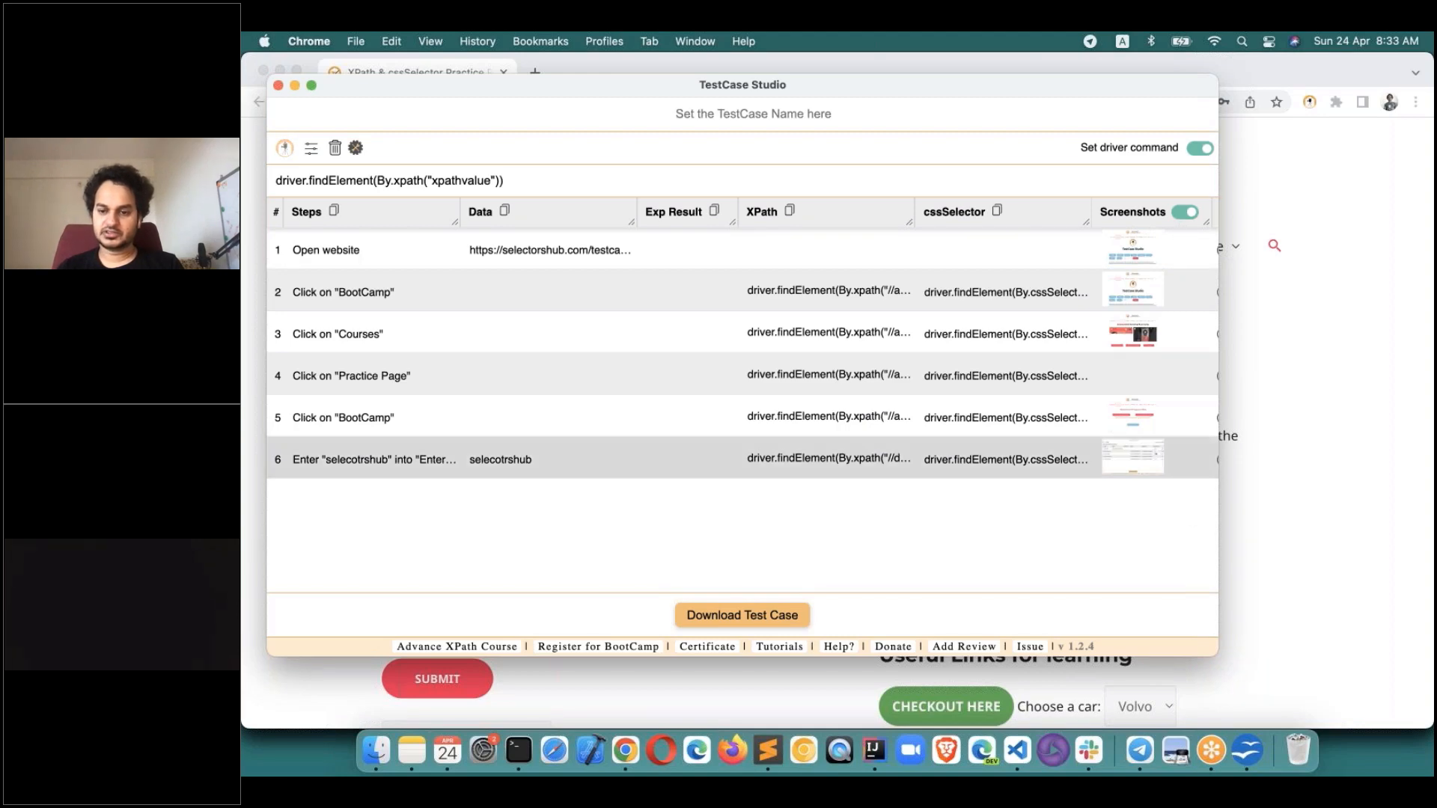
{"action": "left_click_drag", "start_coordinate": [1218, 655], "coordinate": [1298, 662]}
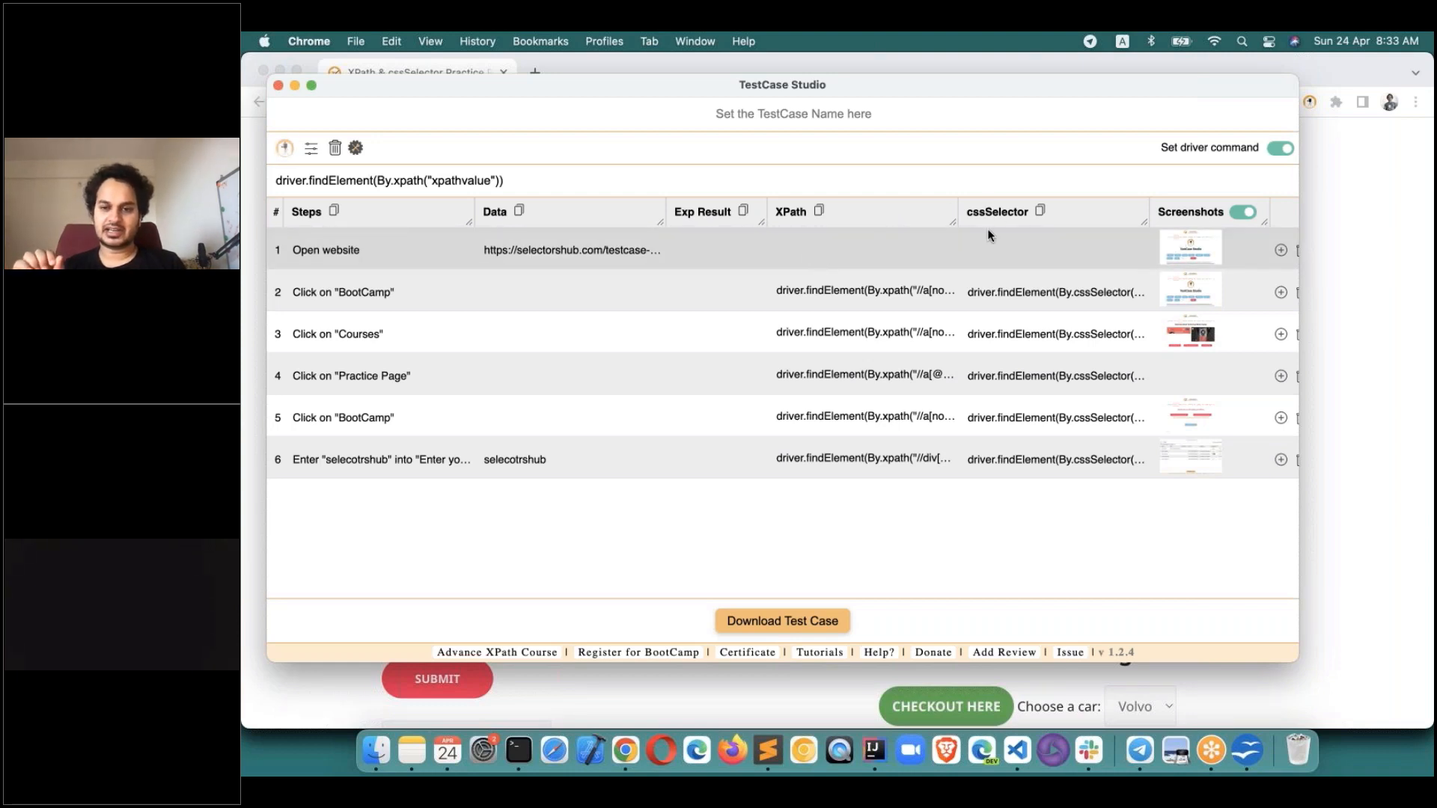
Hide the cssSelector and Exp Result columns.
{"action": "left_click", "coordinate": [358, 148]}
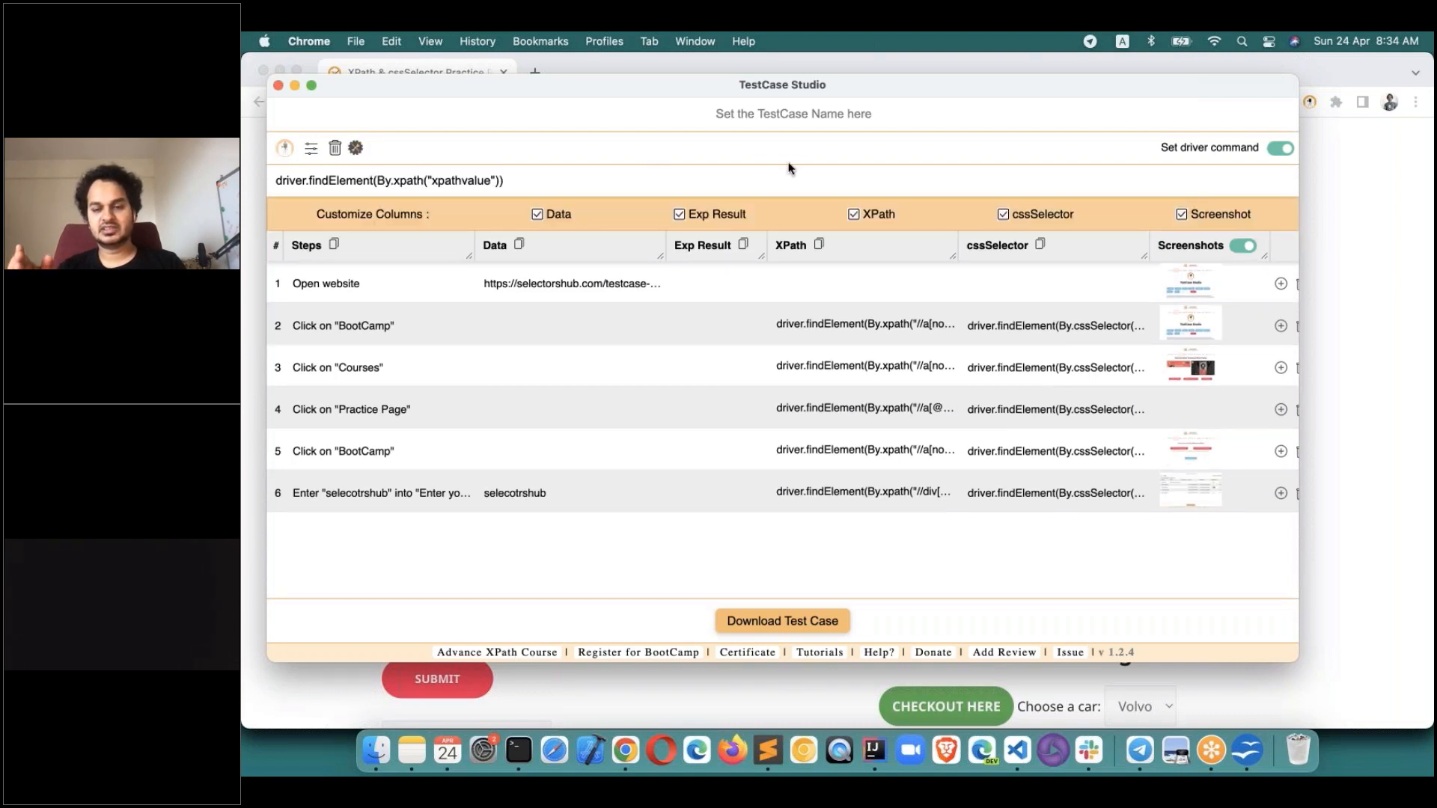
{"action": "left_click", "coordinate": [1004, 214]}
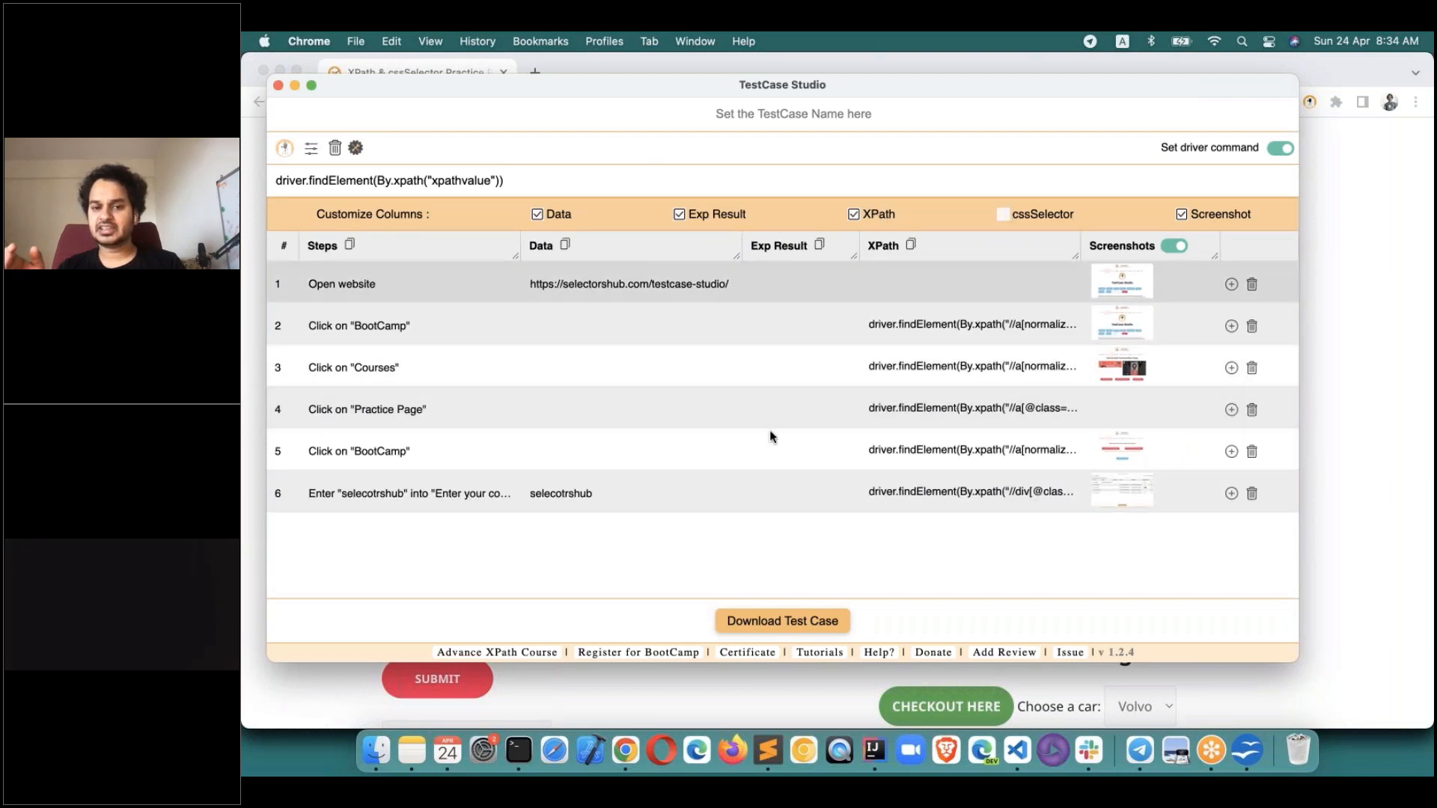
{"action": "left_click", "coordinate": [679, 214]}
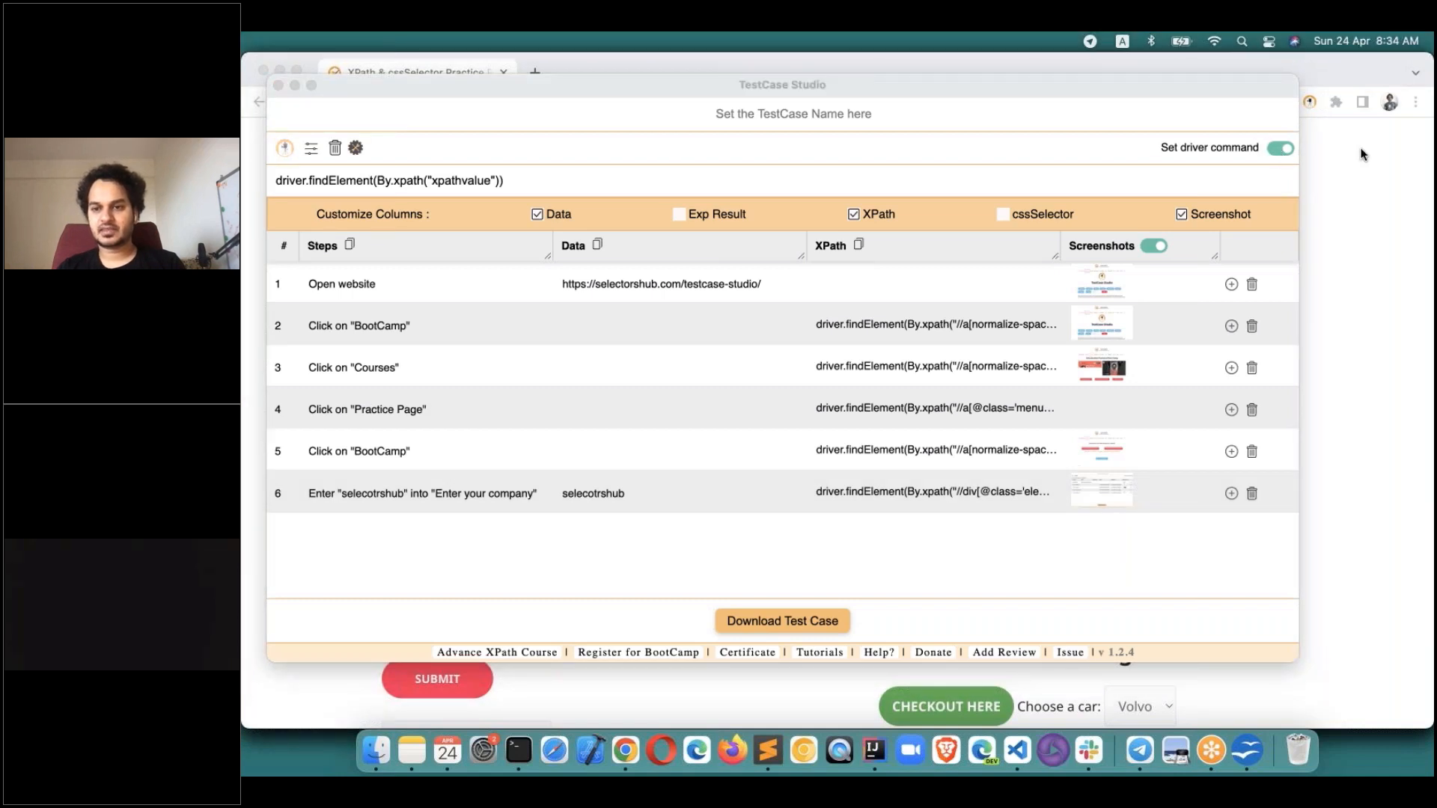
Turn off Set driver command and show the locator attribute options.
{"action": "left_click", "coordinate": [1280, 148]}
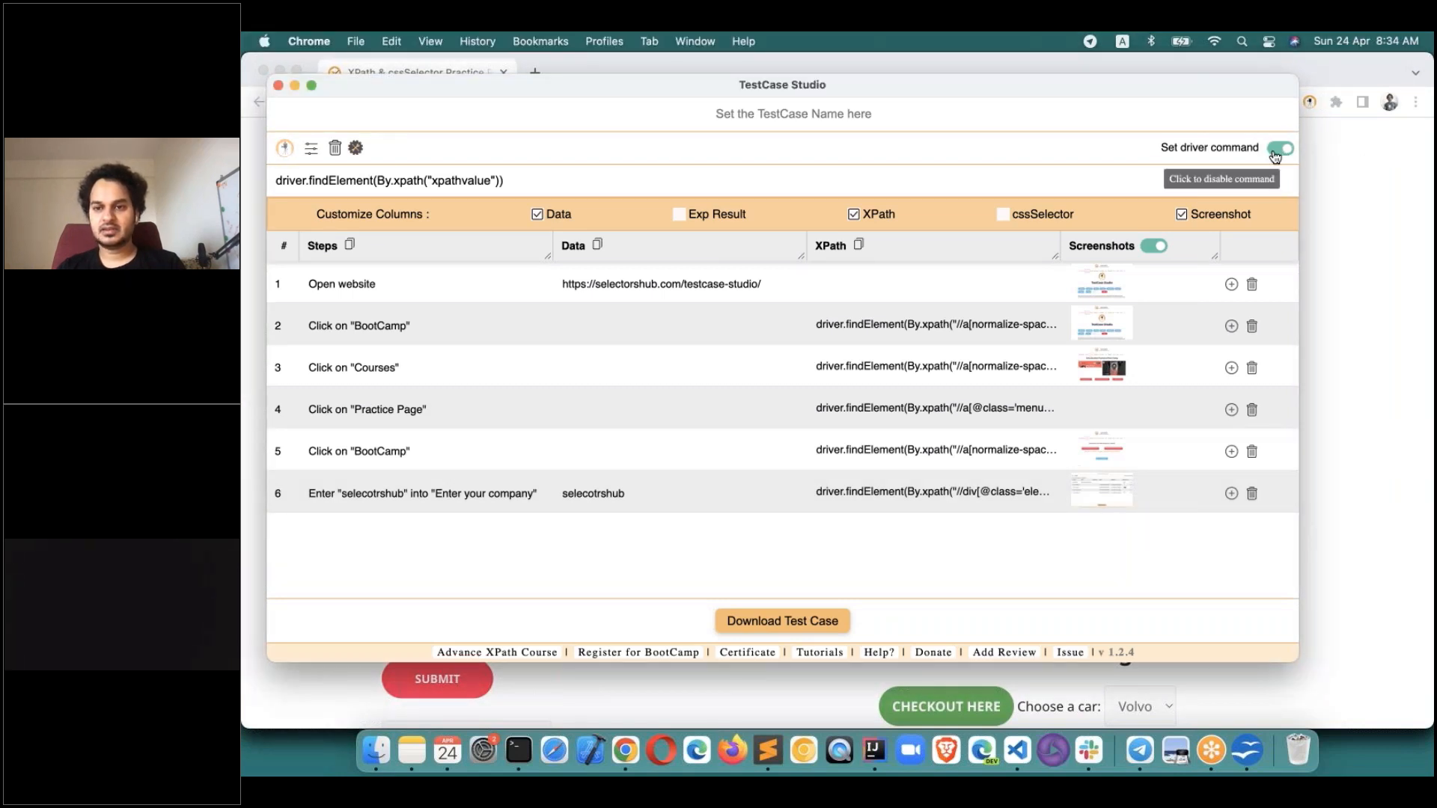
{"action": "left_click", "coordinate": [1280, 148]}
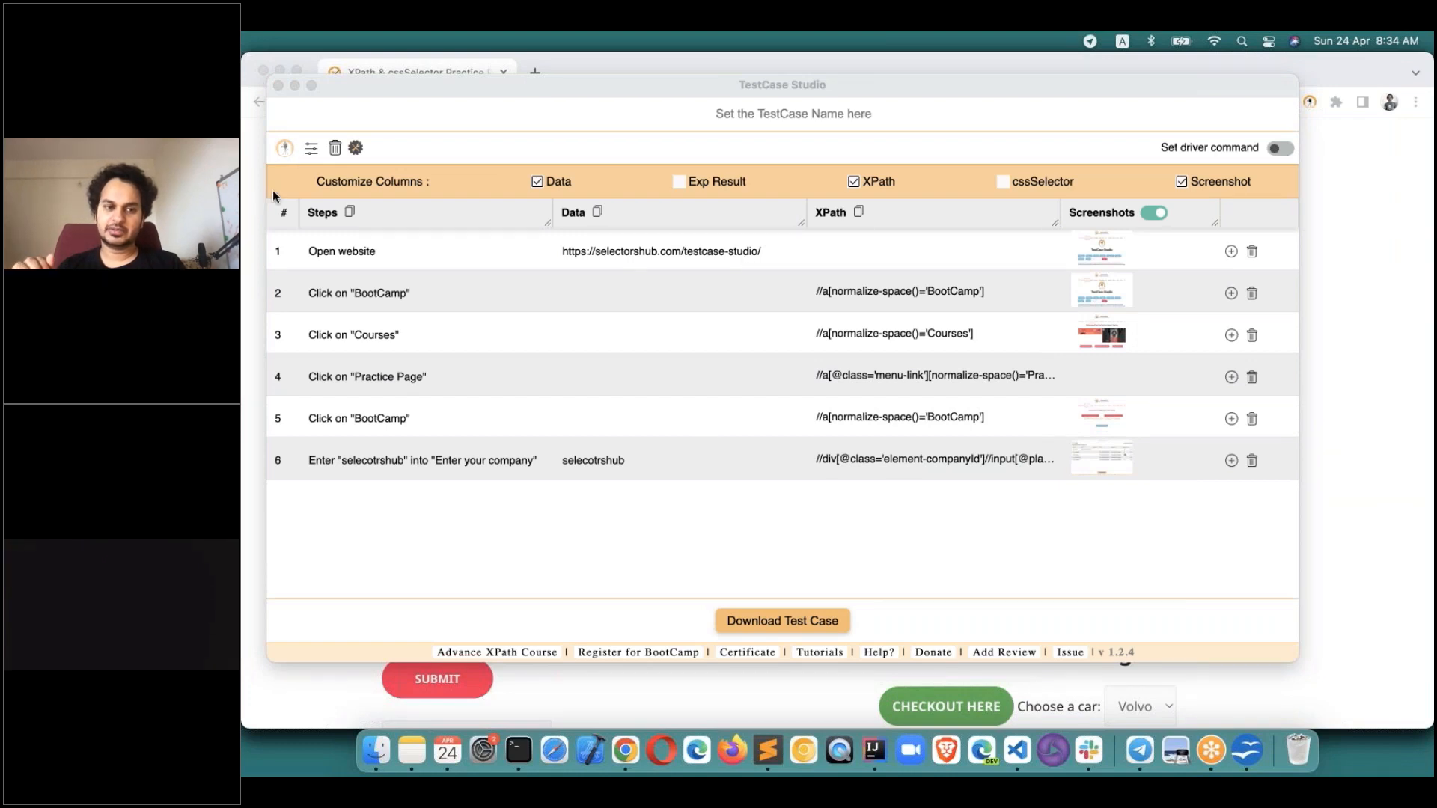
{"action": "left_click", "coordinate": [310, 153]}
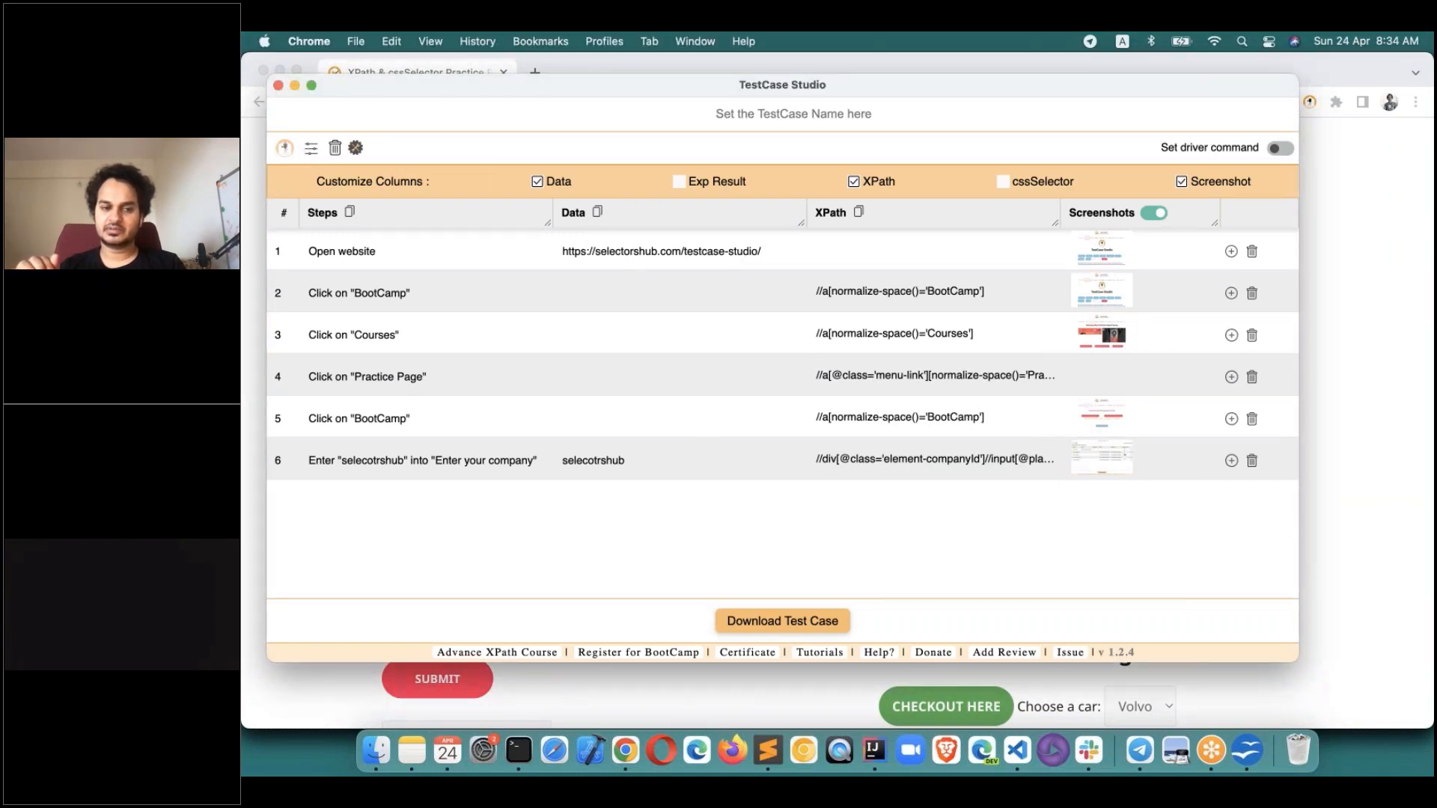
{"action": "left_click", "coordinate": [311, 154]}
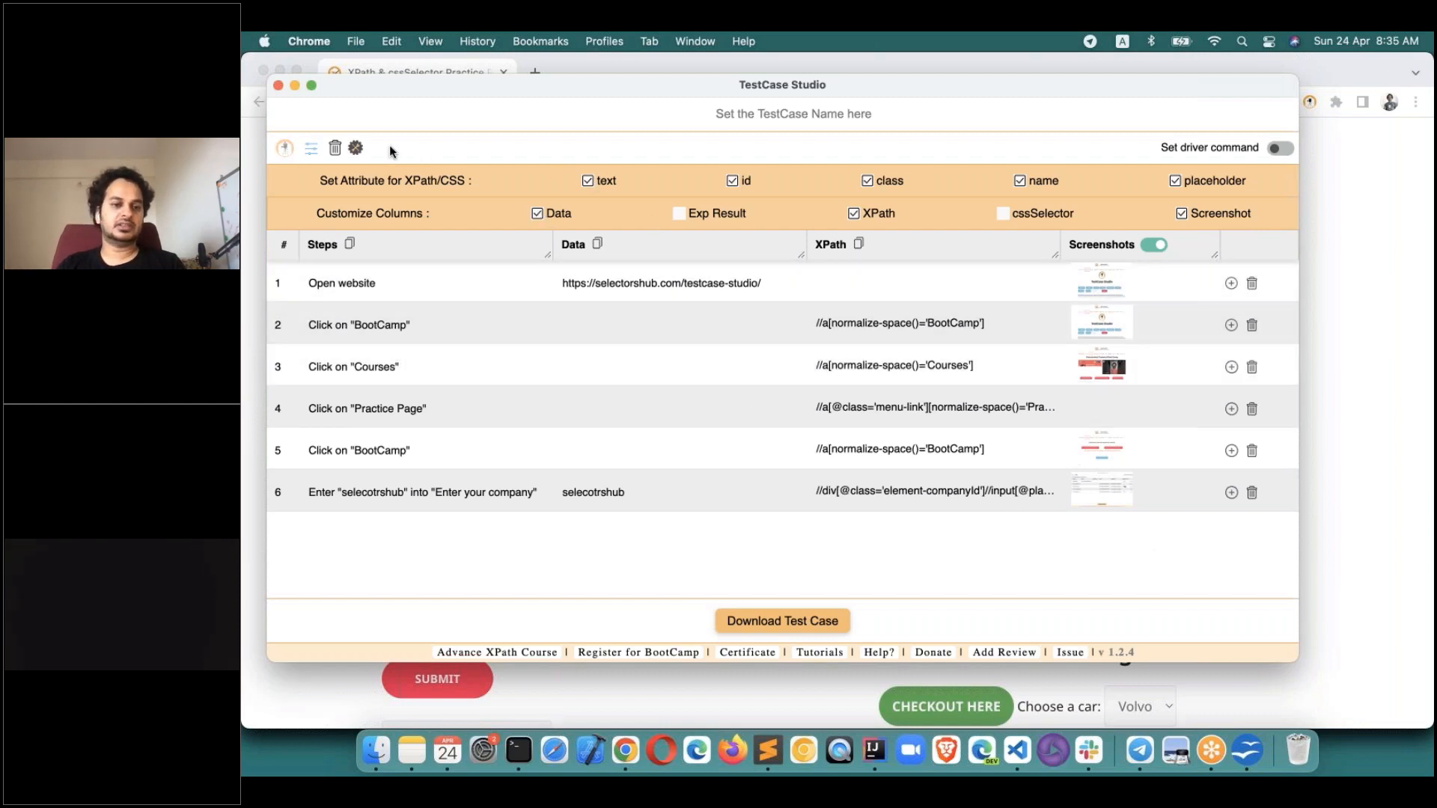
Close Customize Columns, reposition the recorder window, and close the Set Attribute options.
{"action": "left_click", "coordinate": [356, 149]}
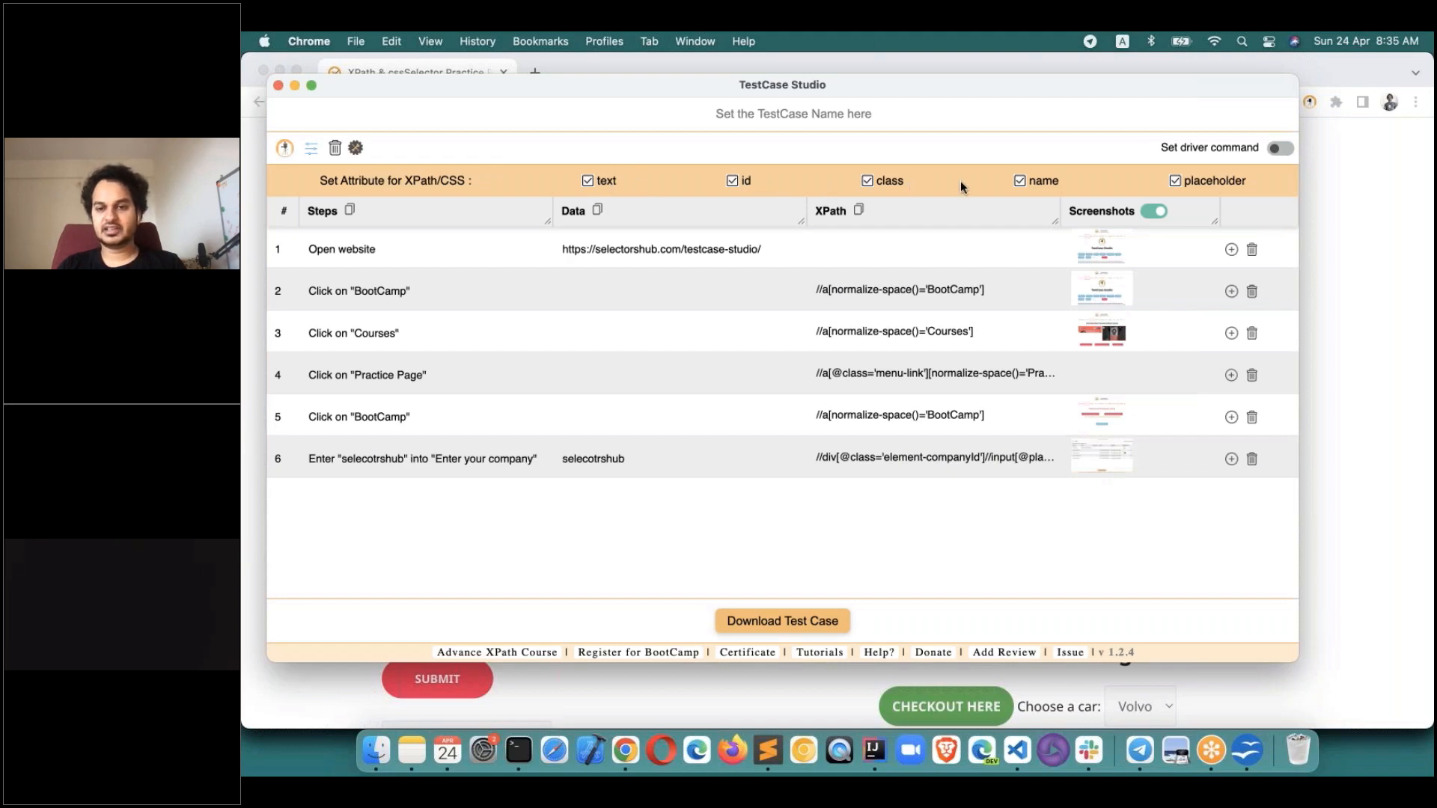
{"action": "left_click_drag", "start_coordinate": [1103, 91], "coordinate": [1032, 90]}
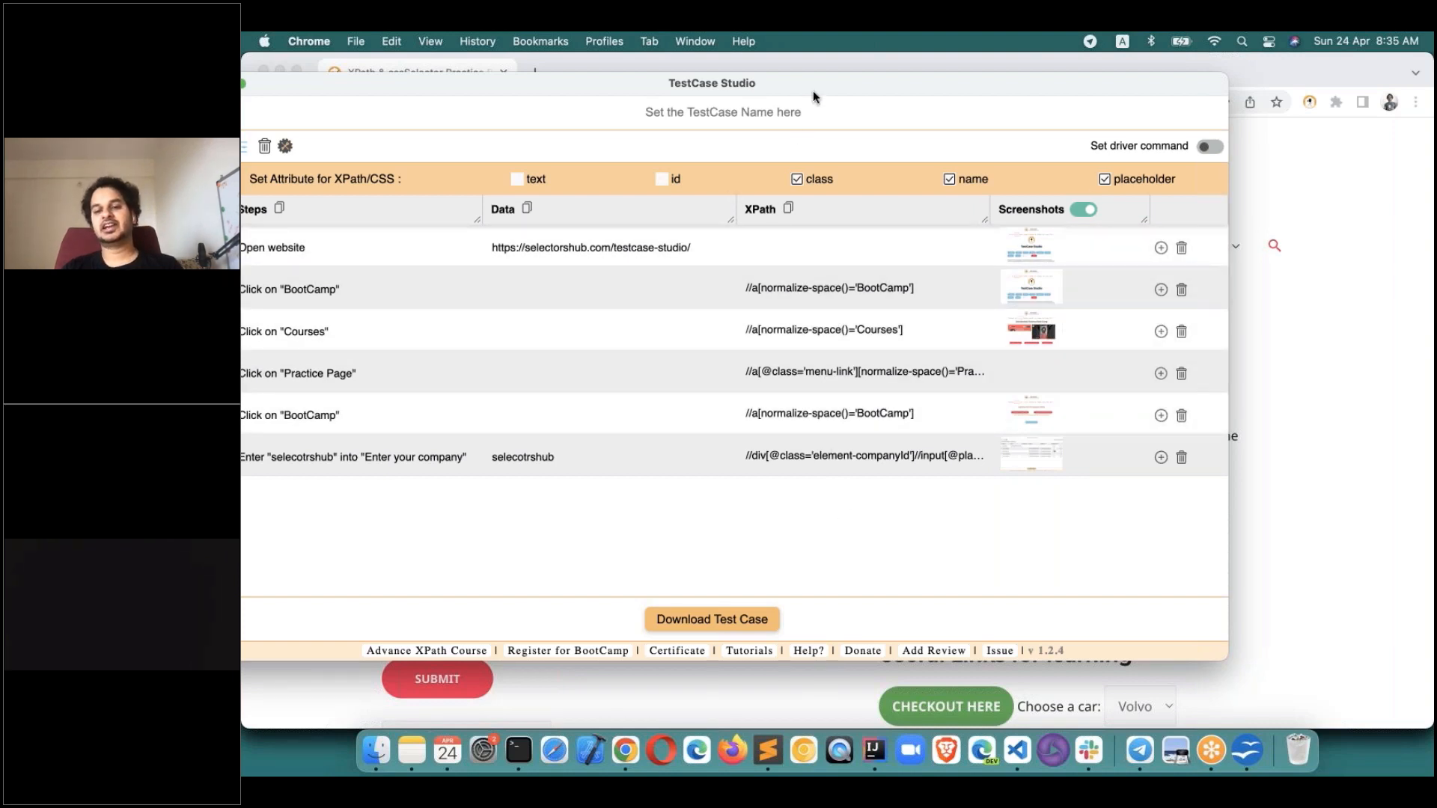
{"action": "left_click_drag", "start_coordinate": [860, 76], "coordinate": [989, 57]}
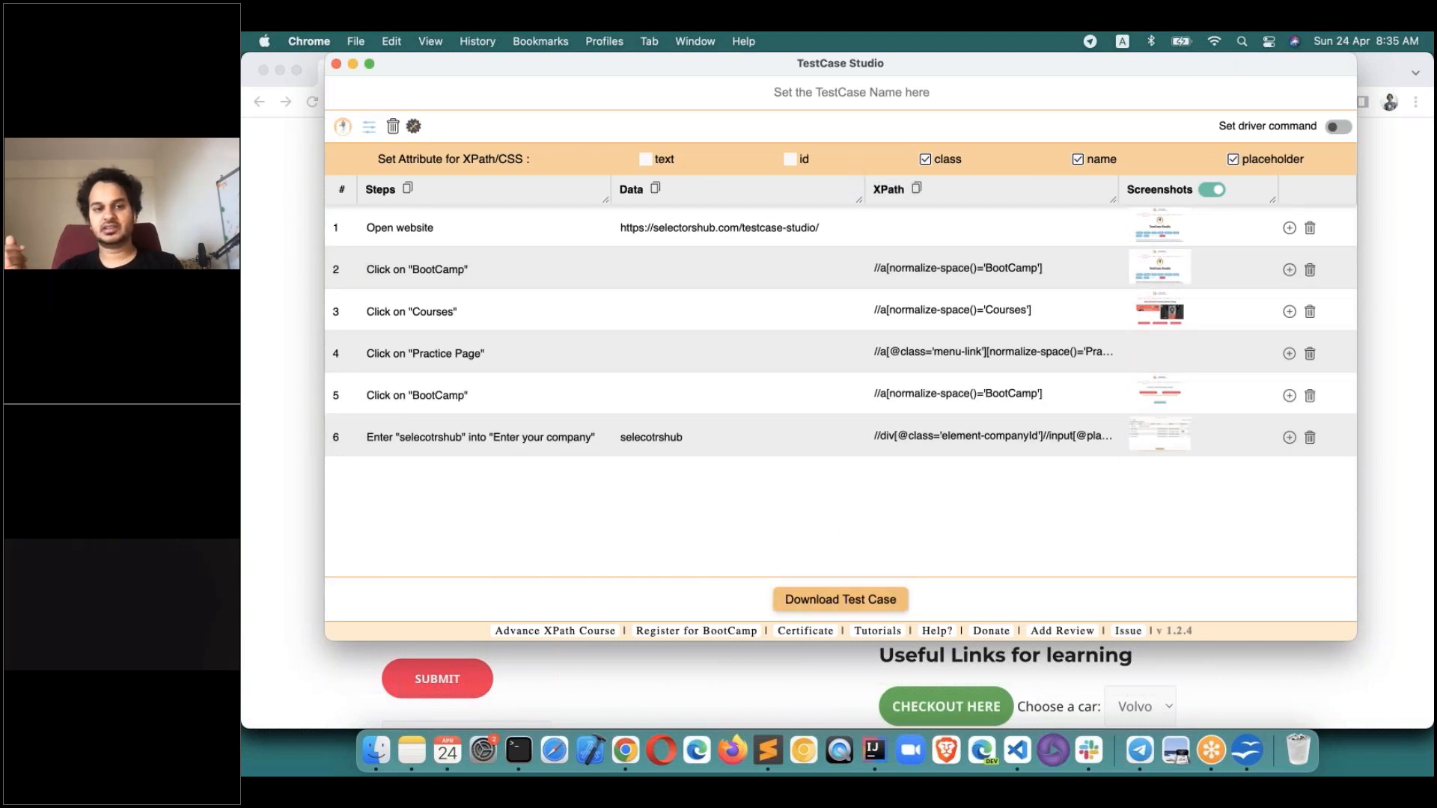
{"action": "left_click", "coordinate": [370, 130]}
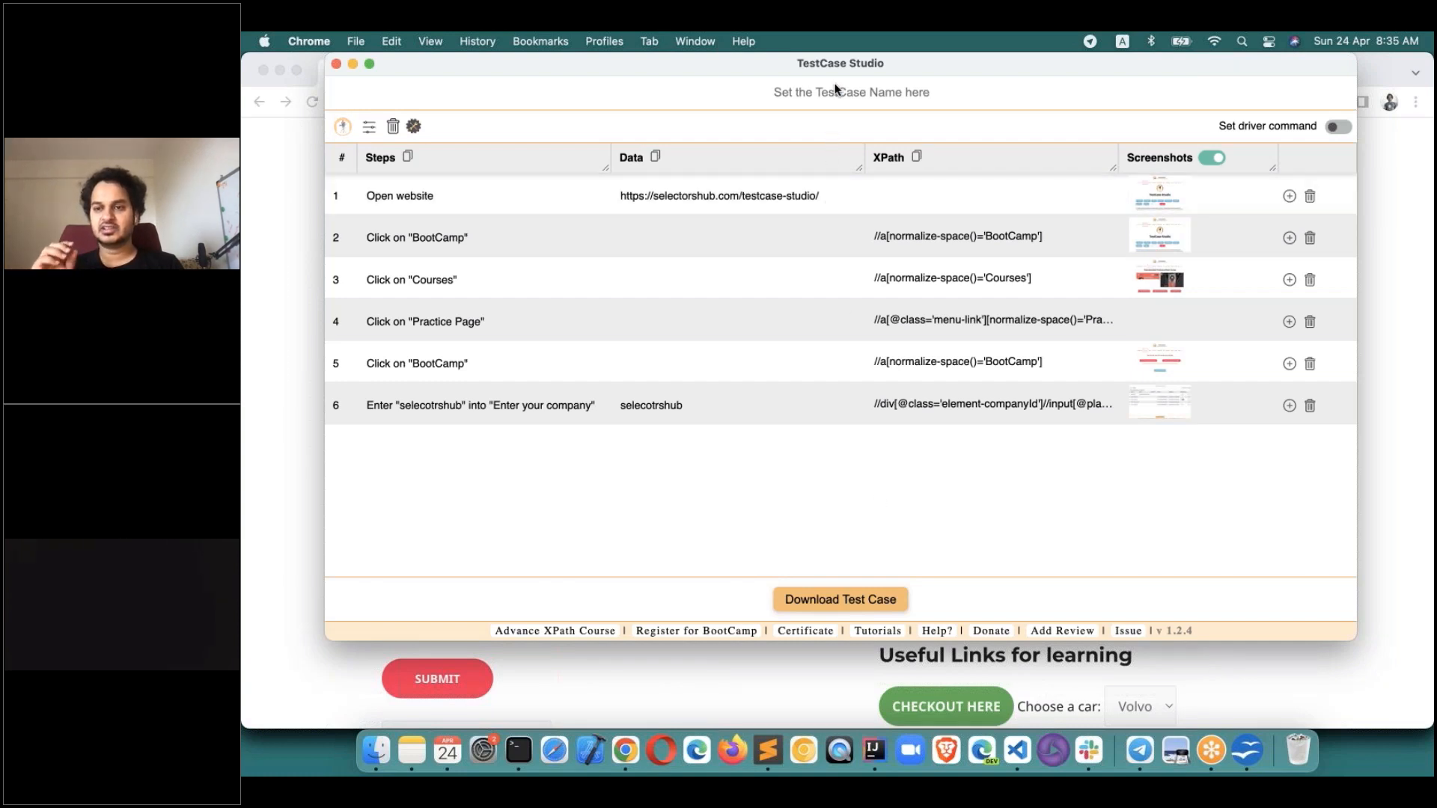
Name the test case 'bootcamp1' and download it as XLS plus a screenshots zip.
{"action": "left_click_drag", "start_coordinate": [829, 62], "coordinate": [780, 63]}
{"action": "left_click", "coordinate": [804, 94]}
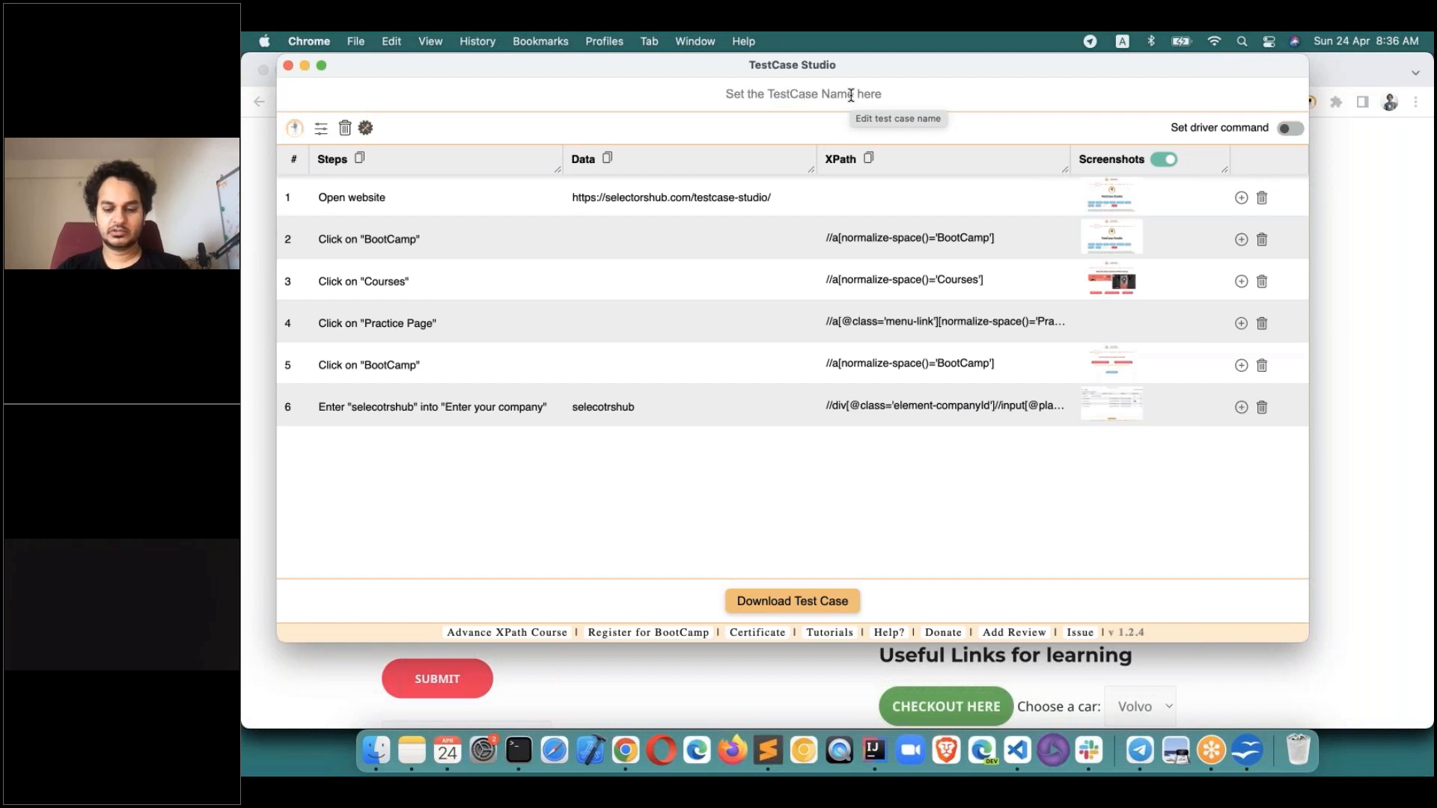
{"action": "type", "text": "bootcamp"}
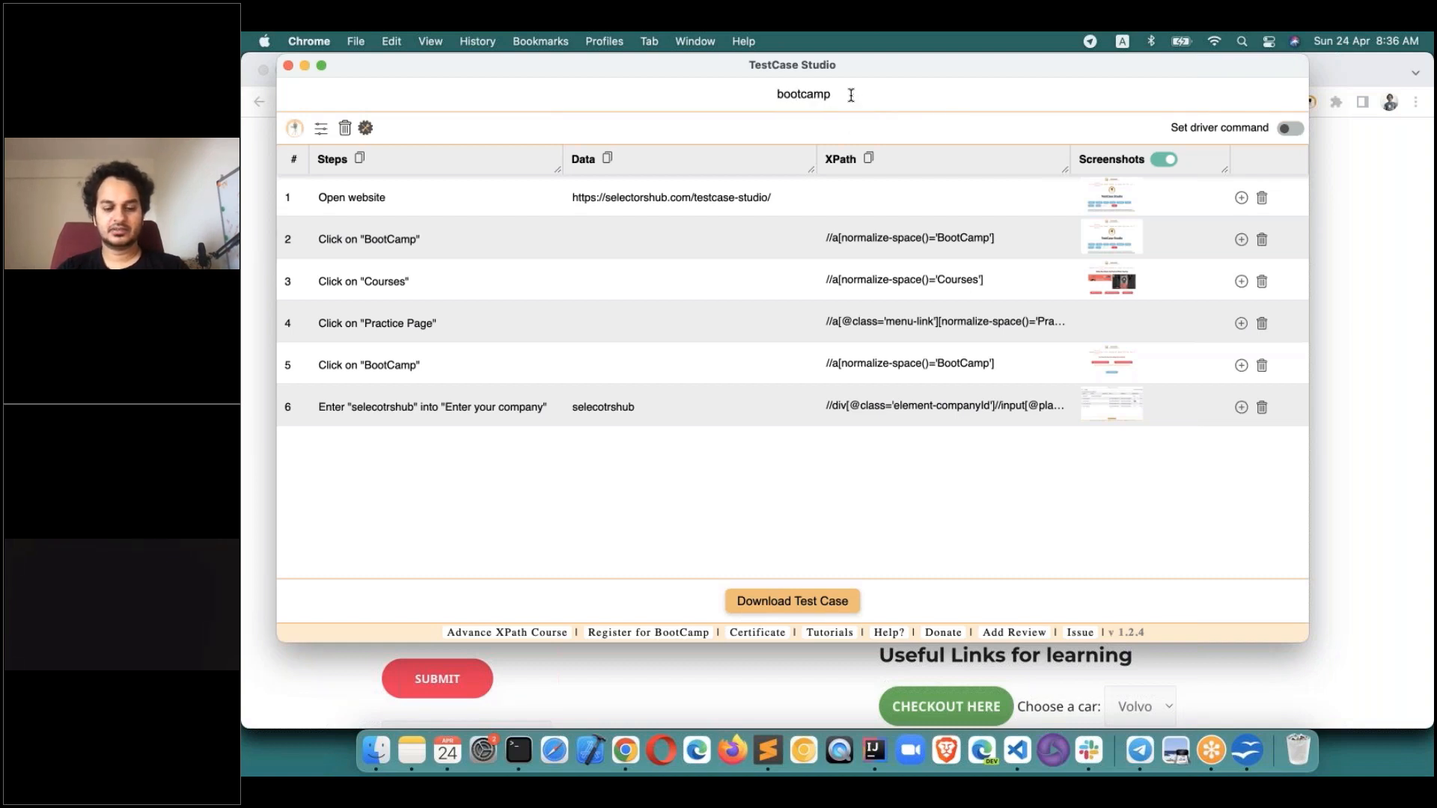
{"action": "type", "text": "1"}
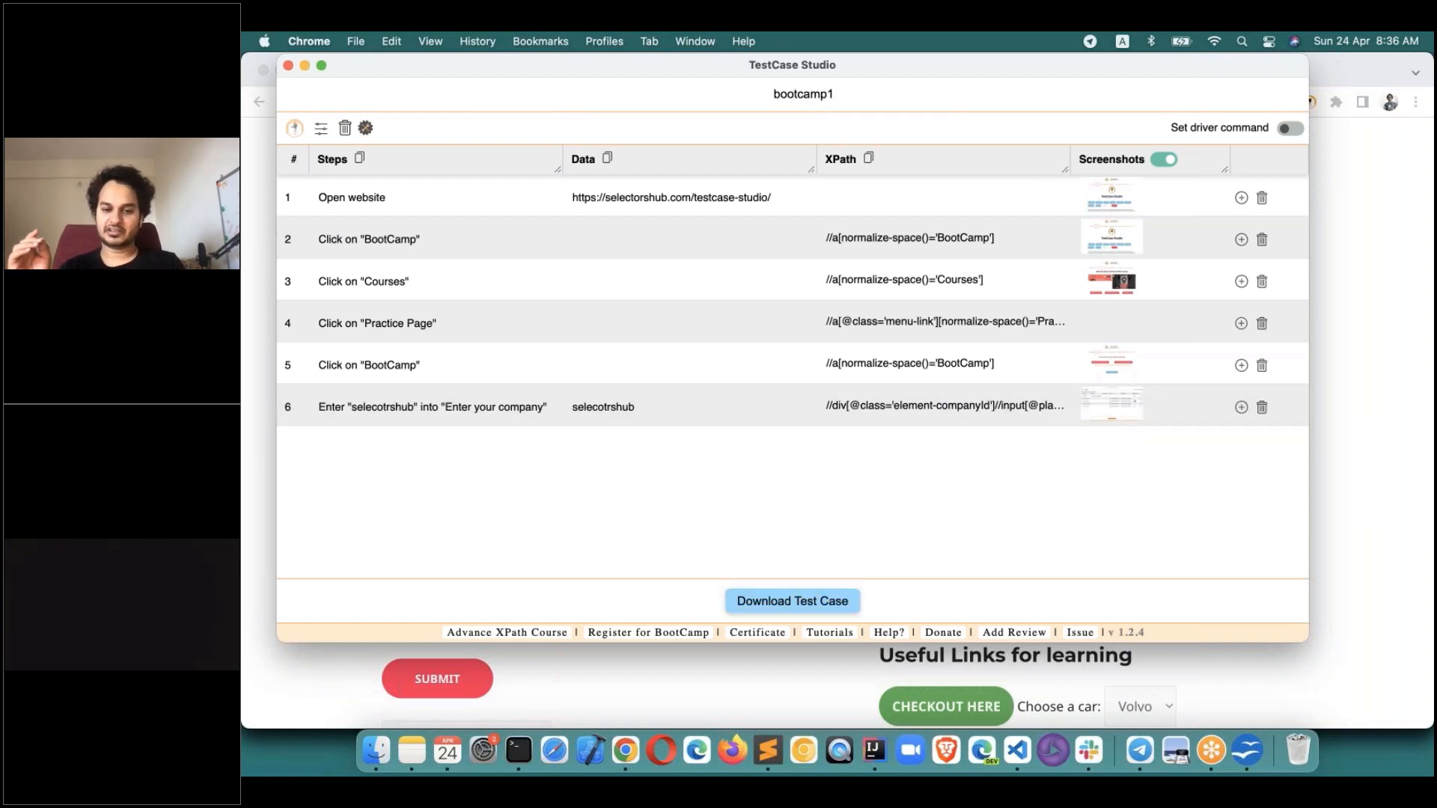
{"action": "left_click", "coordinate": [793, 601]}
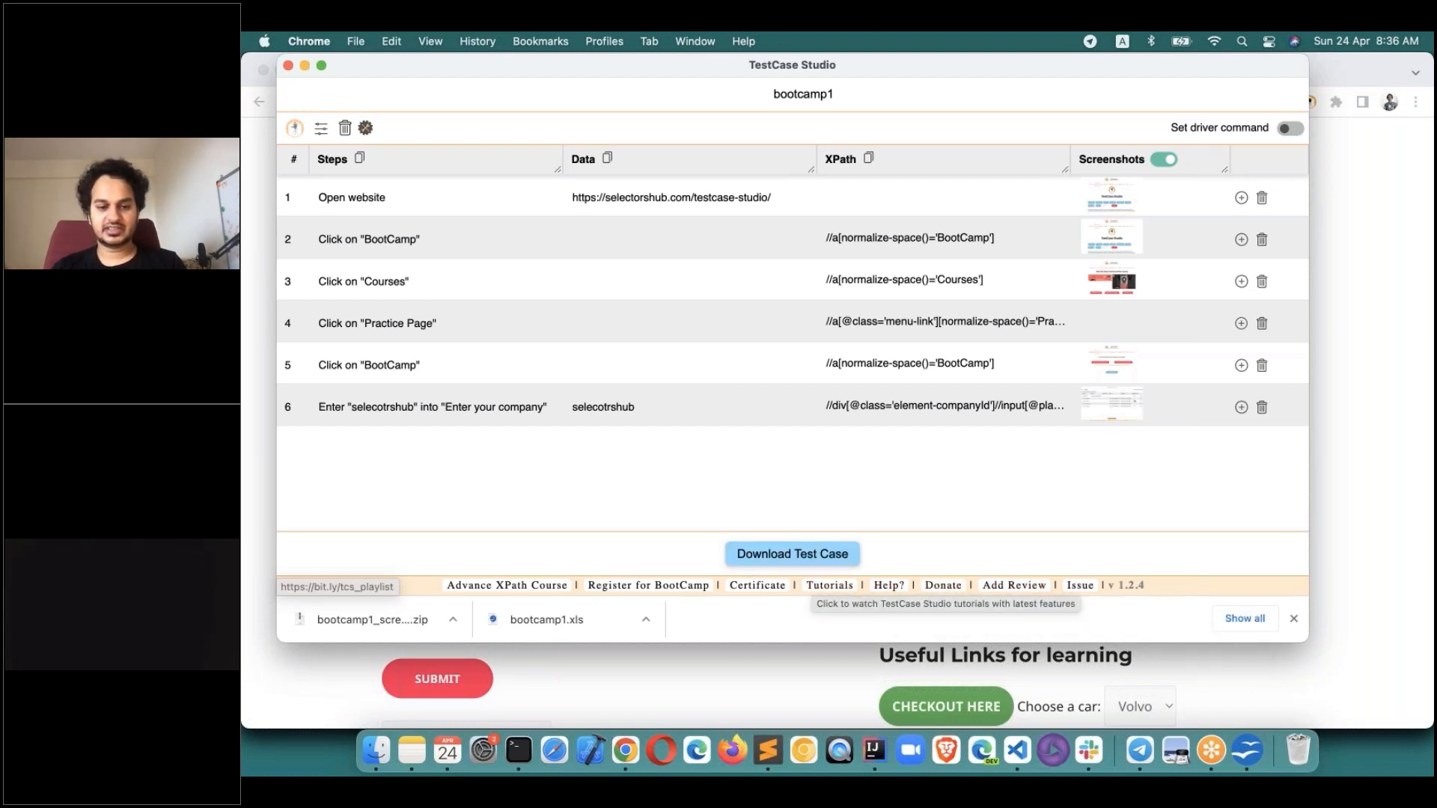
Open the v1.2.4 changelog, scroll down and up through it, and return to the recorder.
{"action": "left_click", "coordinate": [1128, 588]}
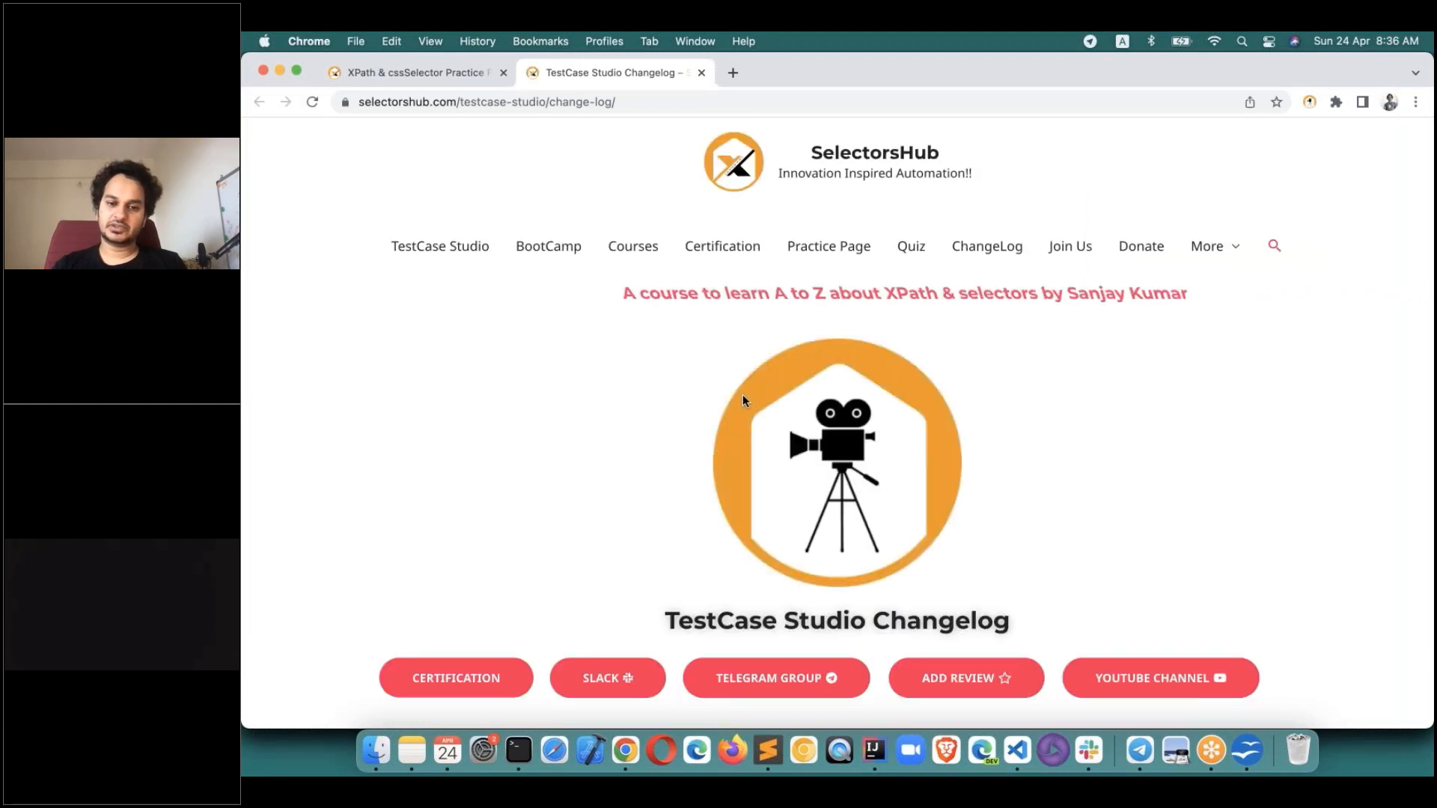
{"action": "scroll", "coordinate": [742, 393], "scroll_direction": "down", "scroll_amount": 15}
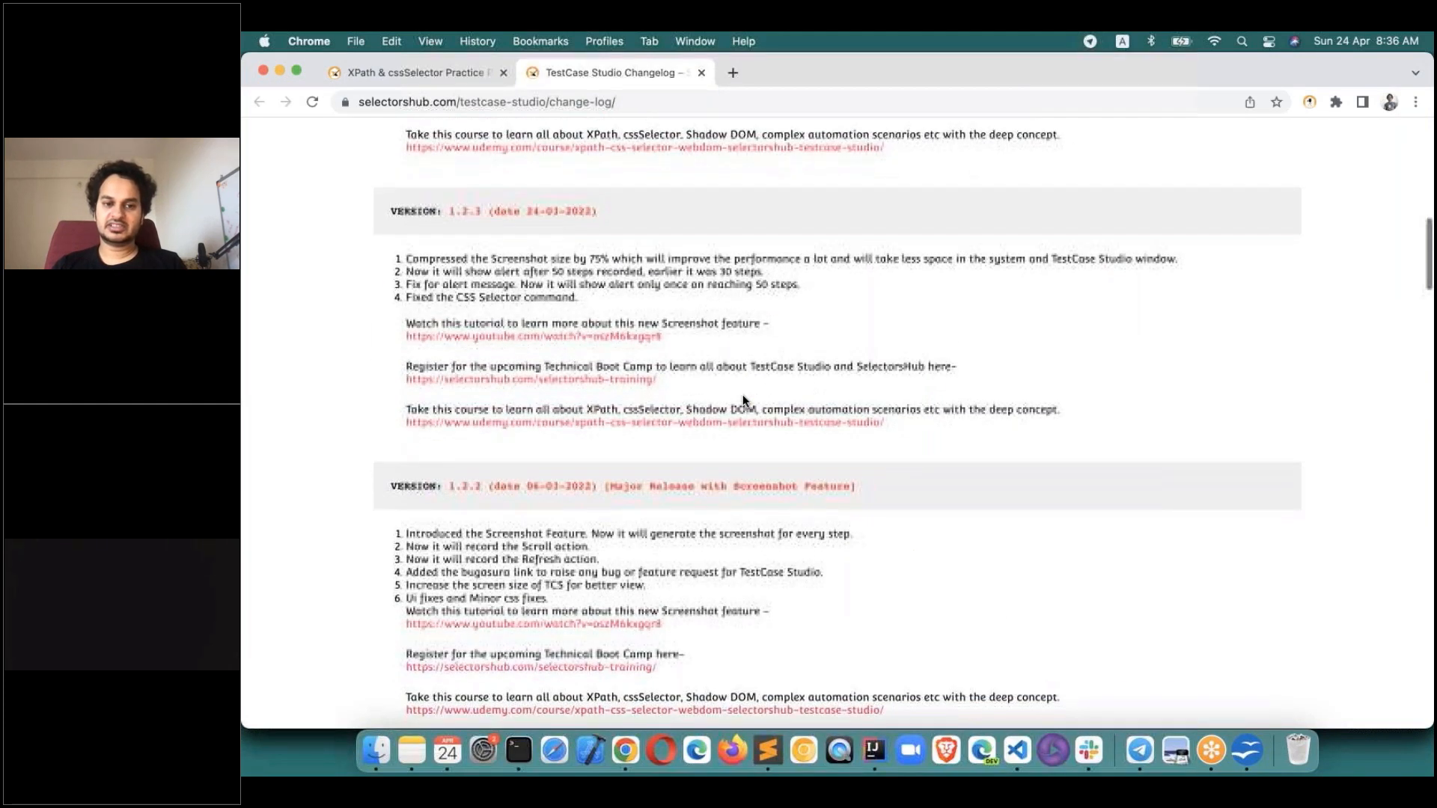
{"action": "scroll", "coordinate": [742, 393], "scroll_direction": "up", "scroll_amount": 4}
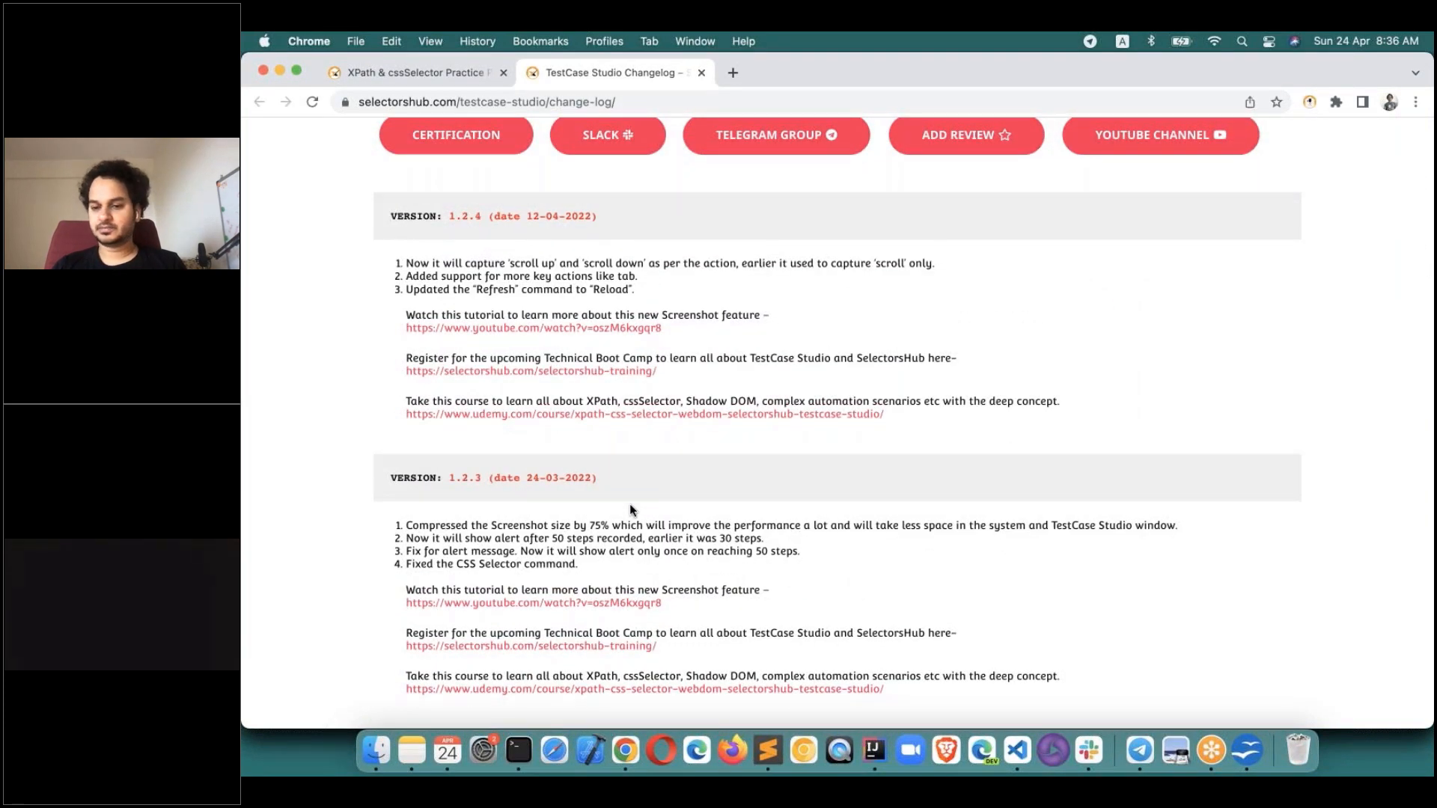
{"action": "scroll", "coordinate": [630, 506], "scroll_direction": "down", "scroll_amount": 3}
{"action": "key", "text": "super+grave"}
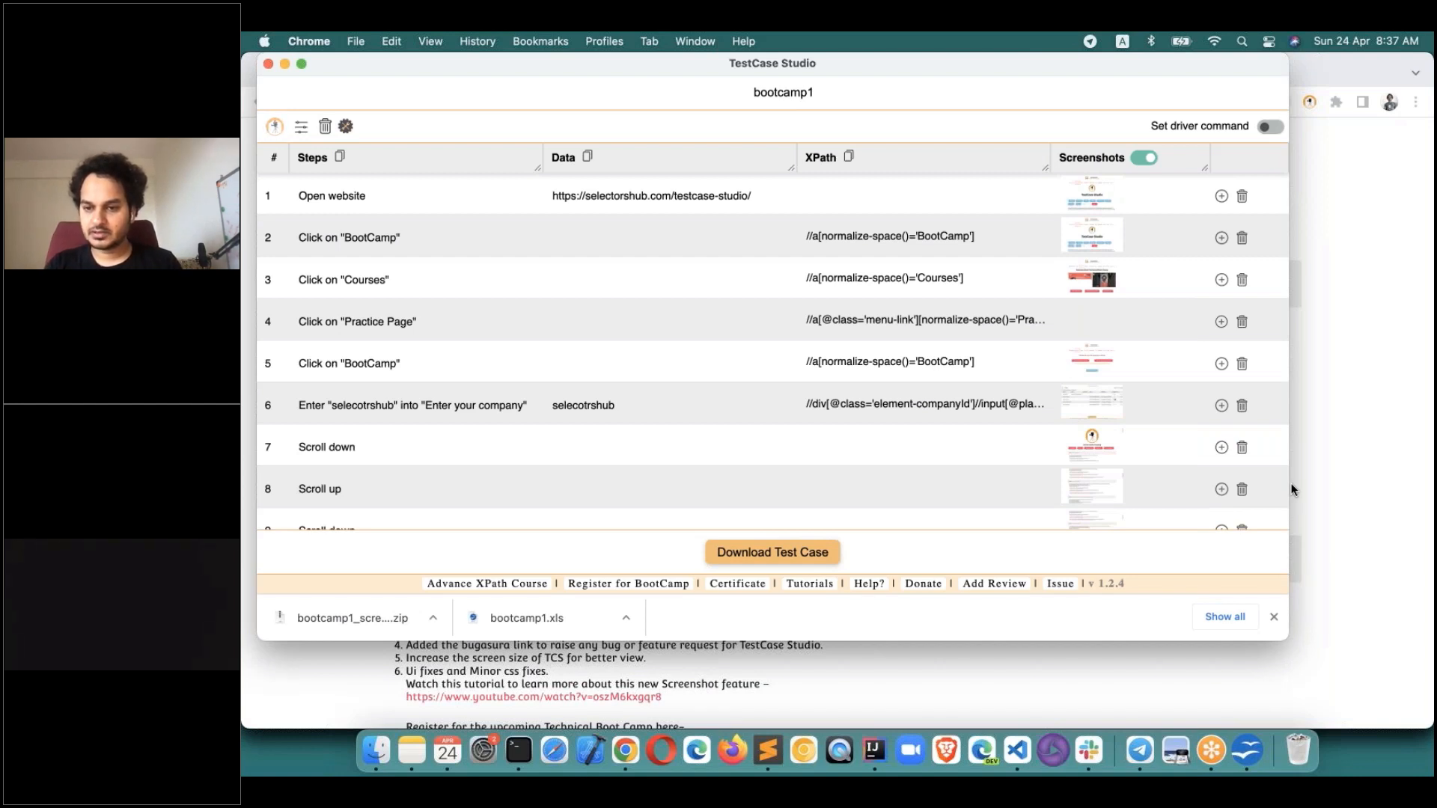
{"action": "left_click", "coordinate": [1308, 99]}
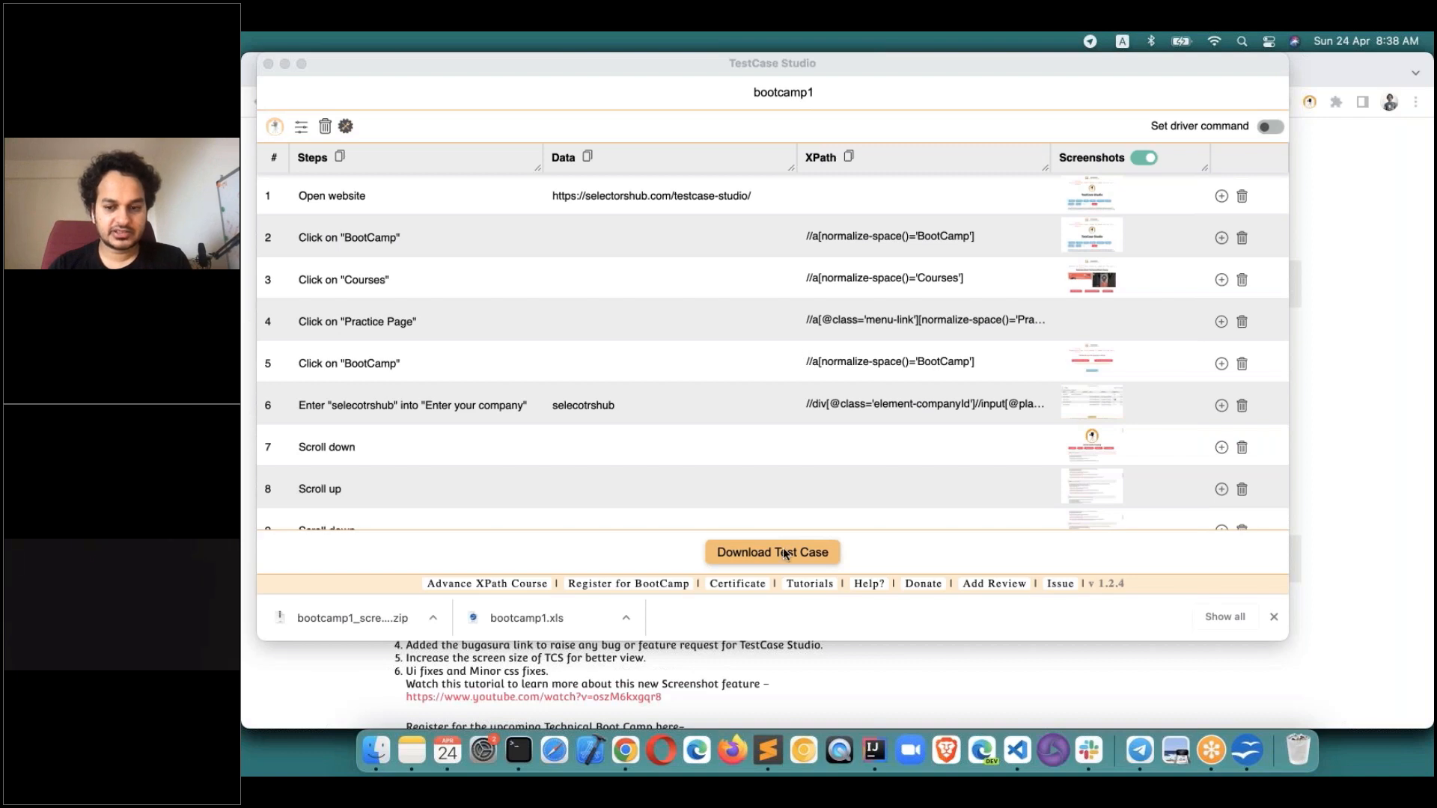
{"action": "left_click", "coordinate": [377, 751]}
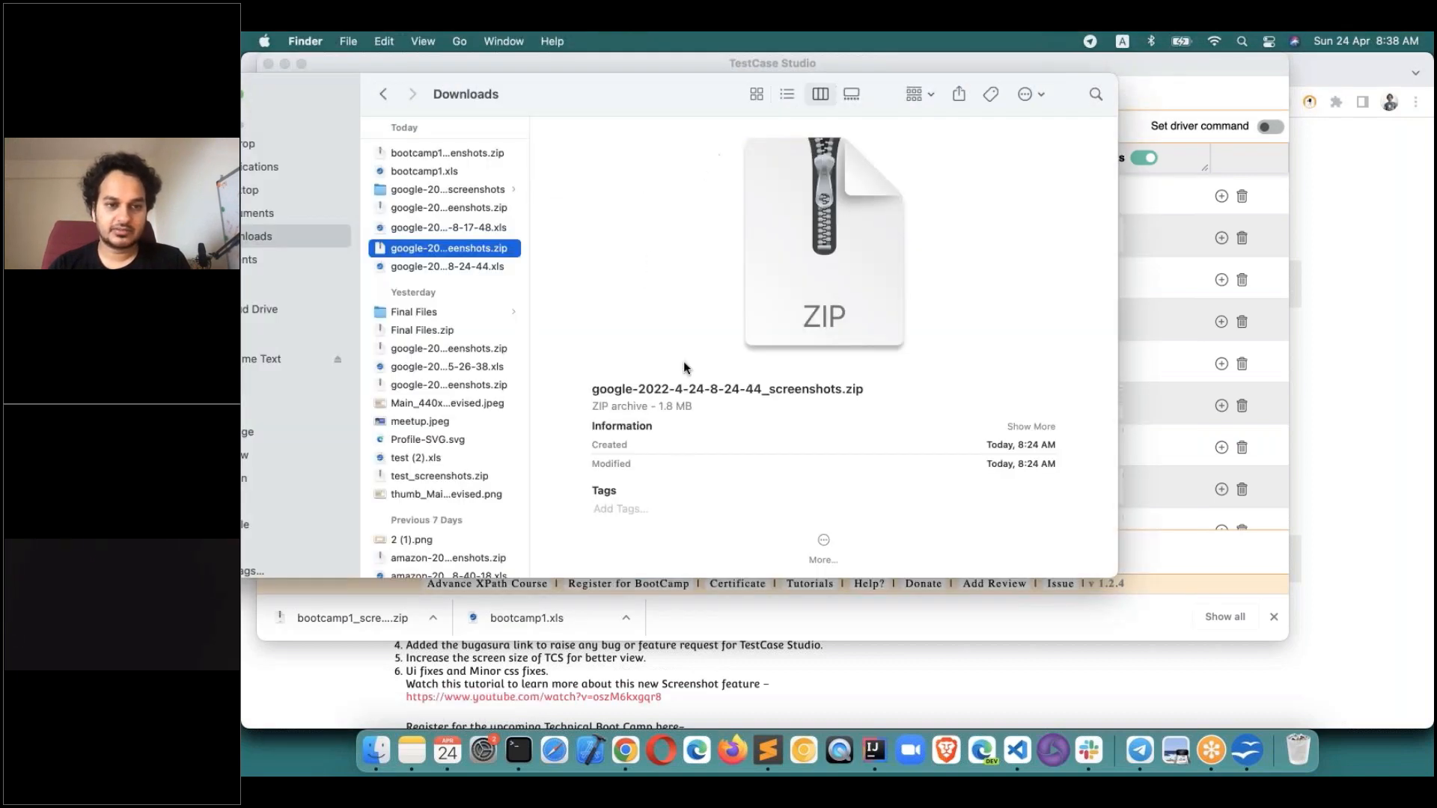
{"action": "left_click", "coordinate": [469, 193]}
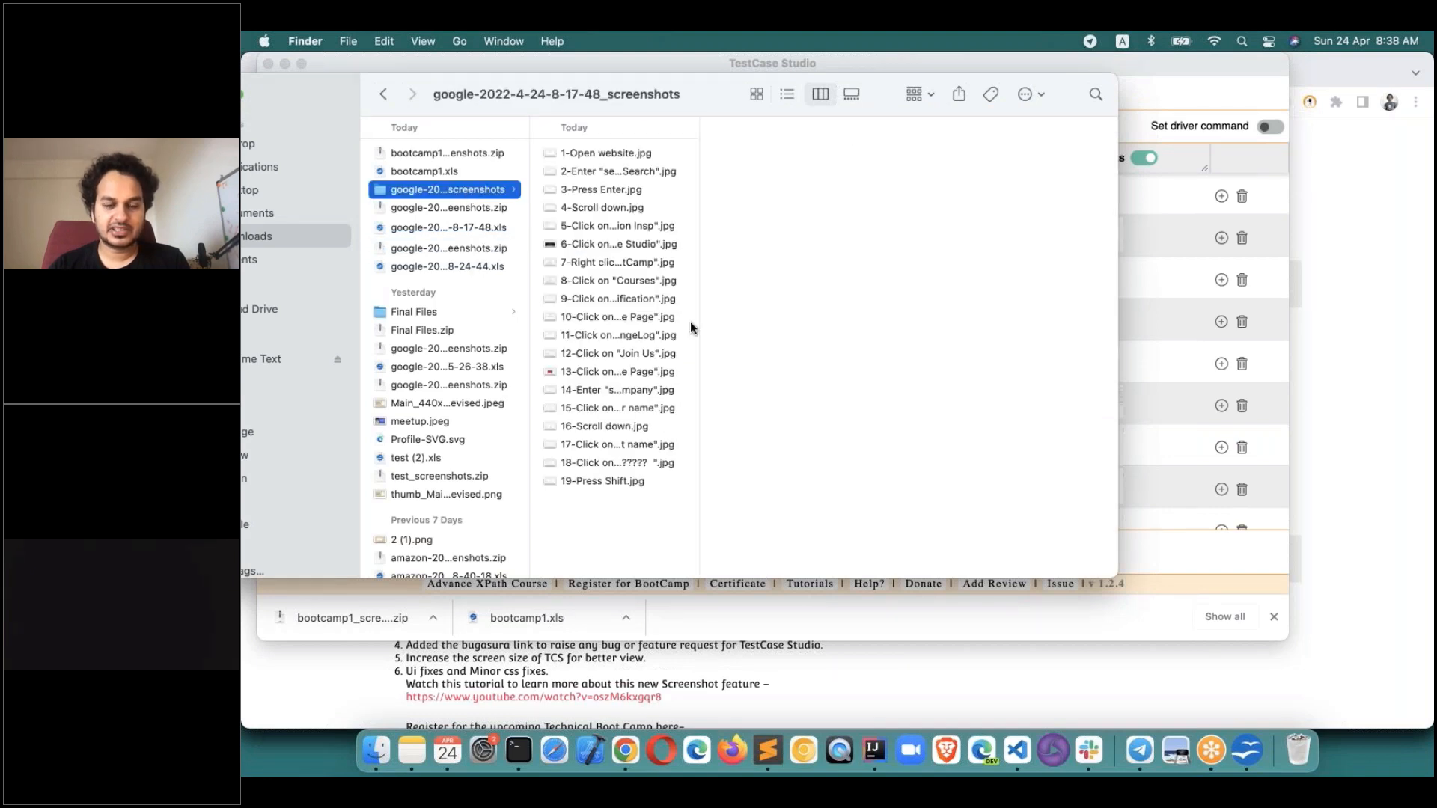
{"action": "left_click", "coordinate": [643, 262]}
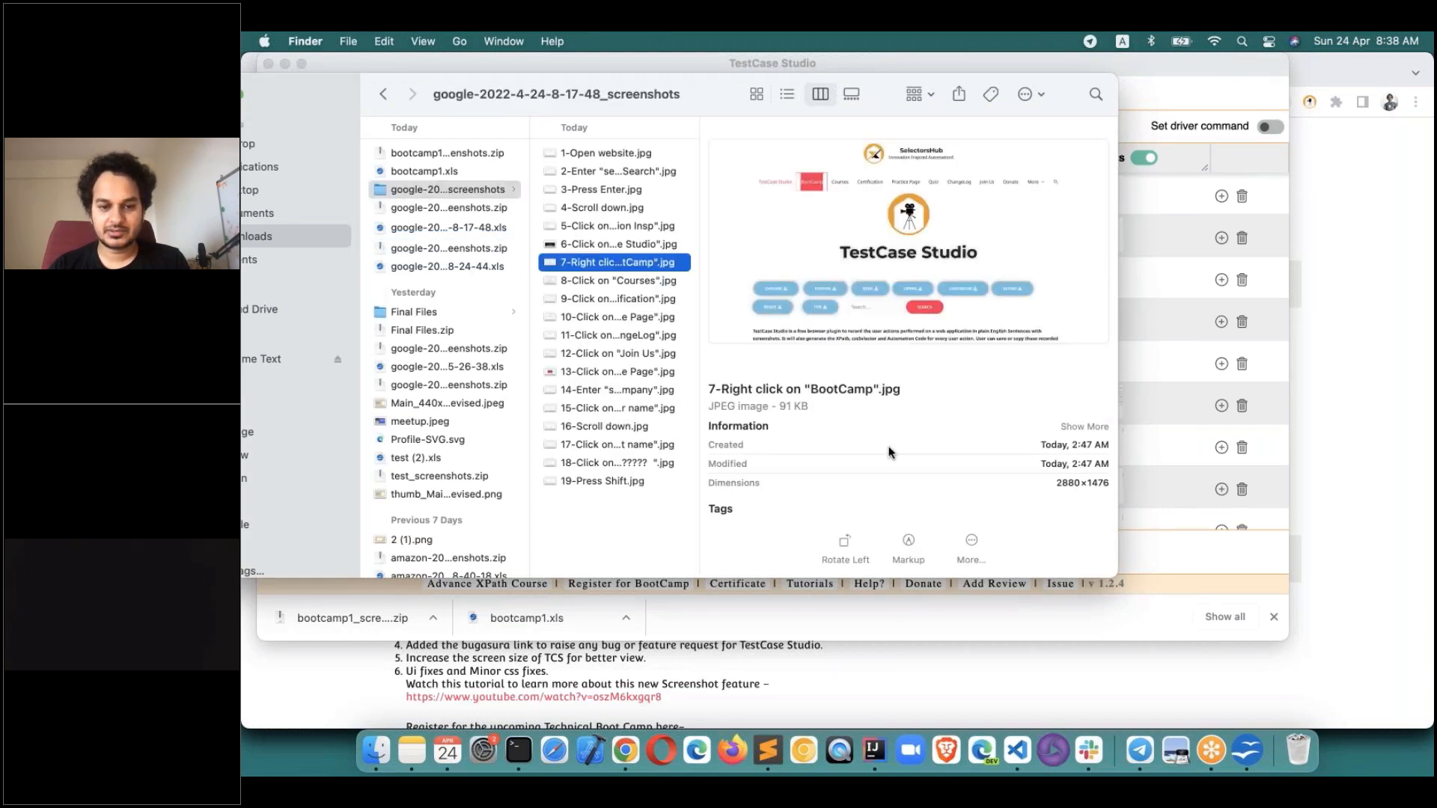
{"action": "left_click", "coordinate": [1309, 91]}
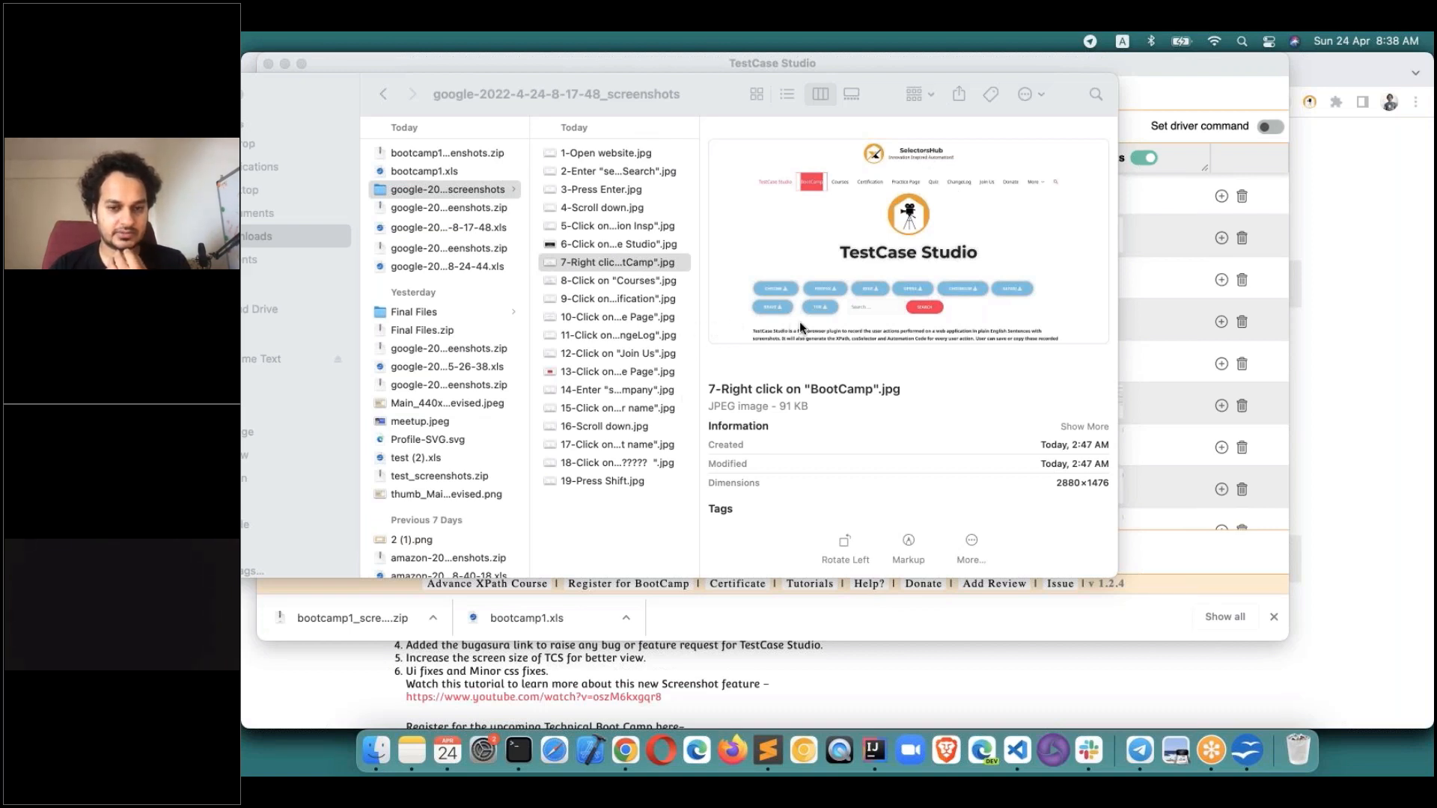
Go back from the changelog to the TestCase Studio page at selectorshub.com/testcase-studio/.
{"action": "left_click", "coordinate": [1323, 499]}
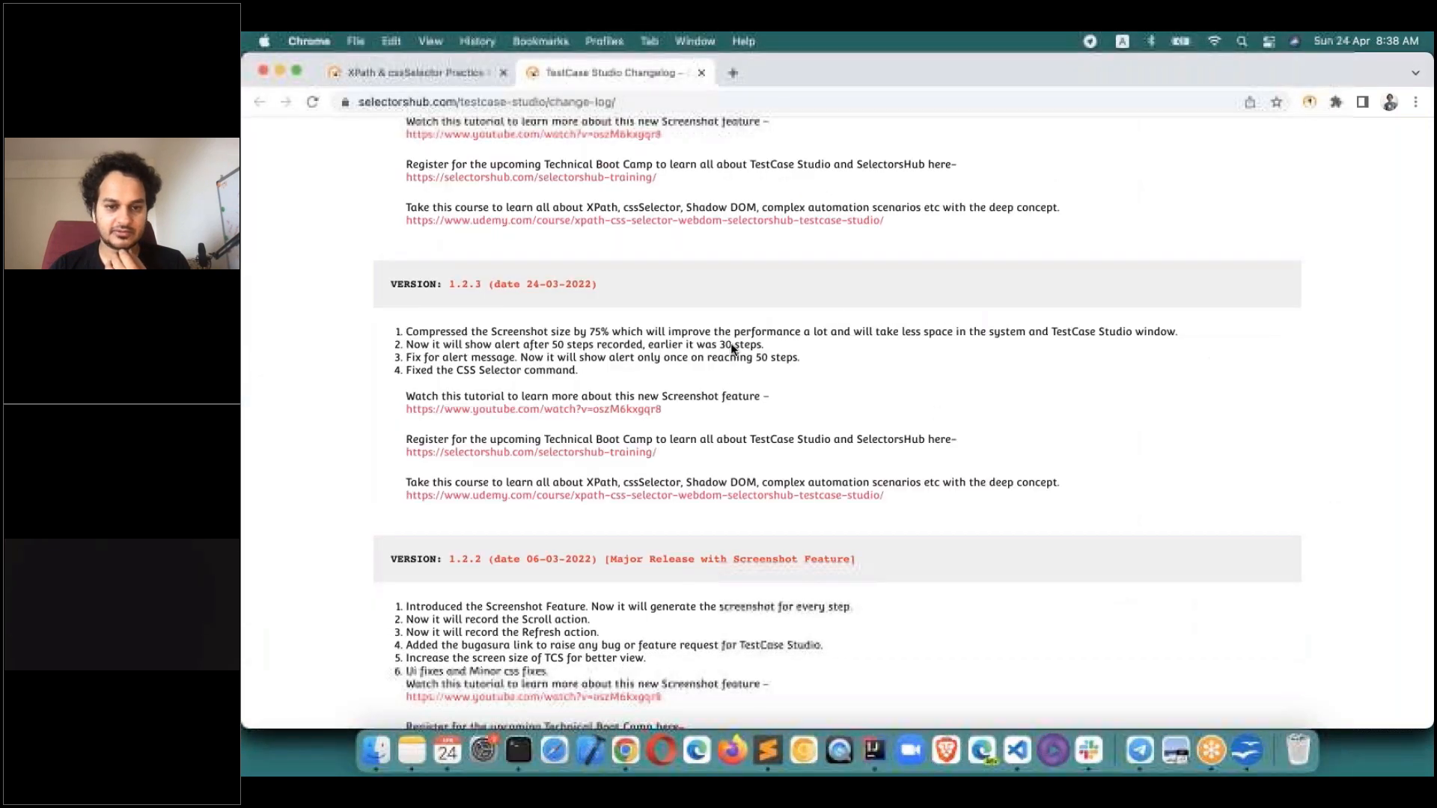
{"action": "key", "text": "super+r"}
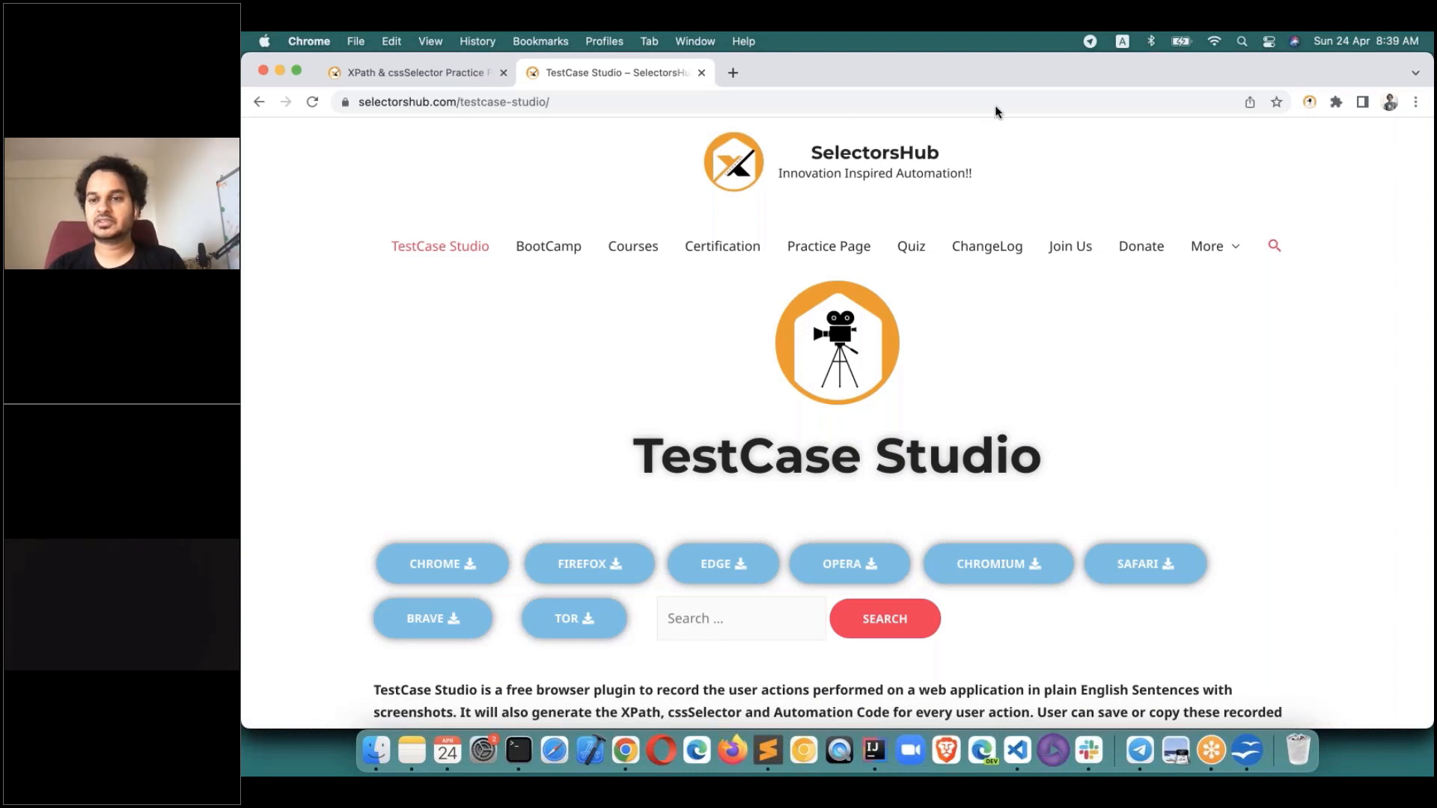
{"action": "left_click", "coordinate": [1310, 102]}
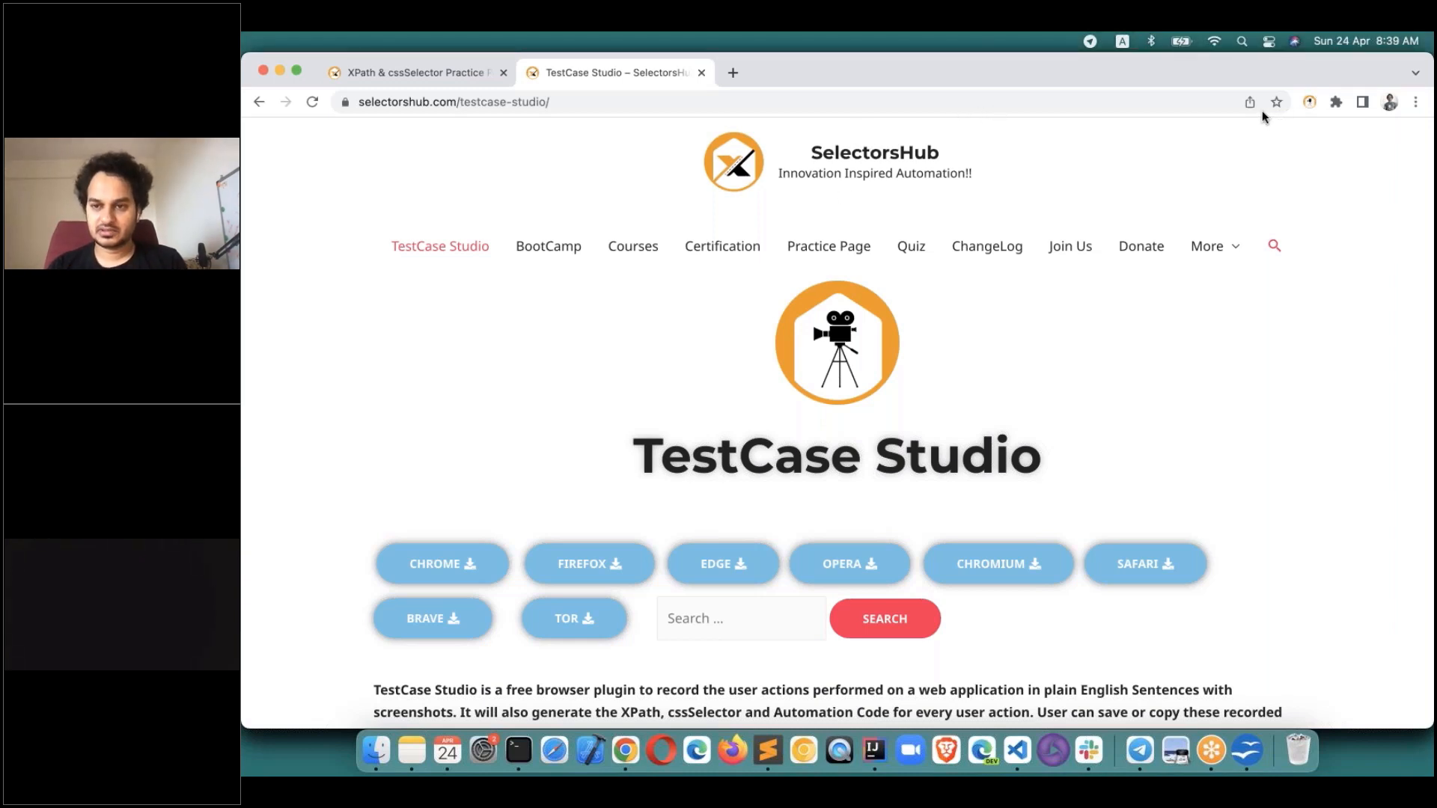
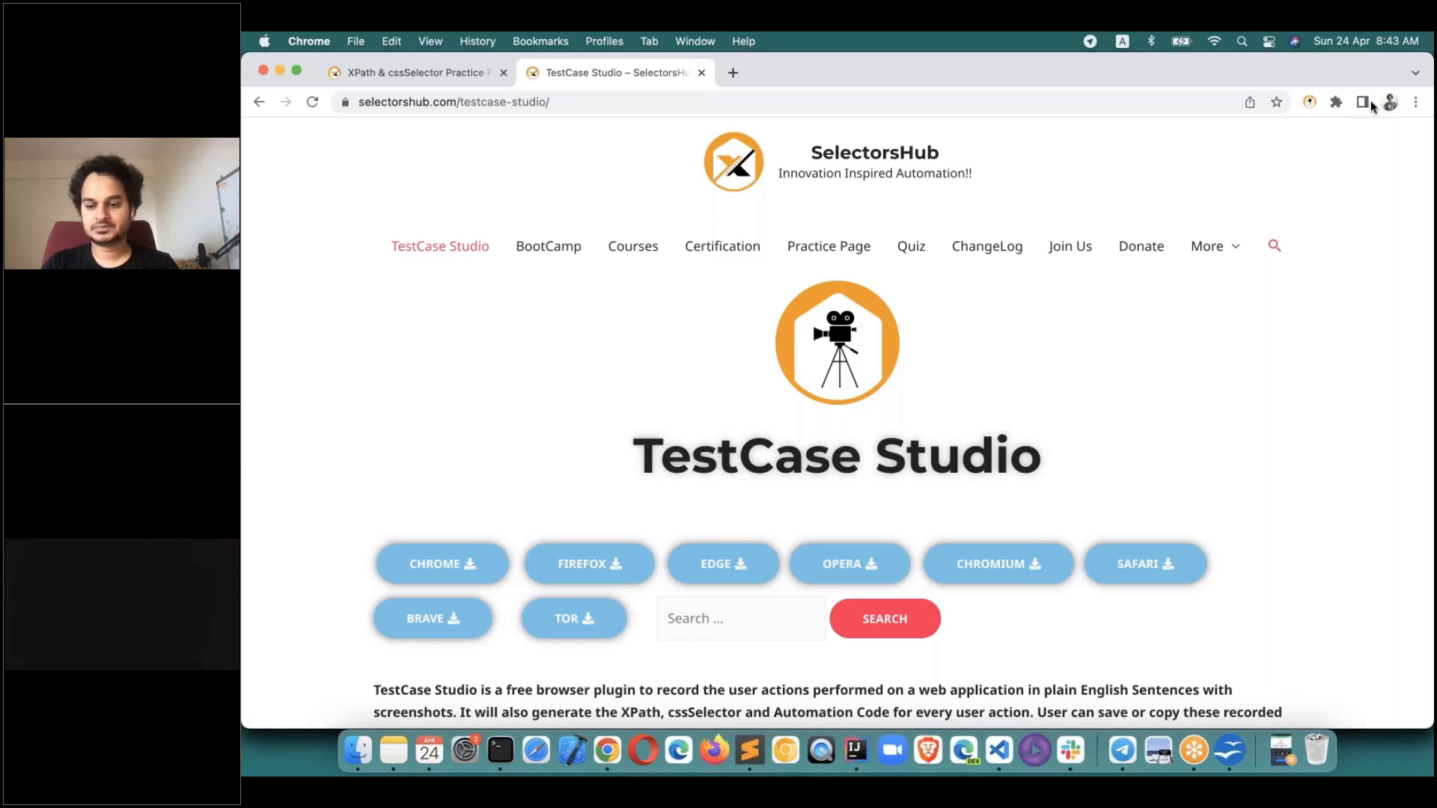
Restore the Chrome window showing the selectorshub.com TestCase Studio page and its browser download options.
{"action": "left_click", "coordinate": [1282, 741]}
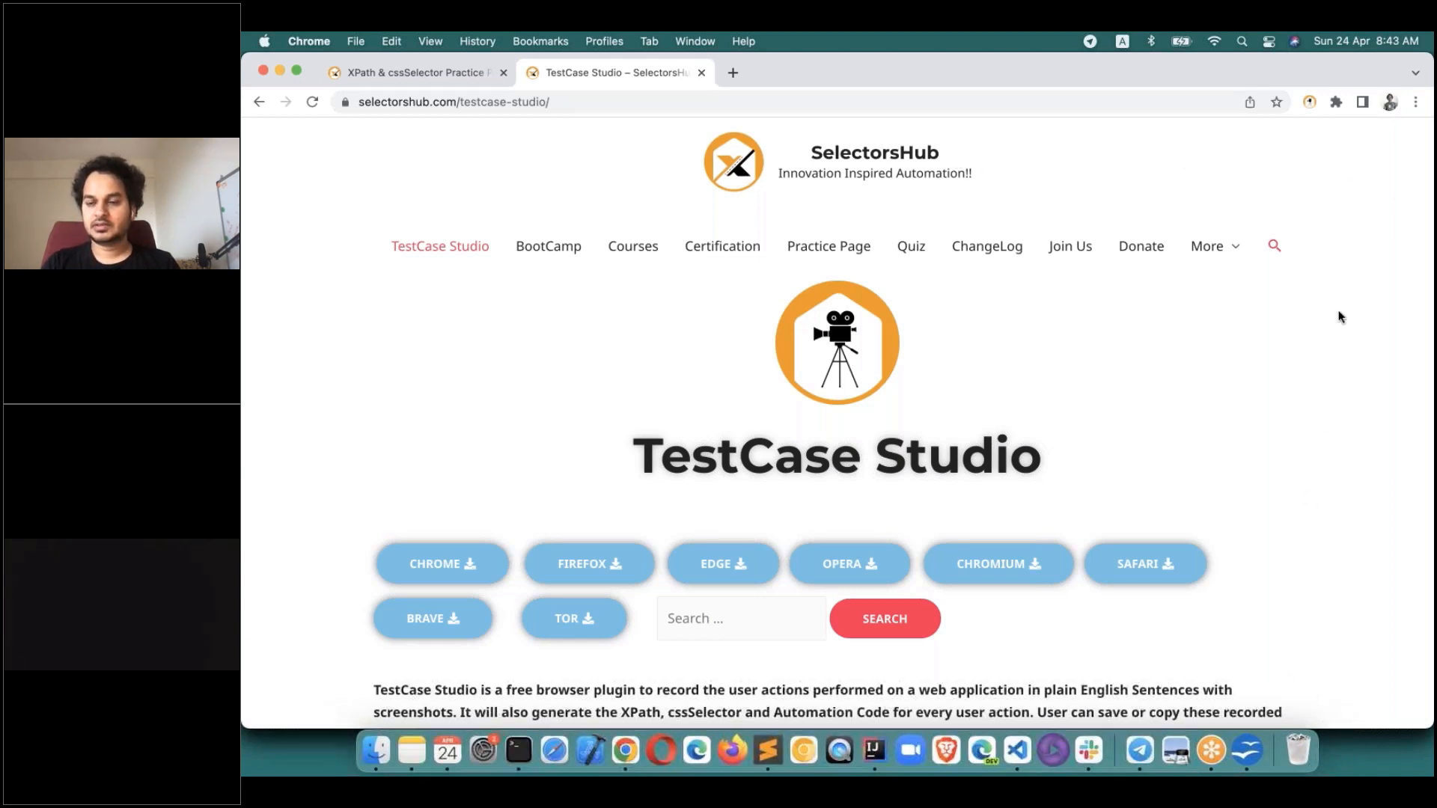
{"action": "left_click", "coordinate": [1318, 105]}
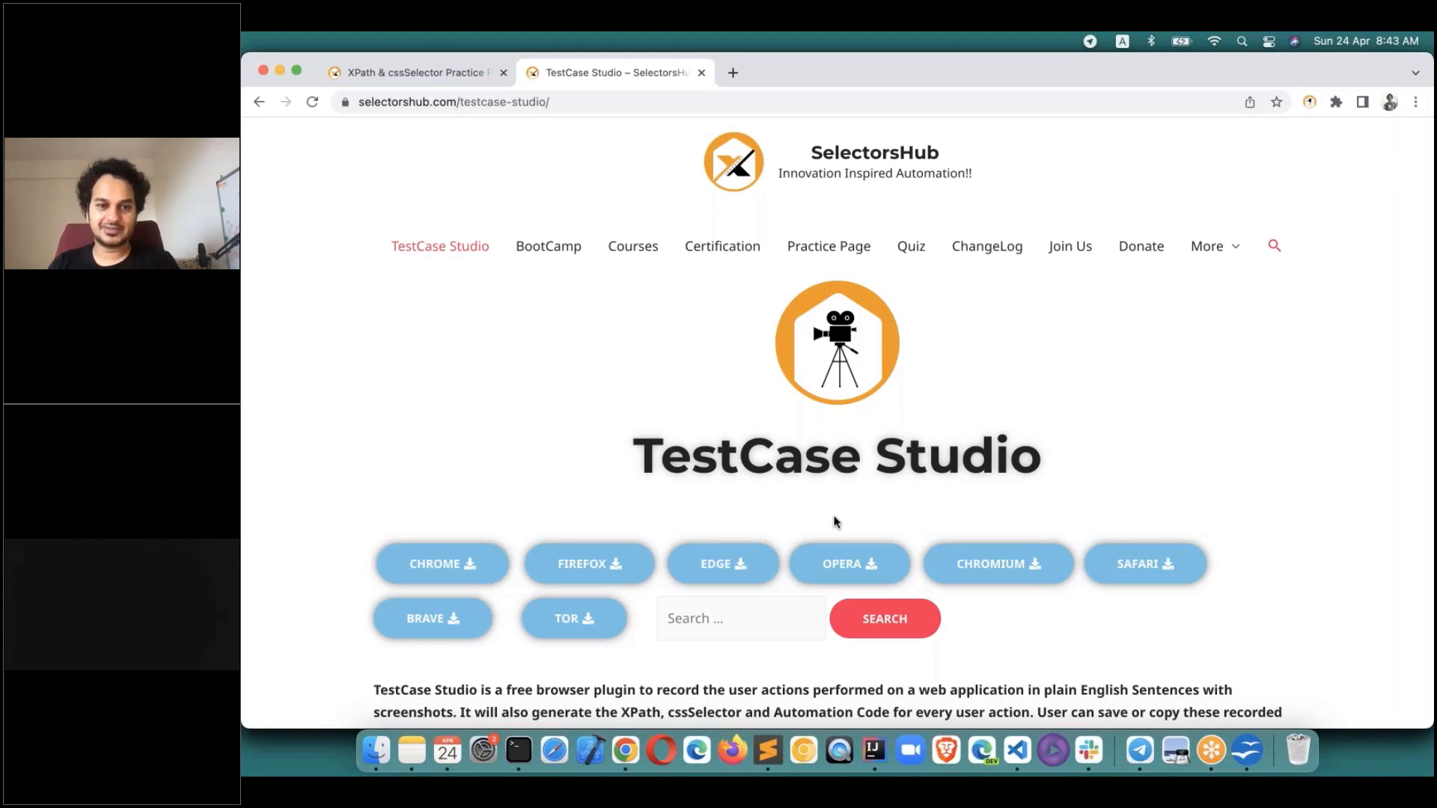
Return to the full-screen slides and advance past the feature list to the XPath & Selectors guide slide.
{"action": "key", "text": "ctrl+Right"}
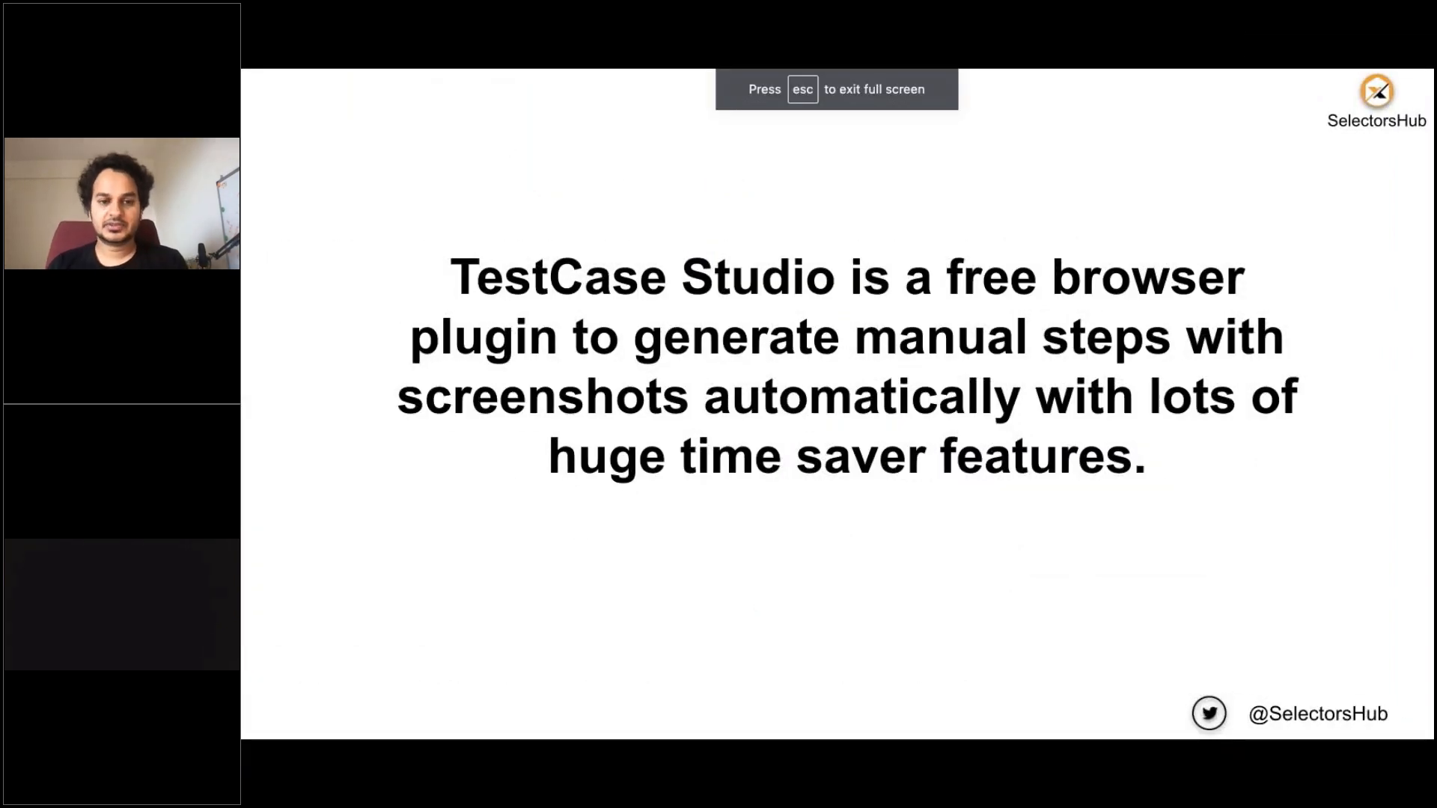
{"action": "key", "text": "Right"}
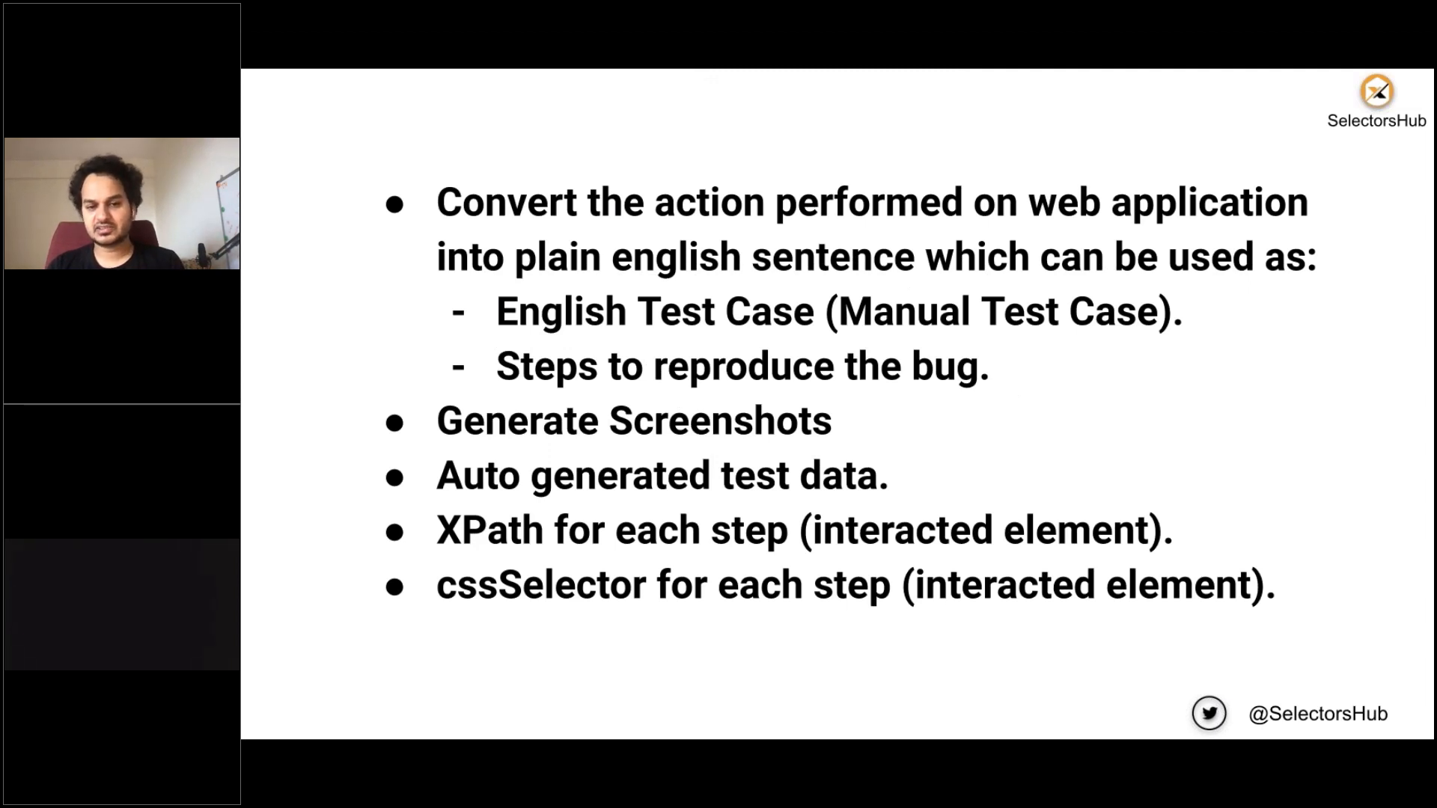
{"action": "key", "text": "Right"}
{"action": "key", "text": "Right"}
{"action": "key", "text": "Right"}
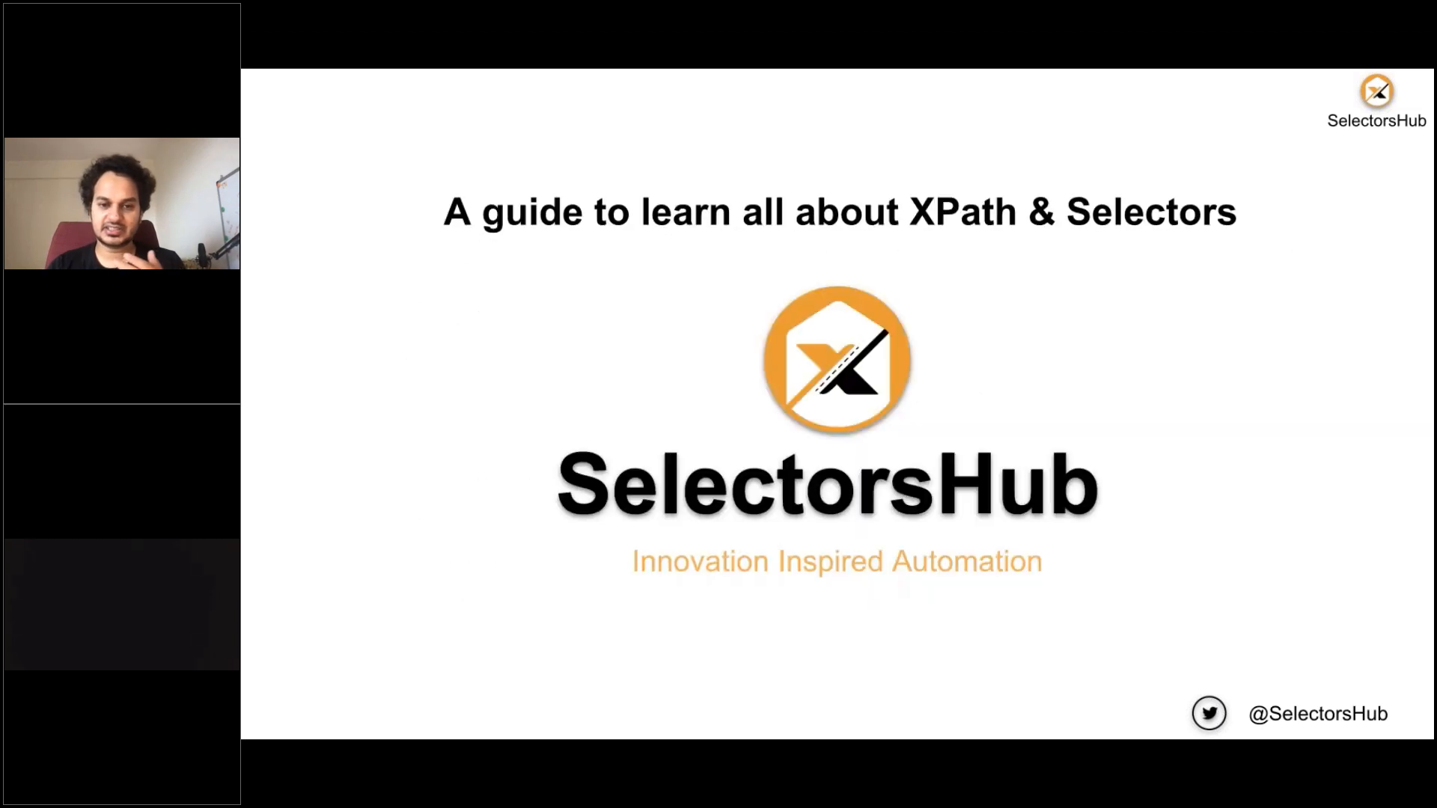